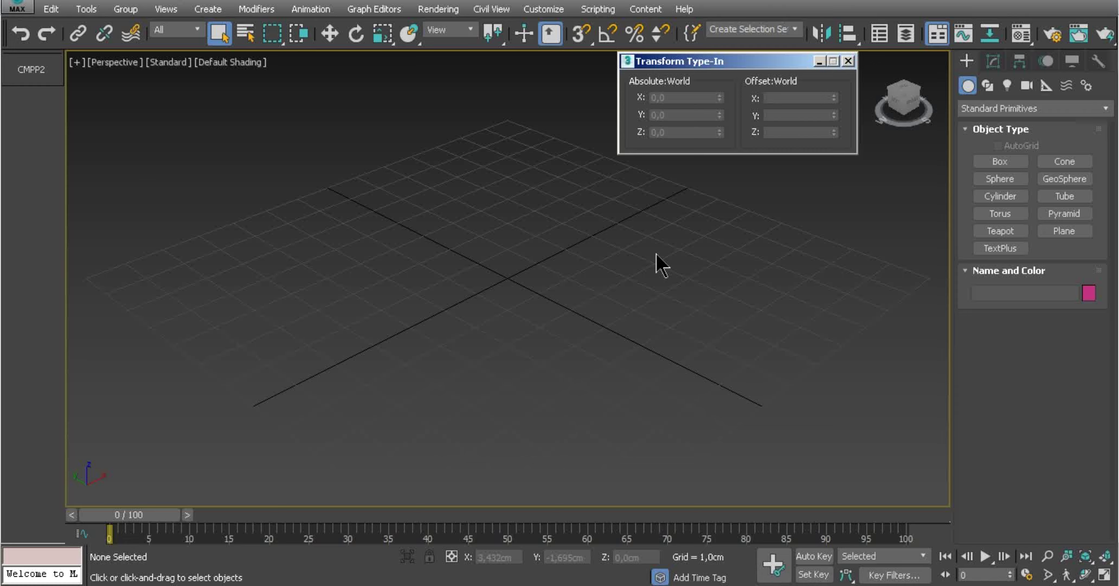
Close Transform Type-In and draw a new box near the grid centre.
left_click(848, 61)
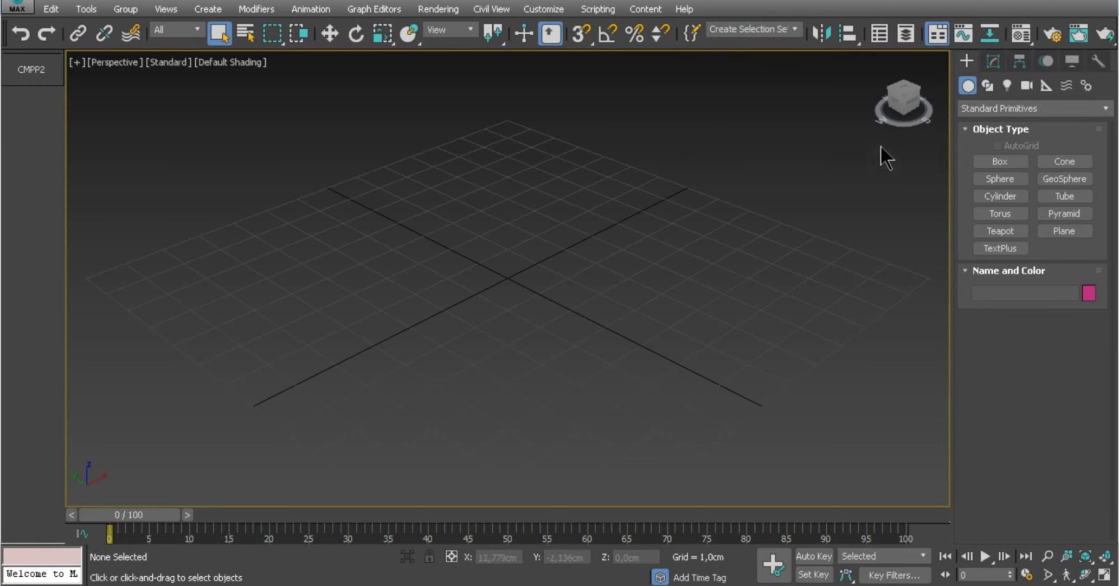
left_click(999, 161)
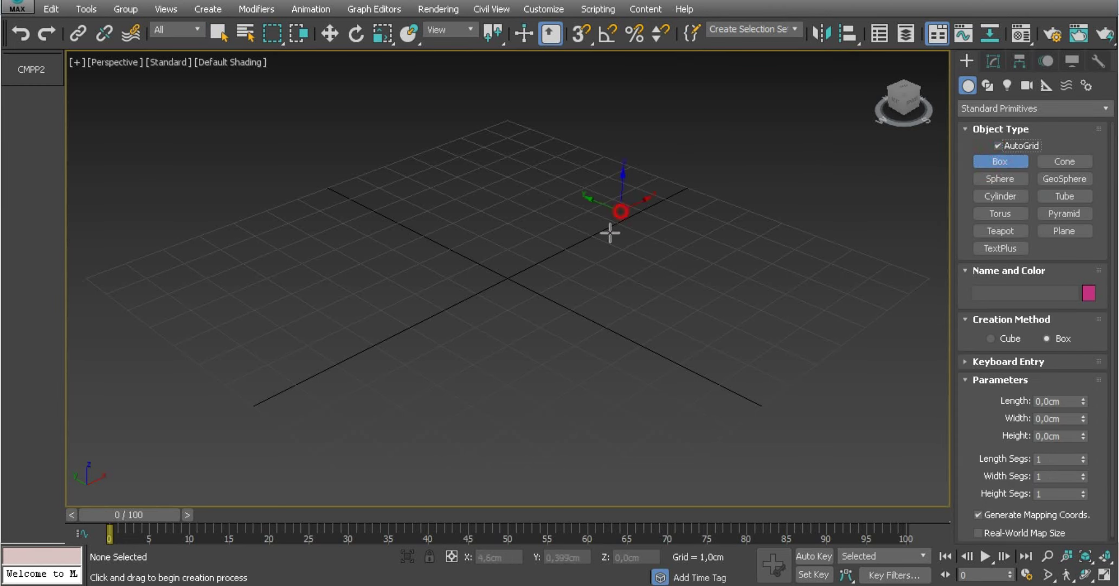
left_click_drag(622, 212, 534, 441)
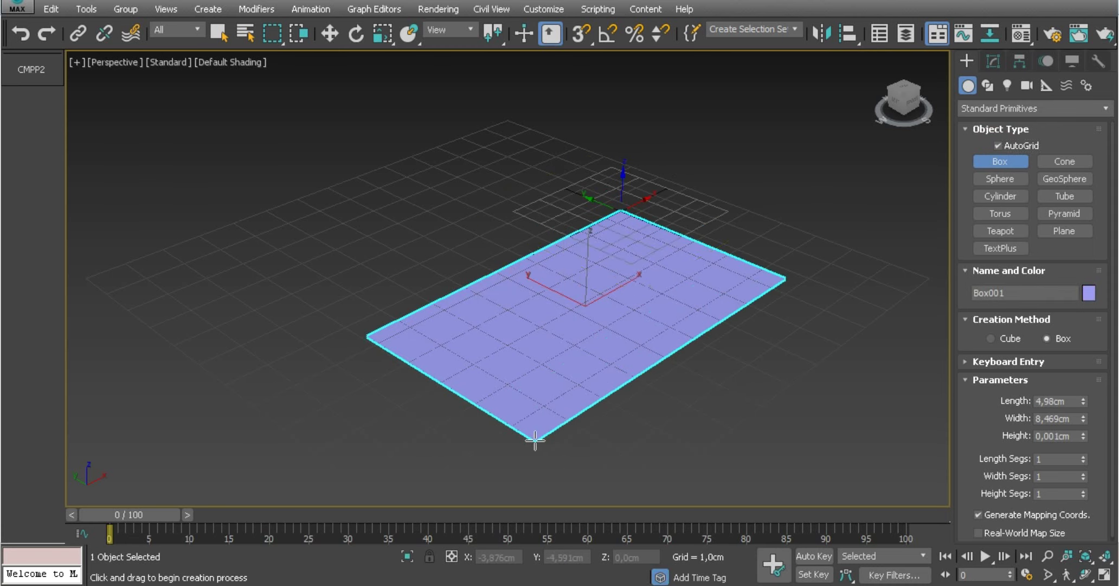
left_click(535, 410)
right_click(536, 411)
Set the box's length and width to 120 cm.
left_click(992, 61)
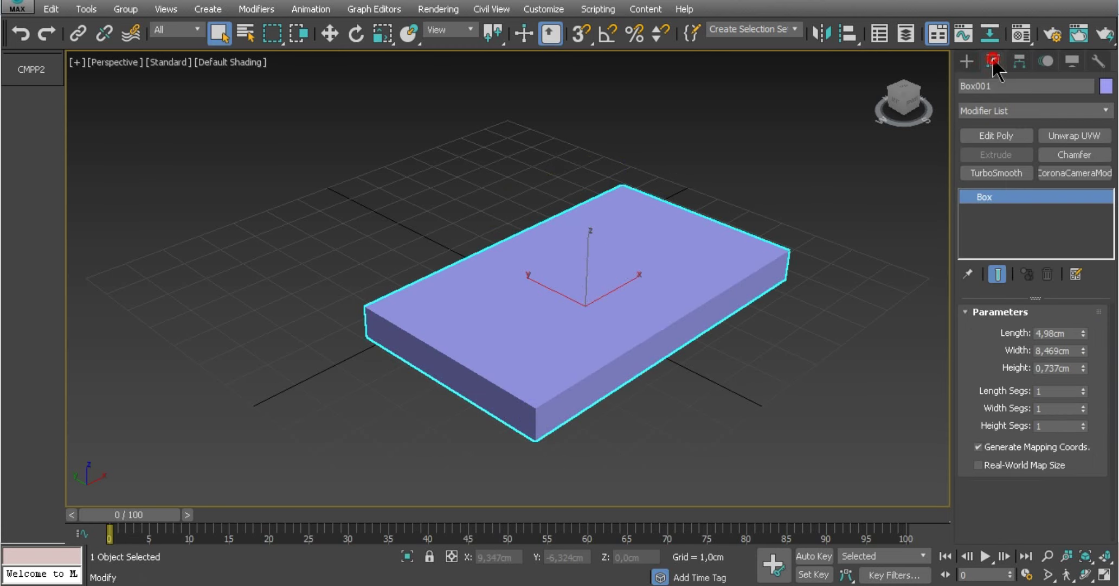
left_click_drag(1081, 331, 1082, 320)
left_click(1058, 332)
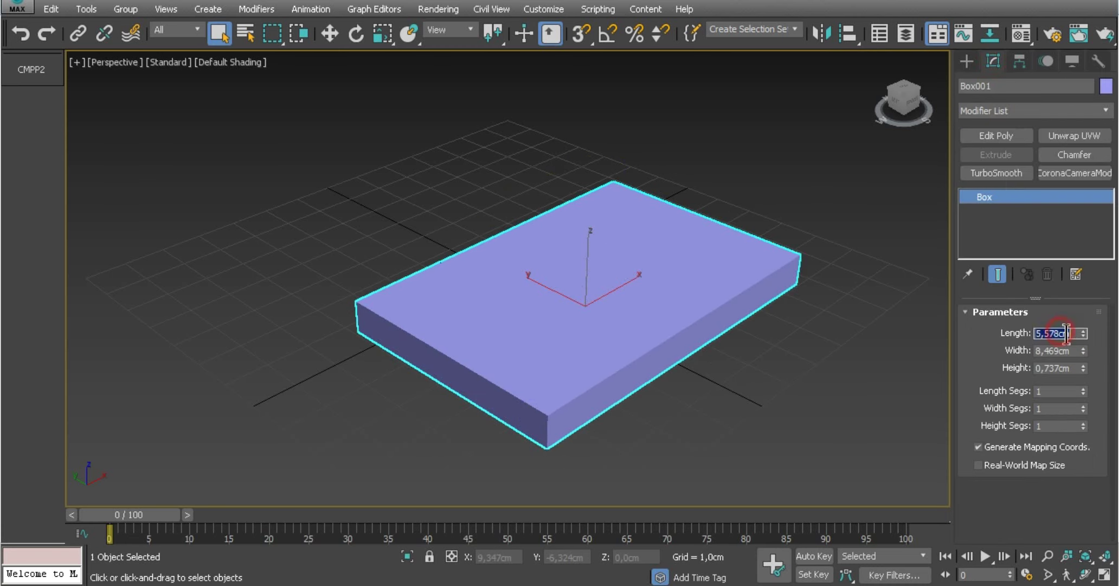
type("20")
key("Tab")
key("Return")
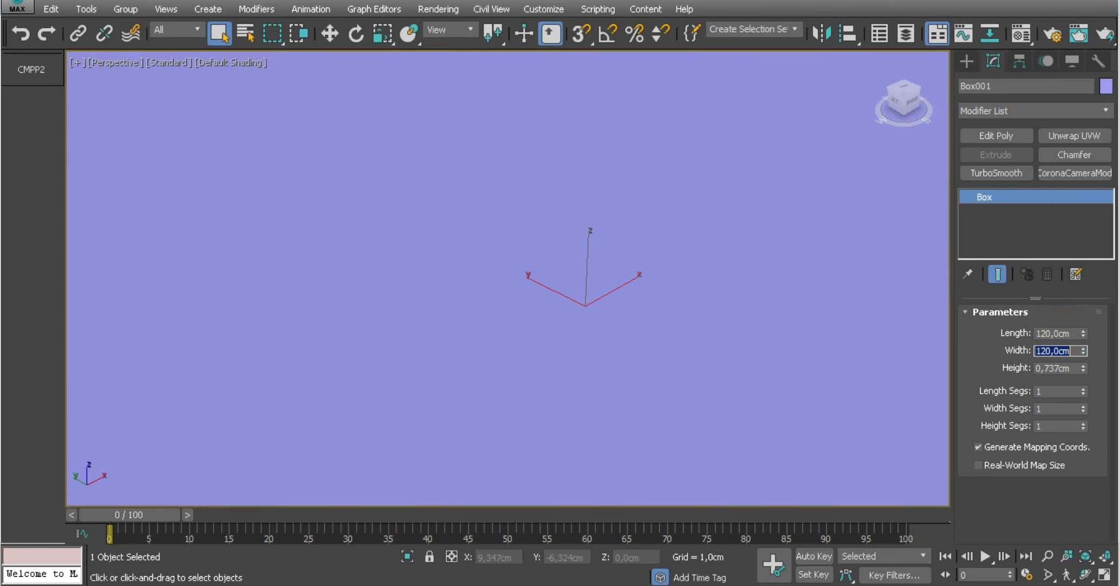
scroll(673, 251, "down", 5)
scroll(674, 253, "up", 3)
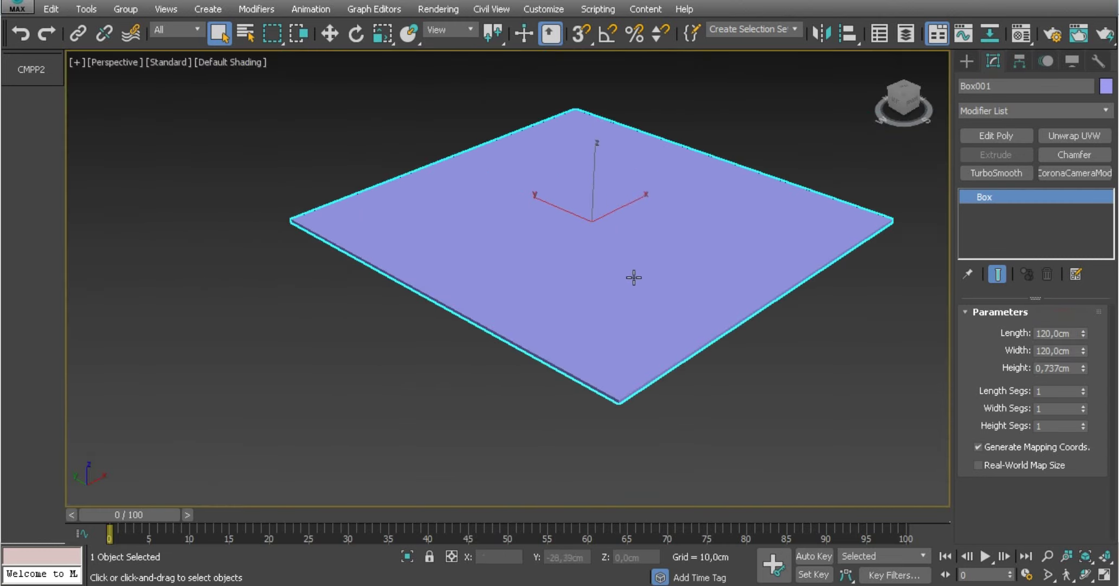
middle_click_drag(634, 278, 618, 282)
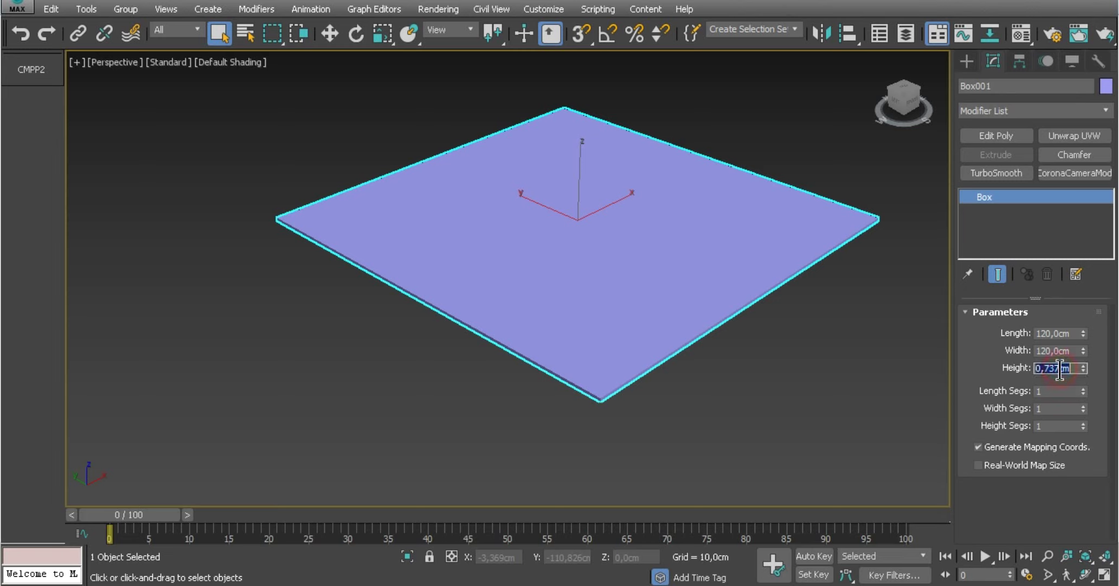
type("1,2")
Set the box height to 1,5 cm.
key("Return")
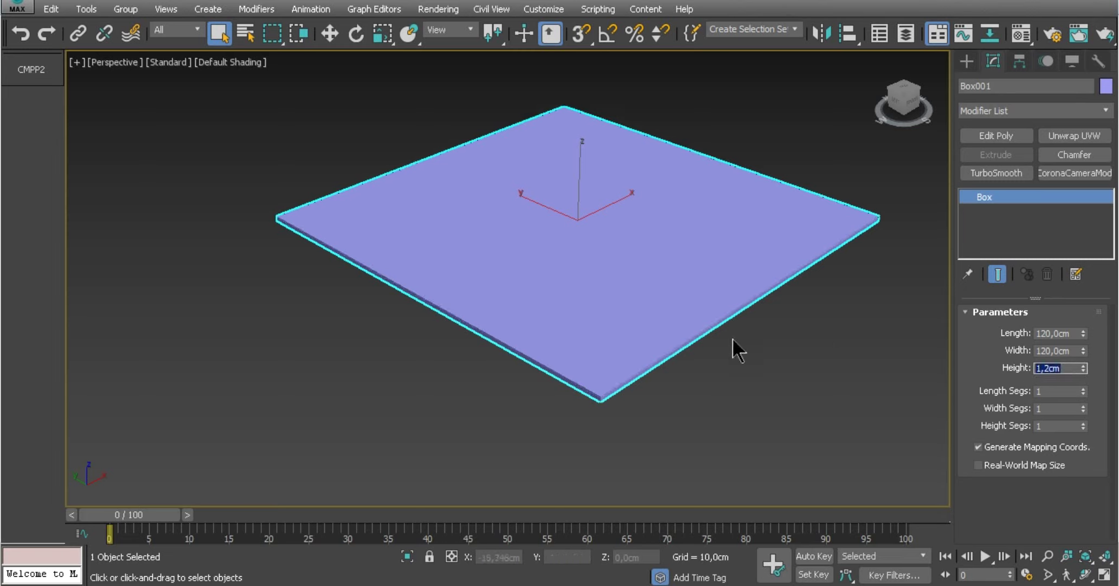
middle_click_drag(731, 337, 708, 343)
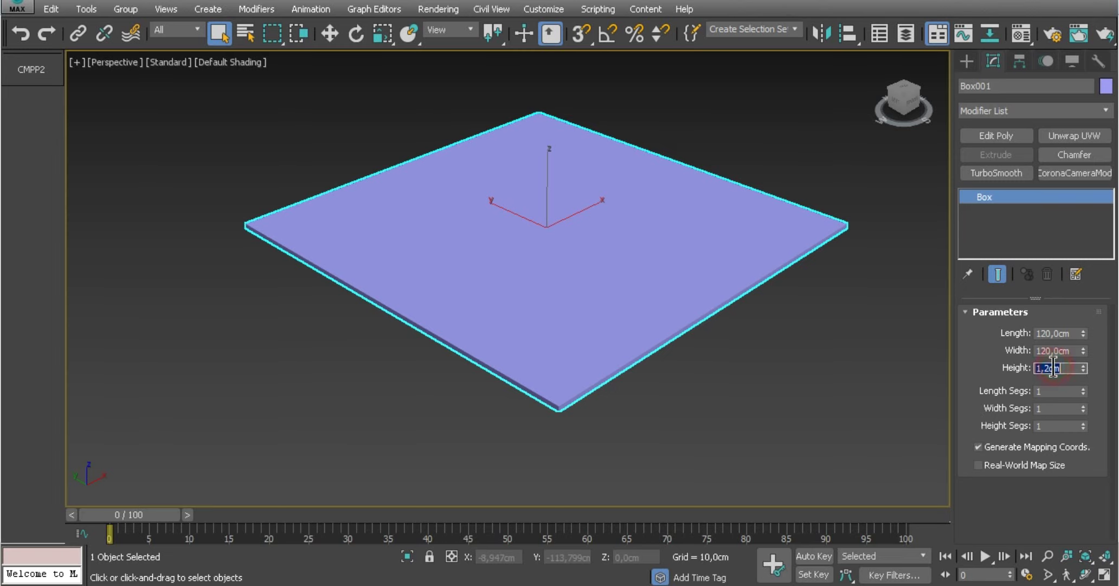
type("1,5")
key("Return")
mouse_move(819, 370)
middle_mouse_down("alt")
mouse_move(590, 335)
mouse_move(647, 260)
mouse_move(609, 266)
middle_mouse_up("alt")
scroll(608, 266, "up", 3)
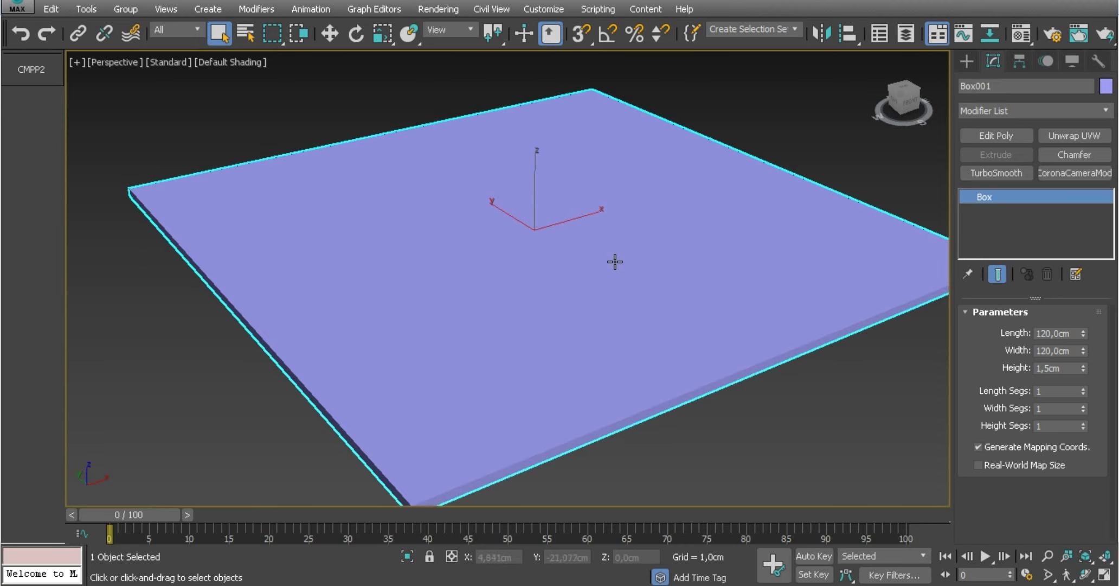
Add an Edit Poly modifier and select the box's top polygon.
left_click(988, 134)
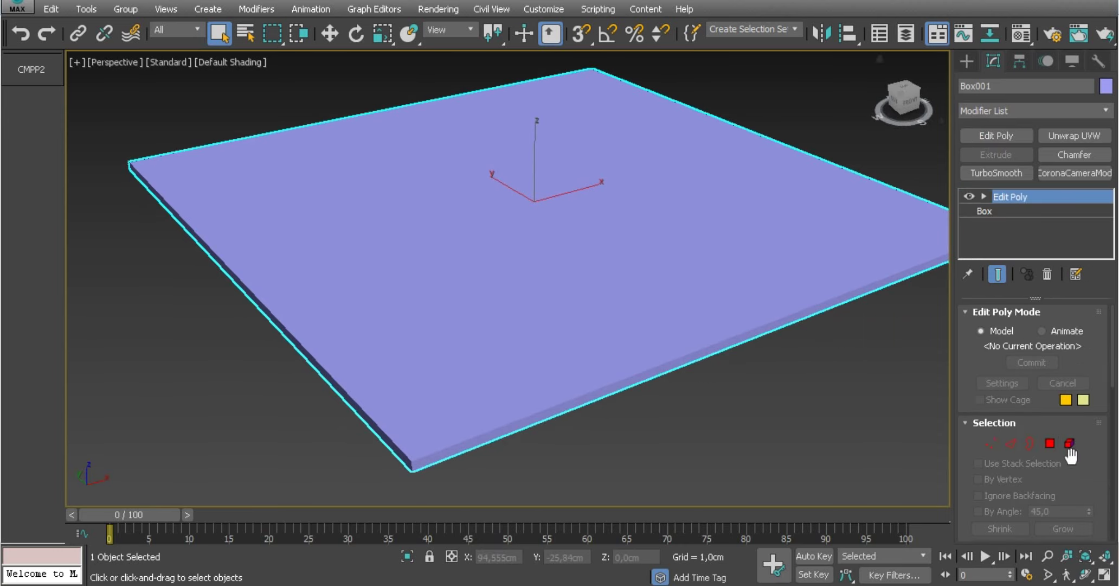
left_click(1051, 444)
left_click(560, 239)
scroll(559, 239, "down", 3)
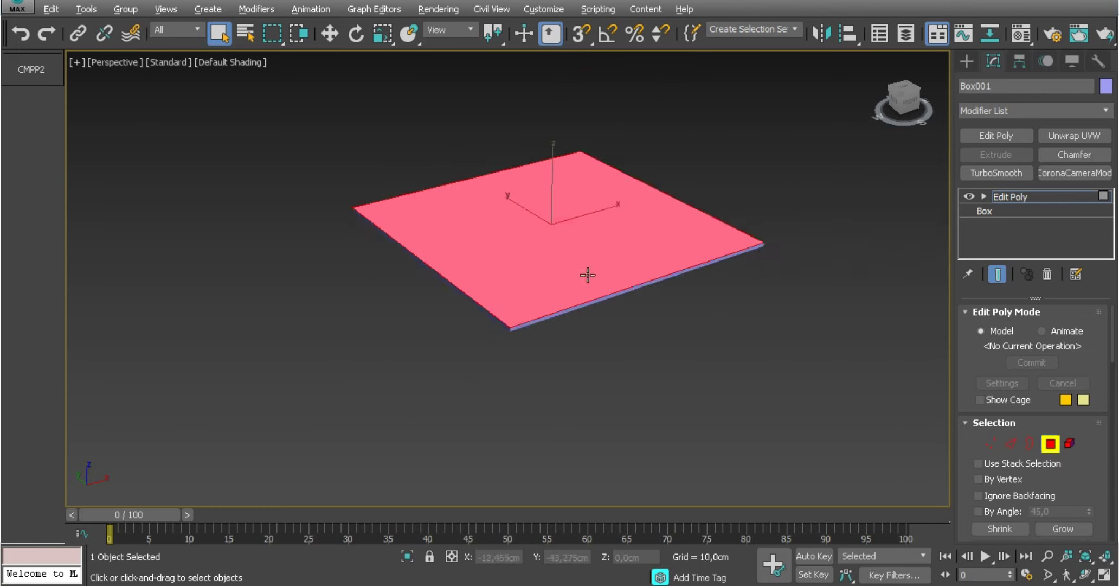
mouse_move(587, 275)
middle_mouse_down("alt")
mouse_move(617, 187)
mouse_move(644, 197)
mouse_move(619, 287)
mouse_move(587, 242)
middle_mouse_up("alt")
Switch the viewport shading to Edged Faces.
left_click(239, 63)
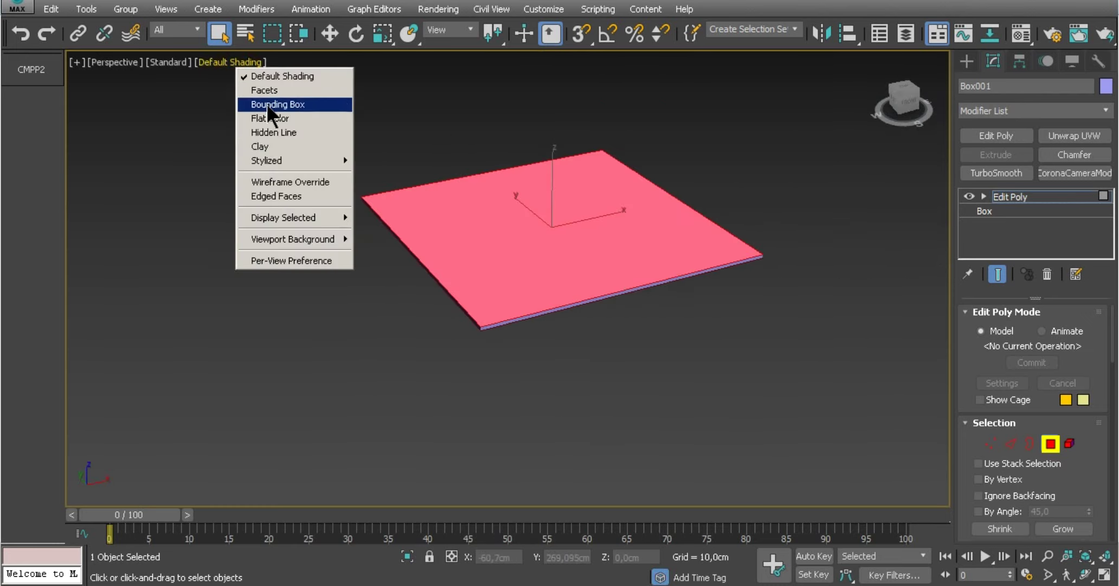
left_click(302, 197)
scroll(527, 290, "up", 2)
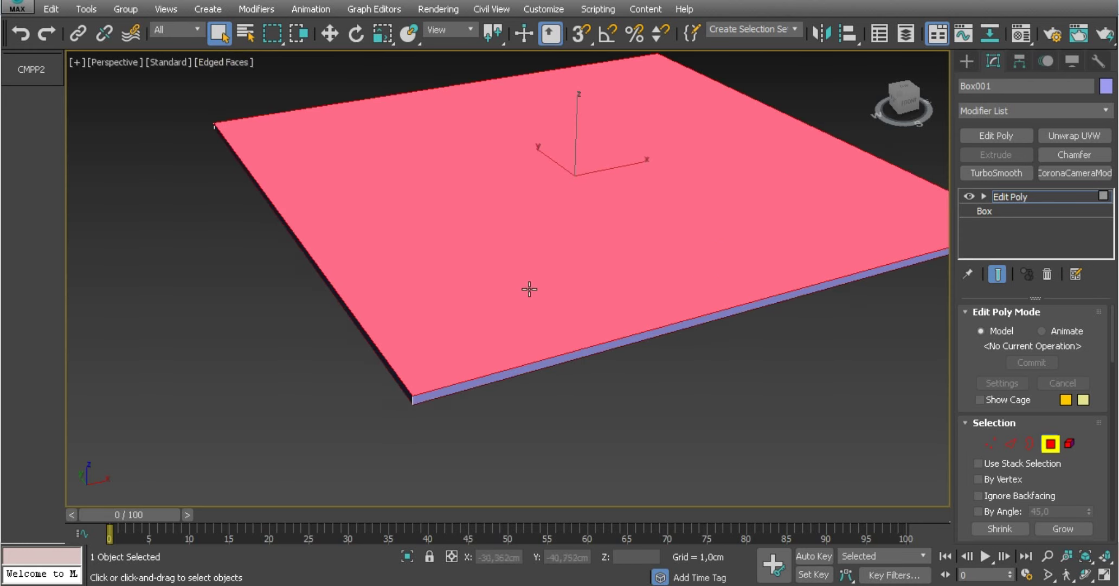
scroll(552, 272, "up", 2)
scroll(589, 274, "up", 1)
Inset the top polygon by 1,2 cm.
right_click(620, 234)
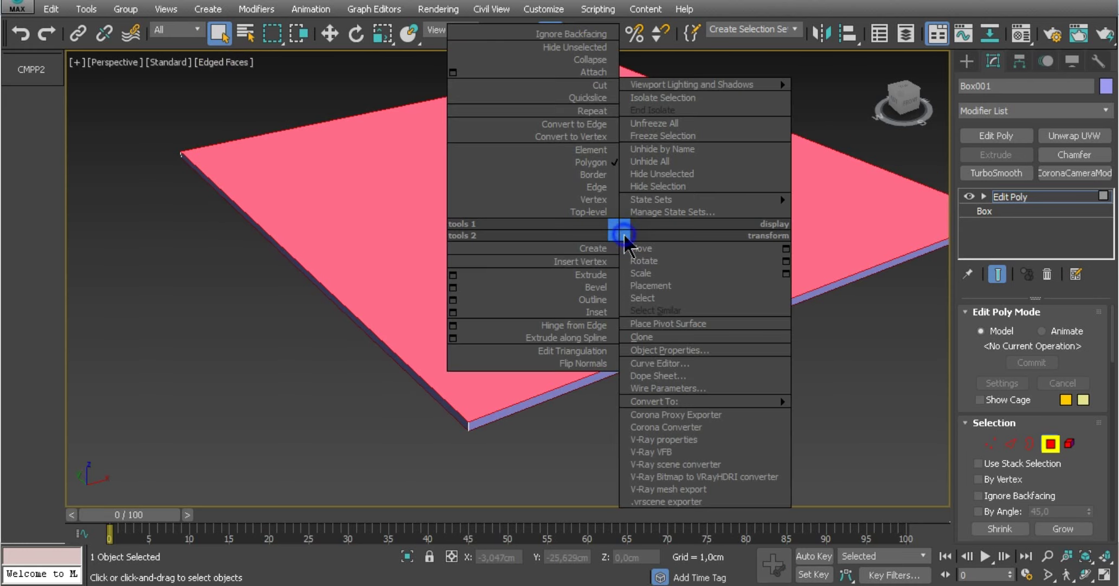
left_click(453, 313)
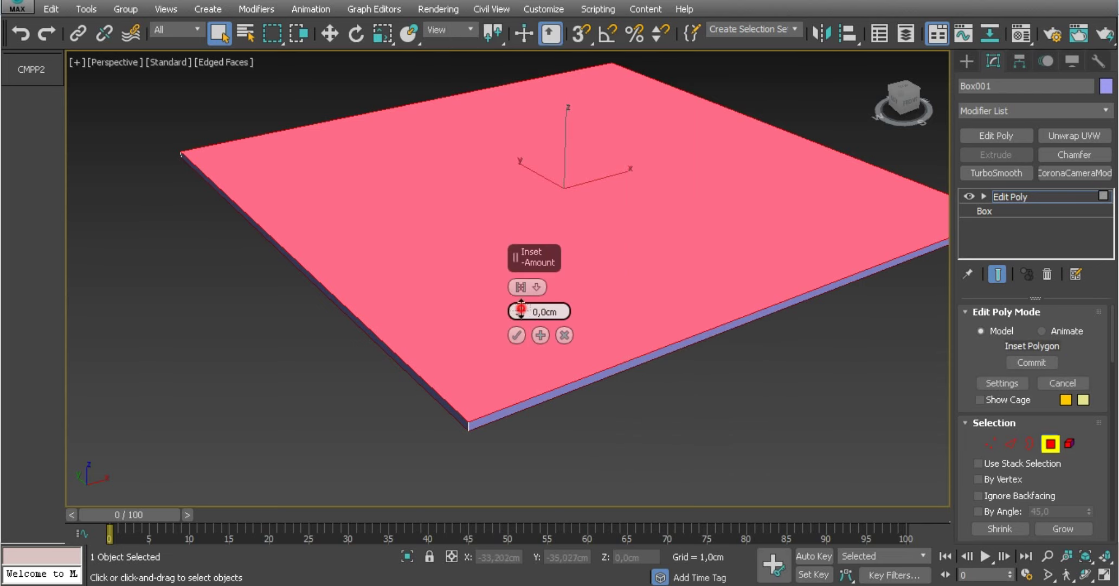
left_click_drag(519, 312, 519, 260)
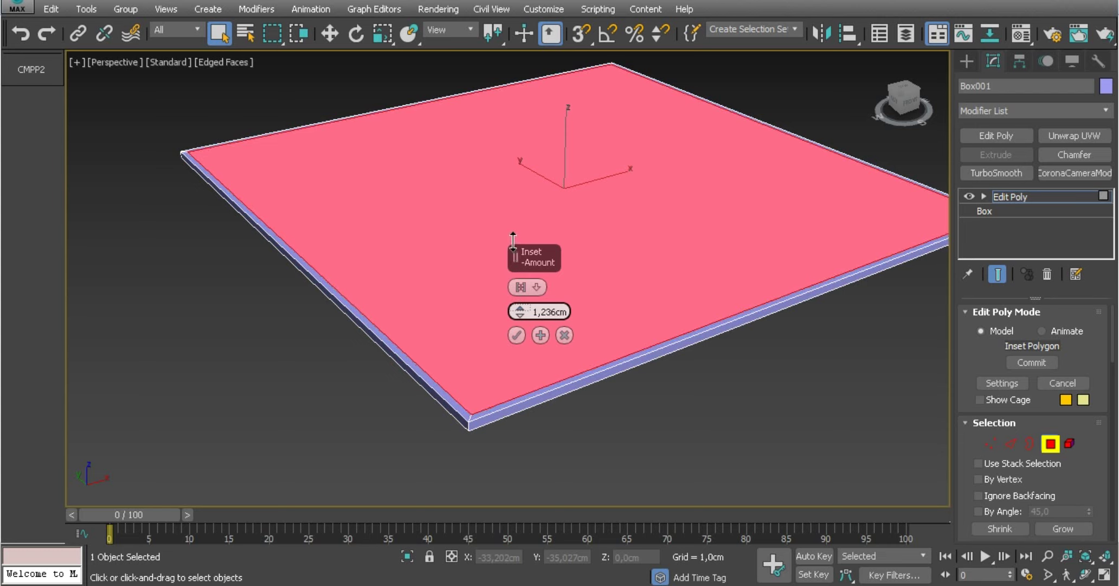
left_click_drag(509, 234, 505, 254)
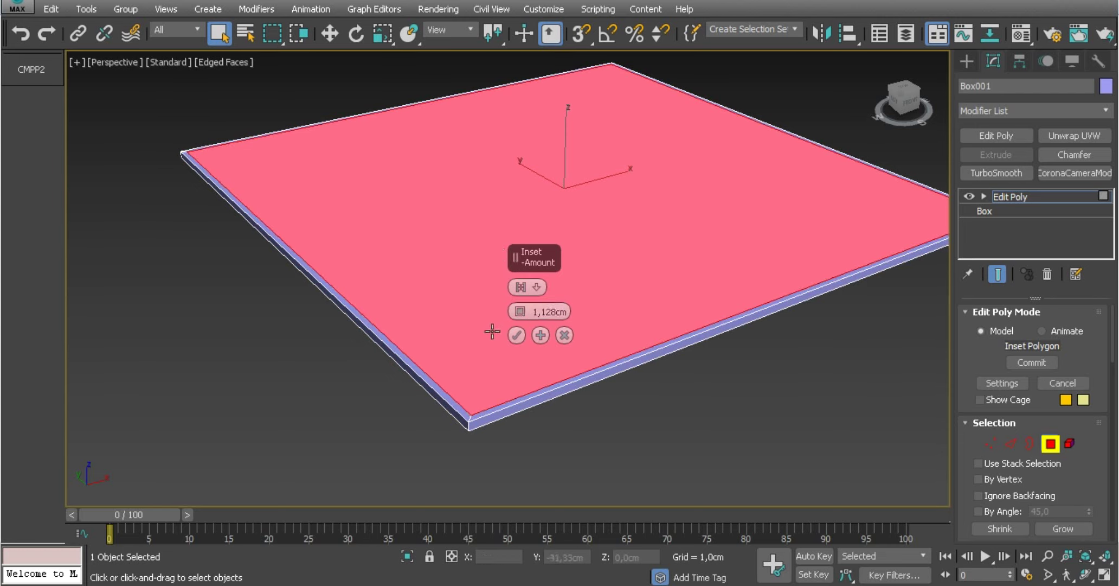
left_click(546, 311)
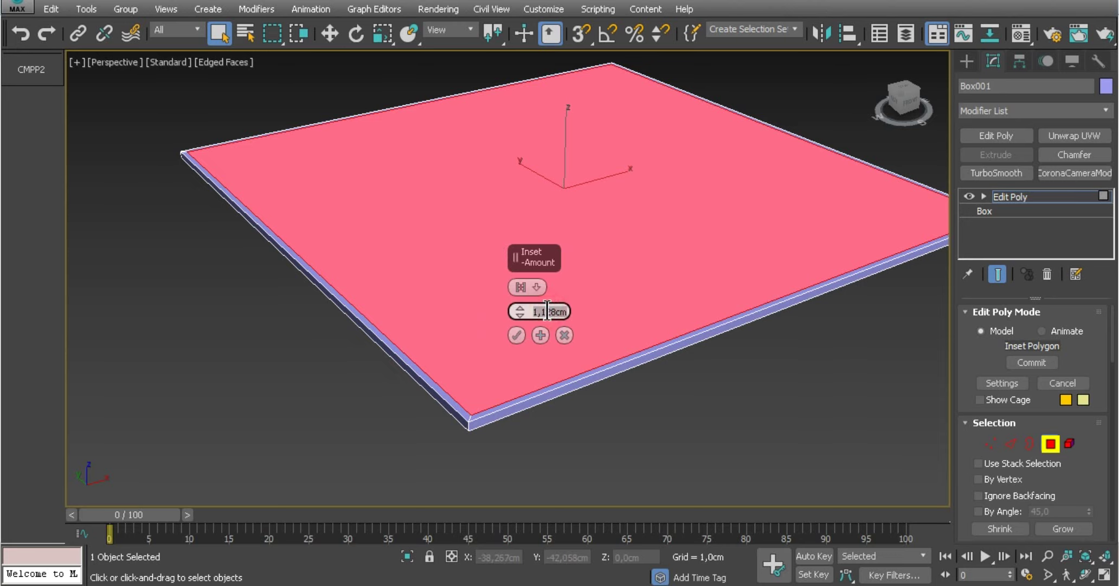
left_click(516, 334)
Delete the inner polygon, leaving an open square rim.
middle_click_drag(518, 332, 499, 328)
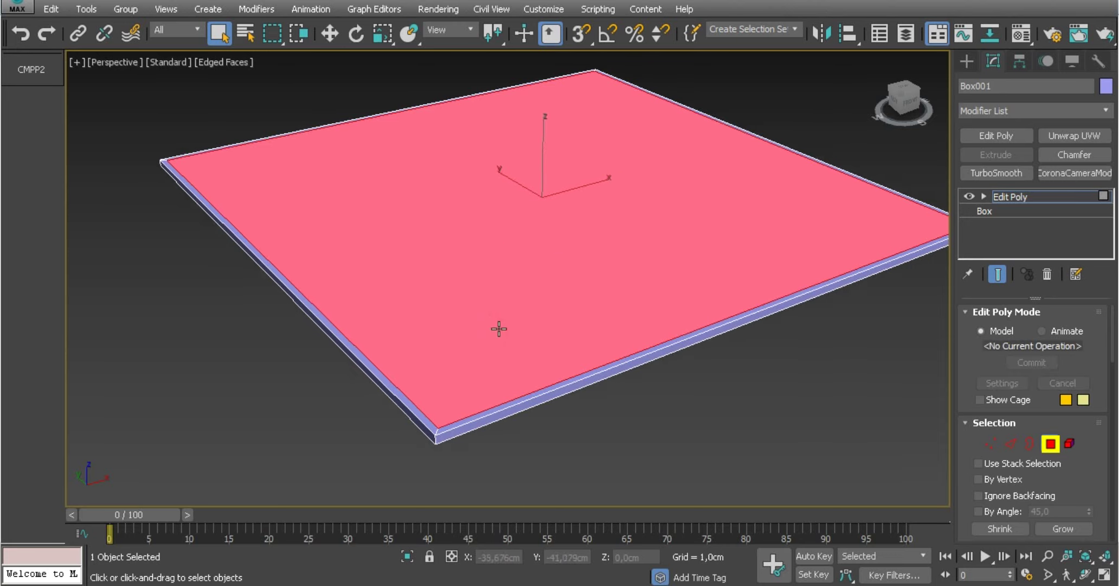
key("Delete")
scroll(543, 310, "up", 1)
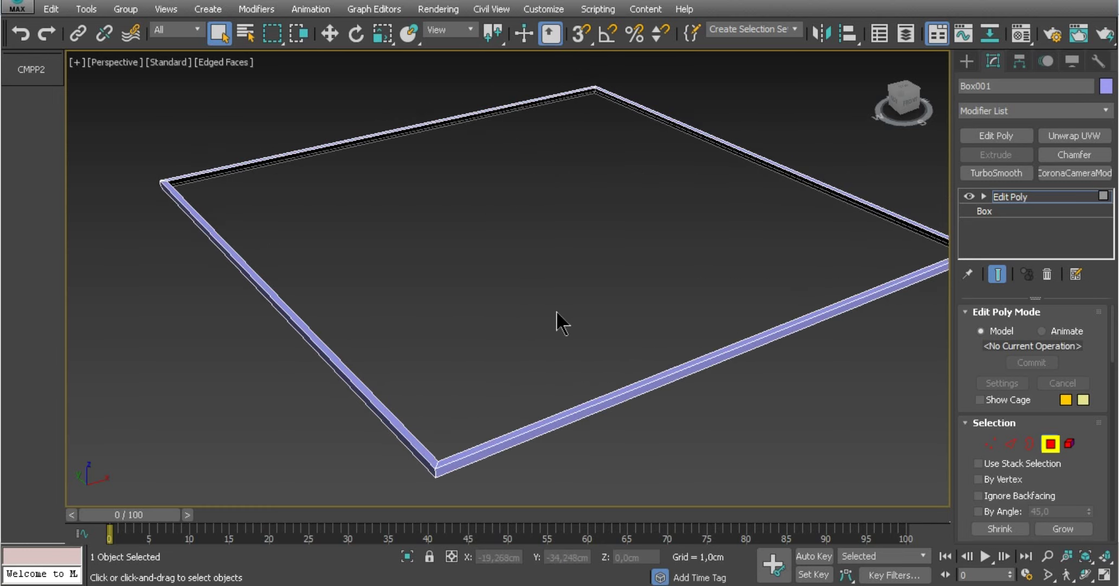
In Edge mode, bridge the top and bottom edges of one frame side.
scroll(558, 303, "up", 2)
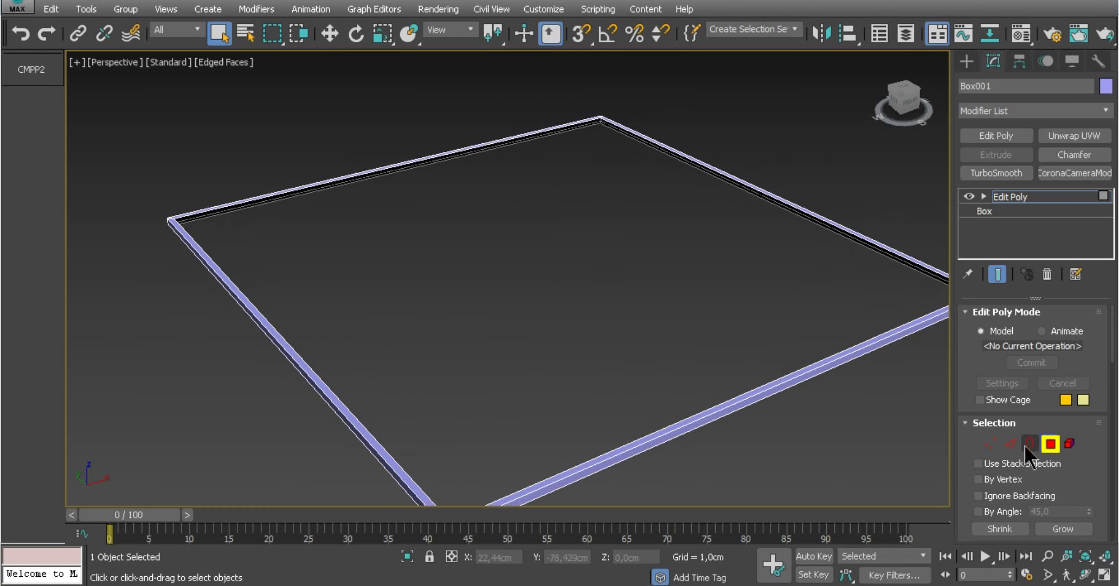
scroll(635, 343, "down", 2)
mouse_move(635, 343)
middle_mouse_down("alt")
mouse_move(455, 324)
mouse_move(416, 270)
middle_mouse_up("alt")
left_click(1010, 443)
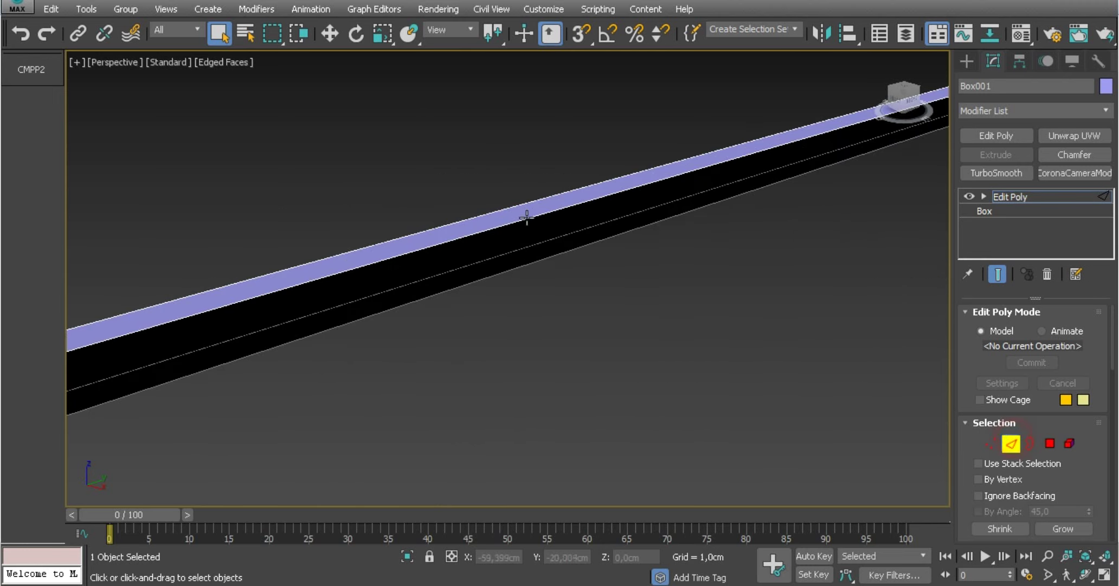
left_click(539, 210)
left_click(562, 251, "ctrl")
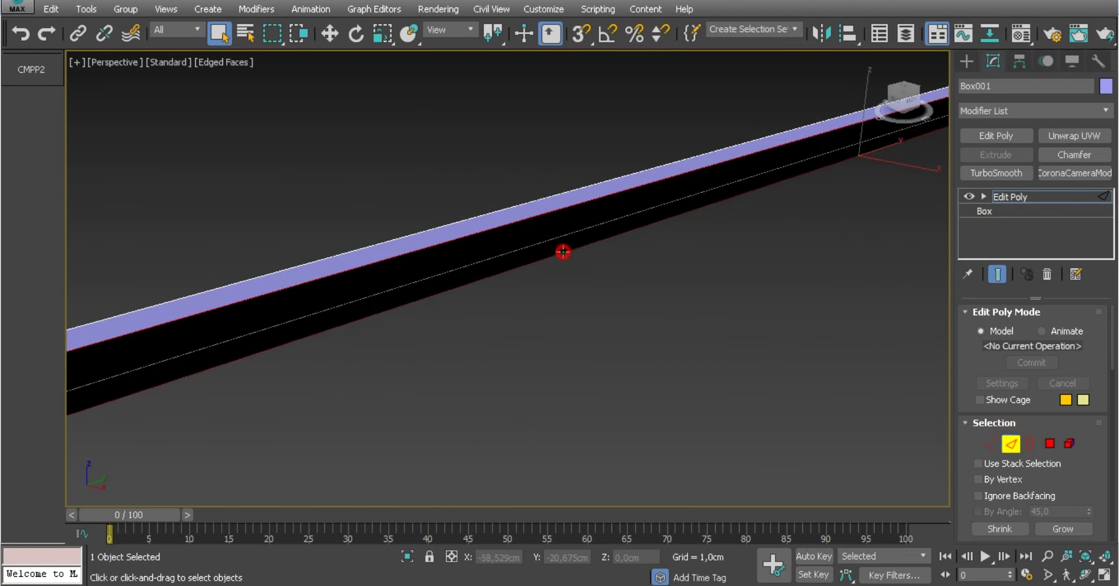
scroll(971, 458, "down", 3)
scroll(971, 458, "down", 2)
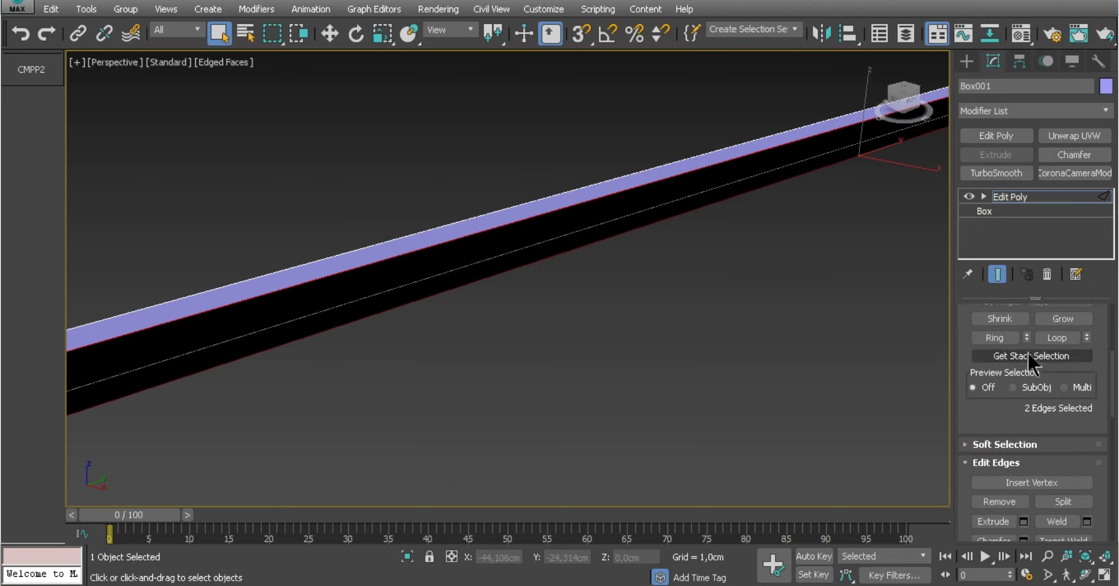
scroll(971, 507, "down", 2)
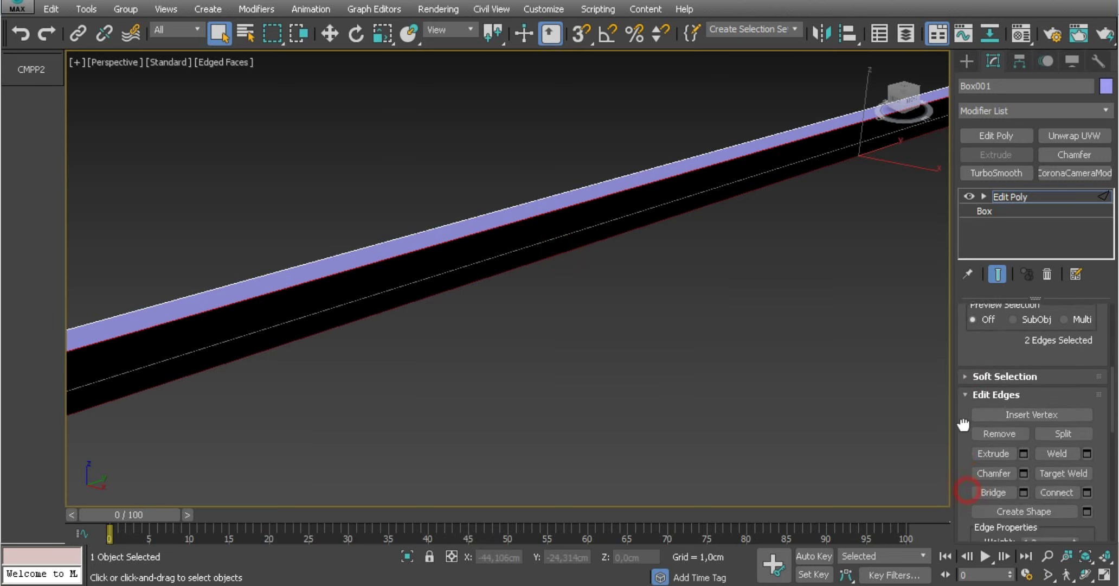
left_click(992, 491)
Bridge the opposite edges of the second open gap.
scroll(517, 327, "down", 5)
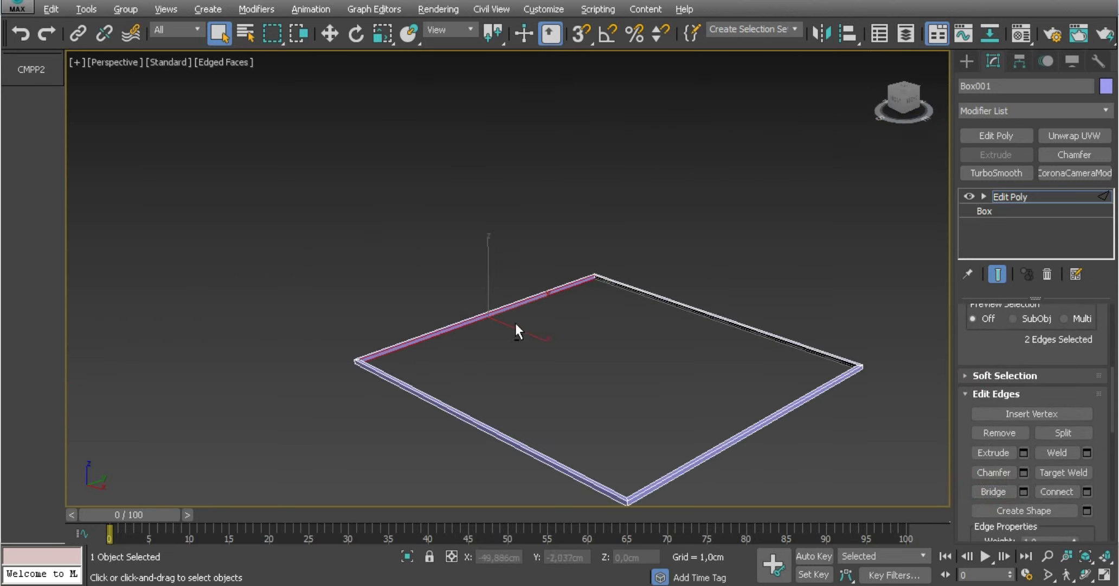
scroll(599, 275, "up", 2)
scroll(607, 281, "up", 4)
left_click(607, 283)
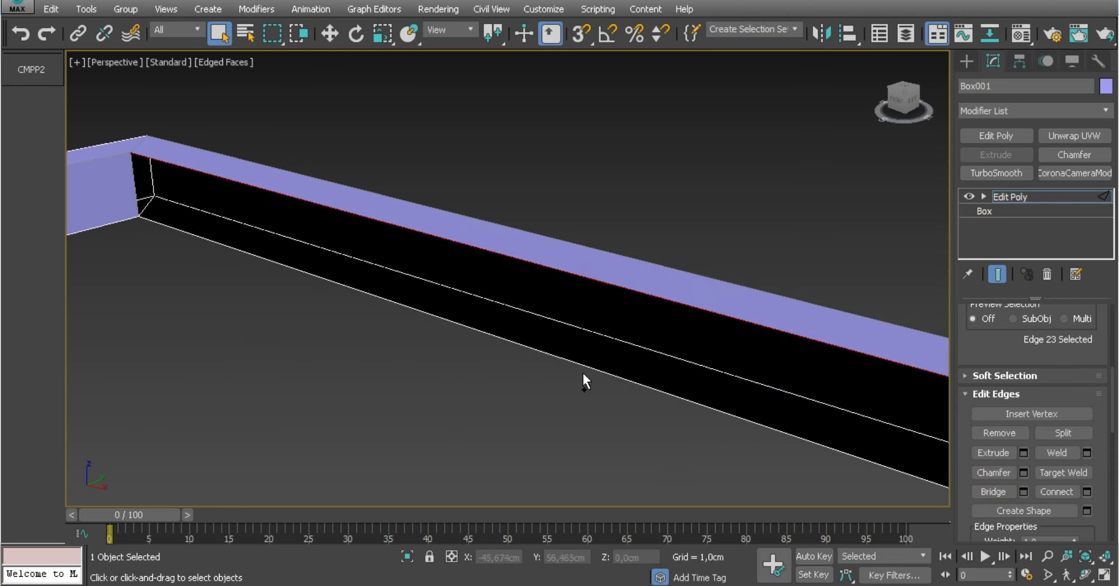
left_click(581, 365, "ctrl")
left_click(992, 491)
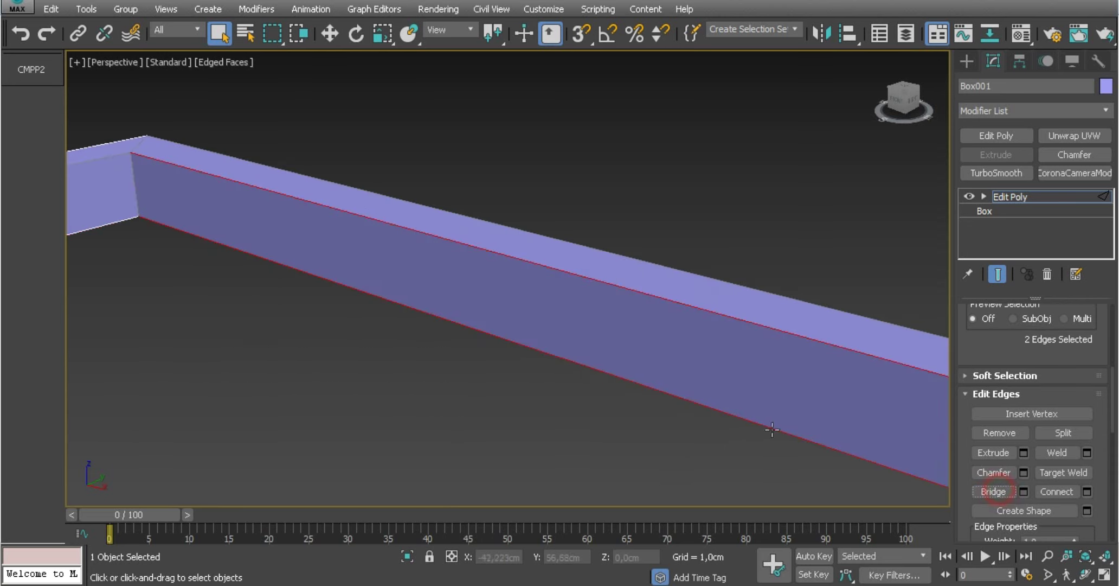
Bridge the upper and lower edges of the gap at the next corner.
scroll(514, 290, "down", 4)
mouse_move(685, 360)
middle_mouse_down()
mouse_move(739, 385)
mouse_move(519, 375)
middle_mouse_up()
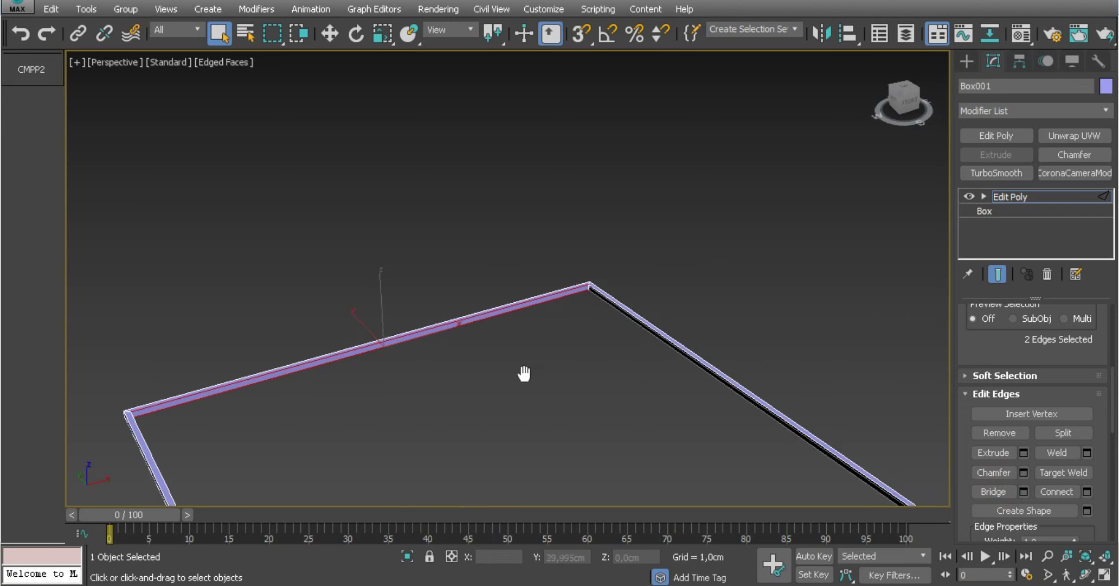
scroll(663, 332, "up", 3)
middle_click_drag(662, 333, 671, 339, "alt")
scroll(672, 338, "up", 3)
left_click(669, 324)
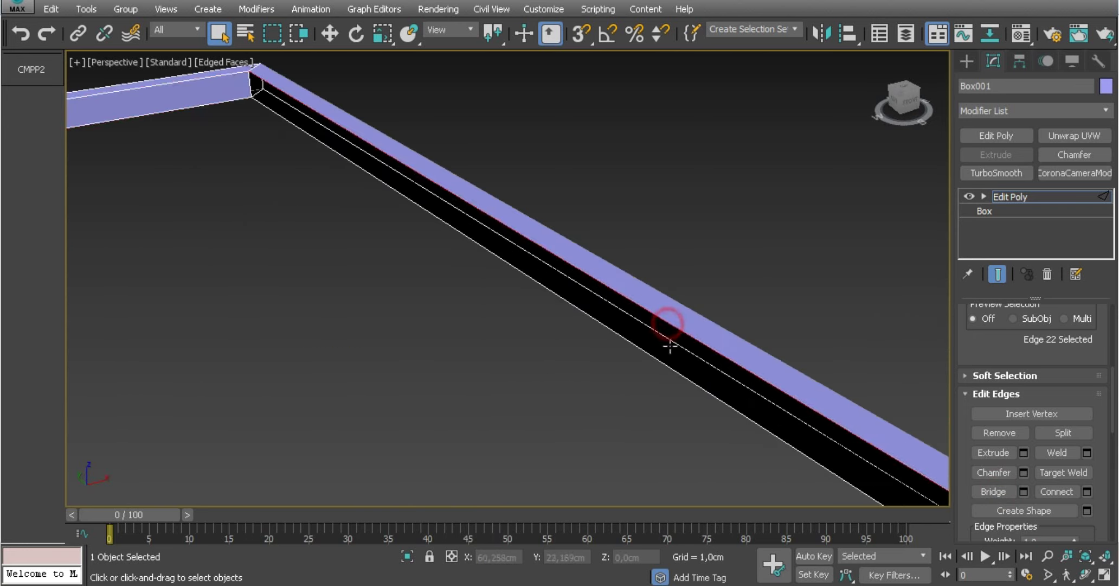
left_click(671, 368, "ctrl")
left_click(994, 495)
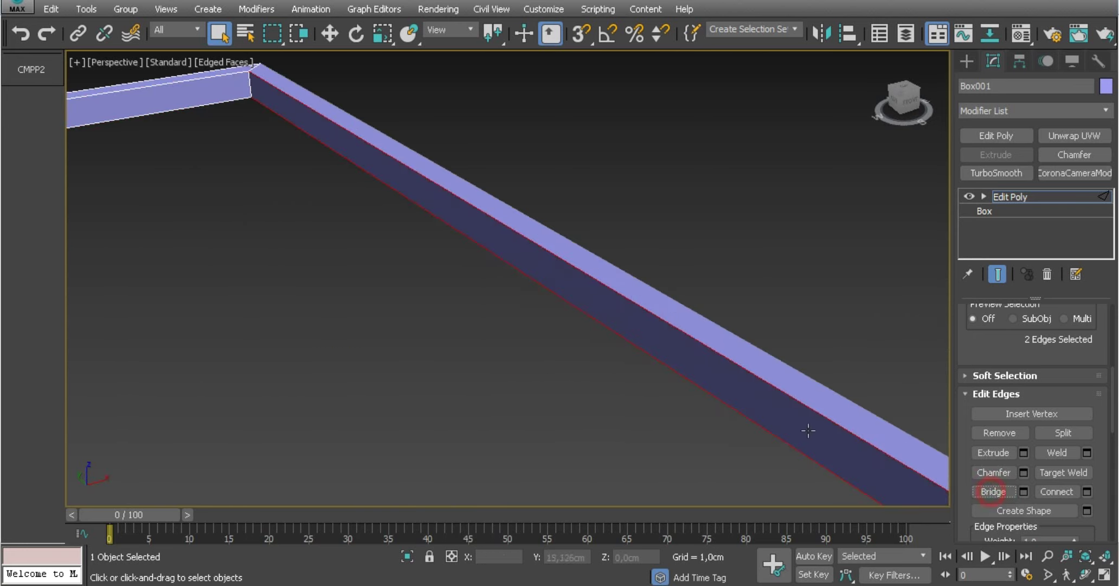
Bridge the last open gap on the top beam.
scroll(807, 428, "down", 3)
scroll(507, 248, "down", 3)
mouse_move(507, 248)
middle_mouse_down("alt")
mouse_move(664, 340)
mouse_move(775, 314)
middle_mouse_up("alt")
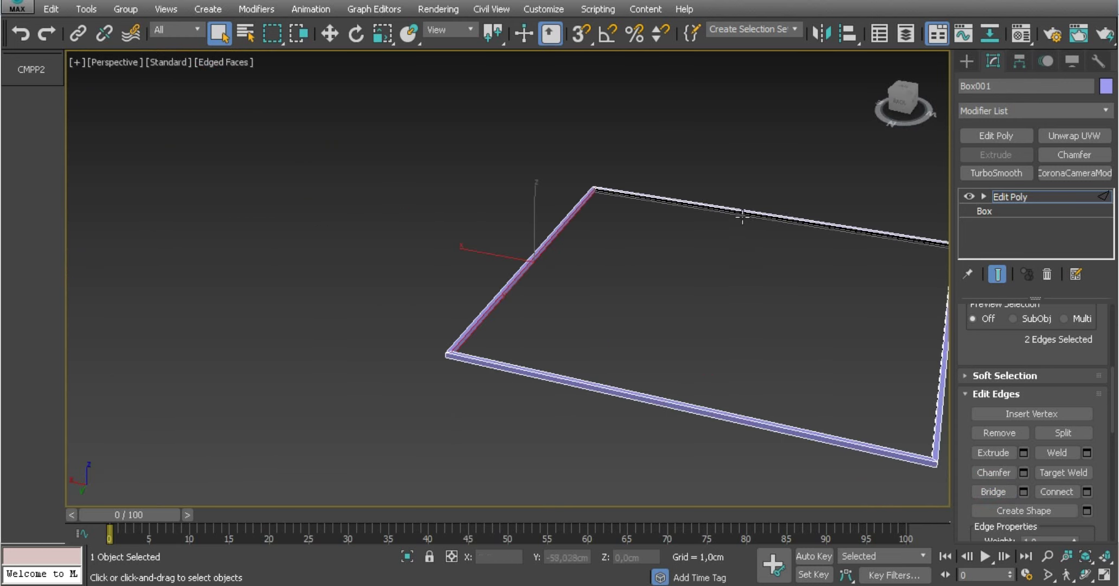
scroll(742, 215, "up", 4)
scroll(739, 215, "up", 2)
left_click(729, 183)
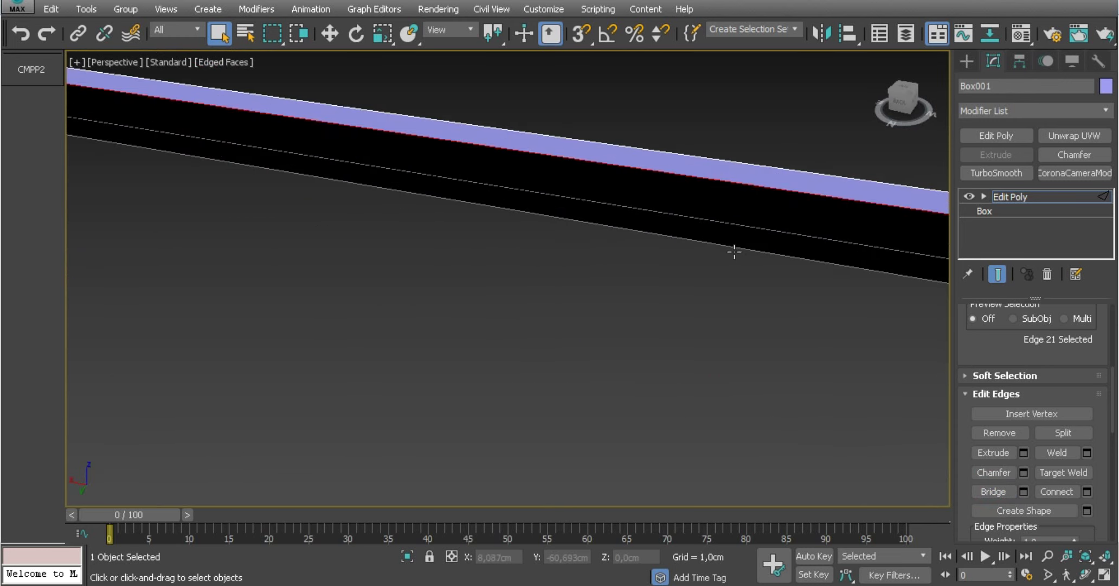
left_click(734, 251, "ctrl")
middle_click_drag(747, 275, 613, 301)
left_click(1001, 489)
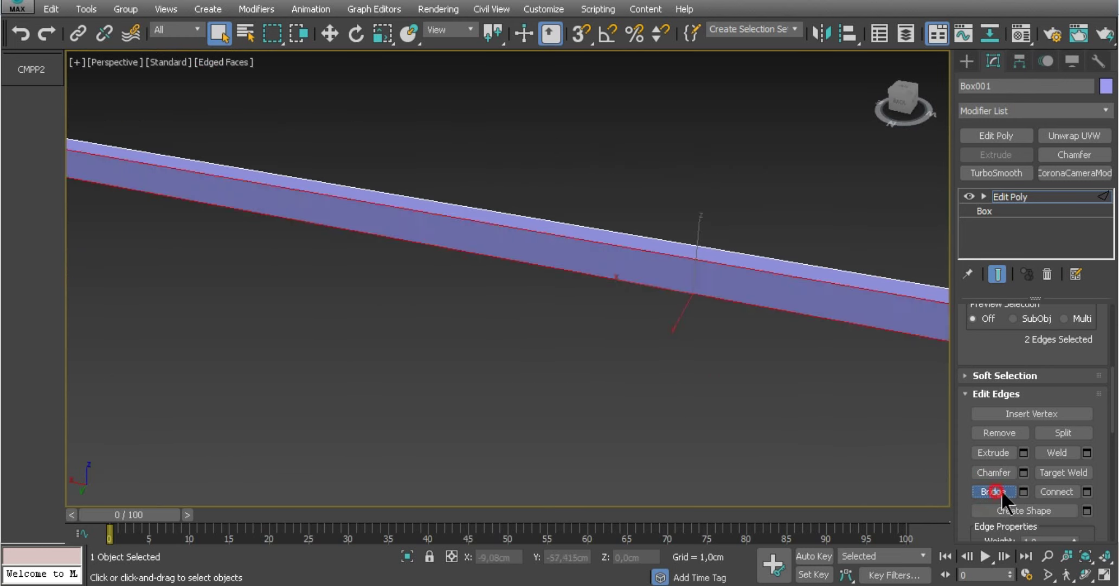
Clear the edge selection and bring up the frame's quad menu.
scroll(644, 354, "down", 2)
scroll(644, 354, "down", 2)
left_click(643, 354)
right_click(644, 354)
Return the frame to top object level.
left_click(610, 228)
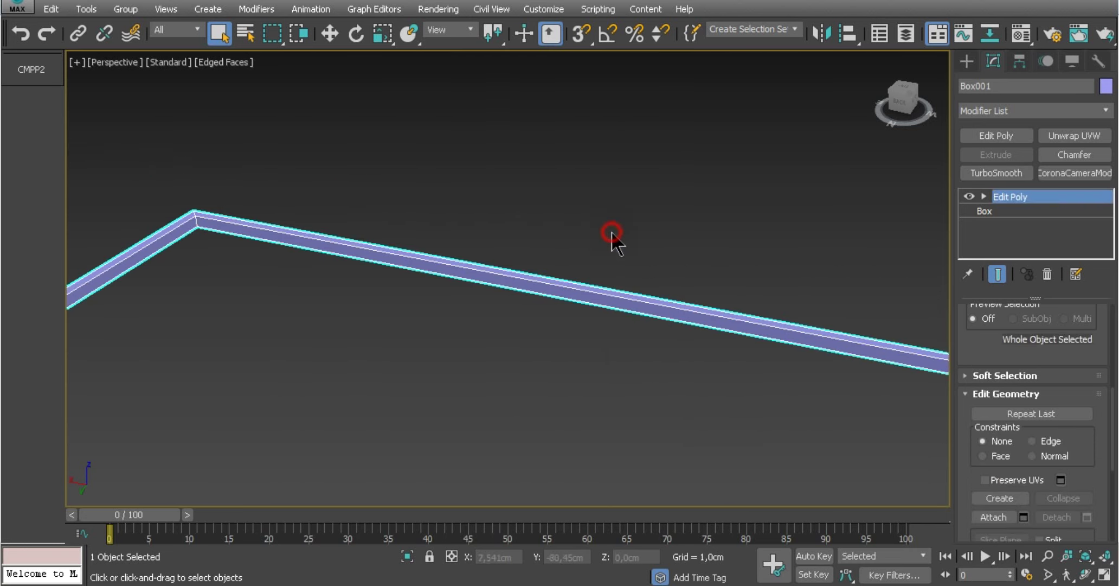
mouse_move(612, 237)
middle_mouse_down("alt")
mouse_move(564, 287)
mouse_move(505, 321)
middle_mouse_up("alt")
scroll(542, 295, "down", 5)
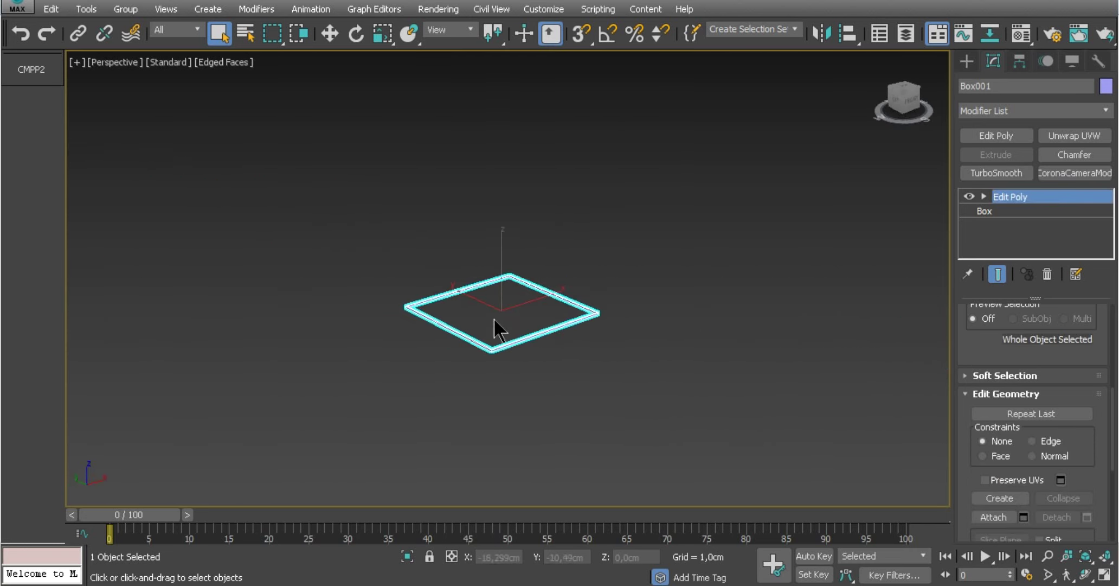
scroll(493, 317, "up", 4)
scroll(492, 409, "up", 3)
scroll(493, 396, "up", 2)
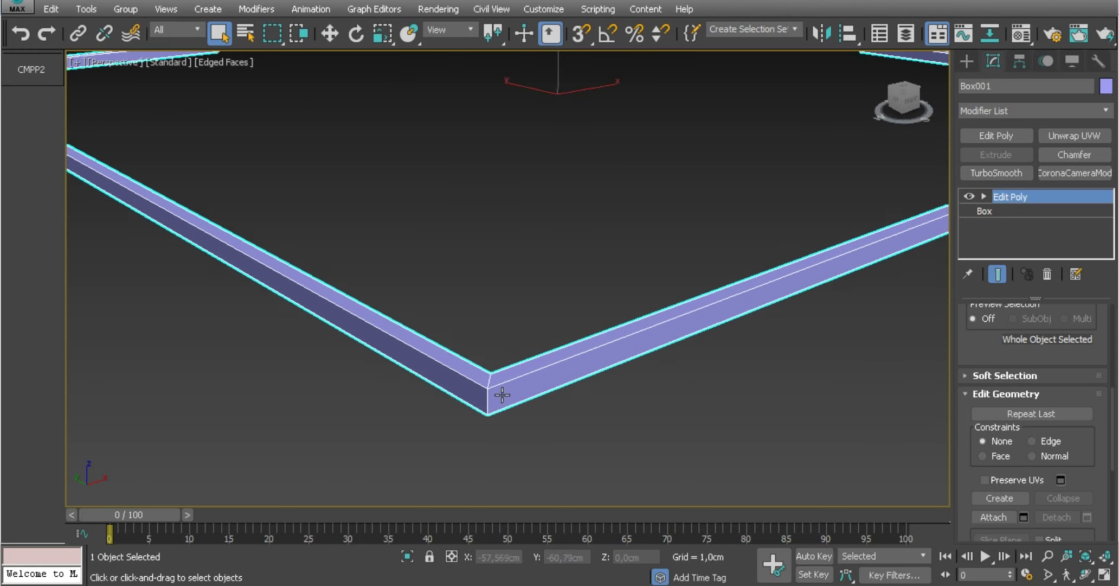
scroll(637, 345, "up", 1)
Add a Chamfer modifier with an amount of 0.143 cm.
left_click(1075, 152)
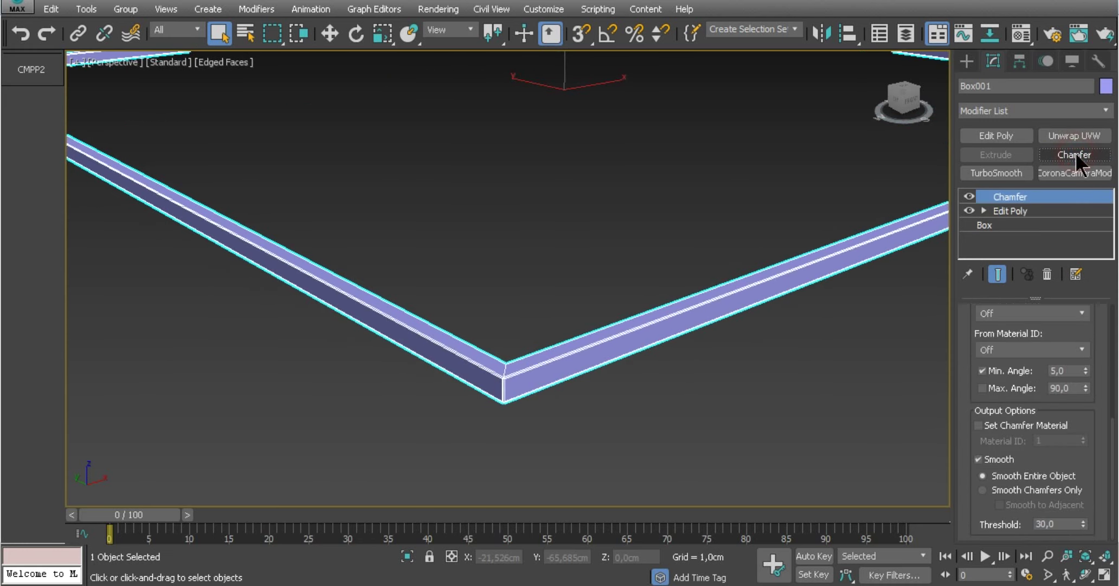
middle_click_drag(588, 379, 533, 367, "alt")
scroll(637, 333, "up", 1)
scroll(637, 332, "up", 1)
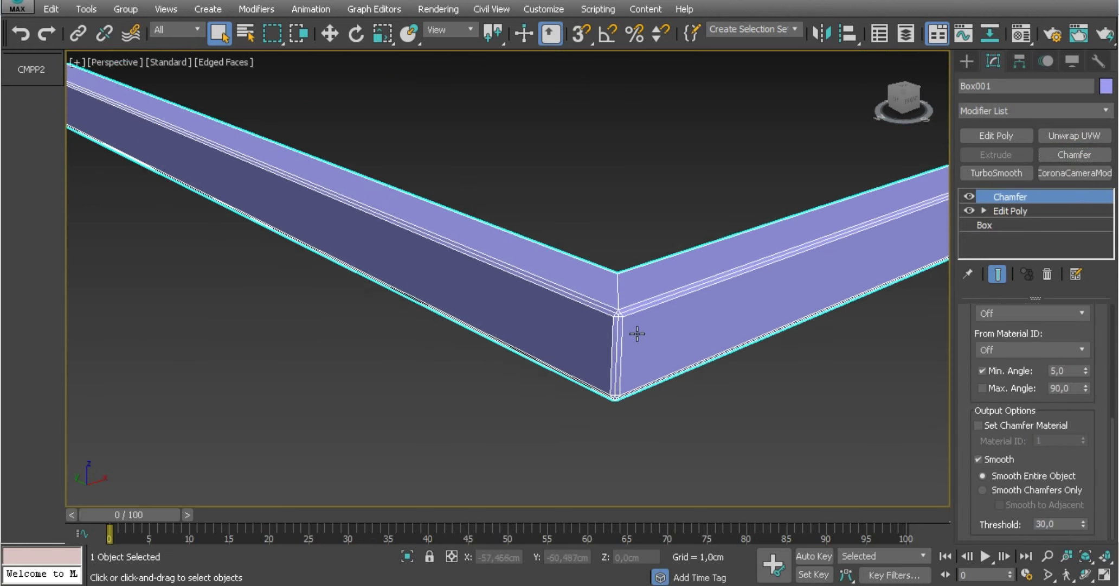
left_click_drag(971, 319, 973, 326)
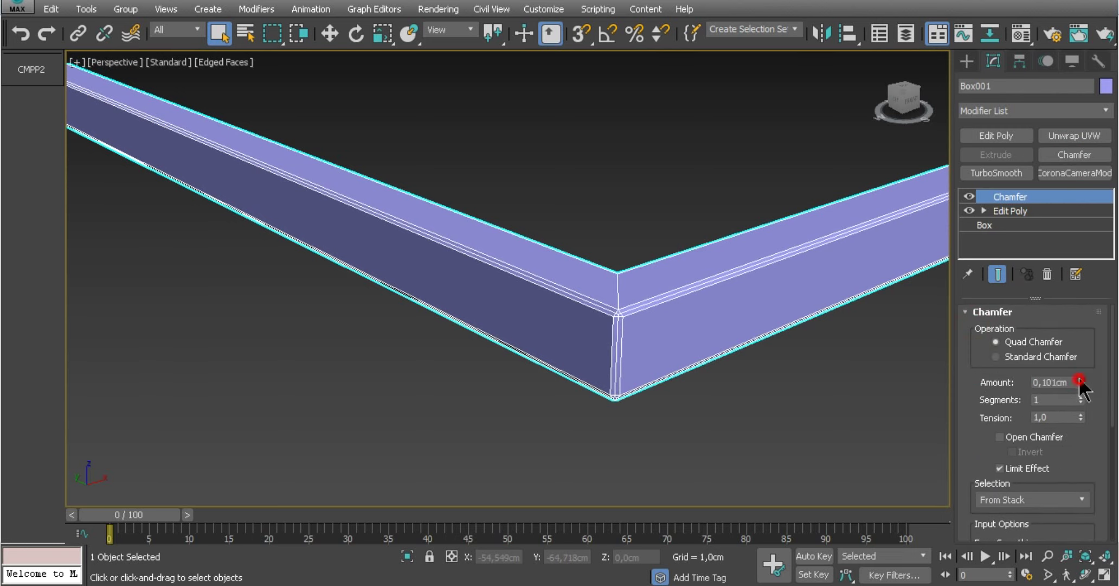
left_click_drag(1080, 384, 1063, 345)
Deselect the frame and switch the viewport to Front view.
left_click(763, 375)
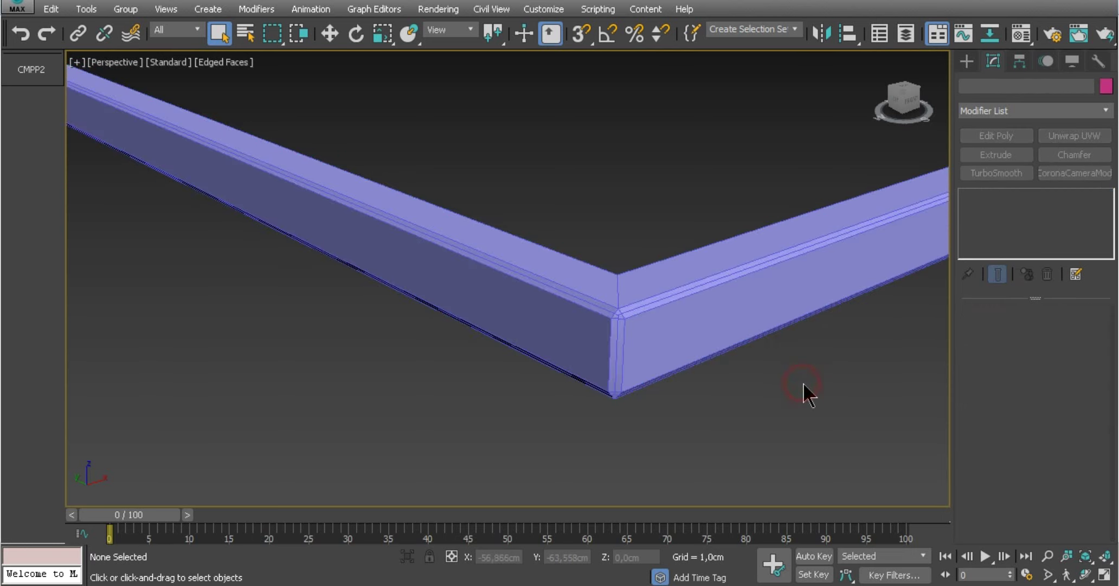
scroll(802, 382, "down", 3)
scroll(774, 358, "down", 2)
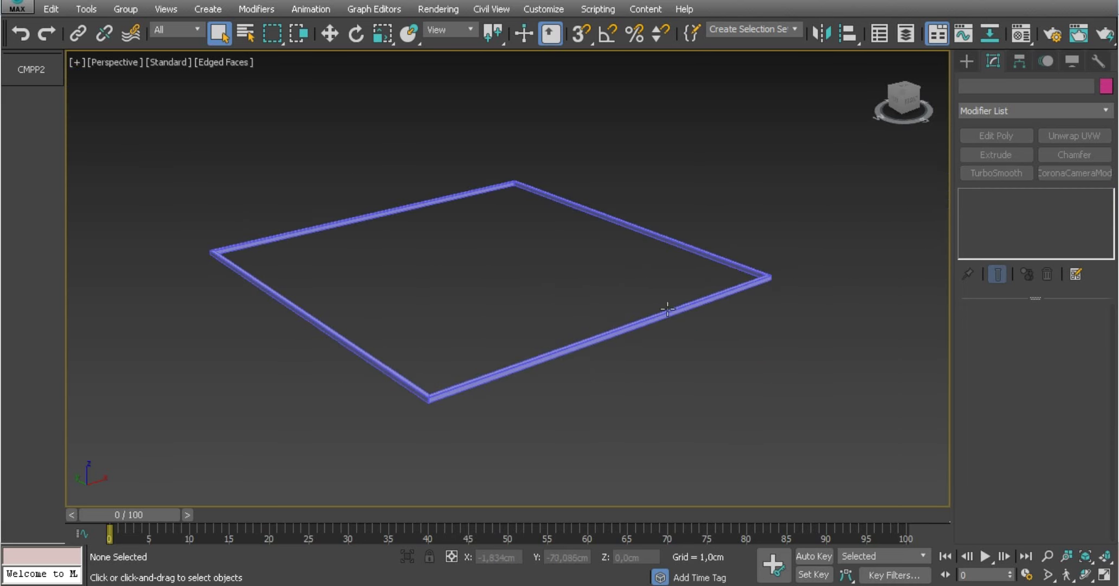
left_click(122, 63)
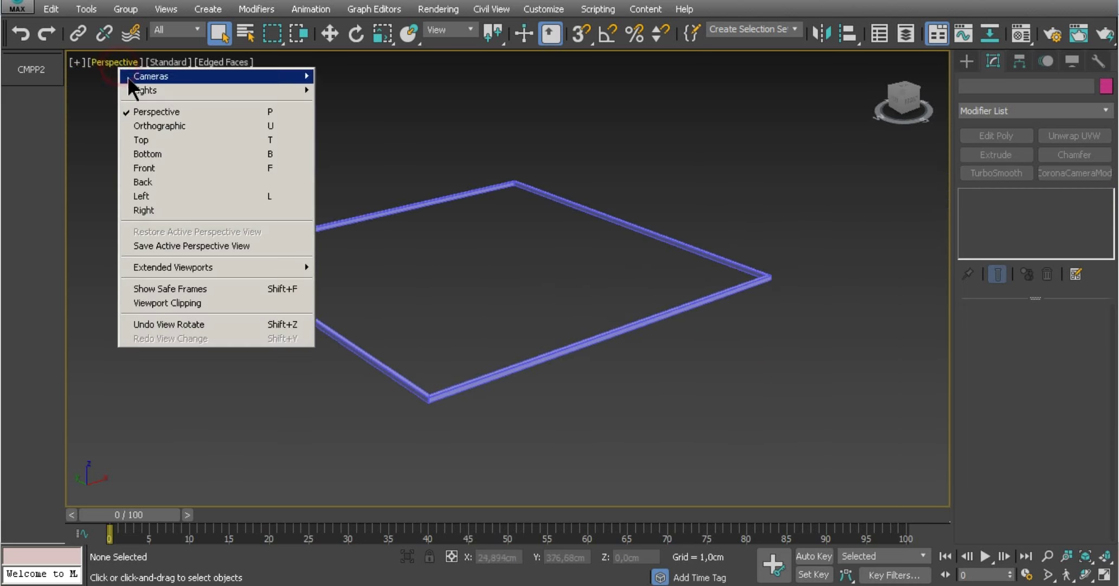
left_click(150, 168)
middle_click_drag(502, 253, 504, 259)
scroll(505, 259, "down", 3)
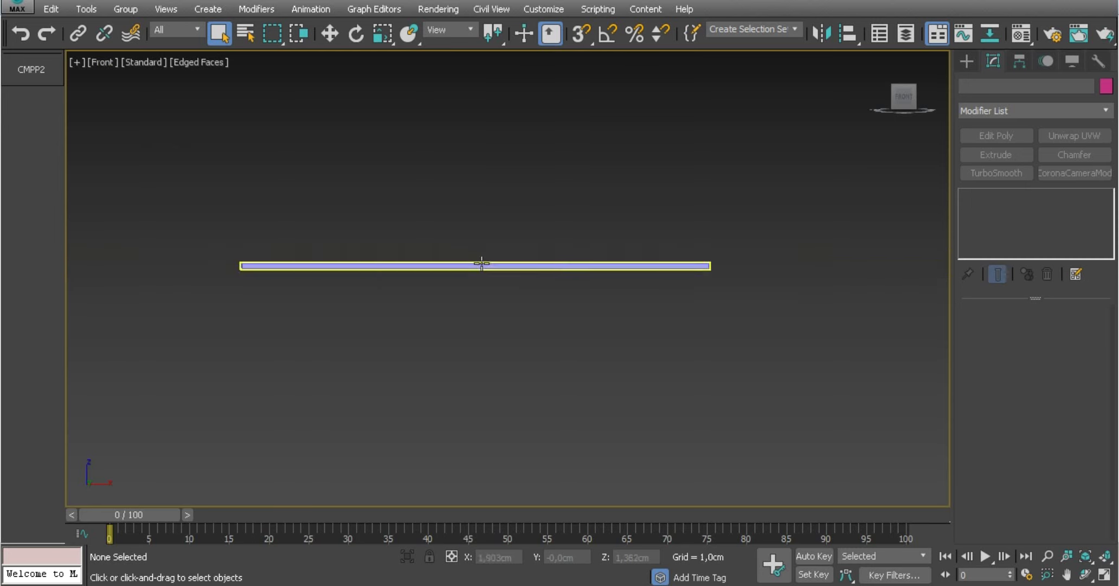
scroll(542, 261, "down", 2)
Shift-move a copy of the frame directly above the original.
left_click(555, 262)
scroll(494, 304, "up", 2)
key("w")
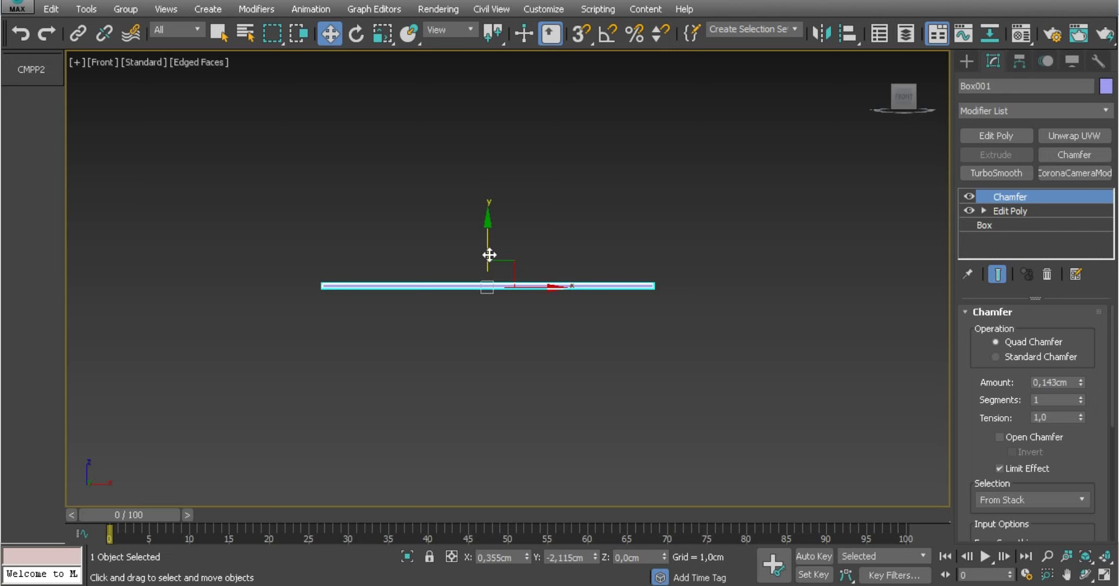
mouse_move(489, 254)
left_mouse_down("shift")
mouse_move(481, 98)
mouse_move(487, 129)
left_mouse_up("shift")
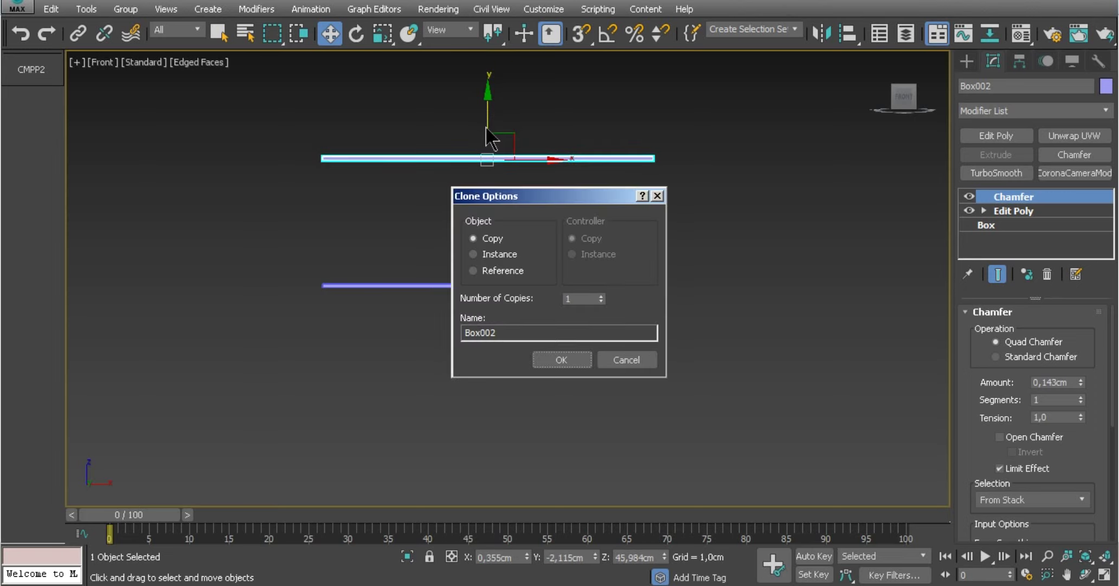
left_click(560, 359)
Deselect the copy and return to a Perspective view of both frames.
mouse_move(625, 302)
middle_mouse_down()
mouse_move(667, 329)
mouse_move(630, 360)
middle_mouse_up()
left_click(637, 328)
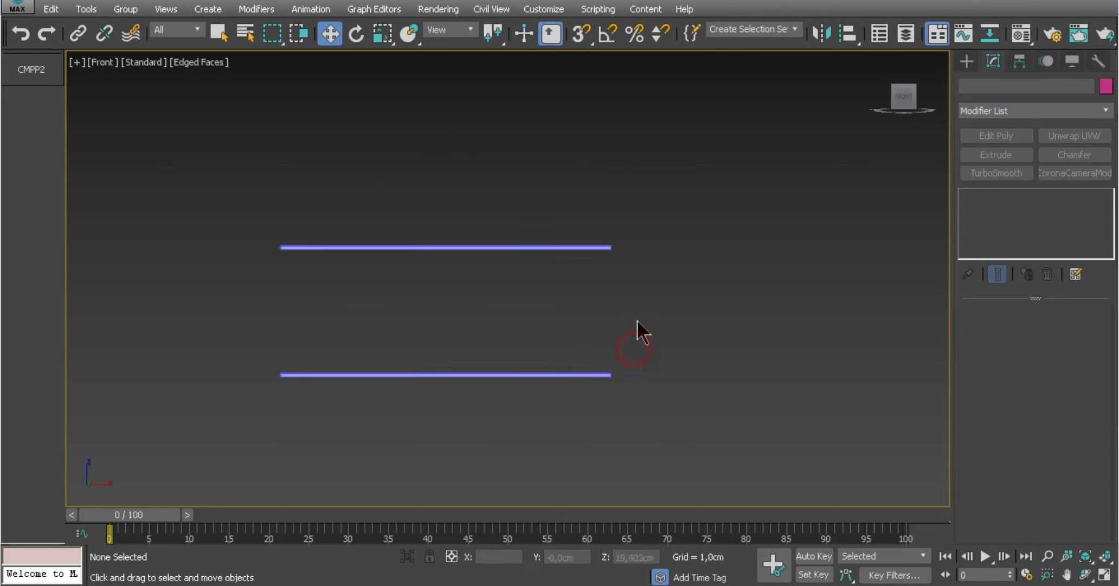
right_click(640, 325)
left_click(601, 317)
left_click(150, 65)
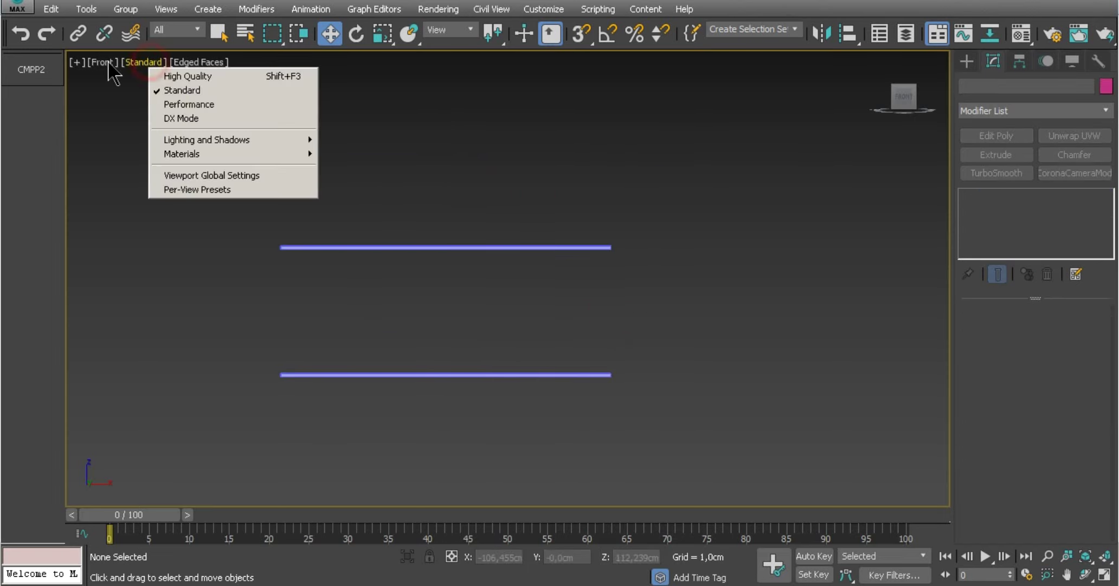
left_click(106, 63)
left_click(150, 114)
mouse_move(173, 130)
middle_mouse_down("alt")
mouse_move(522, 246)
mouse_move(639, 342)
mouse_move(711, 320)
middle_mouse_up("alt")
Draw a tall thin box post on the lower frame's corner.
scroll(710, 321, "up", 3)
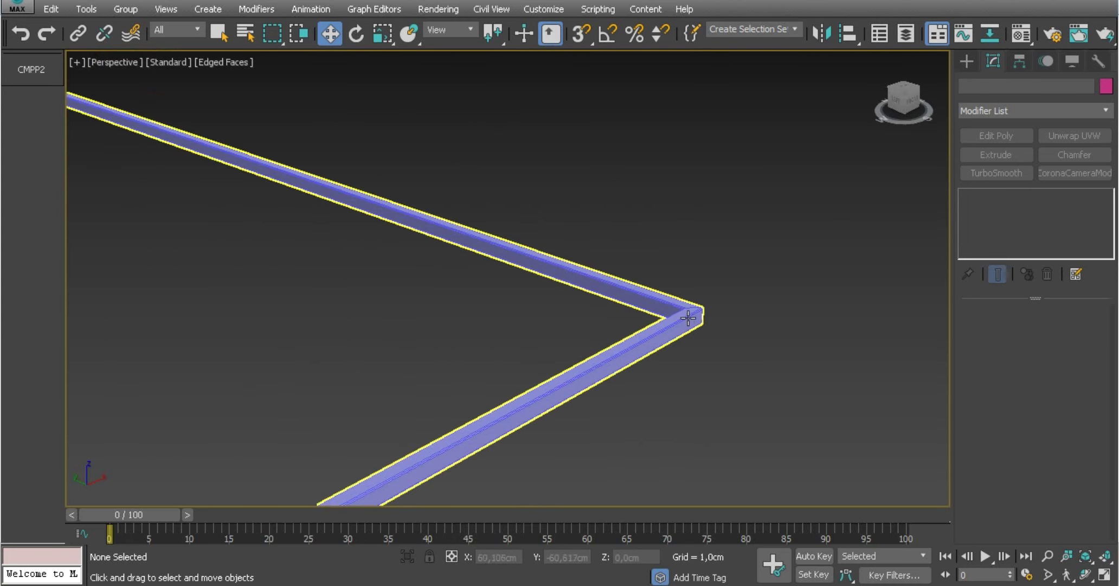
scroll(673, 324, "up", 3)
left_click(970, 63)
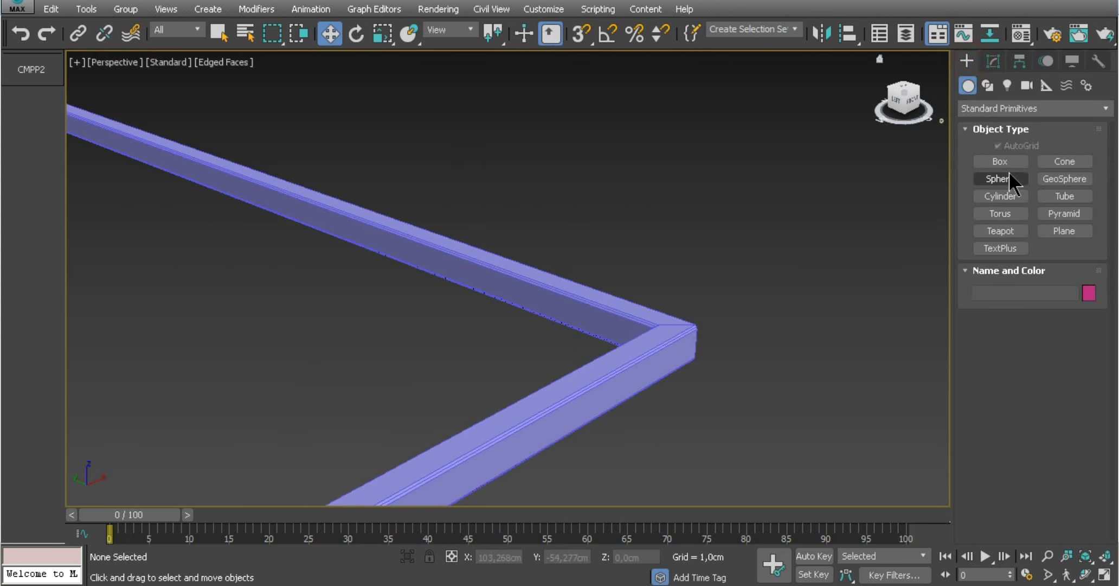
left_click(1000, 161)
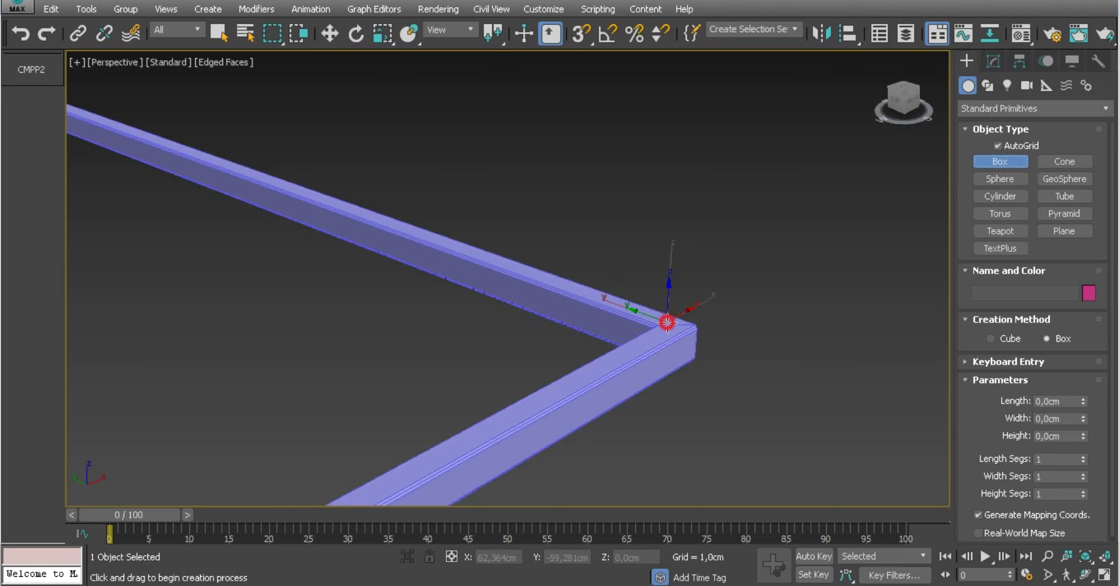
left_click_drag(667, 322, 675, 326)
left_click(669, 126)
key("w")
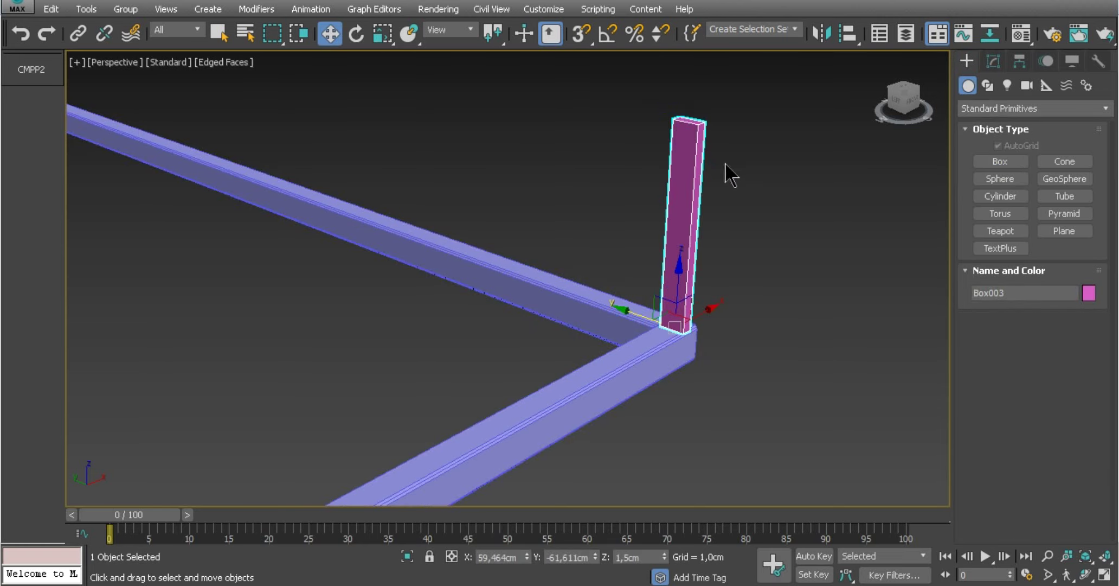
Switch to Front view and show the post's parameters in Modify.
scroll(678, 217, "down", 2)
scroll(618, 271, "down", 1)
scroll(613, 282, "down", 1)
scroll(591, 323, "down", 1)
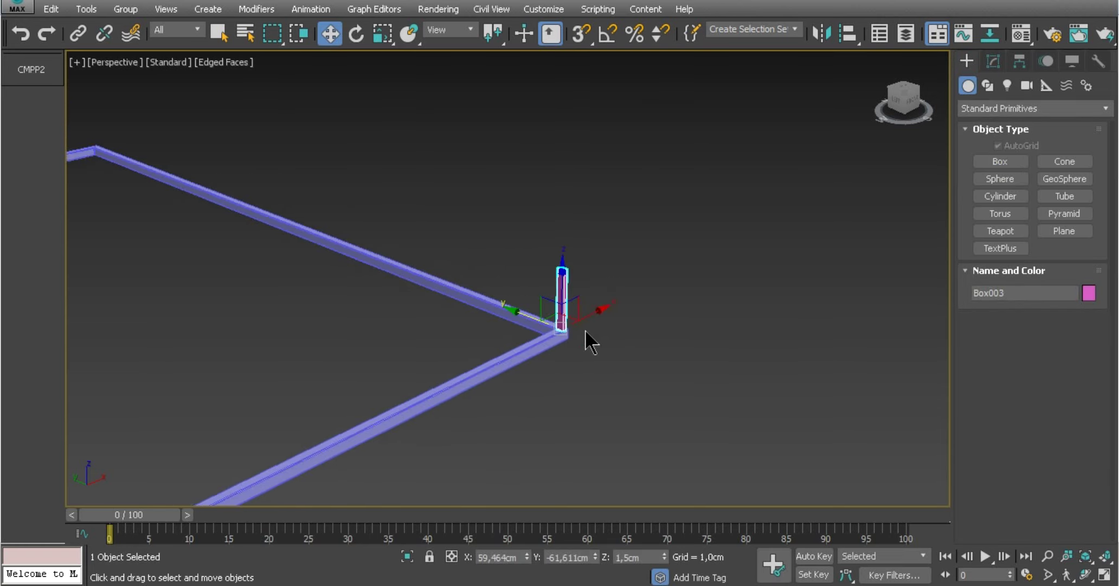
left_click(116, 62)
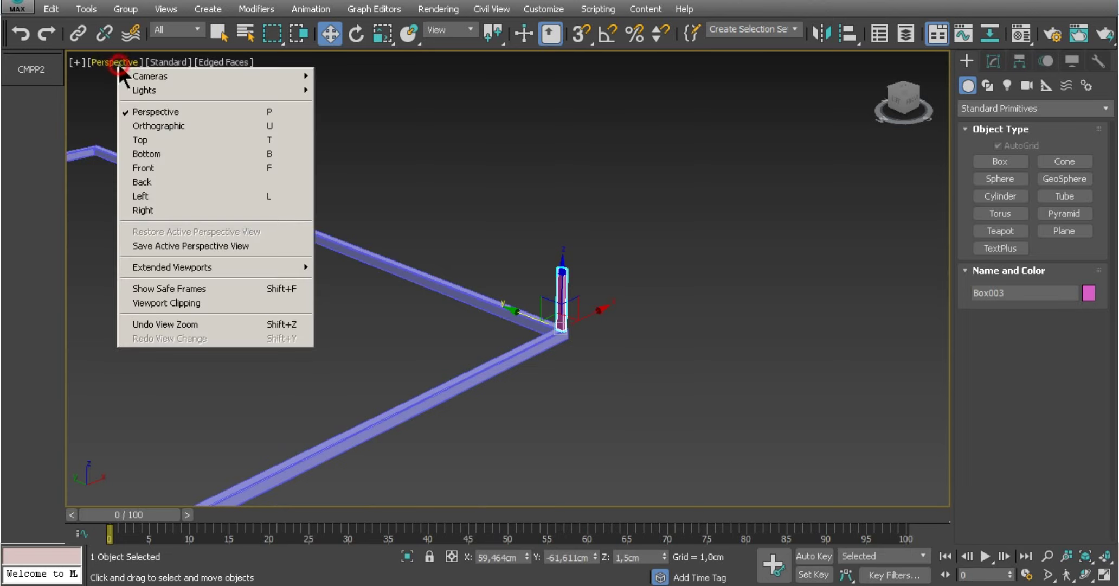
left_click(155, 167)
scroll(498, 294, "up", 3)
scroll(450, 349, "up", 4)
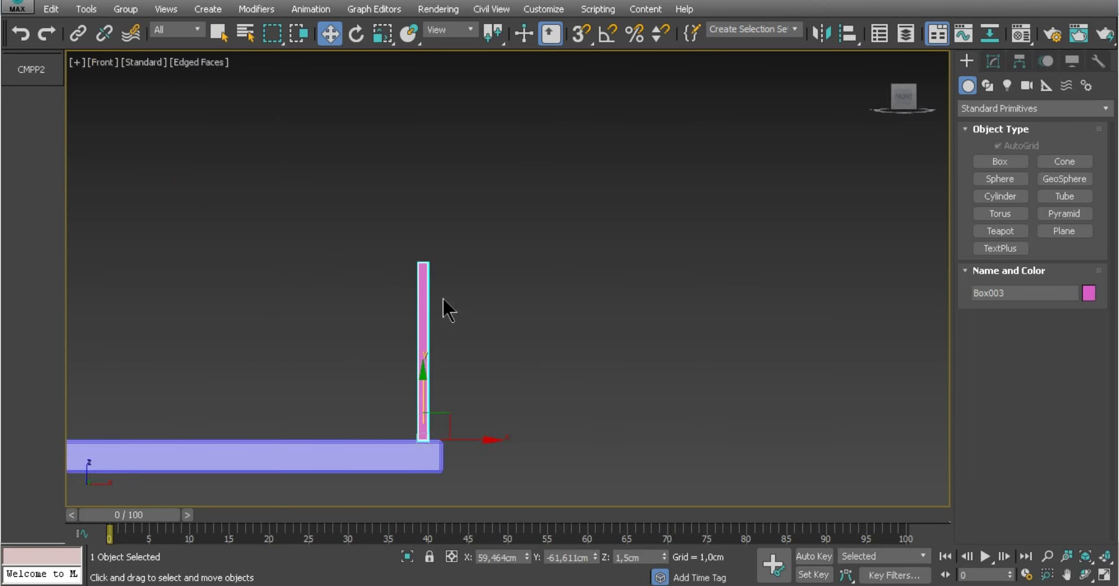
left_click(993, 62)
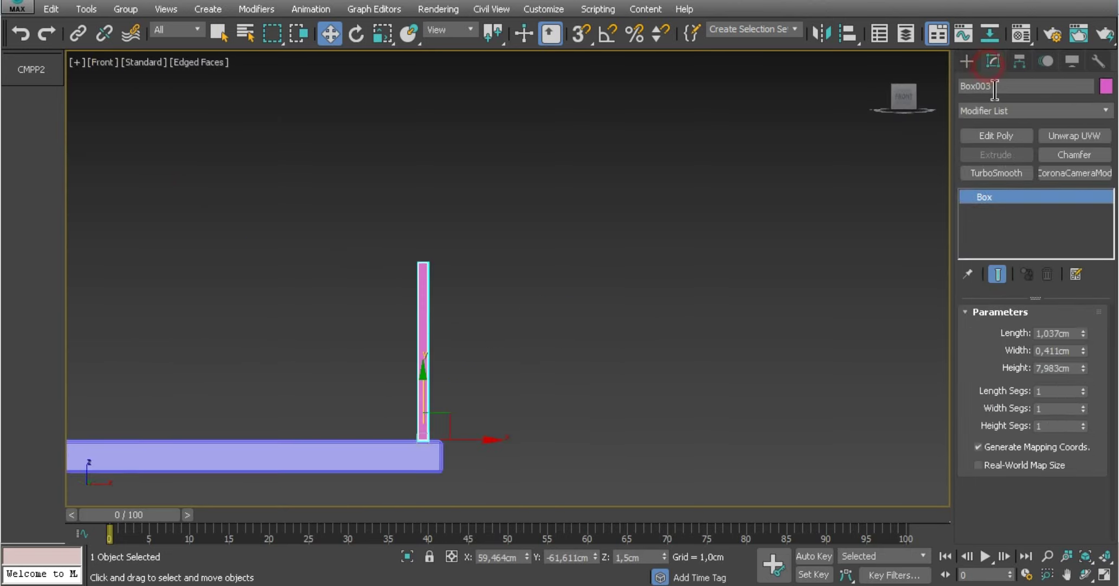
Add an Edit Poly modifier to the post and raise its top vertices into the upper board's underside.
left_click(1003, 134)
middle_click_drag(642, 257, 741, 318)
left_click(991, 443)
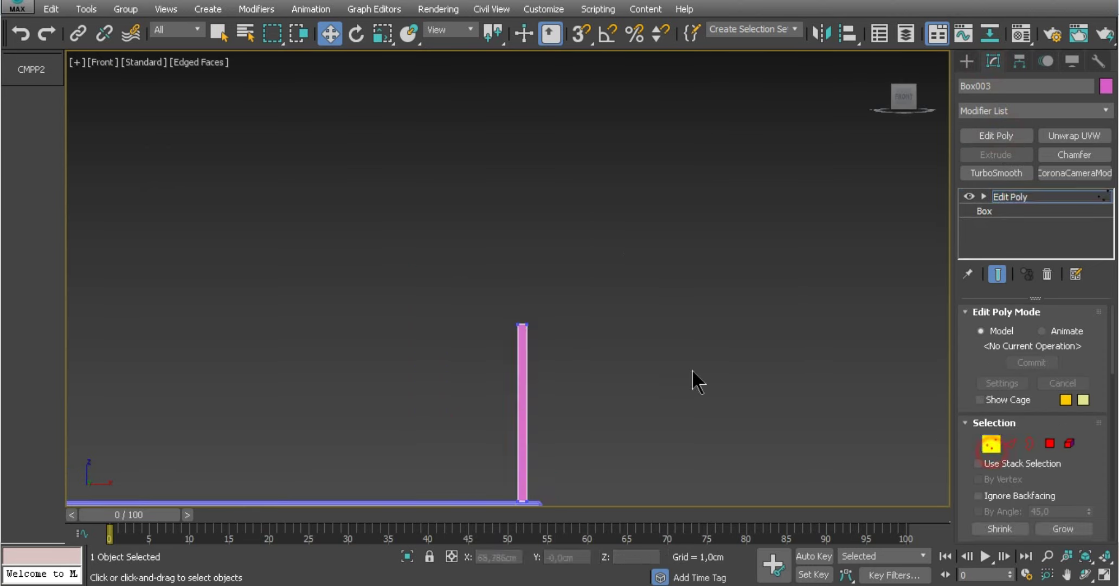
left_click_drag(607, 260, 455, 344)
scroll(456, 343, "down", 3)
scroll(534, 325, "down", 3)
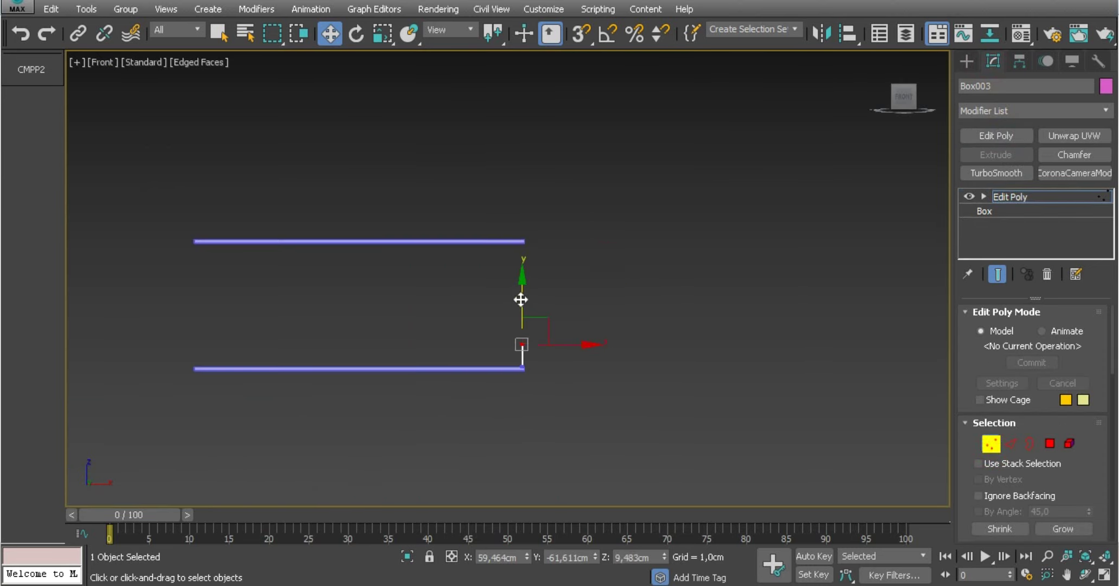
left_click_drag(520, 299, 519, 225)
scroll(522, 230, "up", 2)
scroll(521, 273, "up", 2)
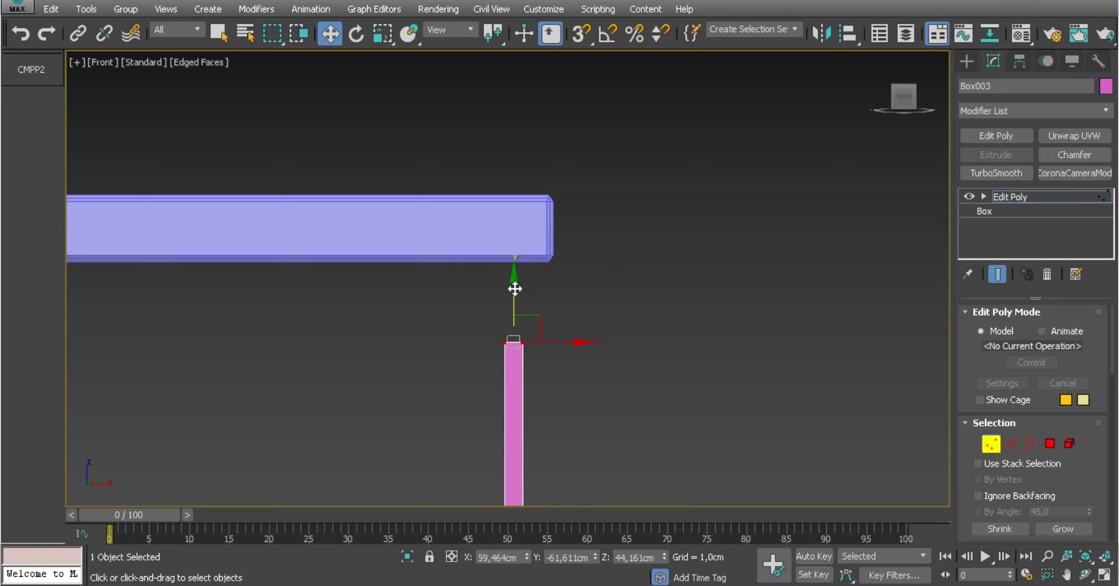
left_click_drag(515, 288, 514, 207)
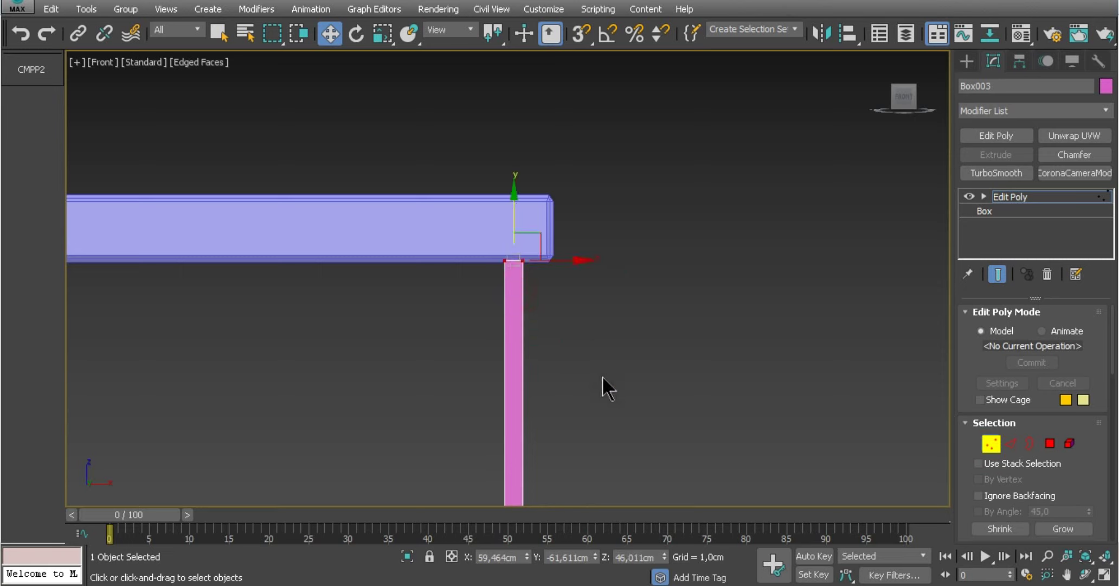
middle_click_drag(601, 375, 586, 283)
left_click_drag(511, 136, 510, 124)
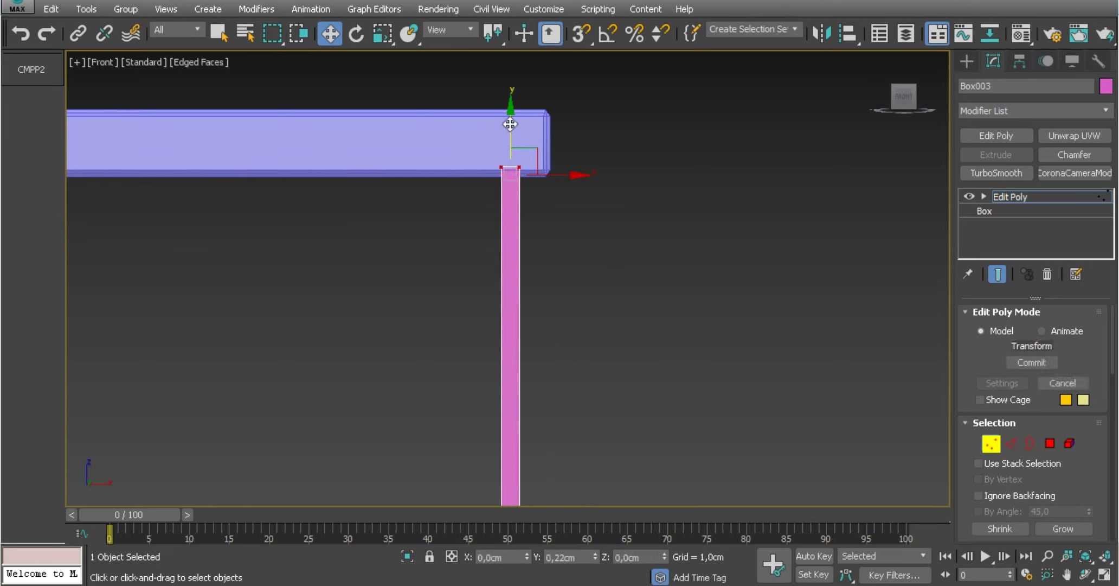
Orbit around the post to check that it joins both frame boards.
mouse_move(612, 307)
middle_mouse_down("alt")
mouse_move(578, 206)
mouse_move(572, 358)
middle_mouse_up("alt")
left_click_drag(563, 379, 566, 375)
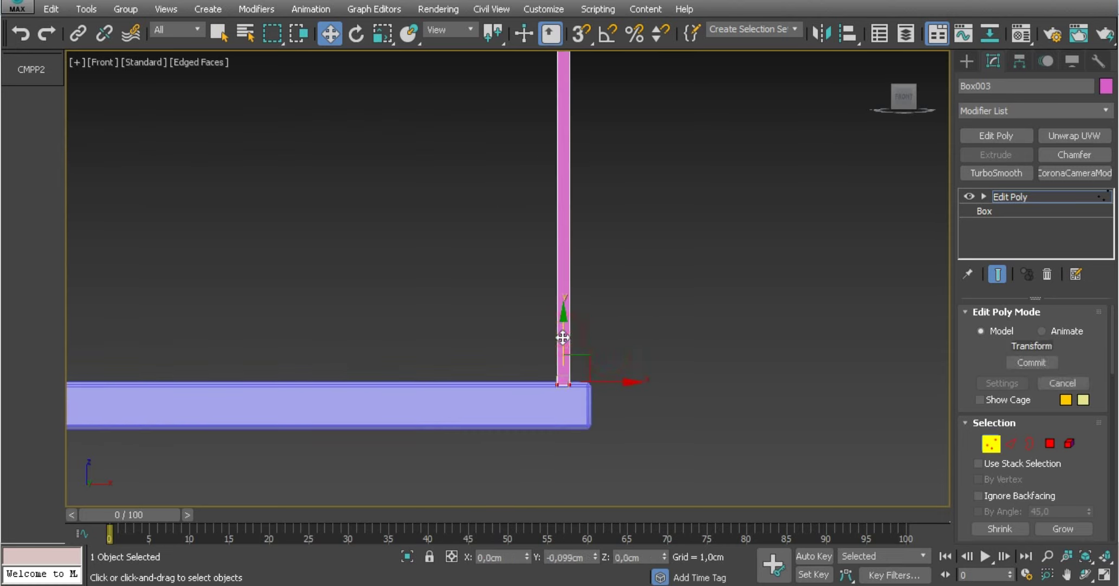
mouse_move(584, 366)
middle_mouse_down("alt")
mouse_move(576, 357)
mouse_move(599, 342)
mouse_move(610, 374)
middle_mouse_up("alt")
scroll(571, 350, "up", 4)
scroll(568, 328, "up", 3)
middle_click_drag(567, 327, 565, 344)
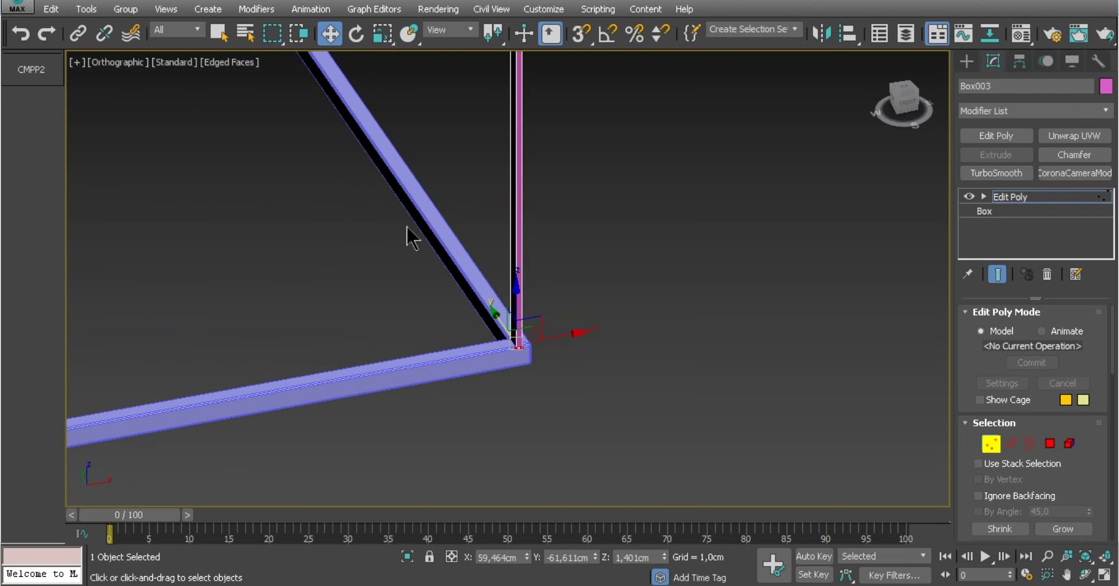
left_click(117, 63)
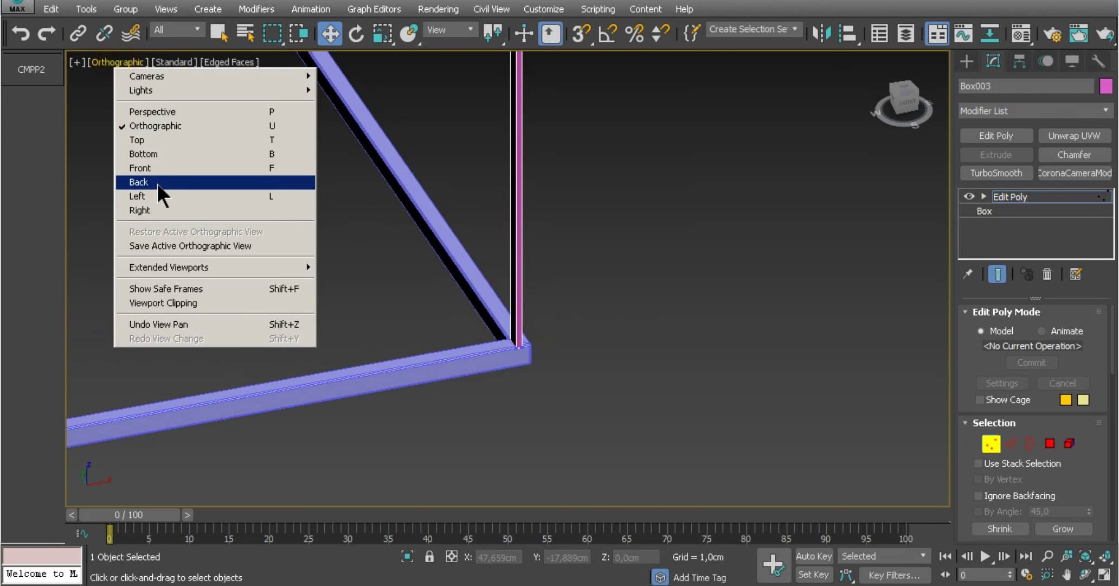
View the frame corner from the Top view with Wireframe Override display.
left_click(145, 140)
scroll(398, 253, "down", 5)
scroll(421, 285, "down", 5)
scroll(412, 283, "up", 5)
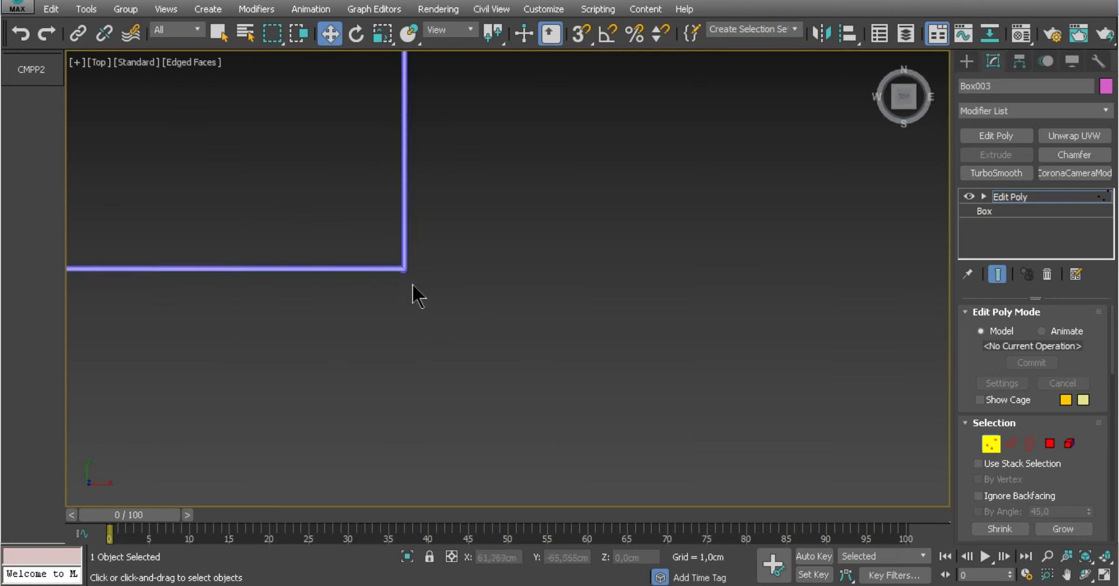
middle_click_drag(411, 283, 395, 270)
left_click(195, 62)
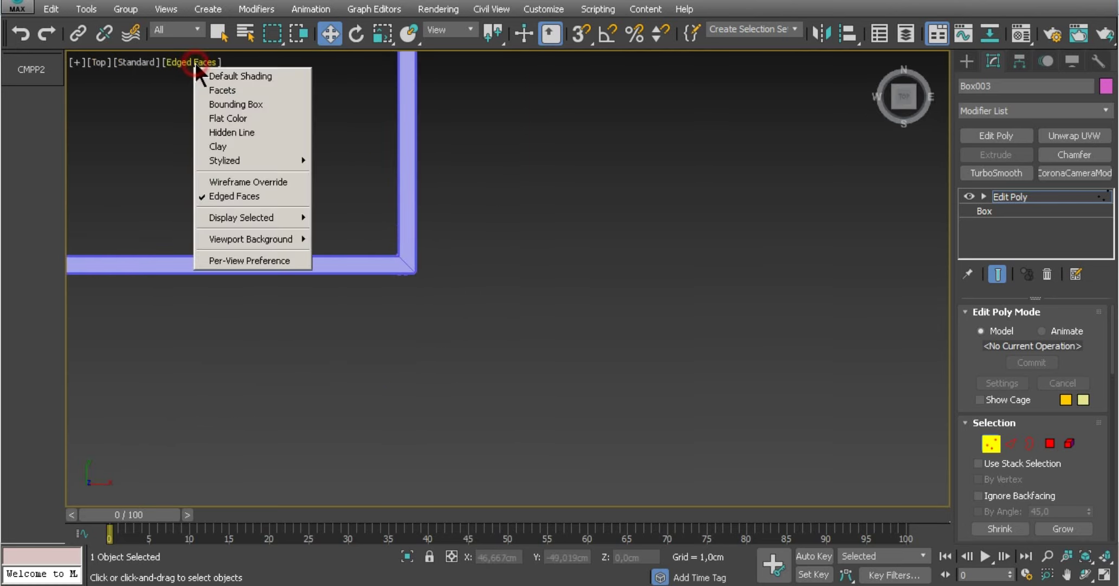
left_click(249, 183)
Widen the post's right edge and shift all its vertices up-left toward the corner.
scroll(424, 282, "up", 3)
scroll(424, 283, "up", 3)
scroll(419, 258, "up", 2)
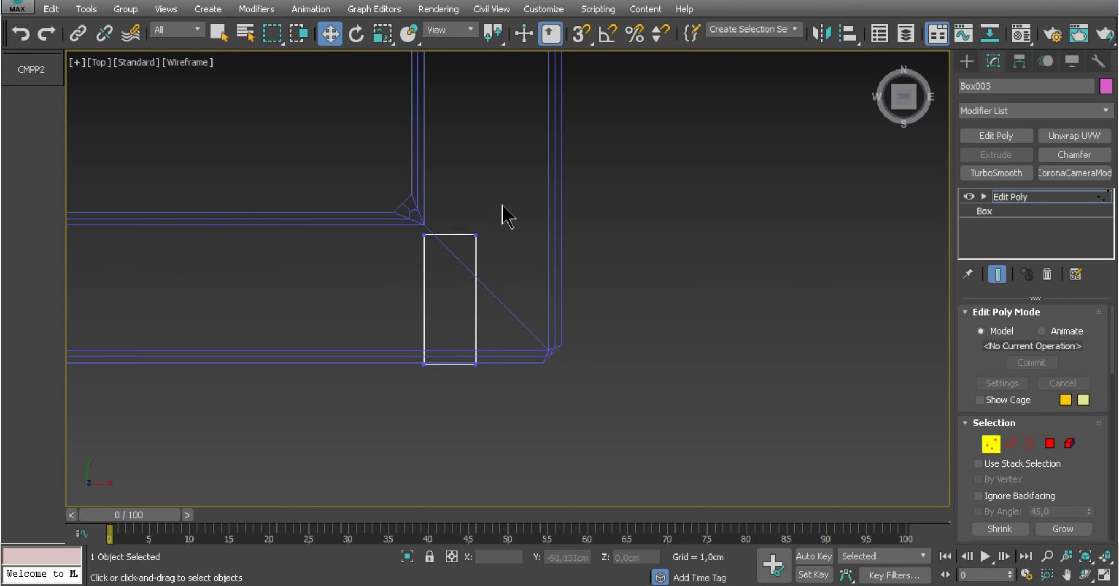
left_click_drag(501, 193, 461, 407)
mouse_move(520, 317)
left_mouse_down()
mouse_move(599, 300)
mouse_move(543, 300)
left_mouse_up()
left_click_drag(692, 175, 387, 391)
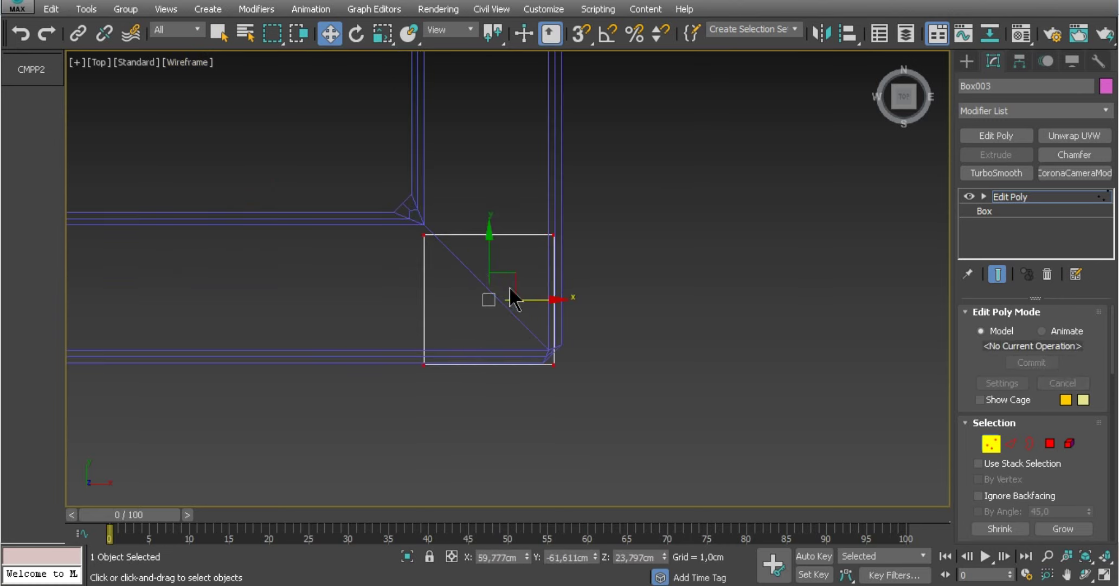
mouse_move(509, 286)
left_mouse_down()
mouse_move(508, 255)
mouse_move(516, 263)
left_mouse_up()
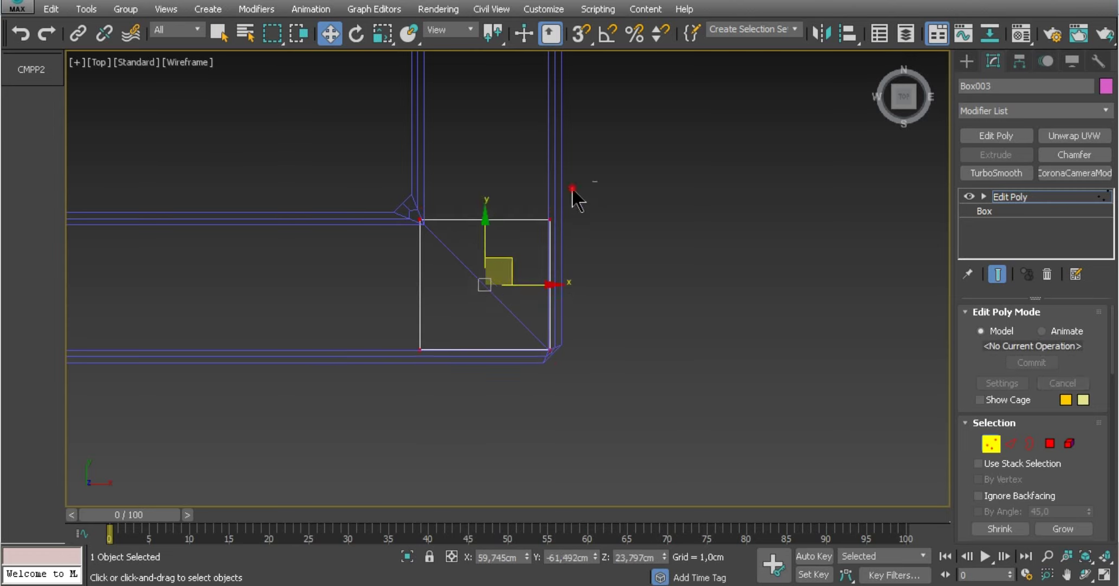
Move the post's left-edge vertices right so the footprint fills the frame corner.
left_click_drag(572, 189, 393, 239)
left_click_drag(438, 187, 403, 230)
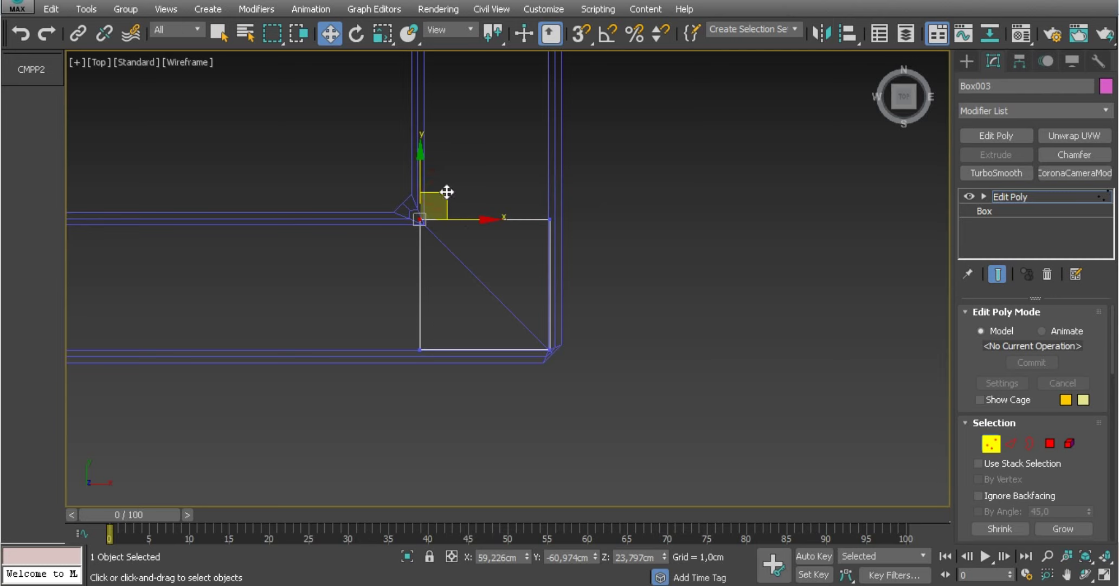
left_click_drag(447, 192, 454, 198)
key("ctrl+z")
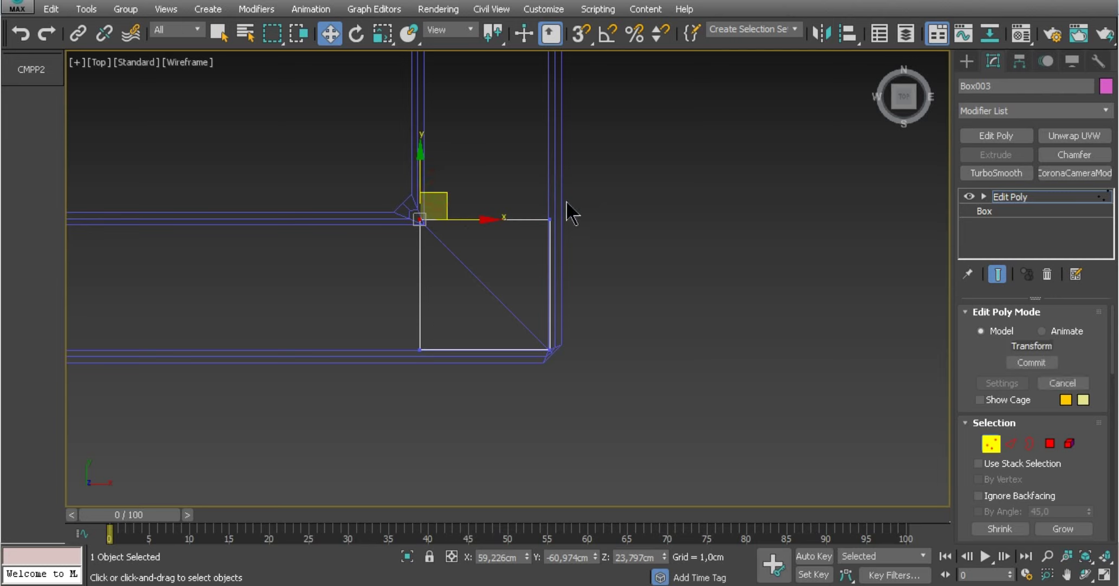
key("ctrl+z")
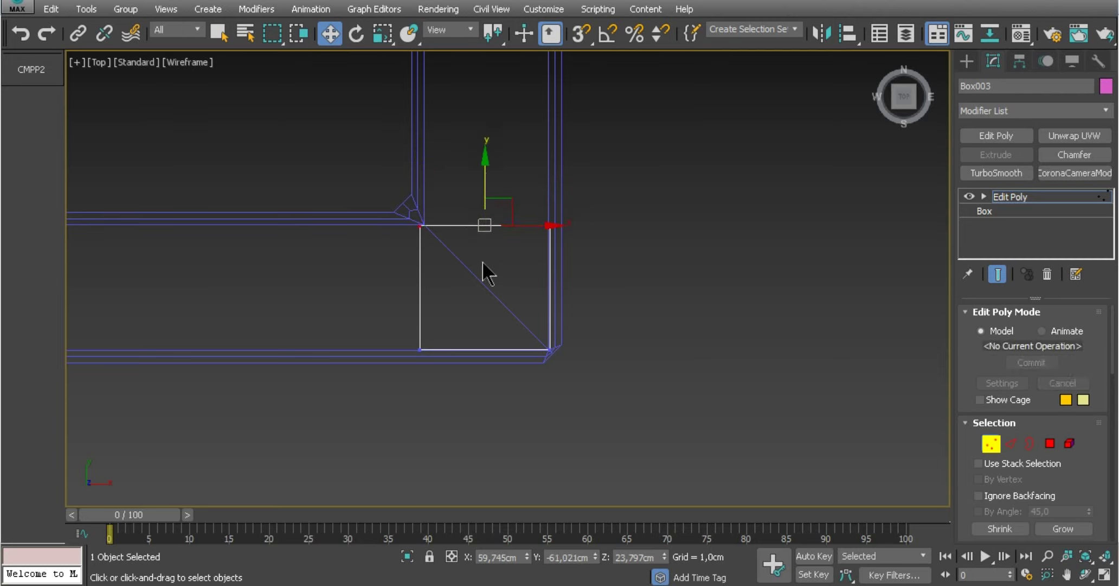
left_click_drag(454, 198, 377, 374)
left_click_drag(473, 287, 479, 288)
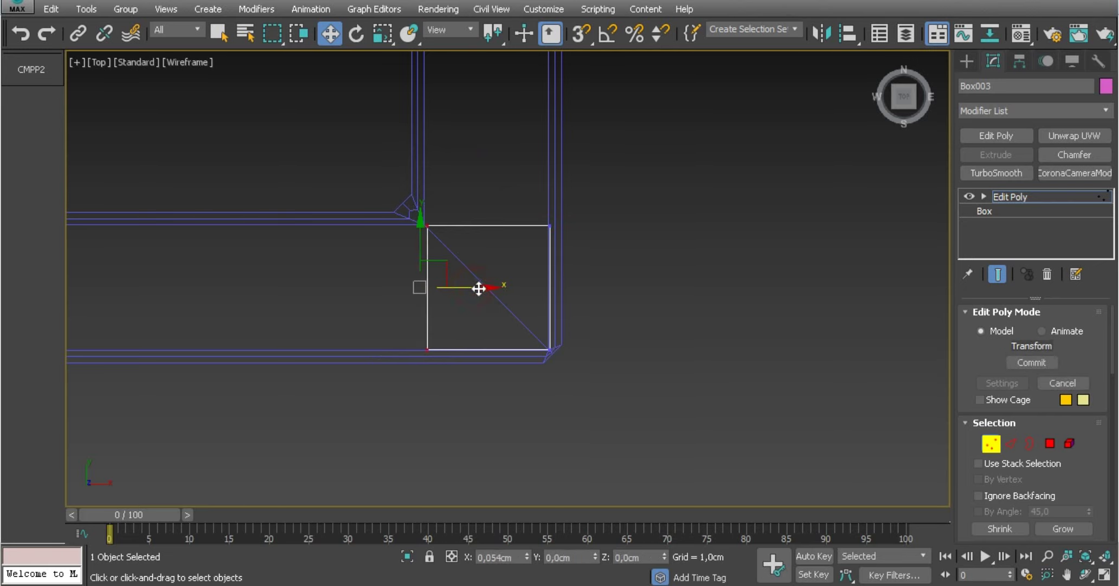
left_click(638, 288)
Return to object level in the Perspective view with Edged Faces shading.
scroll(586, 315, "down", 3)
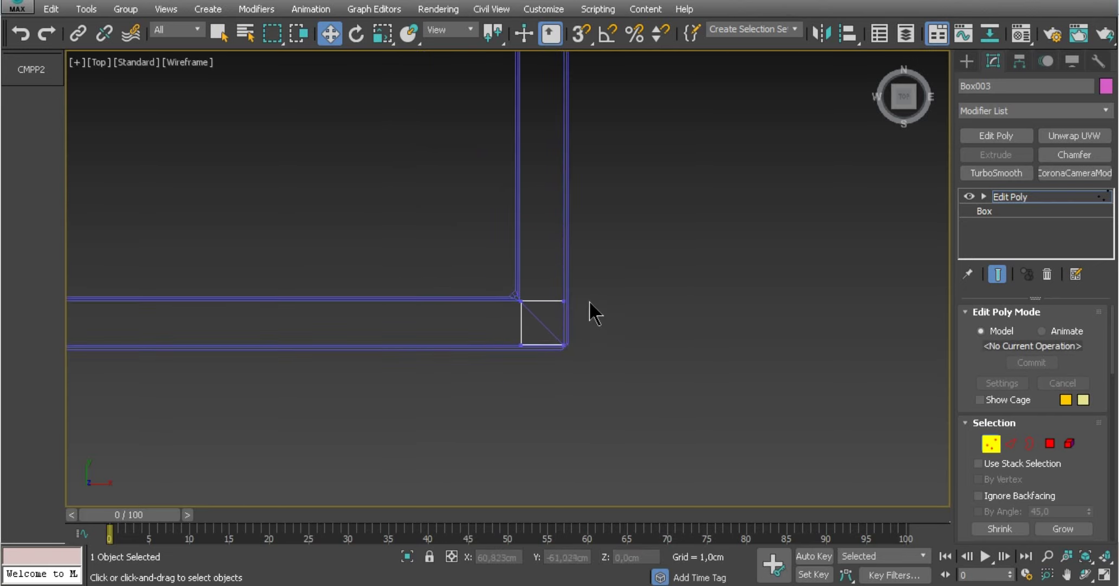
right_click(598, 256)
left_click(572, 236)
middle_click_drag(616, 275, 600, 247)
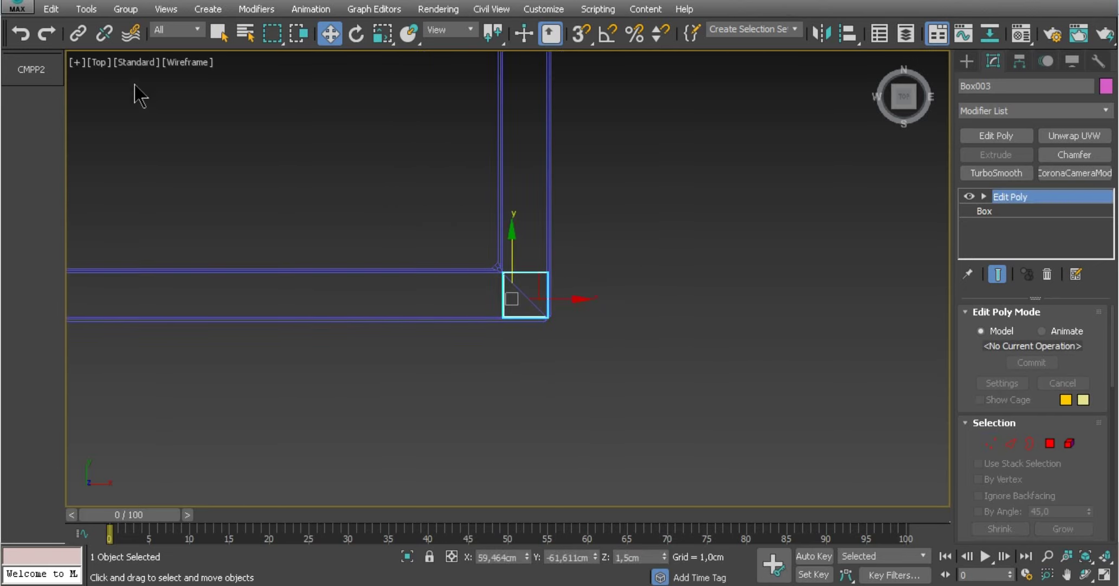
left_click(100, 64)
left_click(142, 112)
scroll(503, 242, "down", 3)
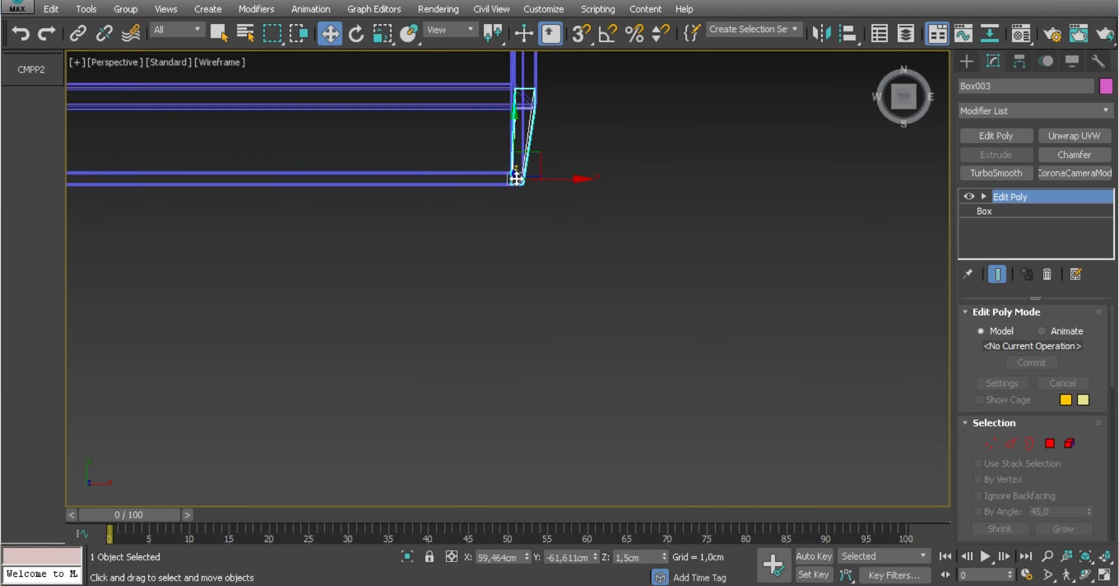
middle_click_drag(587, 213, 564, 163, "alt")
left_click(220, 62)
left_click(243, 82)
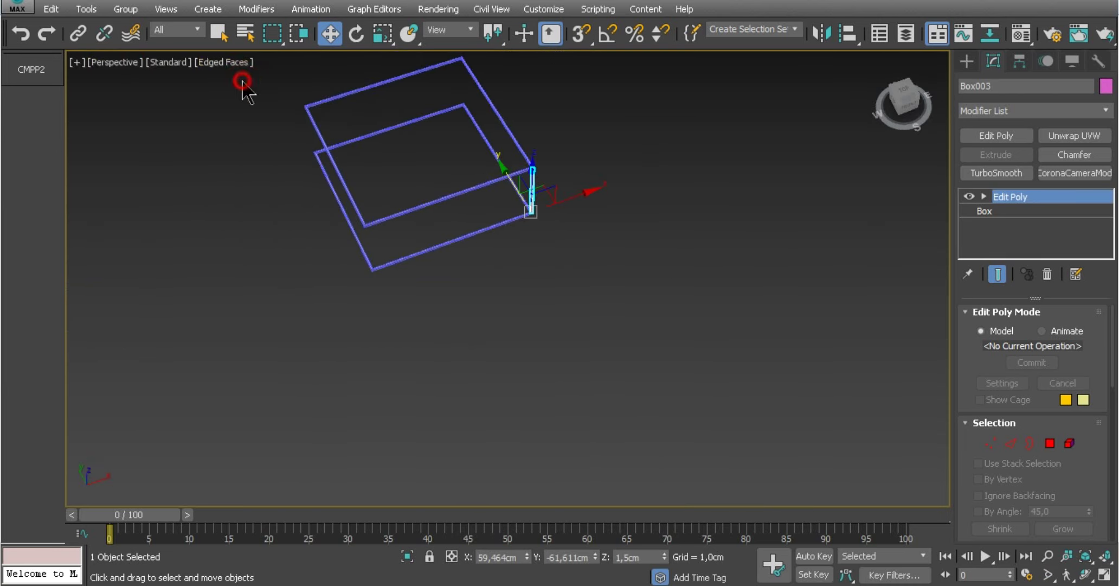
Deselect everything and compare the model with the coffee-table reference photo.
scroll(537, 265, "up", 5)
scroll(617, 250, "down", 1)
left_click(689, 287)
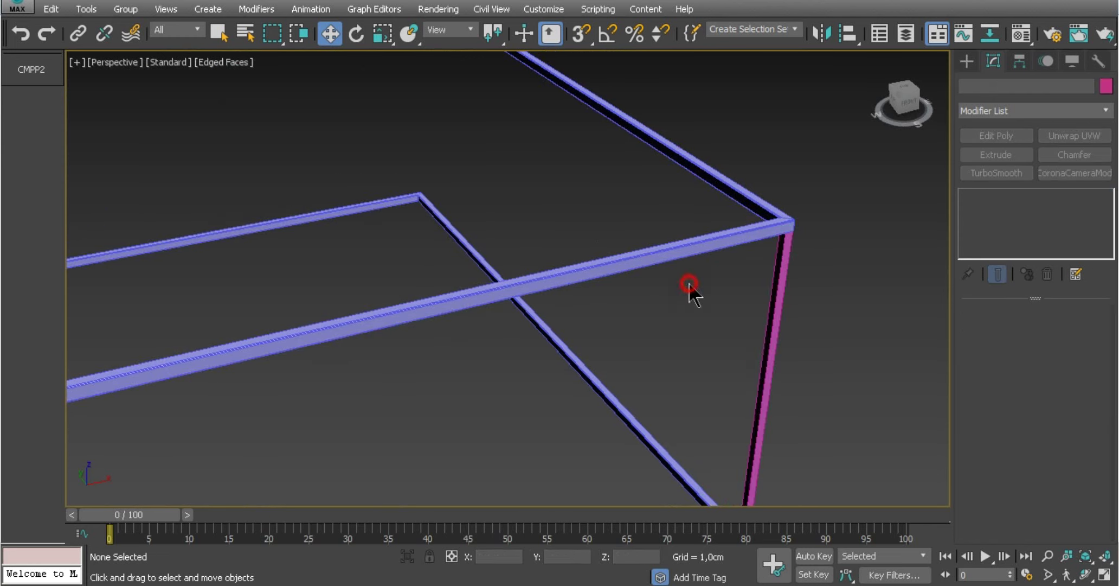
key("alt+Tab")
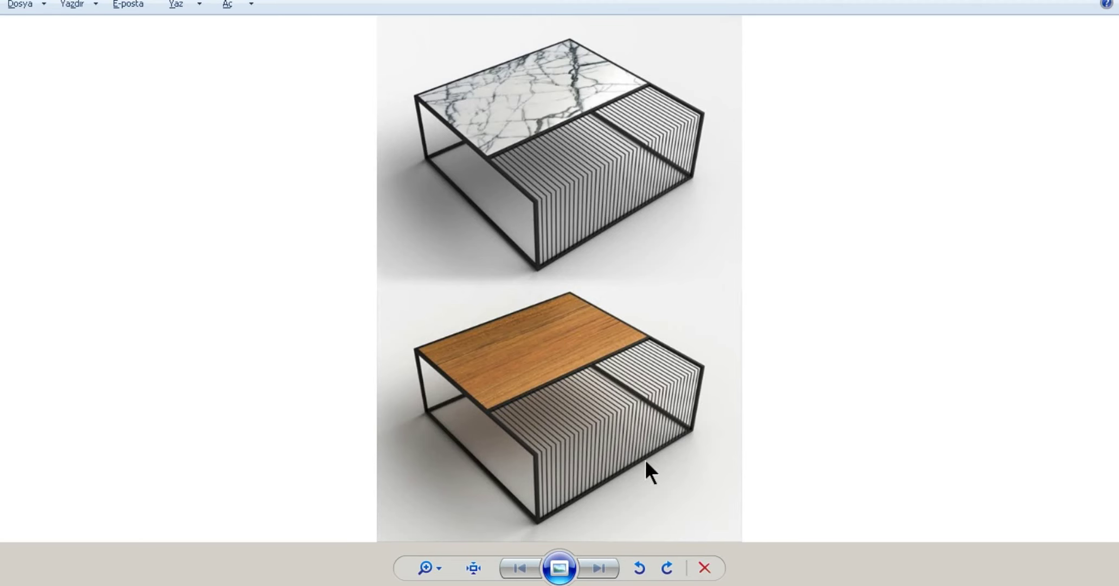
key("alt+Tab")
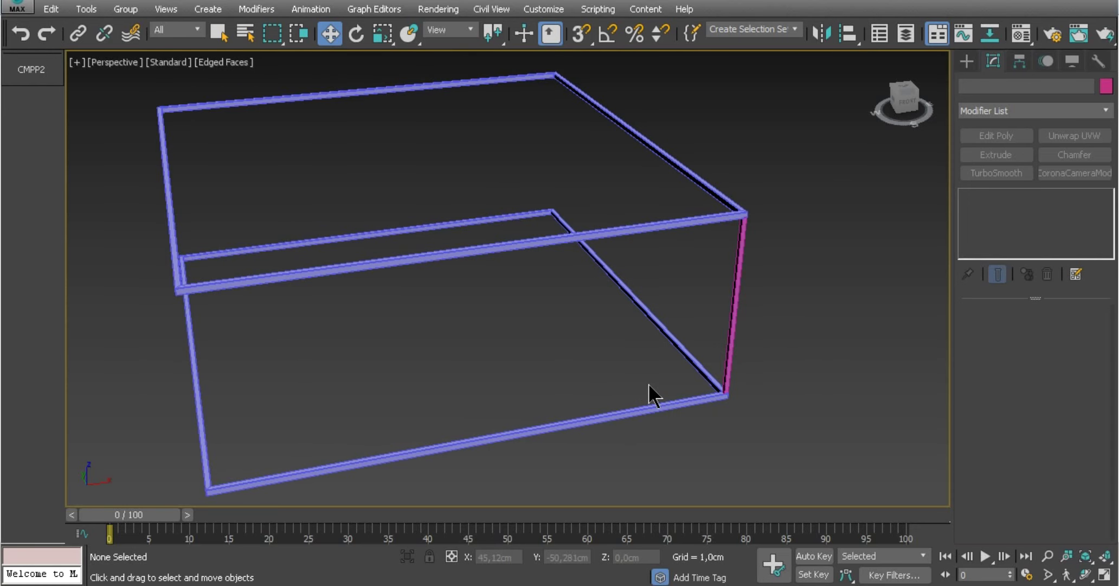
Select the top frame and orbit around its corner.
left_click(544, 237)
scroll(613, 280, "up", 1)
scroll(629, 302, "up", 3)
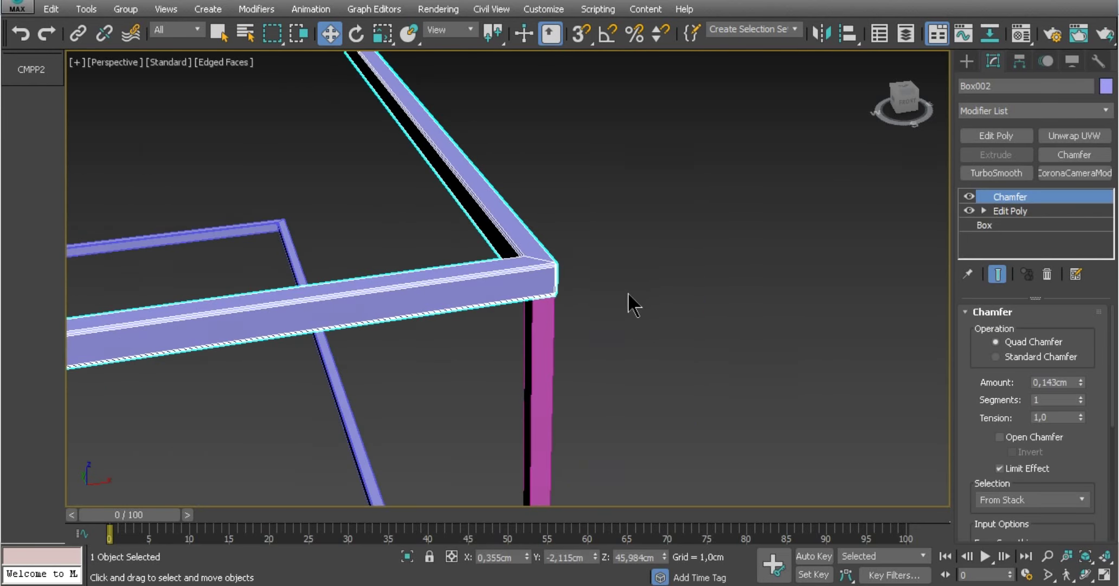
scroll(578, 313, "up", 3)
scroll(578, 313, "down", 3)
scroll(570, 300, "down", 3)
scroll(542, 367, "down", 1)
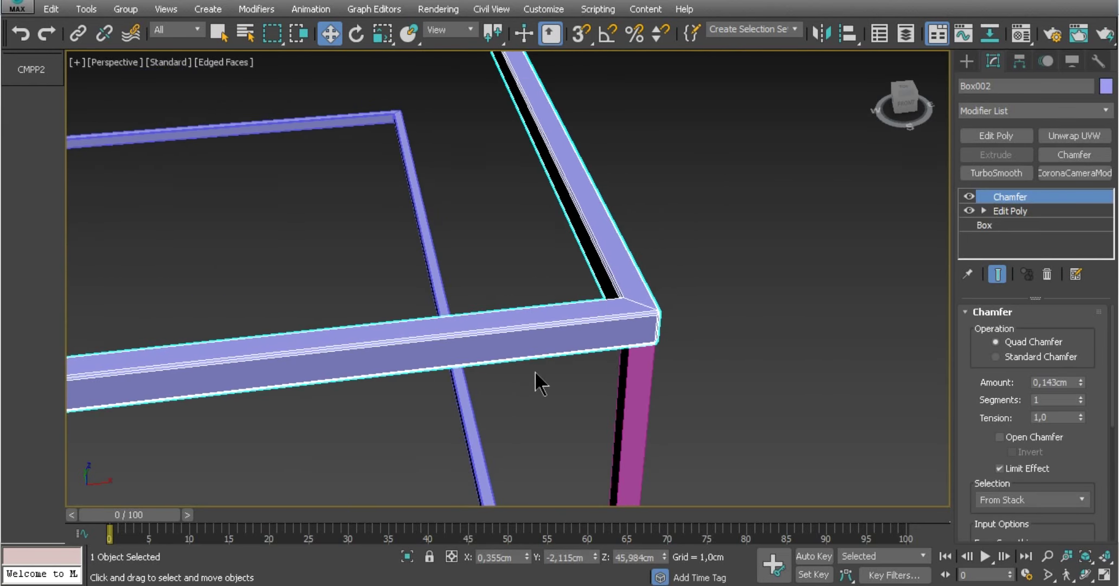
scroll(537, 374, "down", 1)
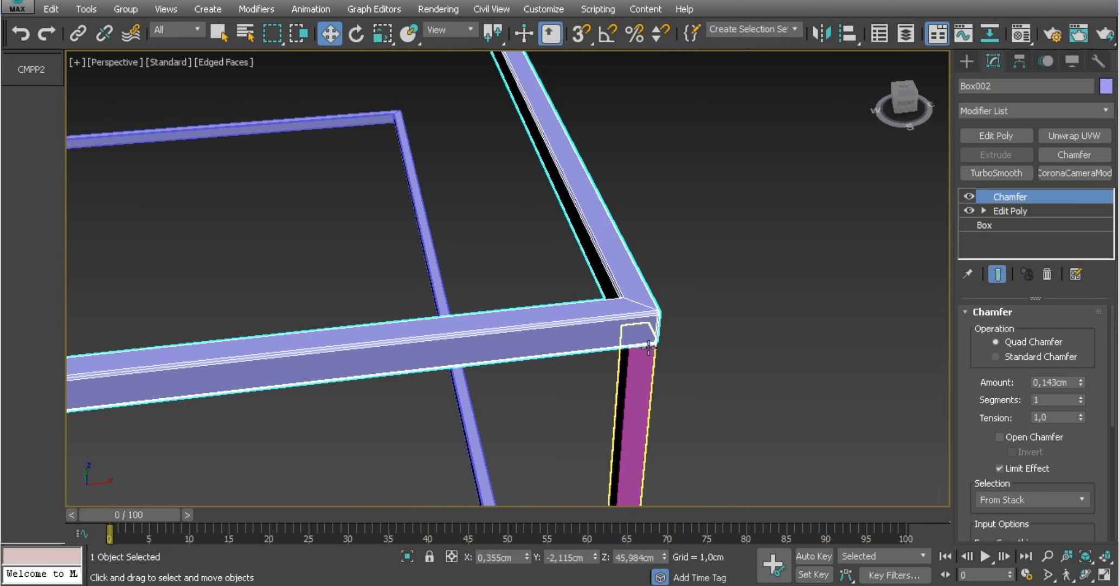
middle_click_drag(649, 338, 577, 442, "alt")
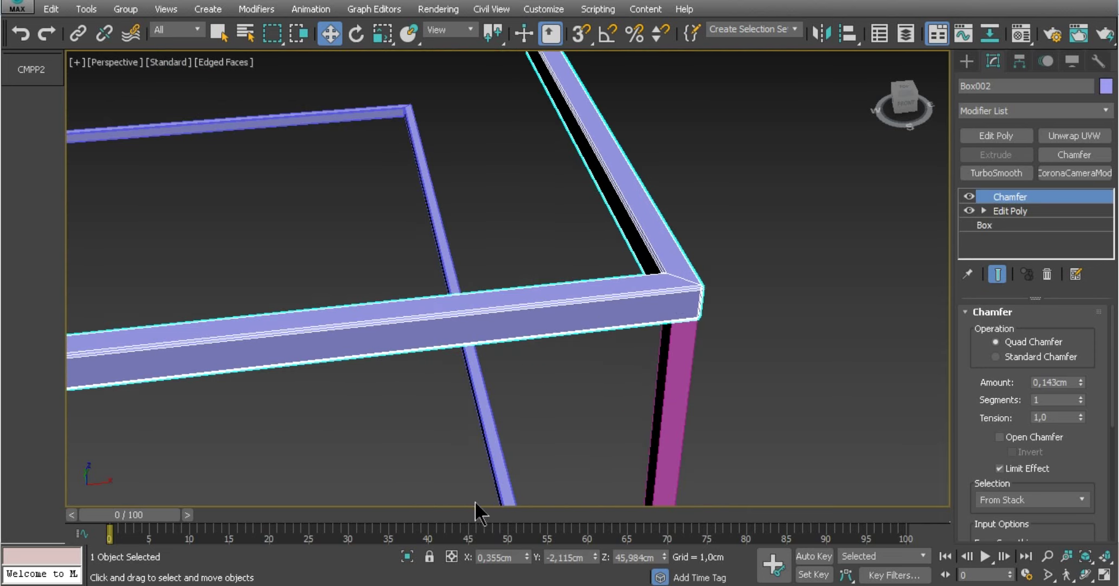
Isolate the frame to view it on its own, then reselect it.
left_click(451, 557)
left_click(451, 557)
left_click(409, 559)
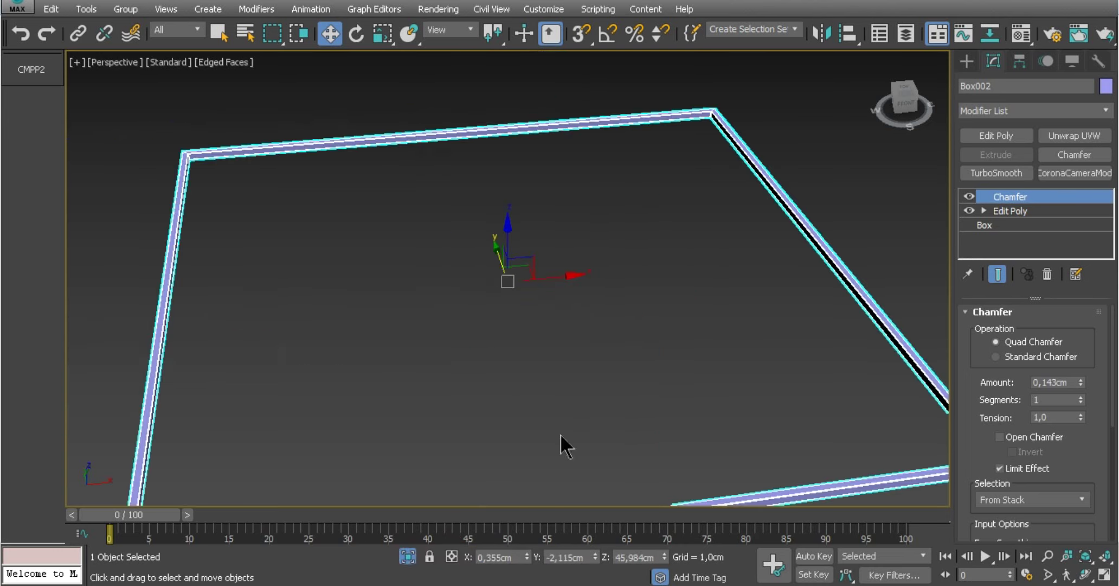
left_click(624, 259)
mouse_move(624, 259)
middle_mouse_down("alt")
mouse_move(649, 274)
mouse_move(587, 325)
middle_mouse_up("alt")
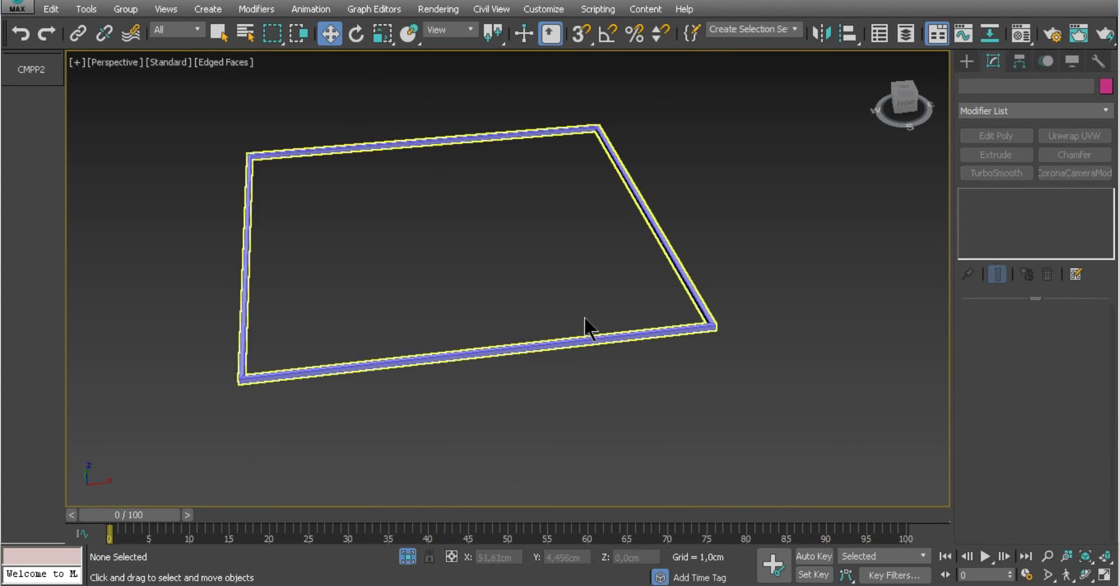
left_click(349, 148)
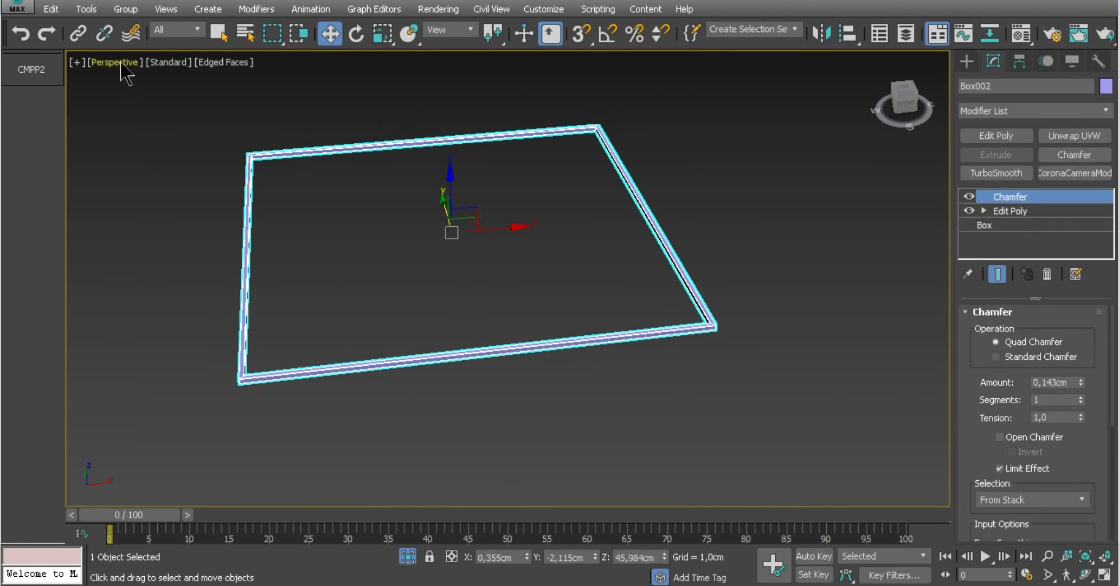
Switch to the Top view and zoom onto the frame's mitred corner.
left_click(120, 63)
left_click(157, 140)
scroll(496, 320, "up", 1)
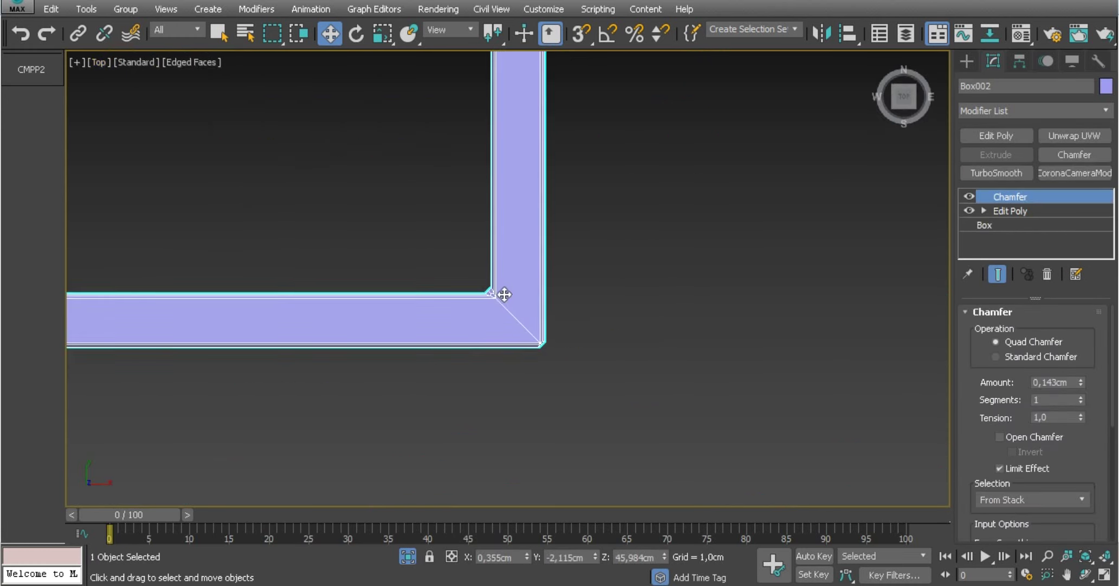
scroll(497, 321, "up", 3)
middle_click_drag(496, 321, 522, 299)
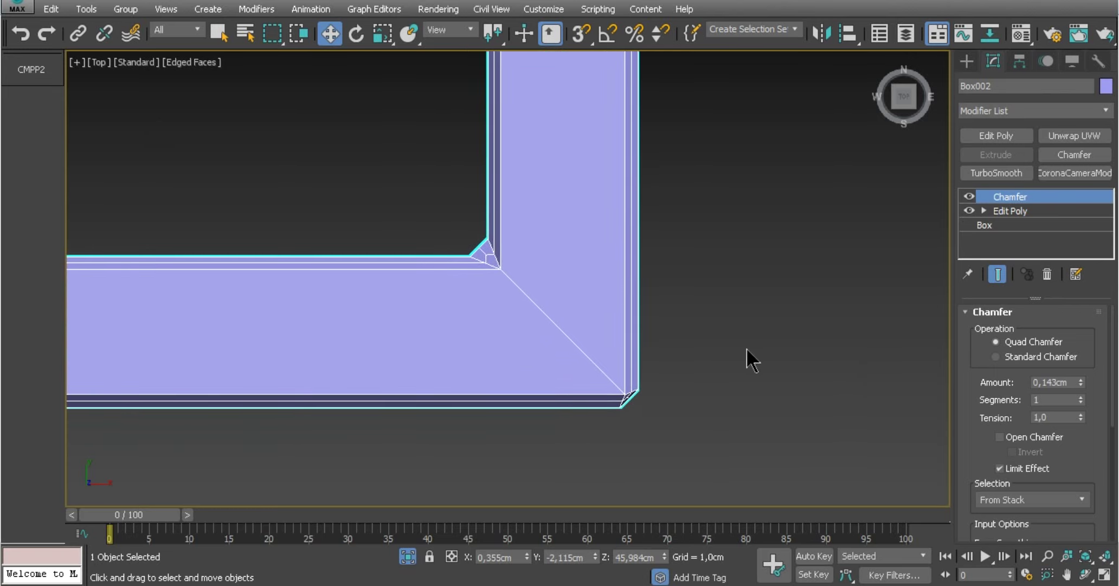
right_click(578, 243)
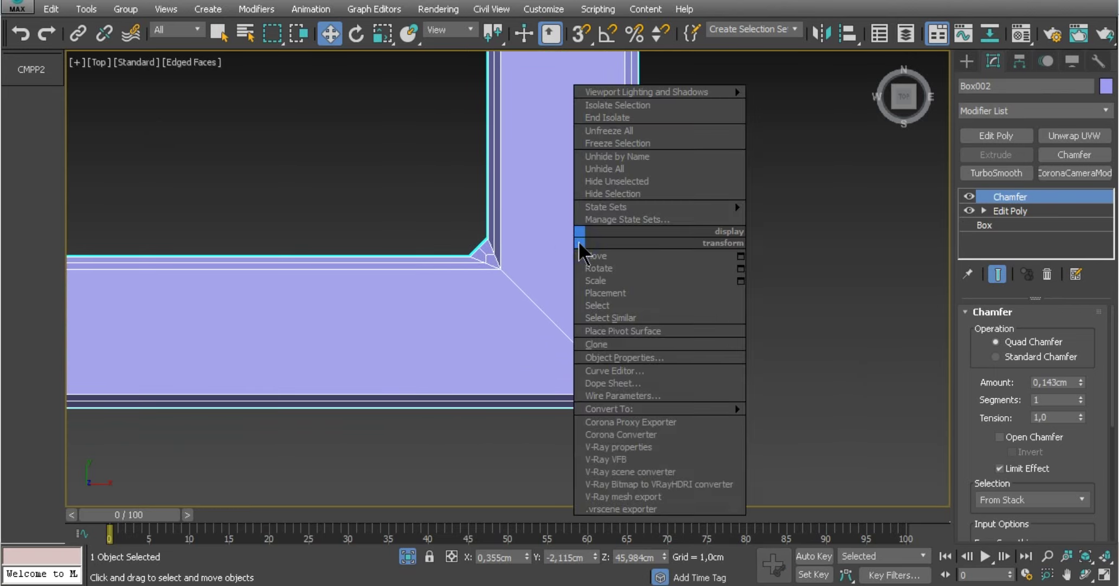
Add an Edit Poly modifier and Quickslice a vertical cut through the inner corner.
left_click(992, 134)
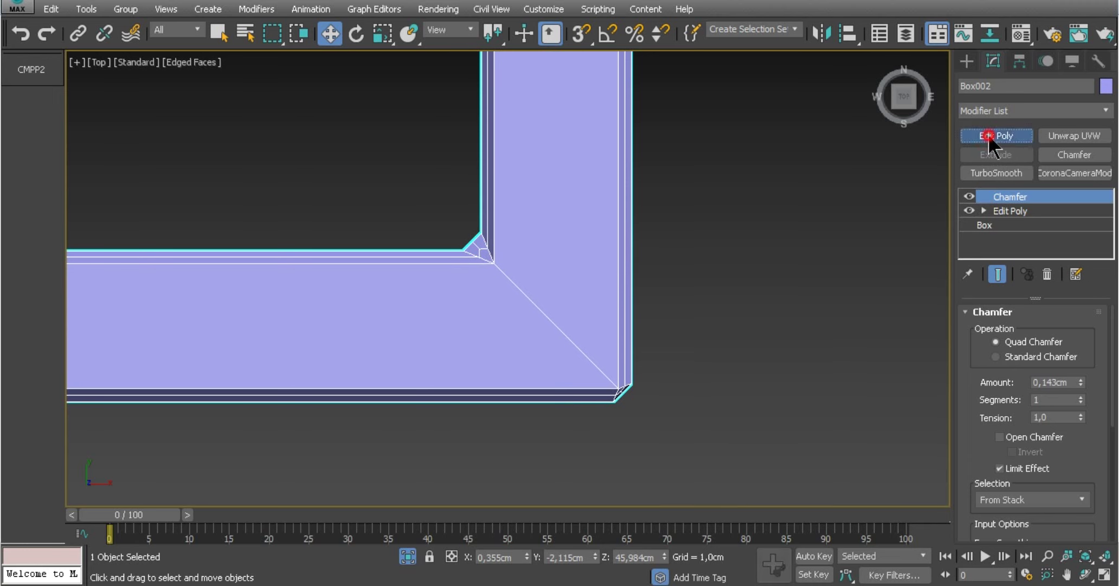
right_click(539, 205)
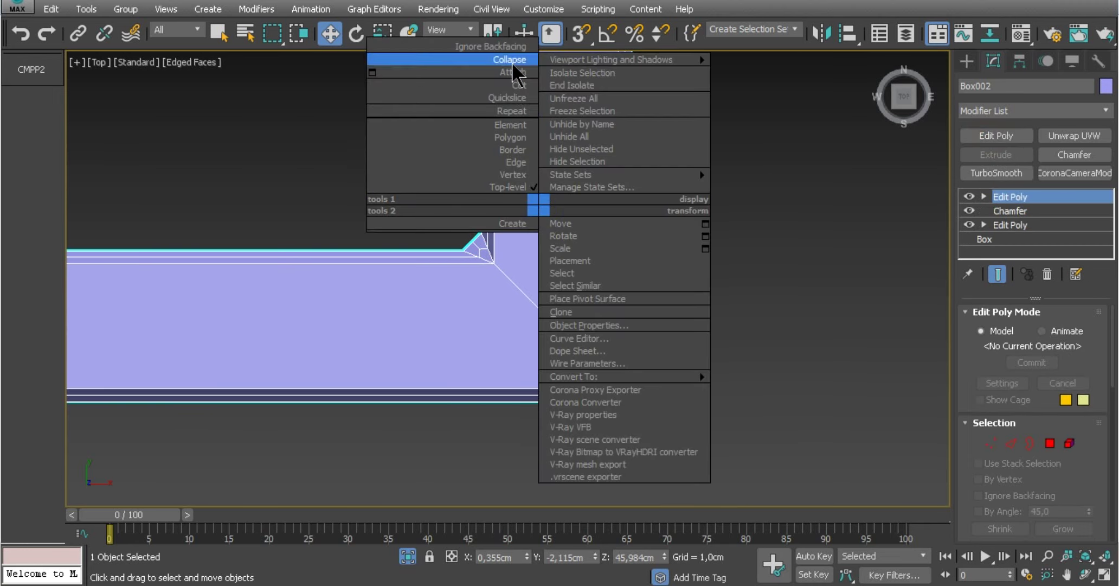
left_click(516, 98)
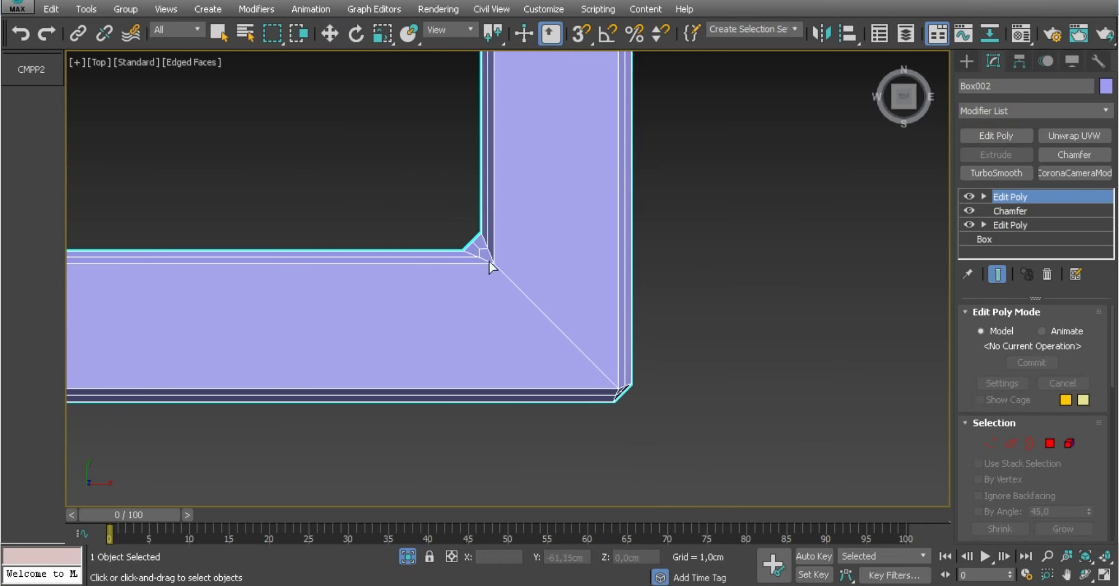
left_click(479, 228)
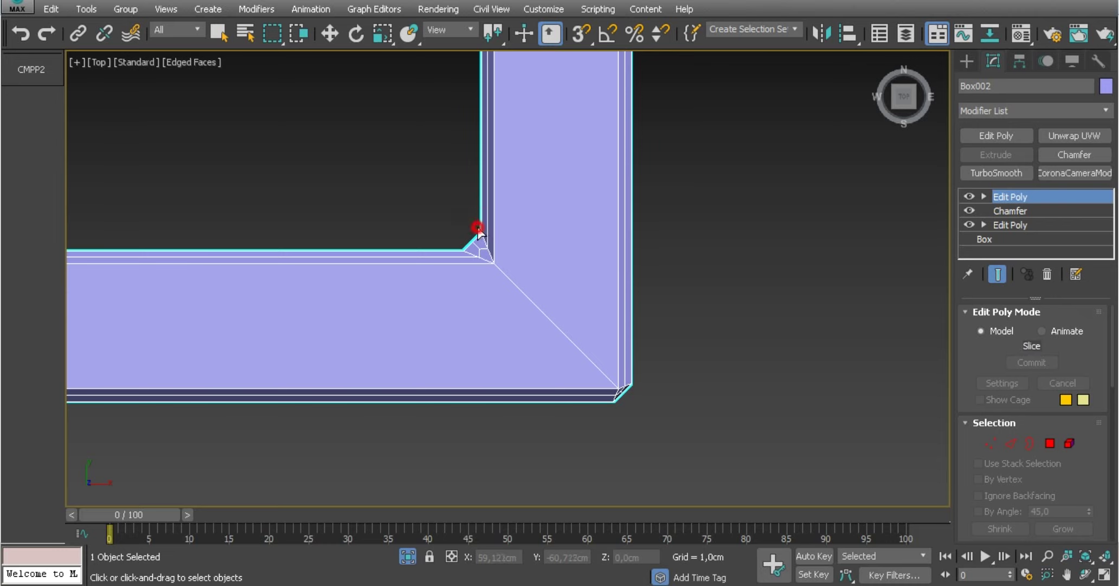
left_click(477, 471)
right_click(478, 468)
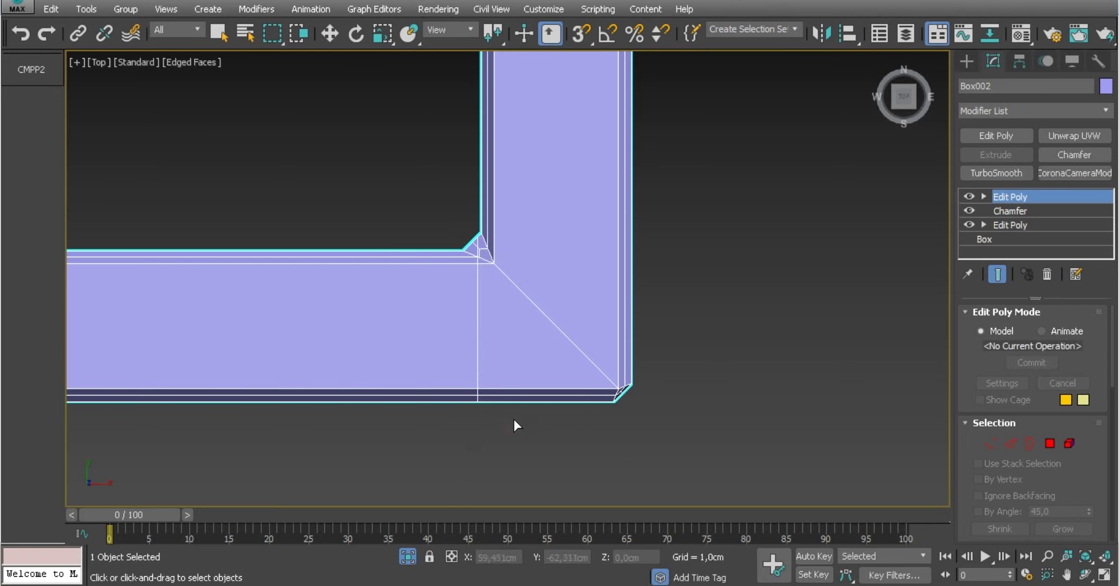
Slice a second vertical cut through the frame's bottom-left corner.
scroll(513, 419, "down", 3)
middle_click_drag(513, 419, 662, 392)
scroll(663, 391, "down", 3)
scroll(644, 369, "down", 4)
scroll(524, 375, "down", 3)
middle_click_drag(524, 375, 932, 358)
scroll(499, 364, "up", 4)
scroll(440, 362, "up", 3)
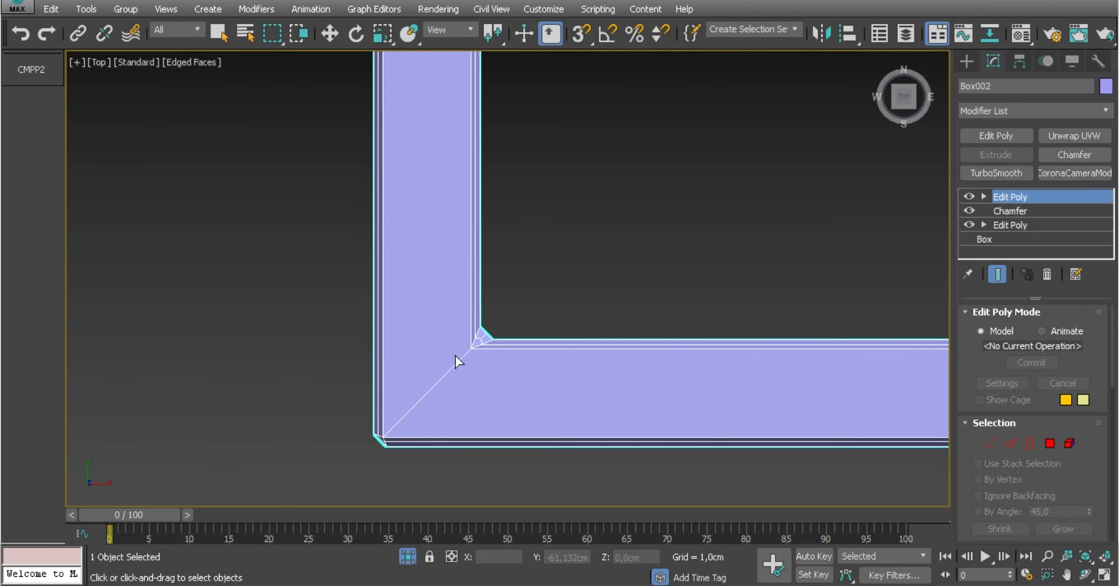
left_click(482, 324)
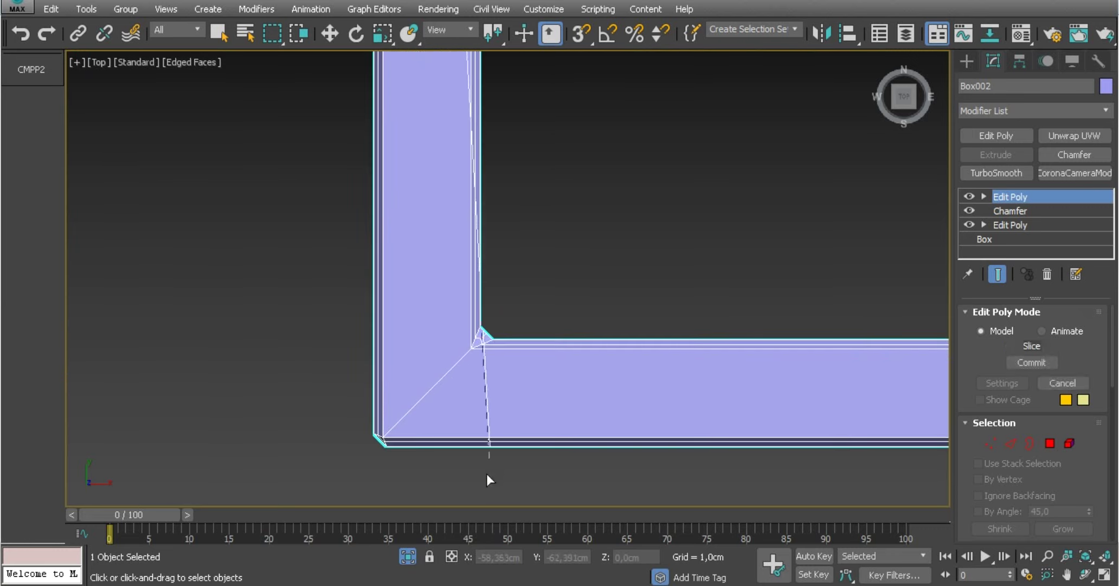
left_click(484, 507)
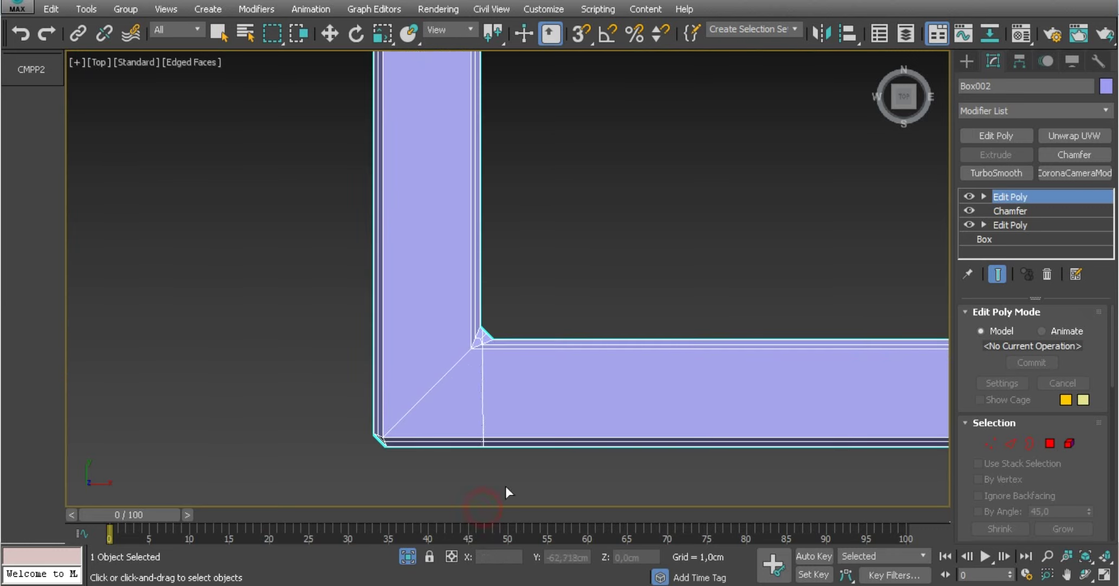
scroll(494, 434, "down", 3)
scroll(482, 383, "down", 1)
Delete the horizontal bottom bar's polygons and return to object level.
key("w")
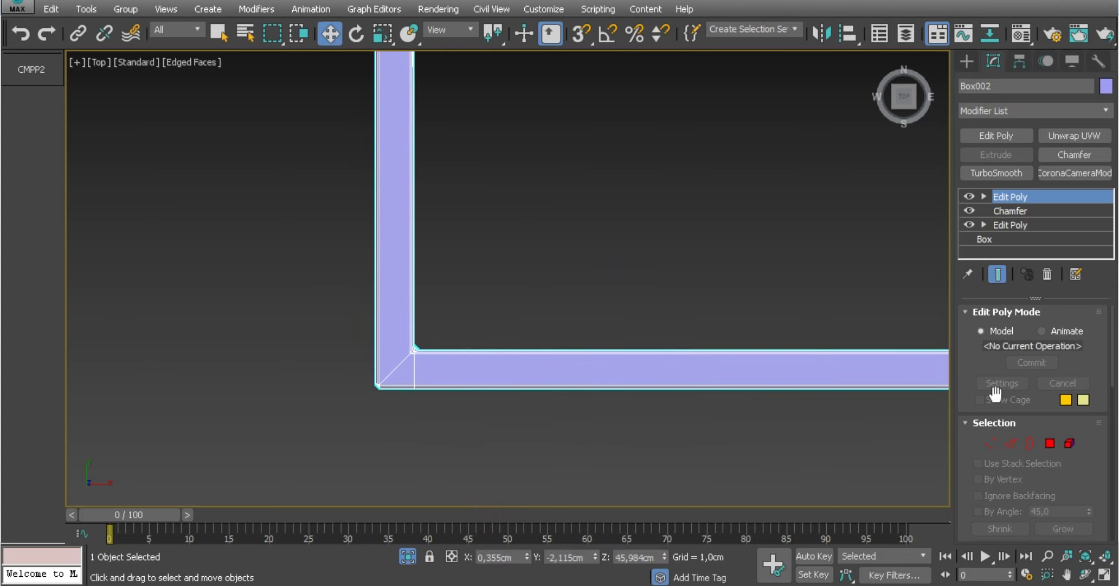
left_click(1049, 443)
left_click_drag(827, 270, 658, 467)
scroll(457, 317, "down", 2)
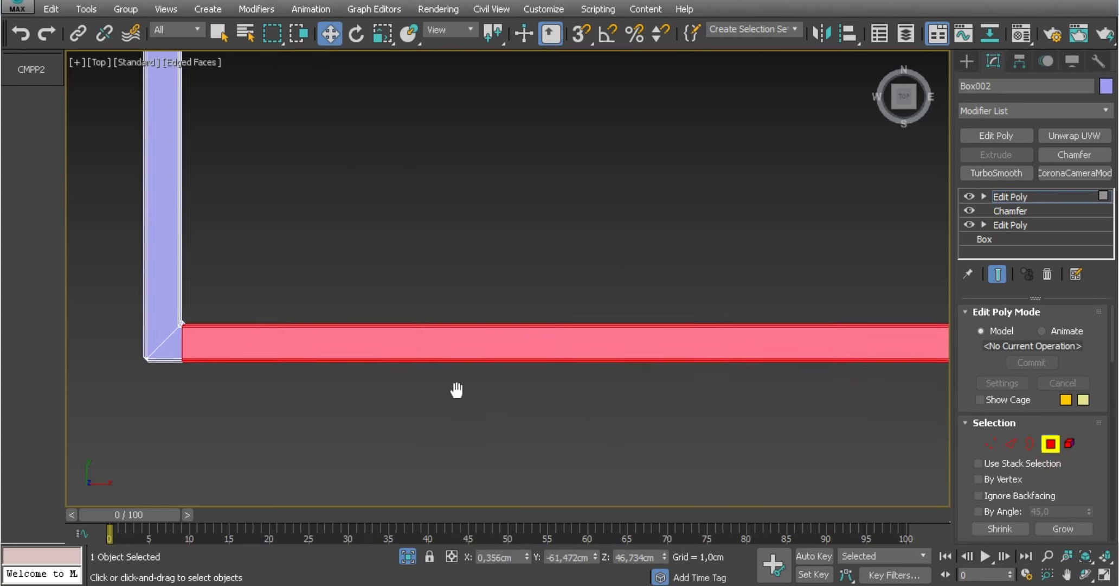
scroll(476, 375, "down", 2)
middle_click_drag(475, 375, 407, 357)
scroll(462, 390, "down", 1)
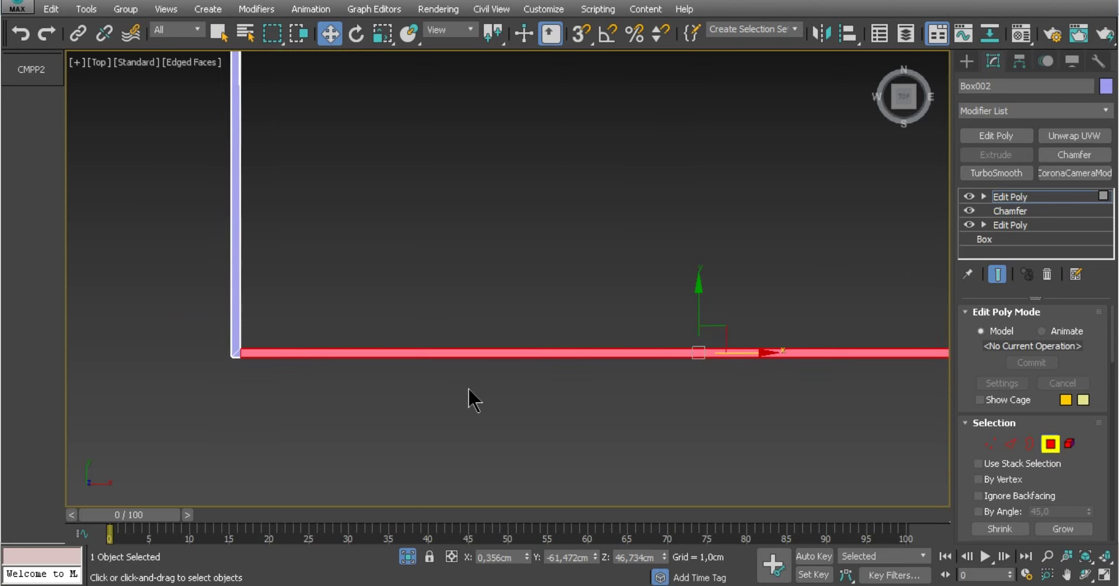
key("Delete")
right_click(452, 265)
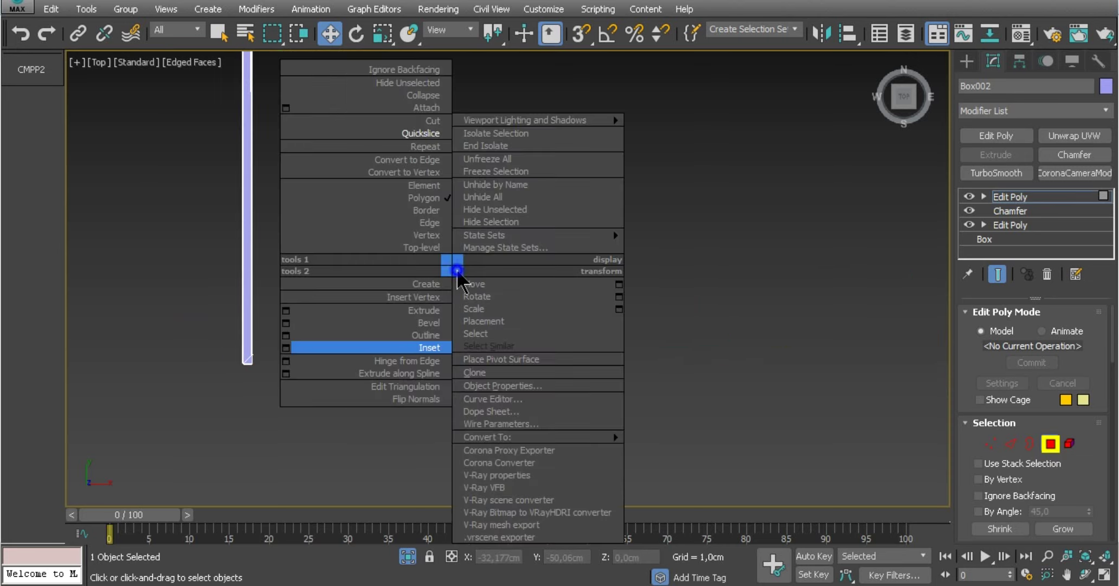
left_click(437, 253)
Select the top rod's open end border loop and cap it with a face.
middle_click_drag(434, 390, 324, 283, "alt")
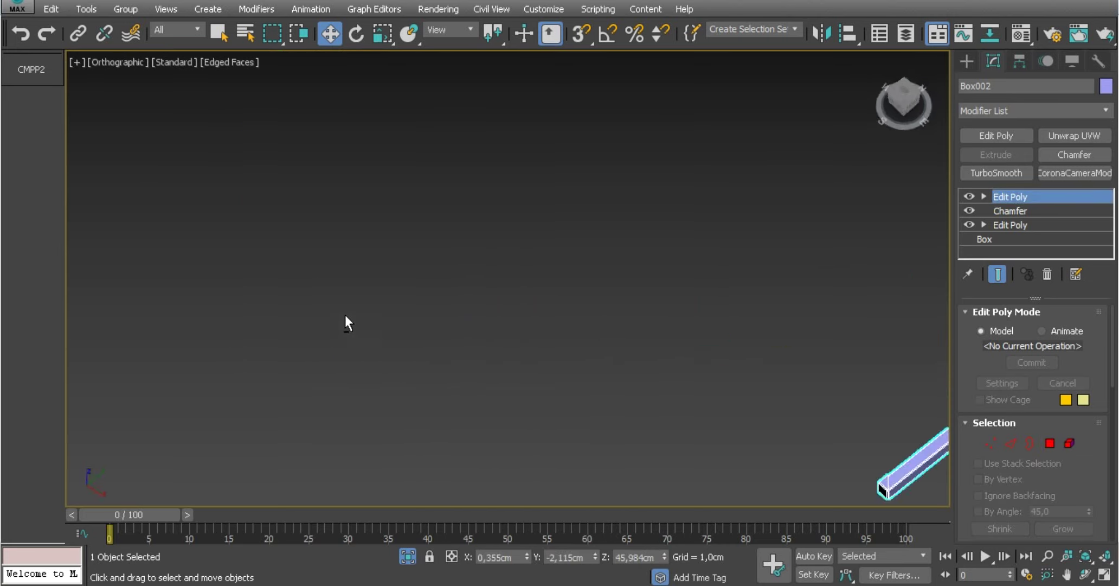
scroll(275, 145, "up", 2)
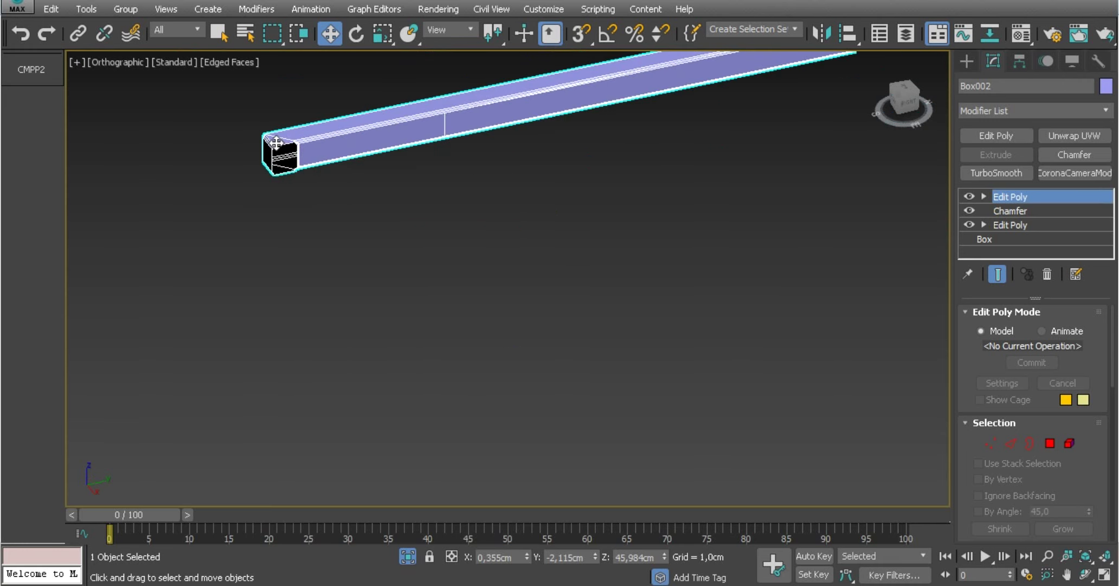
scroll(287, 150, "up", 3)
scroll(300, 155, "up", 4)
left_click(1030, 443)
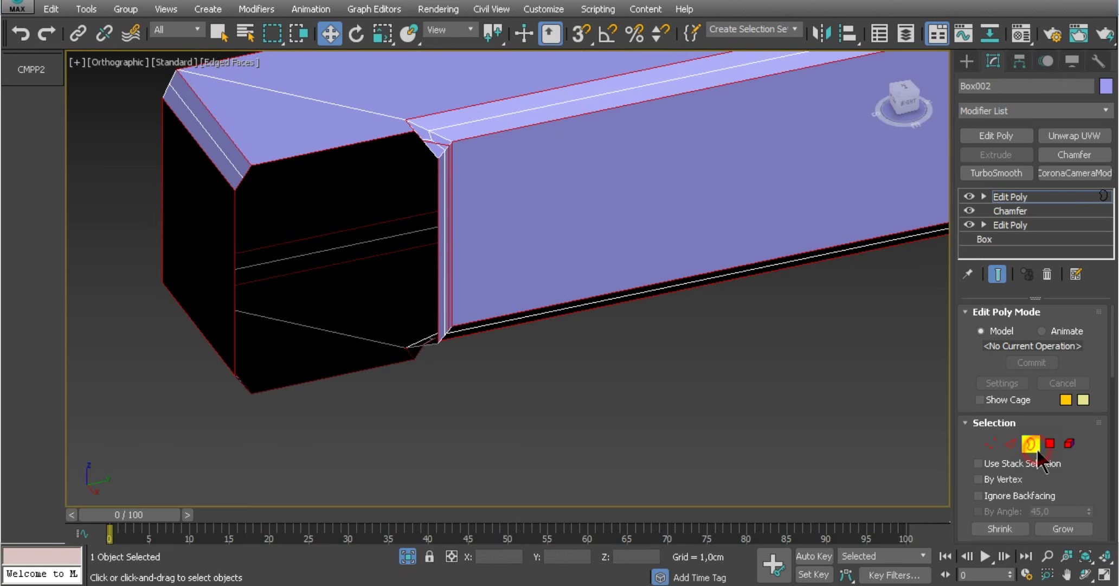
left_click(331, 149)
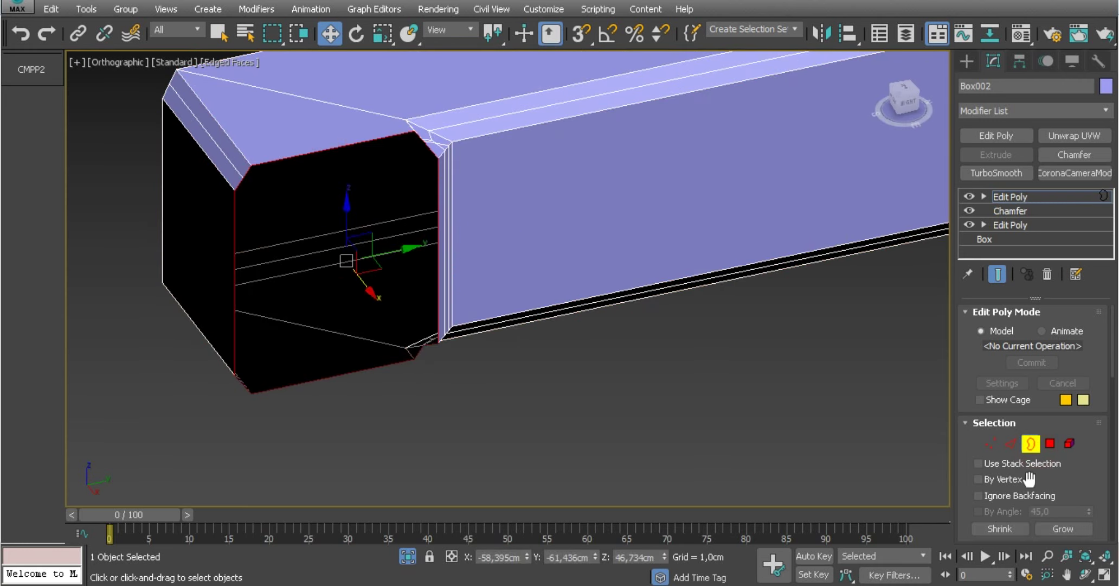
scroll(1029, 478, "down", 5)
scroll(1070, 488, "down", 3)
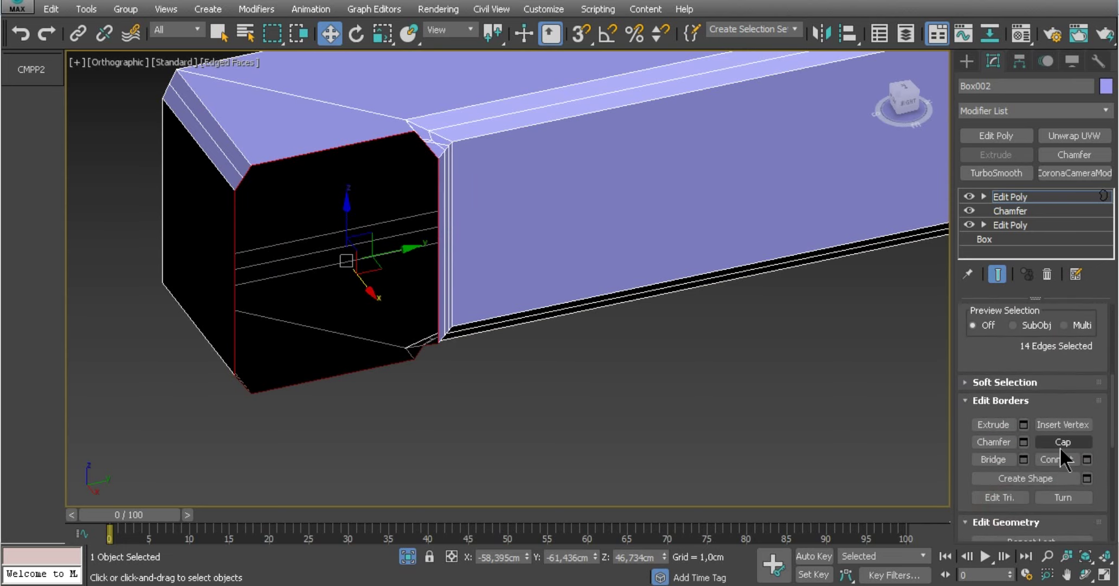
left_click(1060, 445)
Move the capped end's corner vertex up to tidy the cap.
scroll(477, 185, "down", 5)
scroll(442, 190, "up", 4)
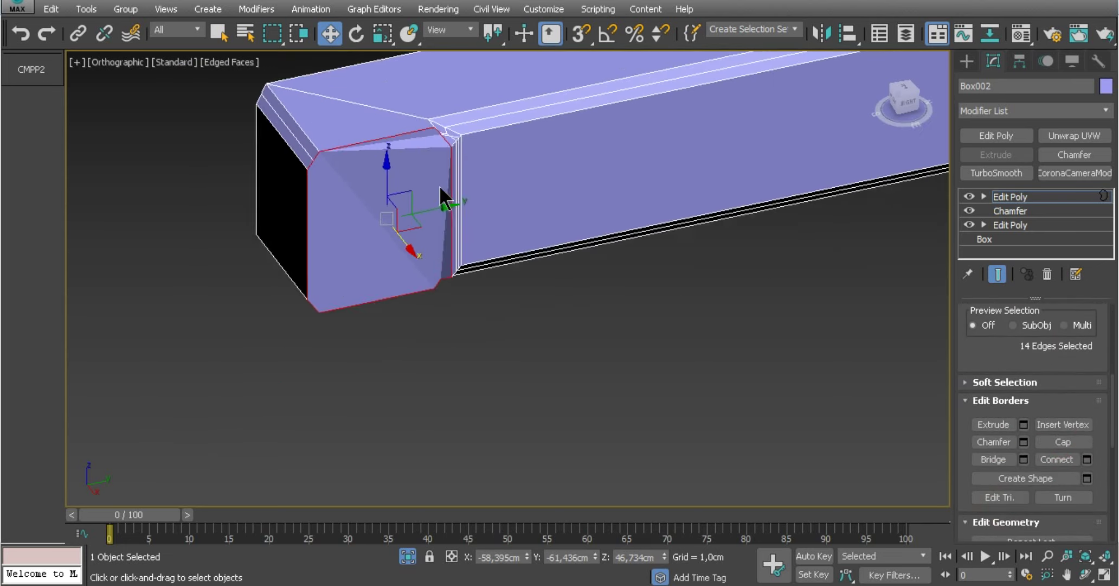
scroll(439, 181, "up", 2)
scroll(439, 173, "down", 4)
middle_click_drag(438, 173, 491, 191, "alt")
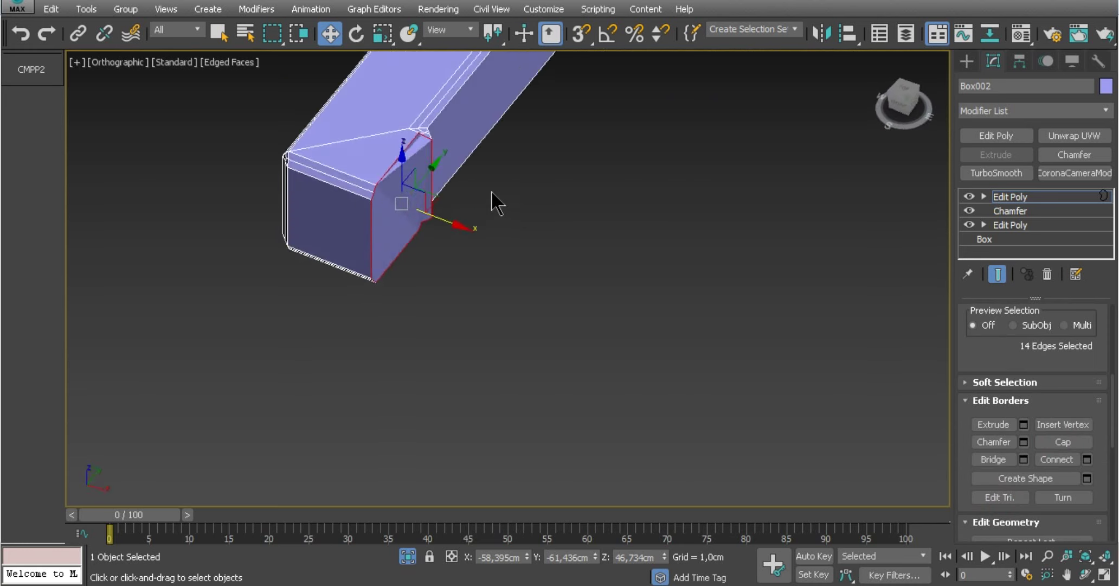
scroll(438, 146, "up", 2)
scroll(441, 151, "up", 3)
scroll(441, 151, "up", 1)
key("1")
left_click(461, 177)
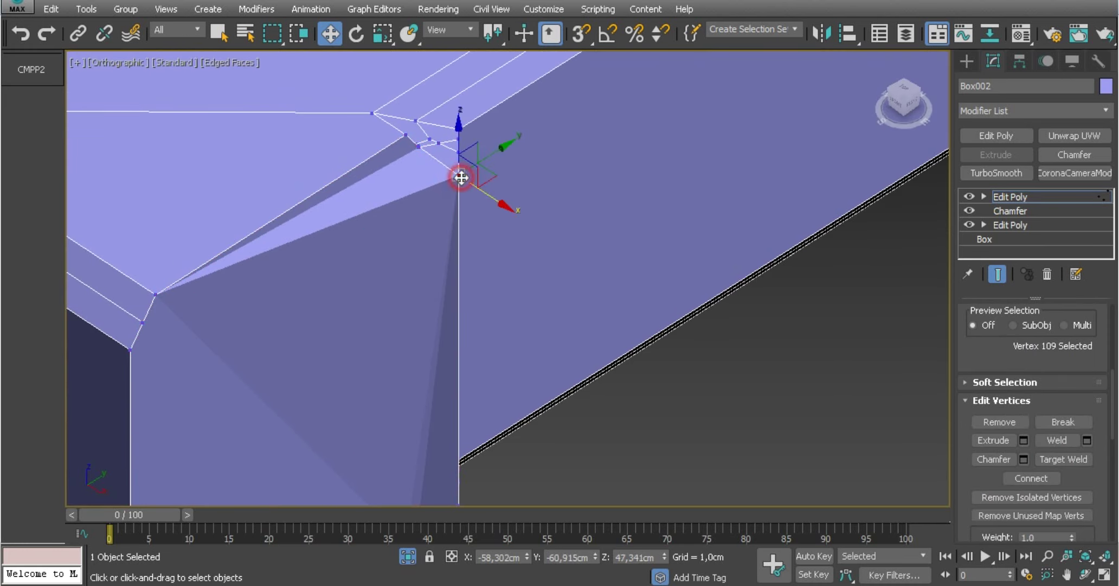
left_click_drag(461, 178, 434, 160)
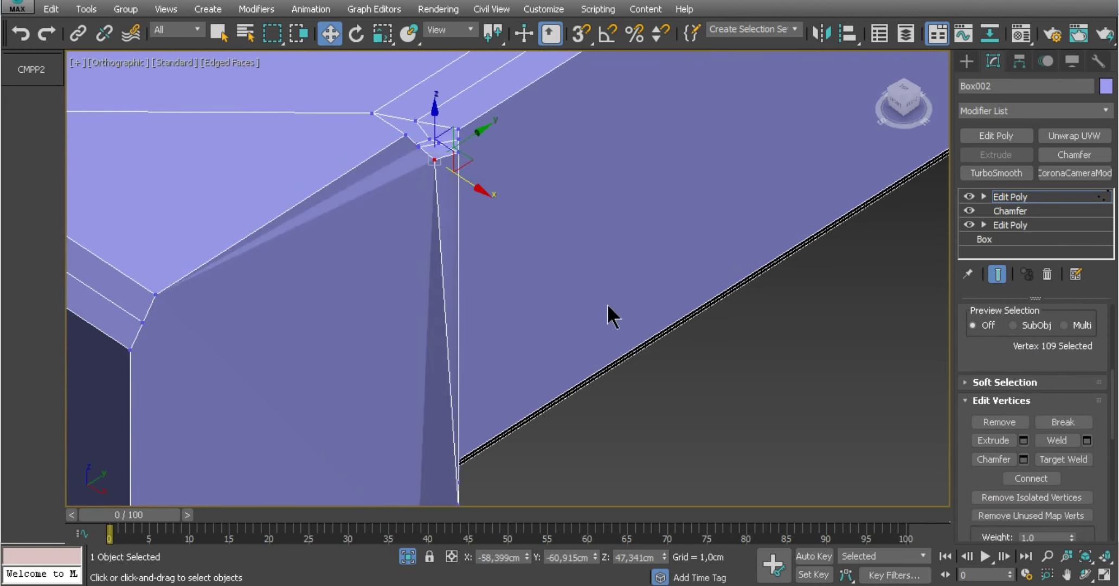
scroll(481, 317, "down", 5)
scroll(481, 312, "down", 3)
scroll(575, 350, "down", 3)
Cap the open border at the other end of the rod.
mouse_move(574, 350)
middle_mouse_down("alt")
mouse_move(525, 344)
mouse_move(558, 371)
mouse_move(375, 313)
mouse_move(213, 320)
mouse_move(582, 357)
mouse_move(647, 313)
middle_mouse_up("alt")
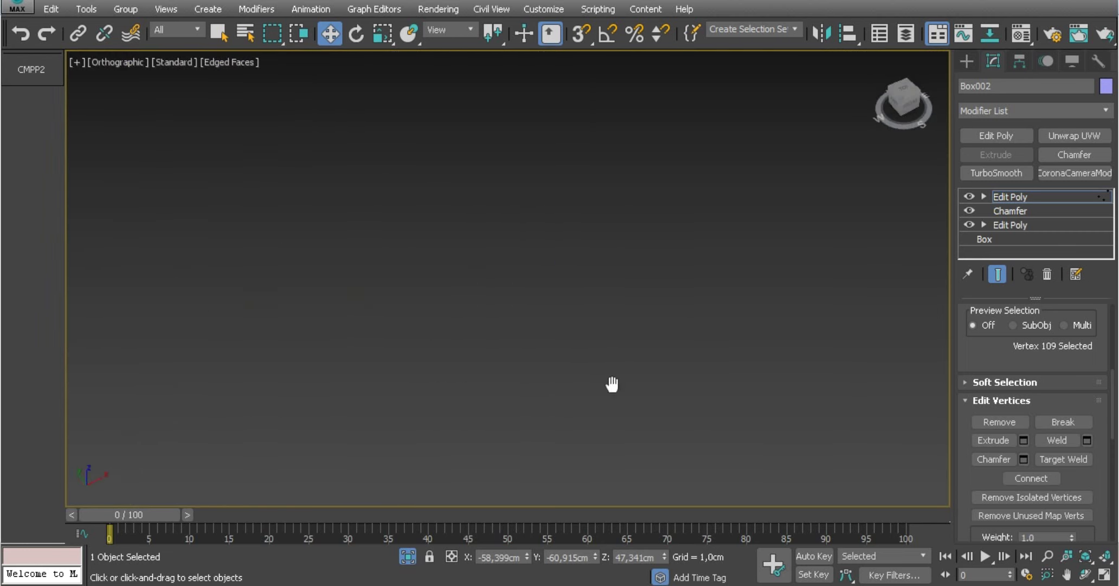
middle_click_drag(611, 384, 585, 320)
scroll(550, 272, "up", 5)
scroll(551, 273, "up", 5)
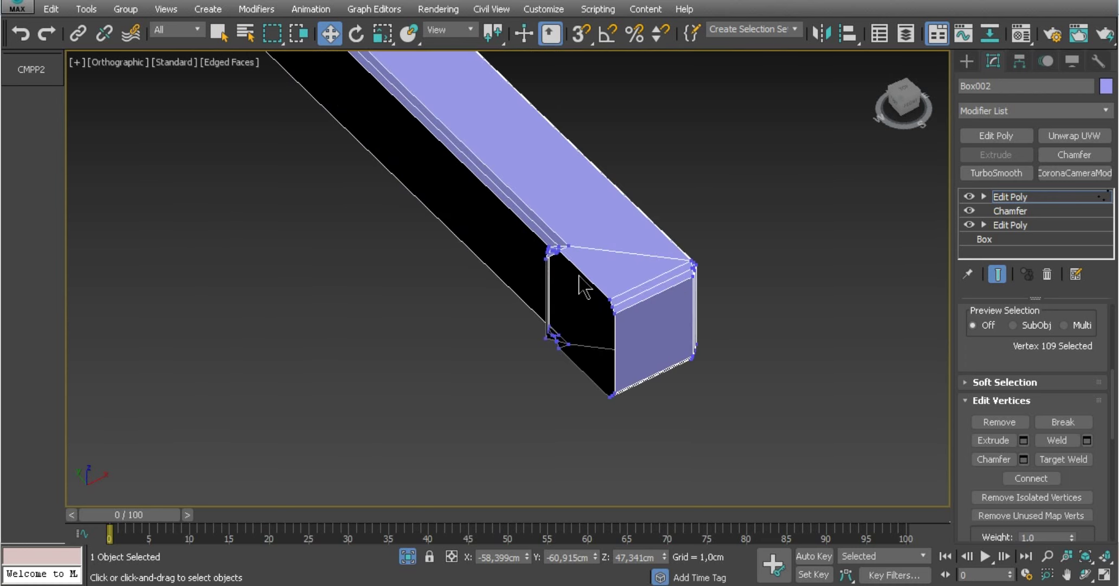
scroll(976, 353, "up", 5)
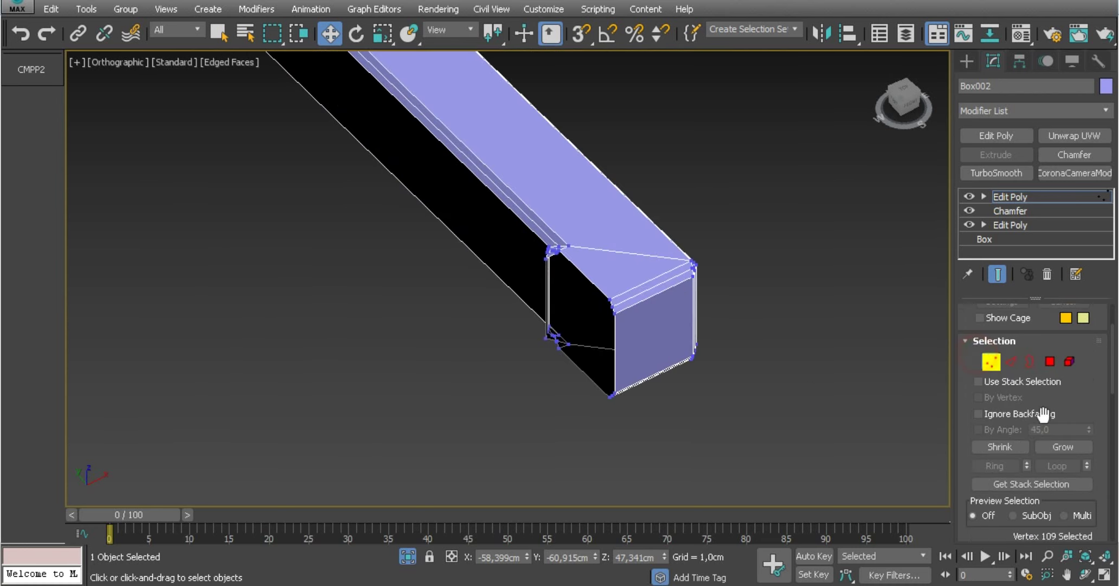
left_click(1037, 359)
left_click(582, 274)
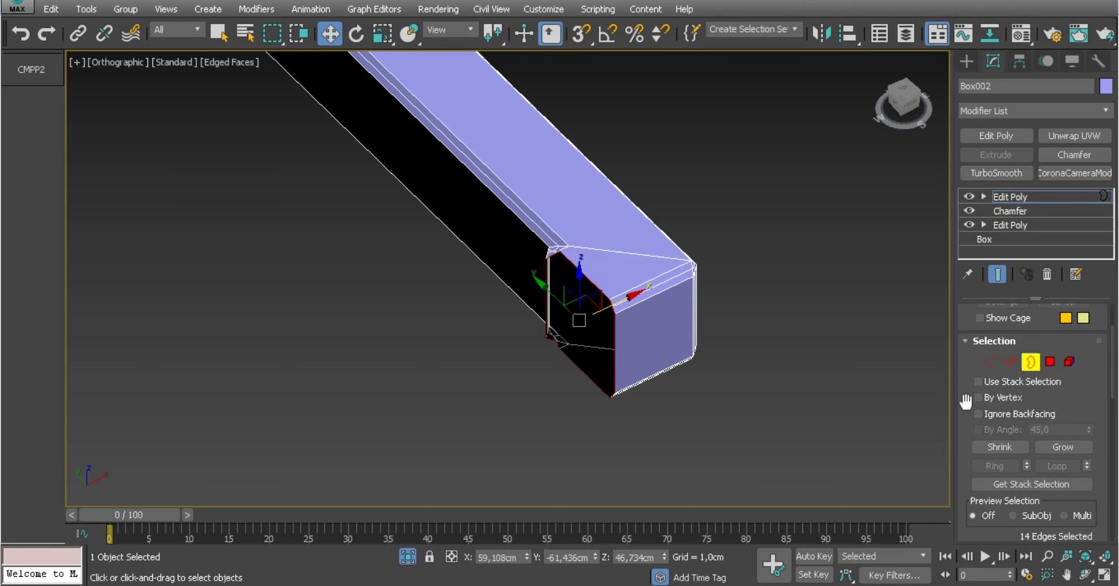
left_click_drag(966, 402, 963, 240)
left_click(1060, 444)
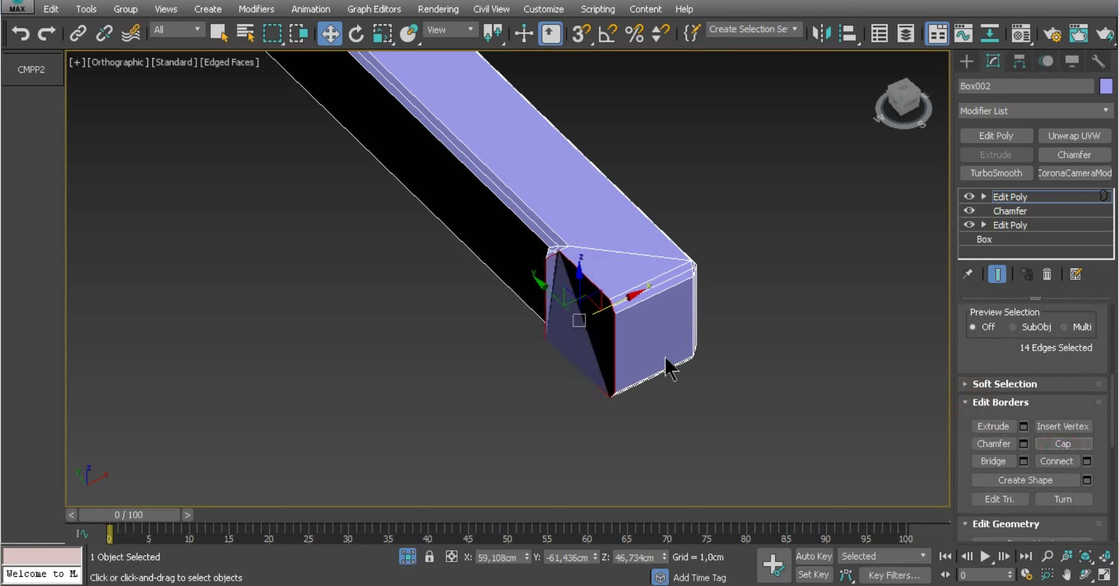
Slide the rod end's corner vertex left along X.
mouse_move(667, 372)
middle_mouse_down("alt")
mouse_move(688, 312)
mouse_move(743, 290)
mouse_move(837, 299)
middle_mouse_up("alt")
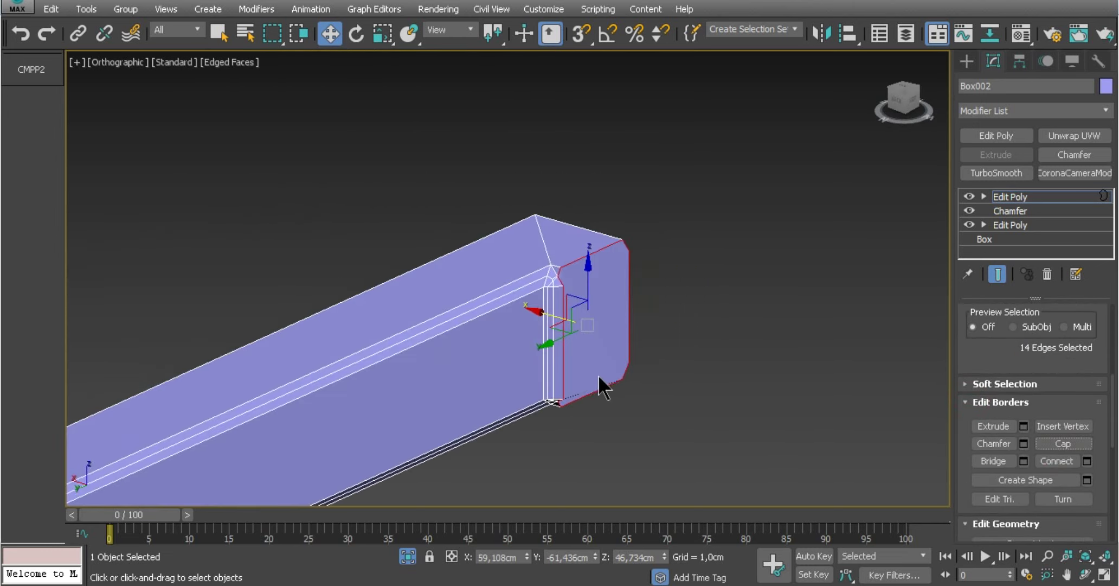
key("1")
scroll(585, 377, "up", 5)
left_click(563, 389)
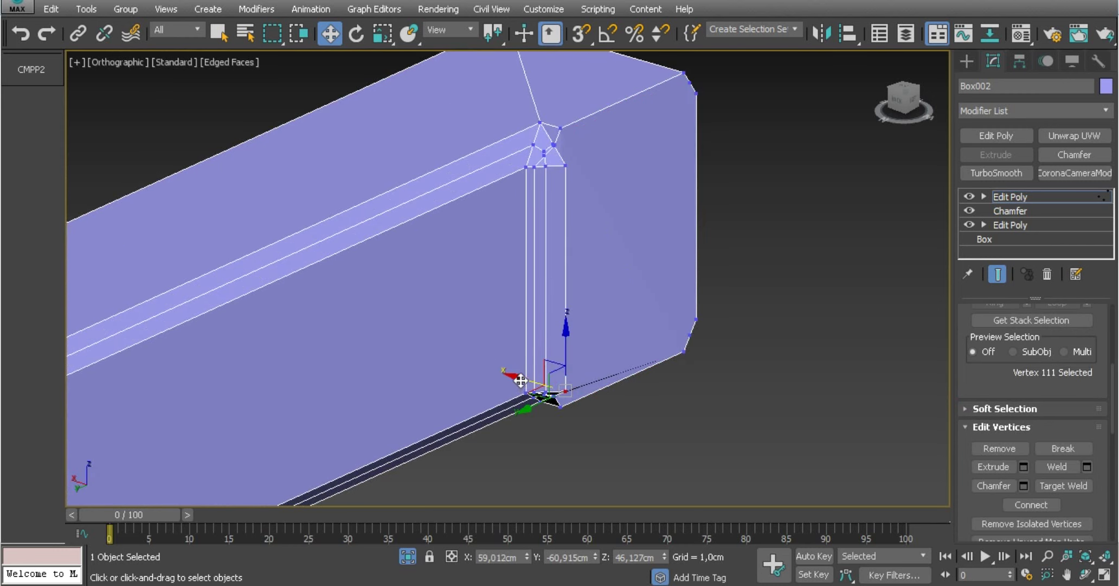
left_click_drag(525, 380, 490, 369)
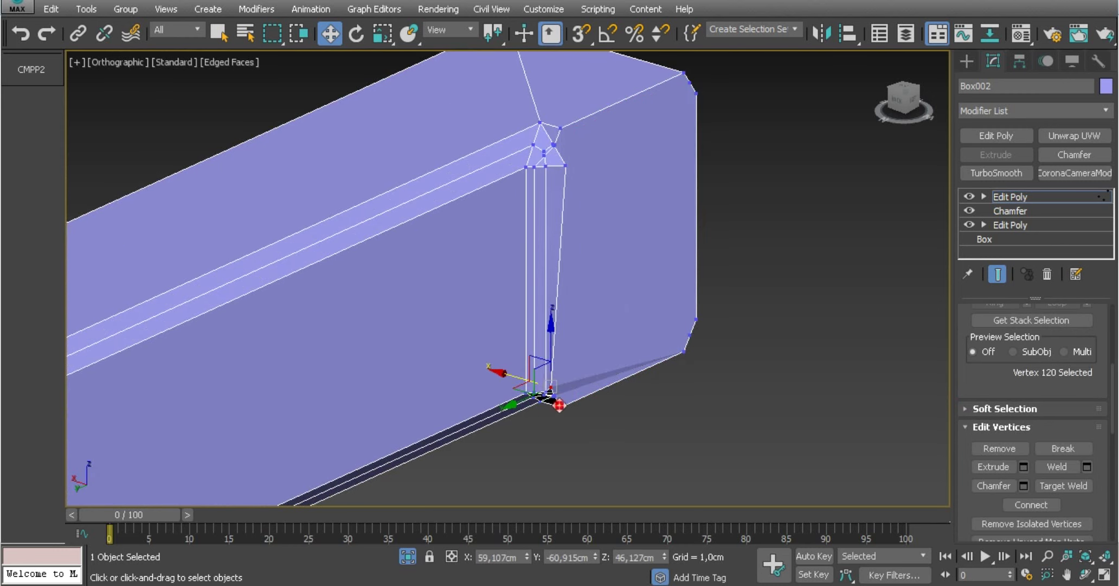
mouse_move(663, 353)
middle_mouse_down()
mouse_move(564, 334)
mouse_move(470, 369)
mouse_move(427, 345)
mouse_move(448, 329)
mouse_move(402, 284)
middle_mouse_up()
scroll(563, 333, "down", 6)
Unhide the bottom frame, return to object level, and glance at the reference photos.
left_click(408, 557)
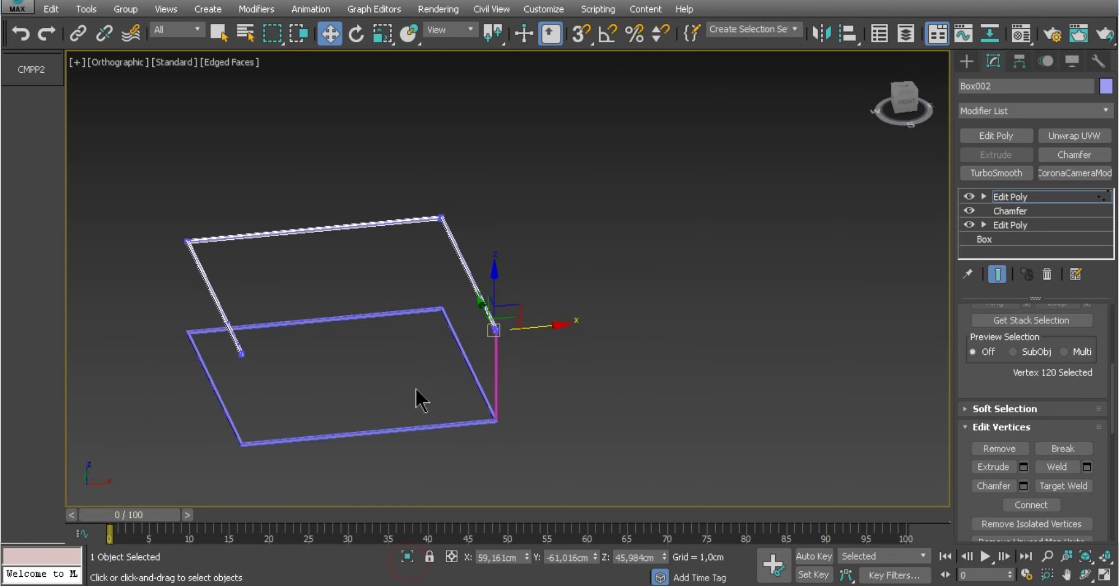
left_click(418, 374)
key("p")
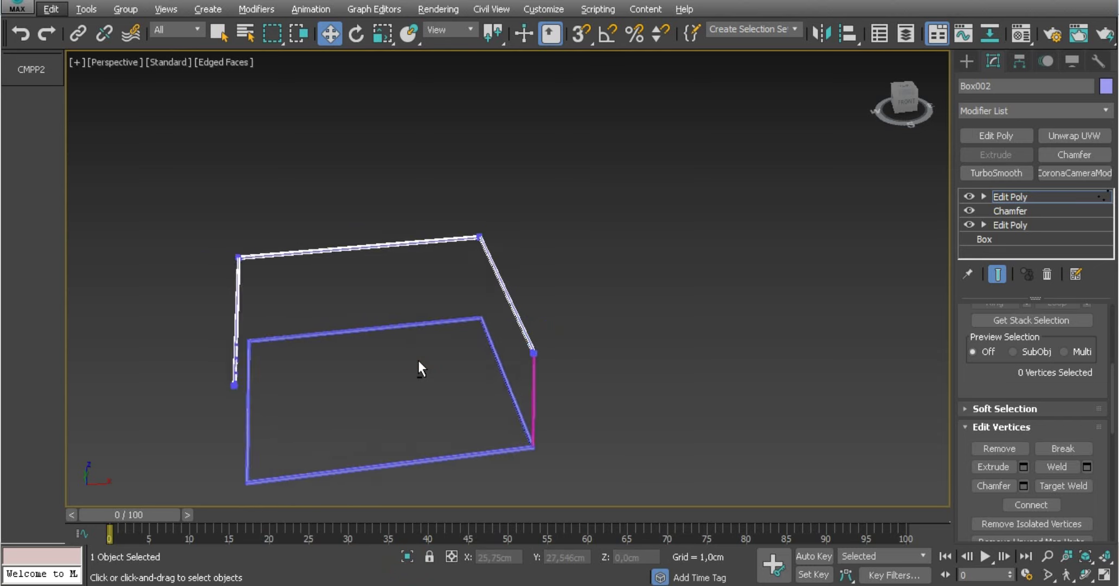
middle_click_drag(418, 360, 488, 350, "alt")
right_click(524, 315)
left_click(494, 301)
left_click(487, 337)
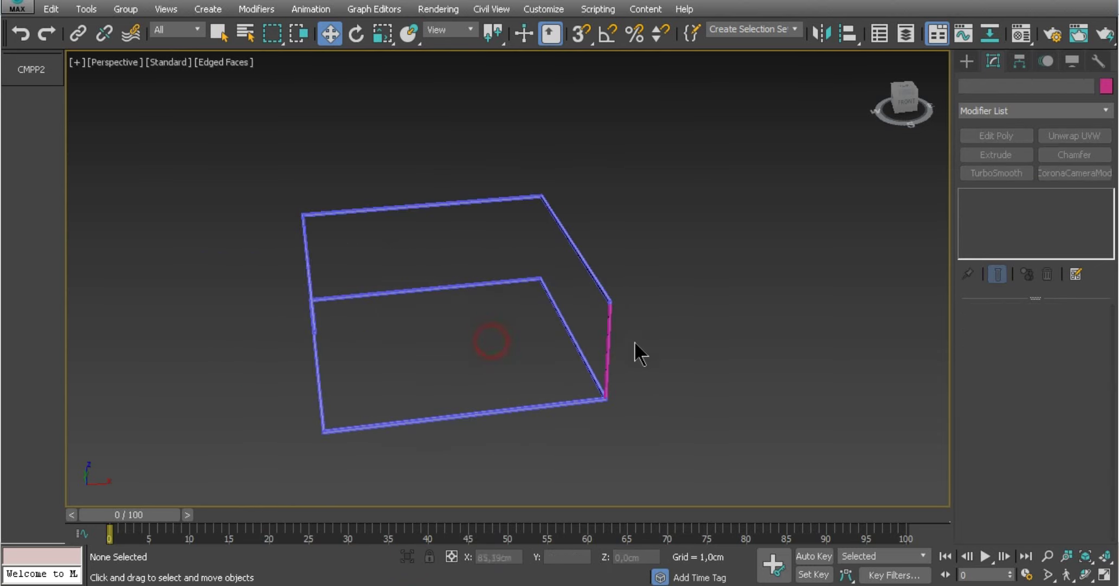
middle_click_drag(635, 341, 638, 308, "alt")
key("alt+Tab")
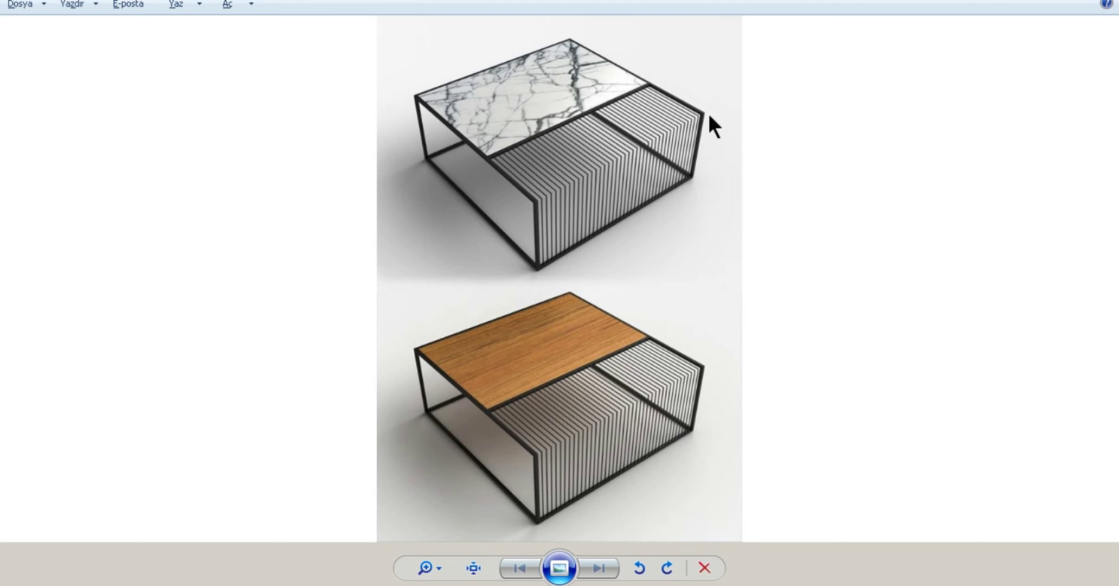
key("alt+Tab")
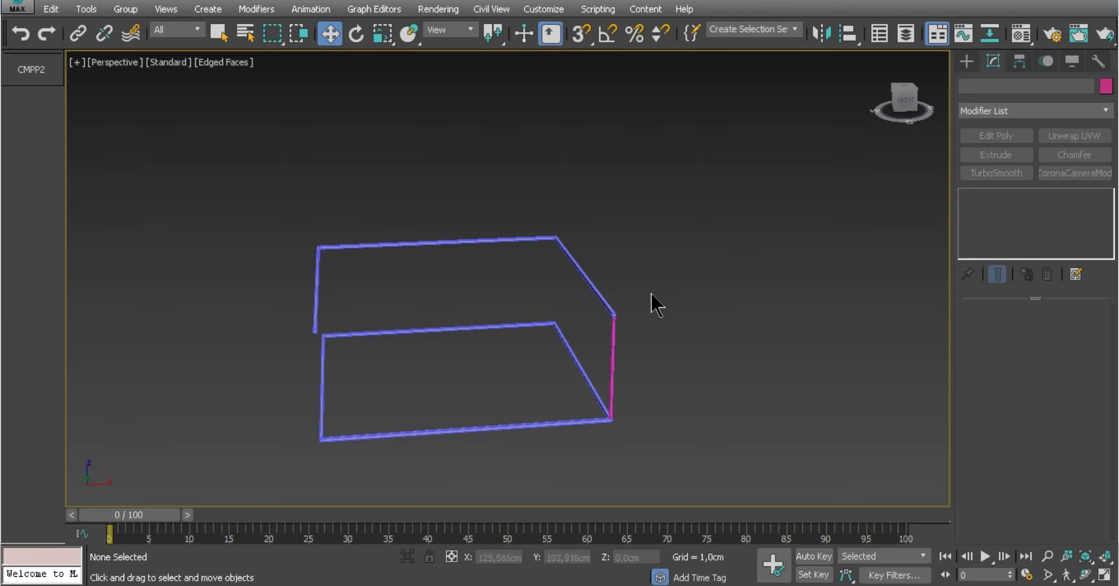
In Front view, copy the corner post to the frame's left end.
left_click_drag(640, 346, 585, 361)
middle_click_drag(619, 368, 677, 292)
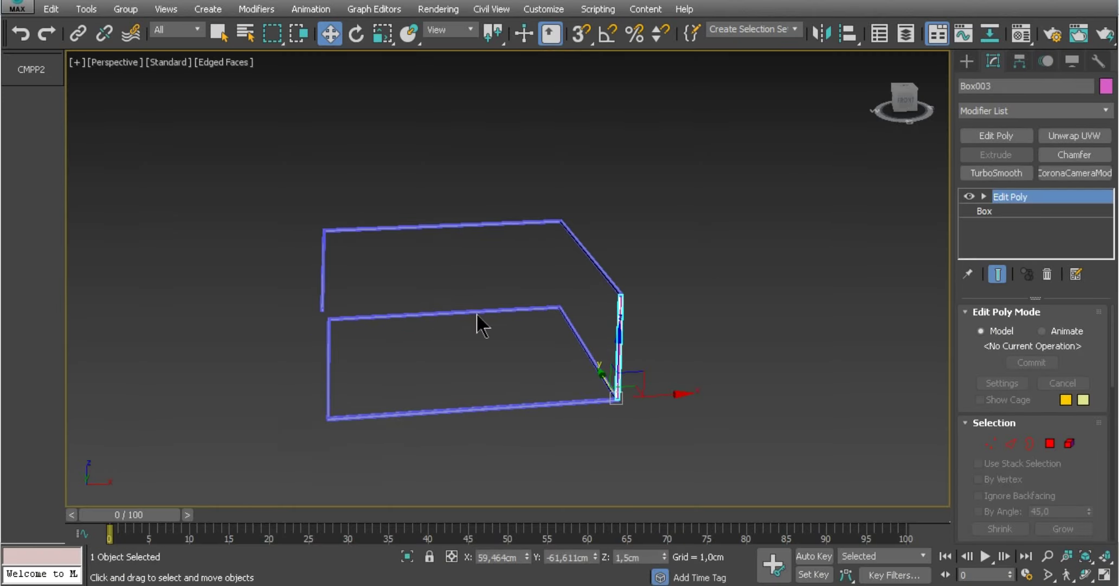
left_click(109, 63)
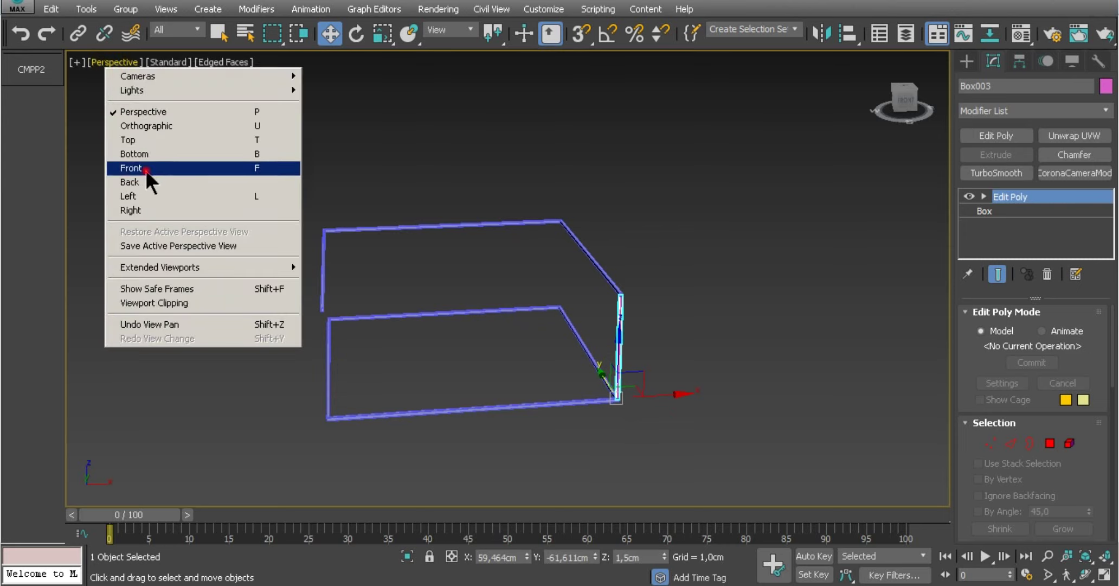
left_click(146, 168)
scroll(547, 353, "up", 4)
middle_click_drag(598, 349, 738, 359)
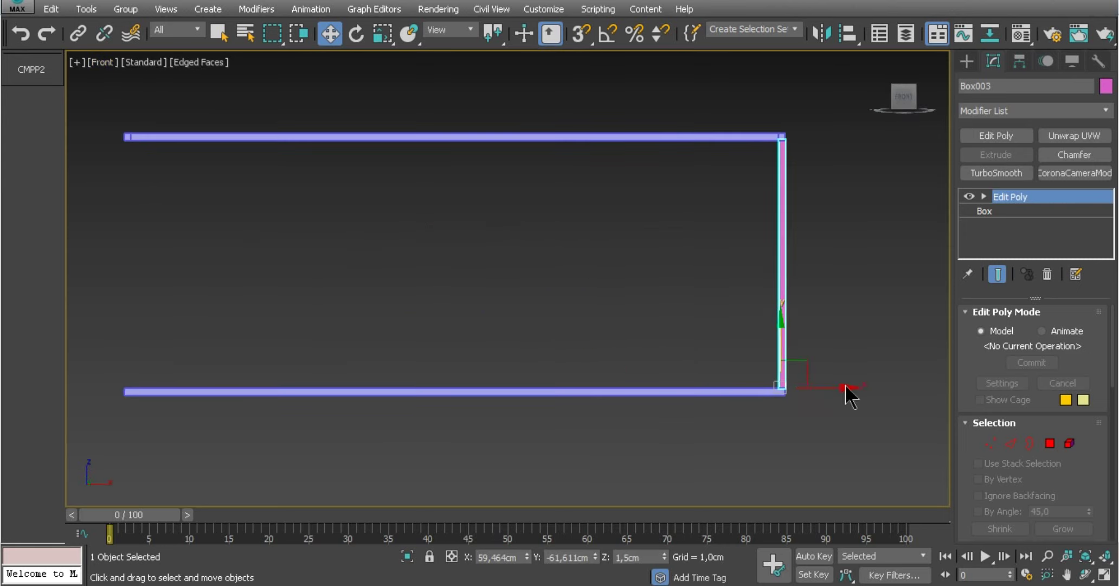
left_click_drag(833, 385, 179, 382, "shift")
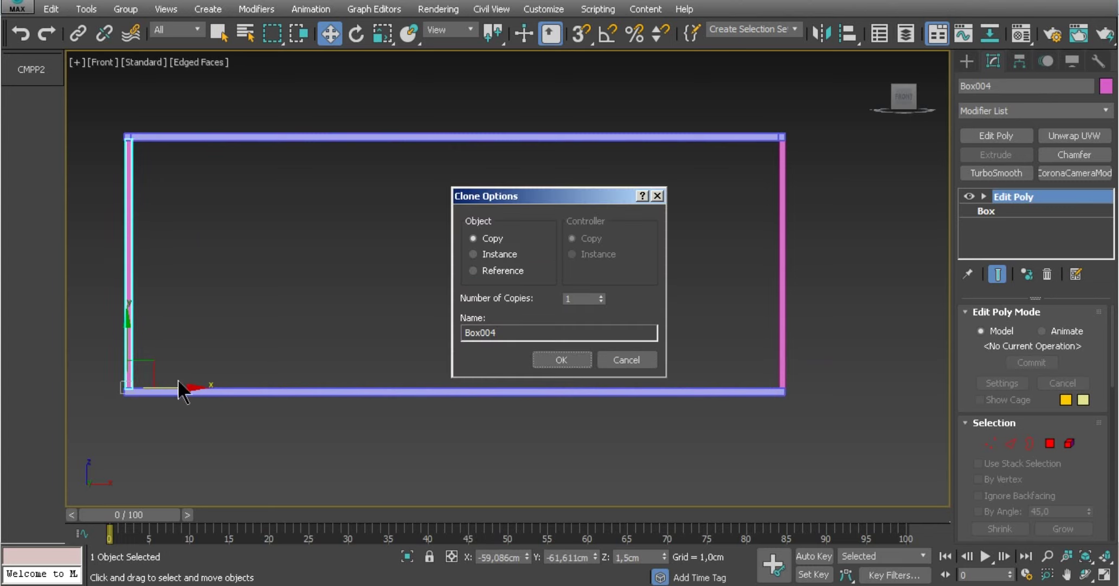
left_click(570, 360)
Attach the original post to the copy so both posts form one object.
middle_click_drag(245, 162, 305, 224)
scroll(267, 293, "up", 3)
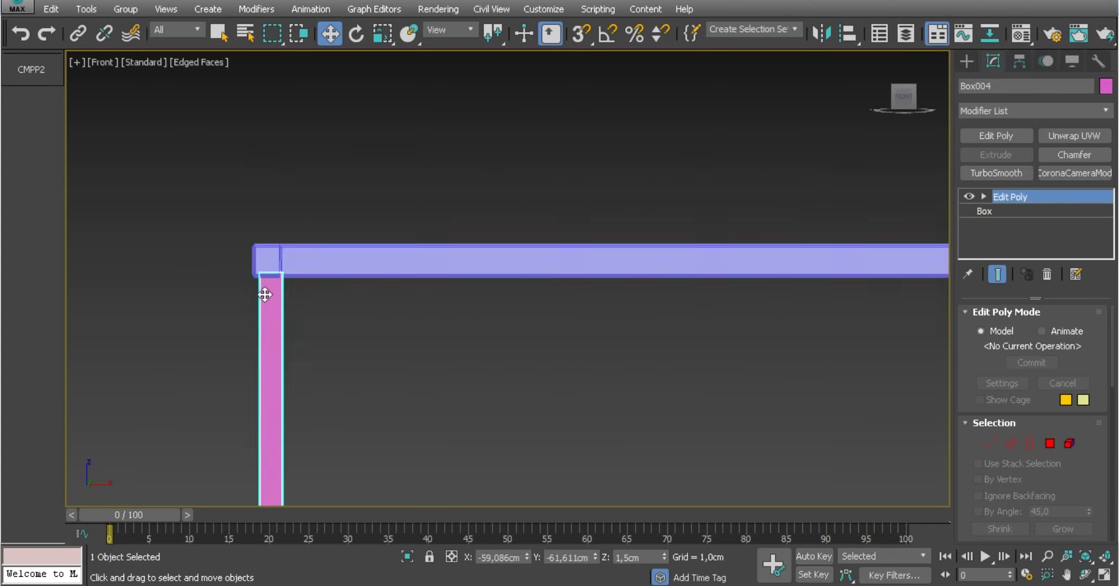
scroll(267, 288, "up", 4)
scroll(457, 345, "down", 5)
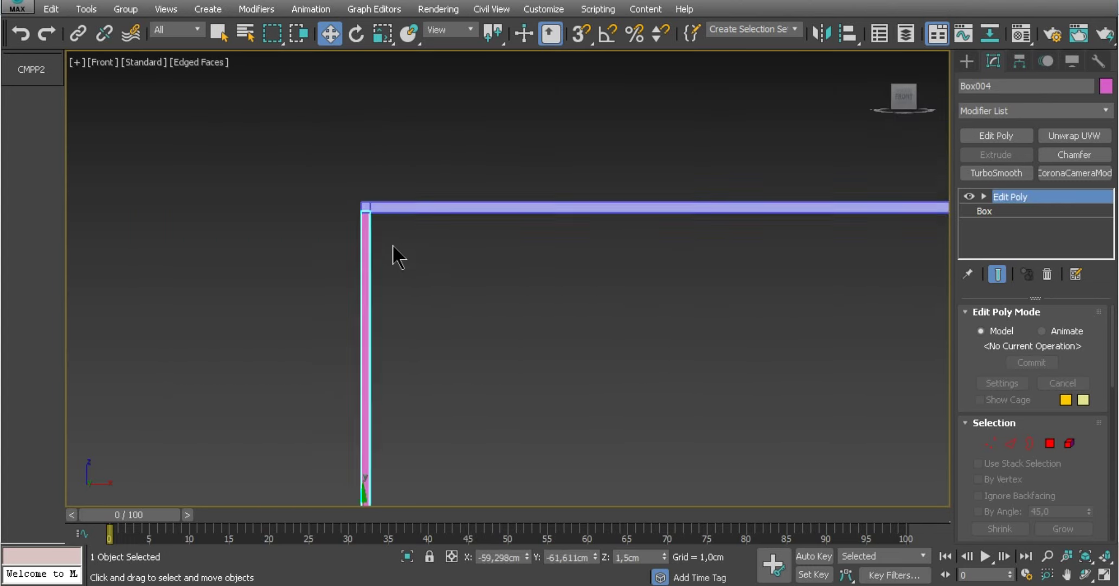
scroll(395, 250, "down", 3)
mouse_move(394, 249)
middle_mouse_down()
mouse_move(581, 320)
mouse_move(502, 294)
middle_mouse_up()
scroll(974, 362, "down", 3)
scroll(974, 362, "down", 2)
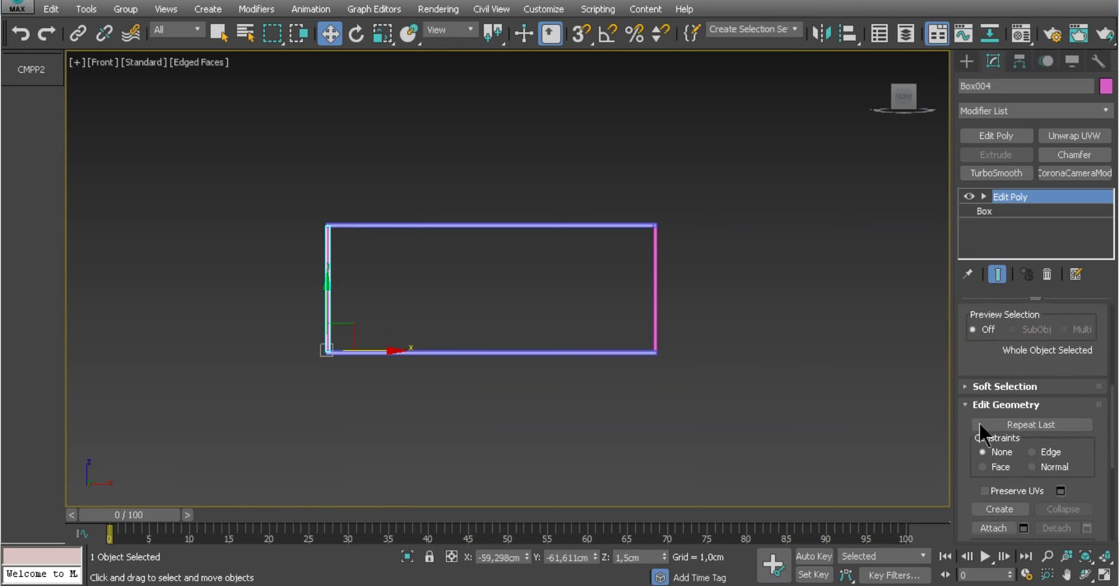
scroll(975, 363, "down", 2)
scroll(976, 364, "down", 2)
left_click(1003, 355)
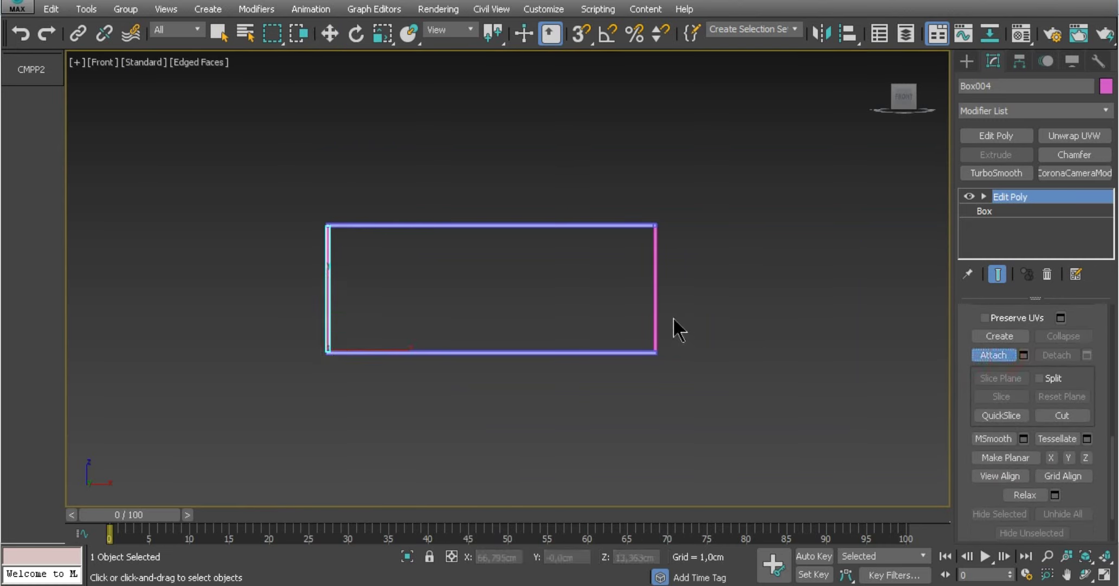
right_click(709, 302)
mouse_move(667, 283)
middle_mouse_down("alt")
mouse_move(743, 318)
mouse_move(800, 315)
middle_mouse_up("alt")
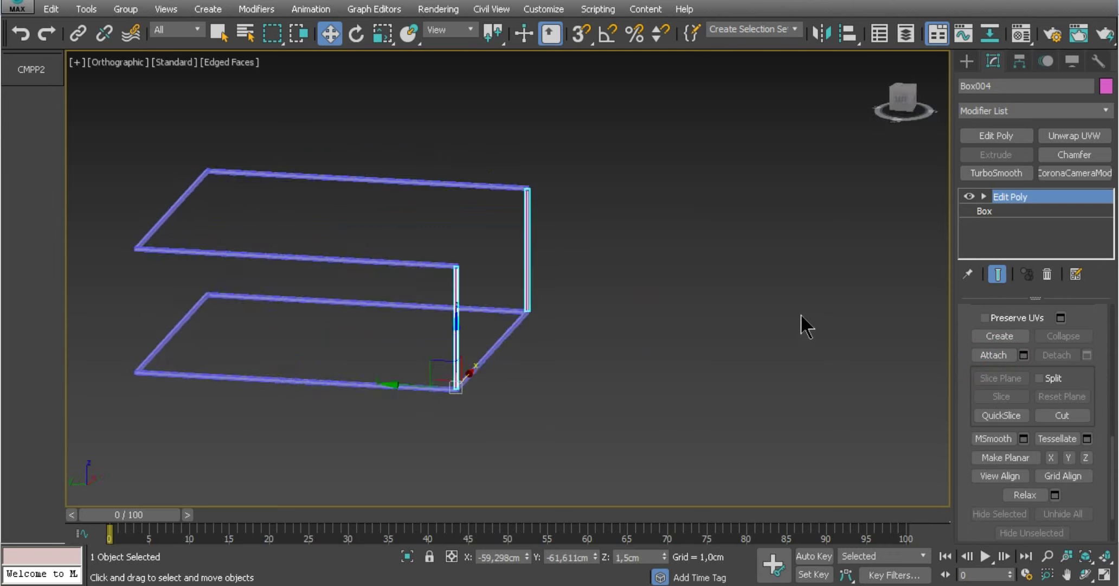
In Top view, copy the two-post object to the frame's far side as Box005.
left_click(124, 64)
left_click(158, 141)
scroll(551, 283, "down", 3)
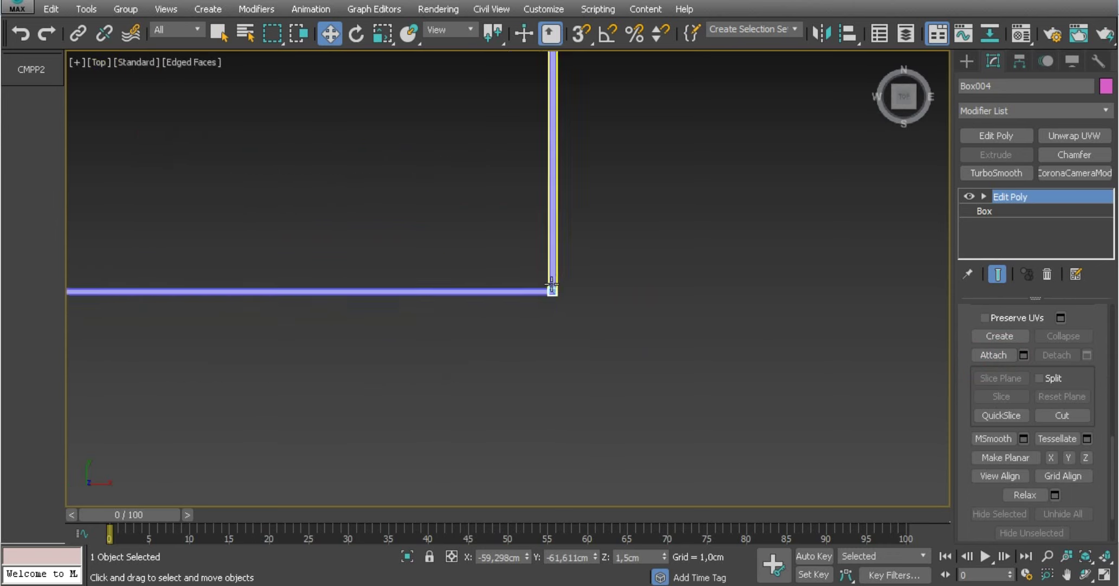
scroll(488, 282, "down", 4)
middle_click_drag(381, 304, 385, 354)
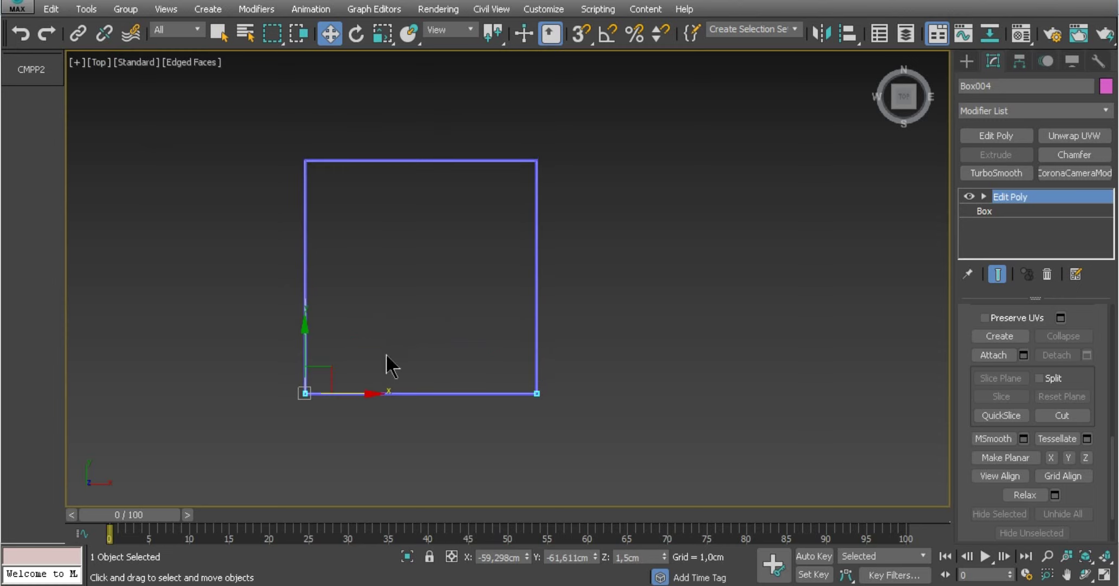
left_click_drag(304, 345, 296, 115, "shift")
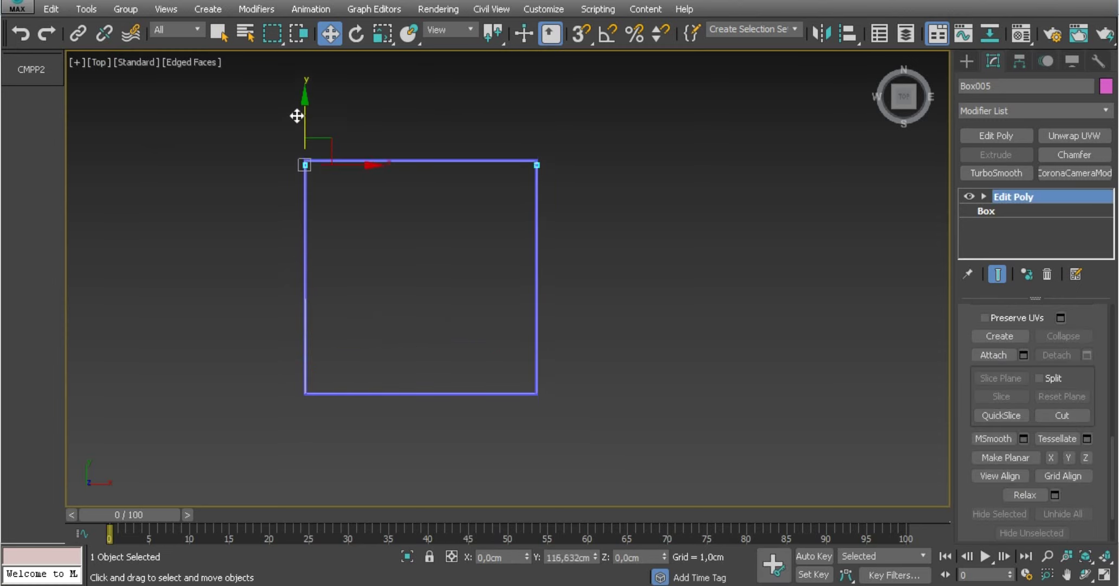
left_click(551, 365)
Line up the copied posts Box005 with the frame's back corner.
scroll(300, 257, "up", 3)
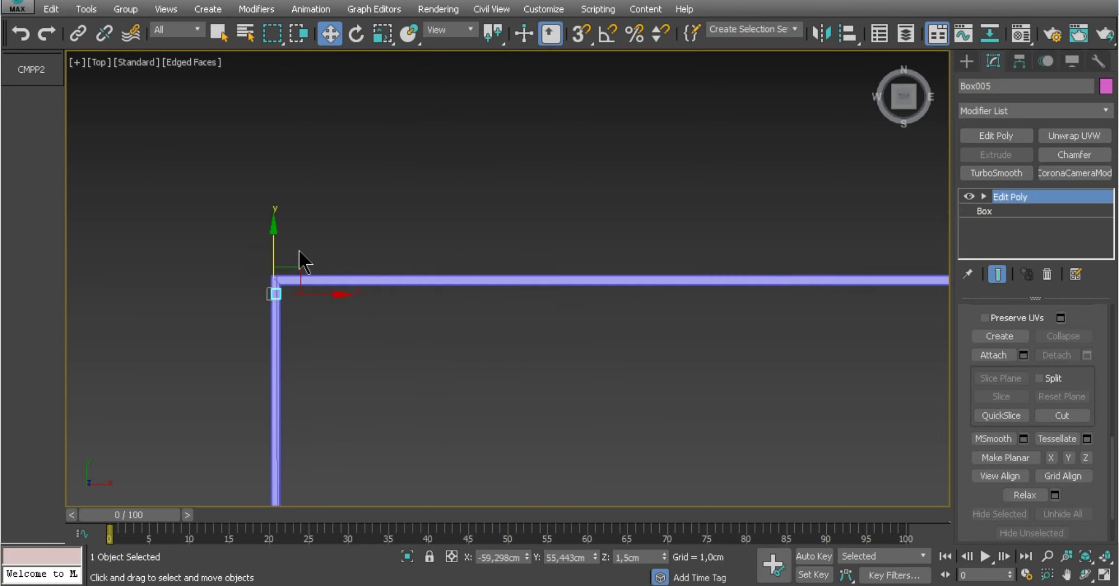
scroll(242, 325, "up", 2)
scroll(289, 328, "up", 2)
left_click_drag(289, 328, 290, 215)
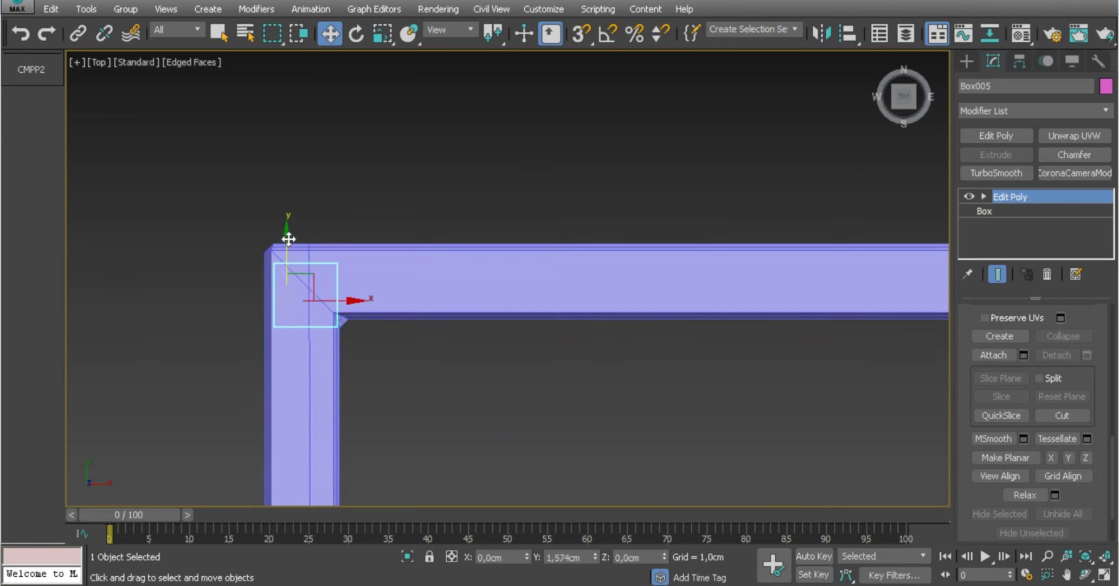
scroll(448, 325, "down", 2)
scroll(448, 321, "down", 3)
mouse_move(547, 412)
middle_mouse_down("alt")
mouse_move(614, 337)
mouse_move(632, 367)
mouse_move(557, 288)
mouse_move(772, 293)
middle_mouse_up("alt")
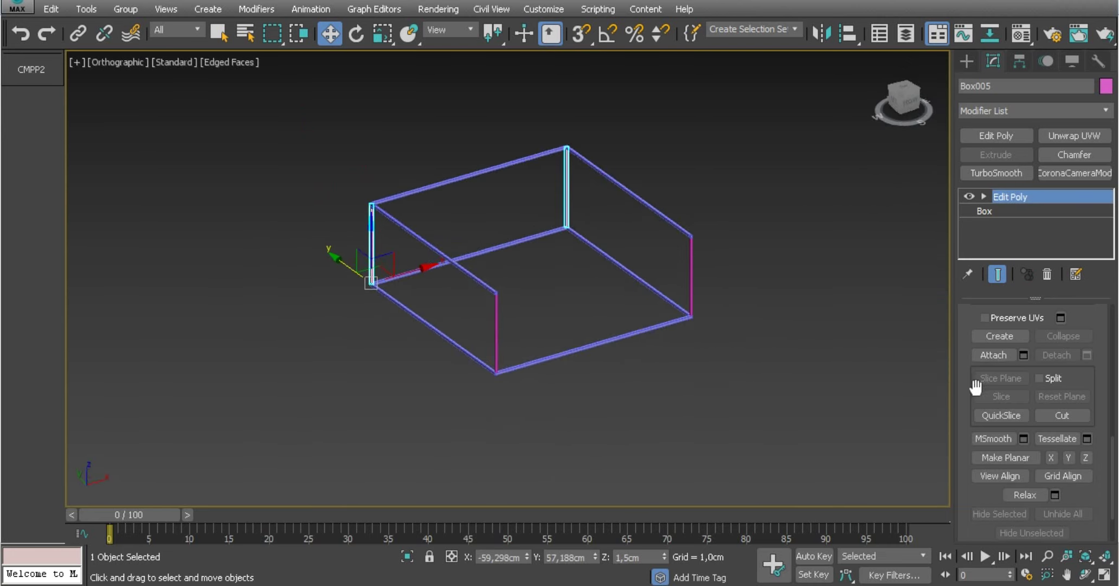
Attach the front-right and right-side posts to the Box005 post pair.
left_click(993, 355)
left_click(495, 334)
left_click(692, 276)
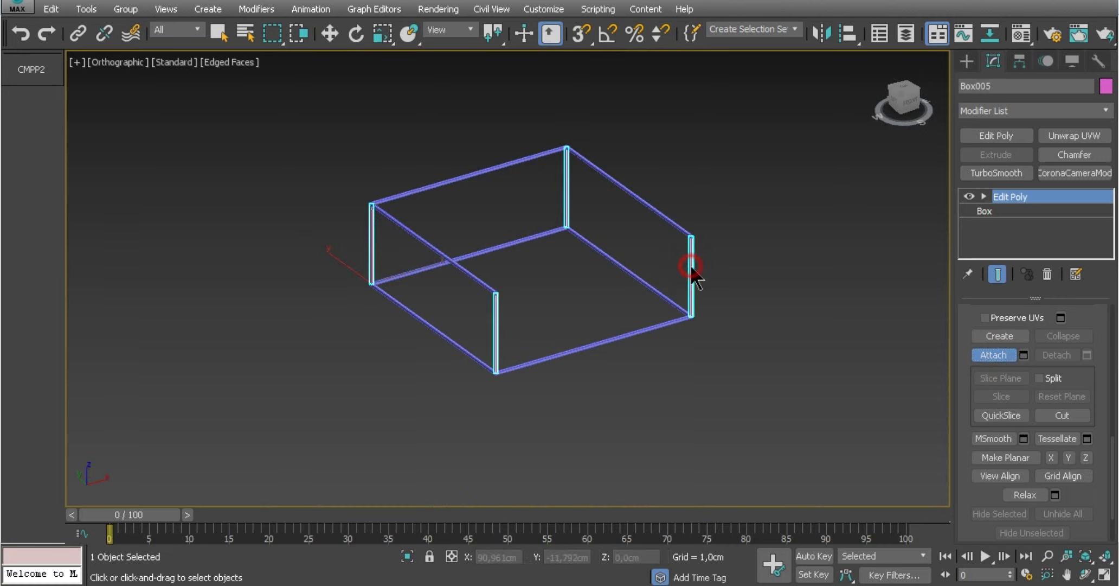
middle_click_drag(674, 248, 609, 295)
scroll(606, 301, "up", 3)
scroll(665, 290, "up", 2)
scroll(612, 295, "up", 1)
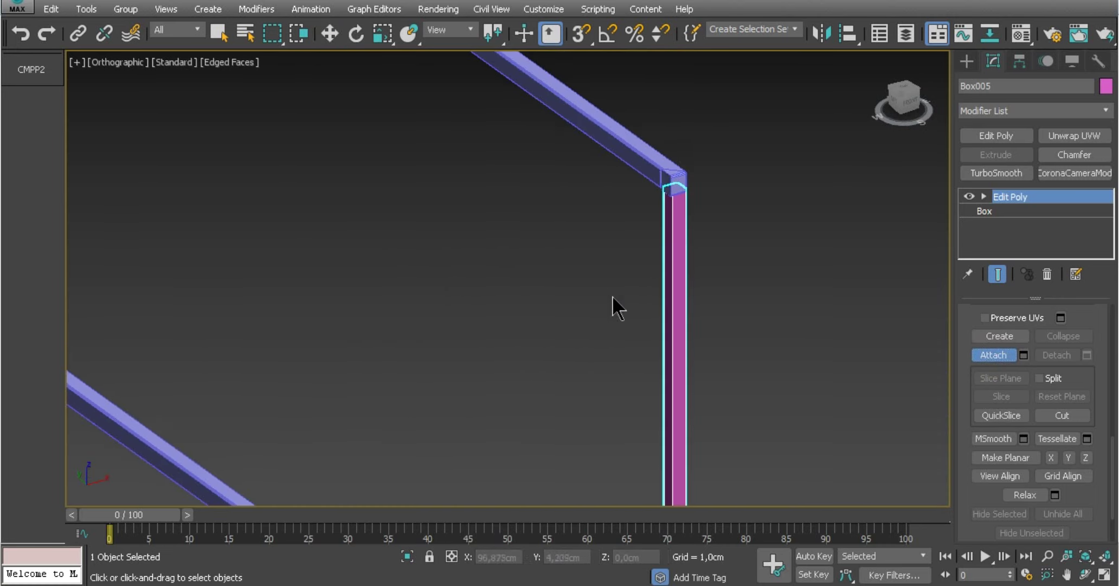
right_click(766, 268)
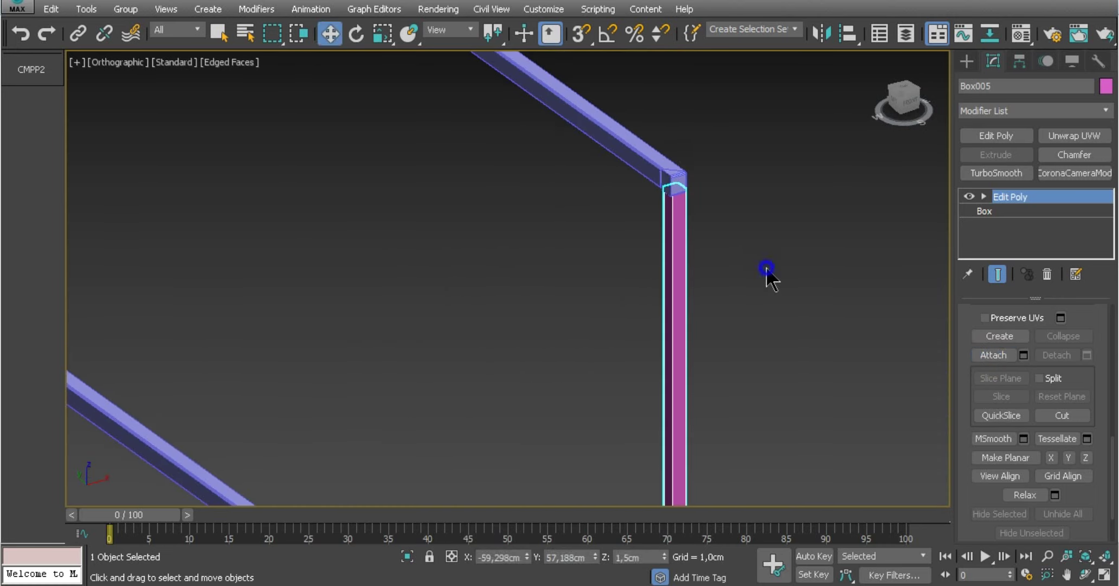
Add a 0,1 cm Quad Chamfer to soften the frame edges, hiding edge lines.
left_click(1073, 156)
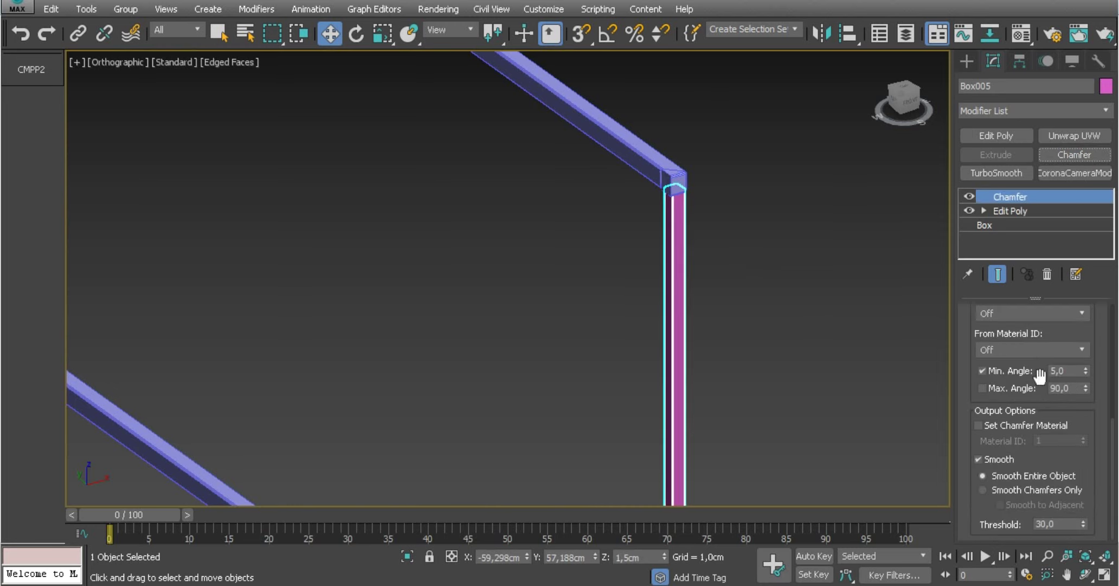
scroll(1011, 326, "up", 3)
scroll(973, 323, "up", 2)
key("F4")
scroll(694, 327, "up", 1)
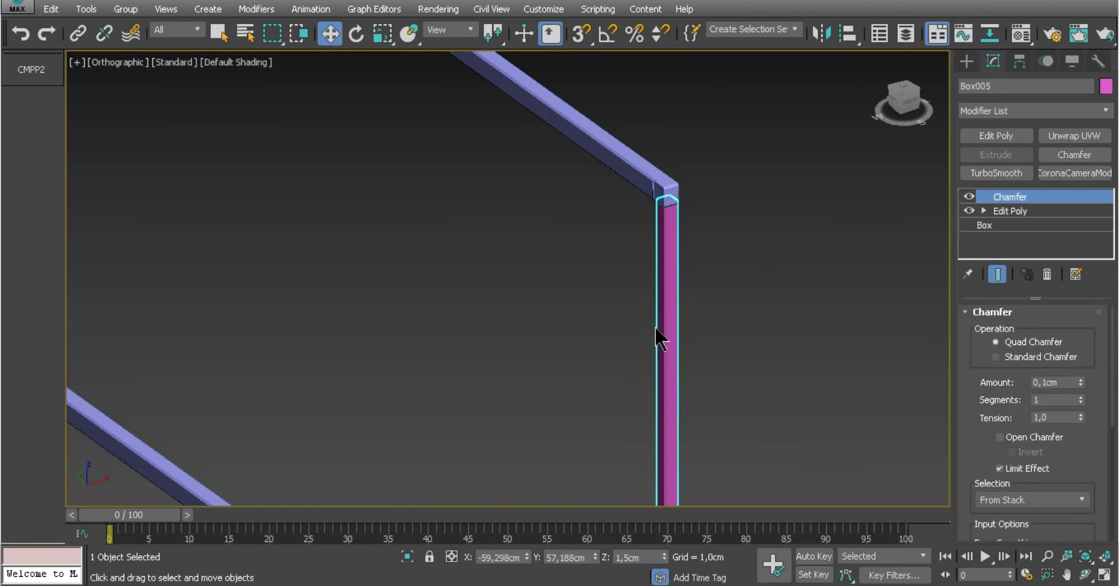
scroll(673, 296, "up", 4)
scroll(673, 296, "down", 6)
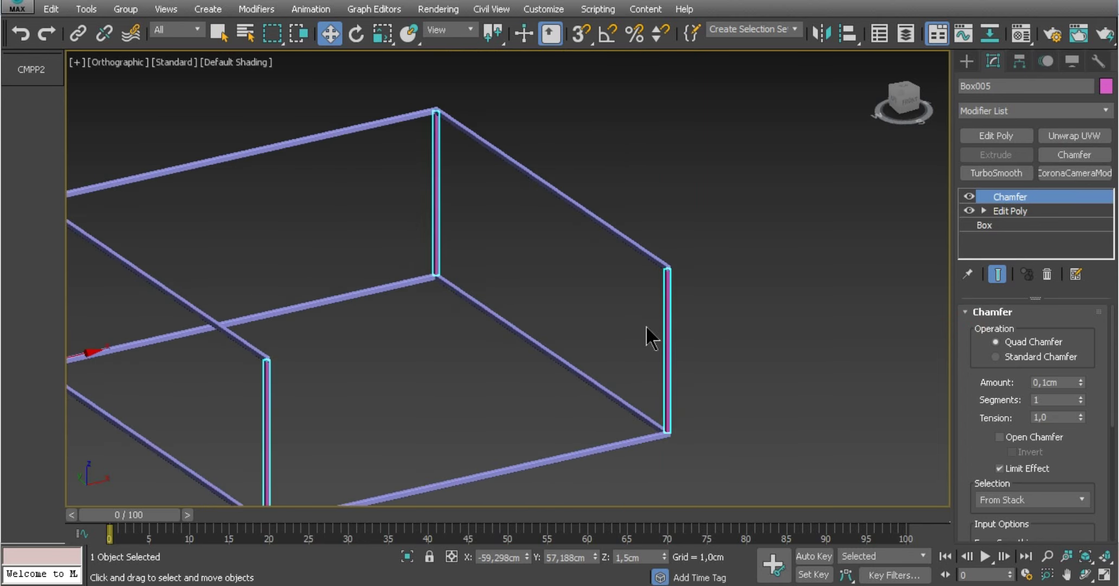
Switch the viewport to Perspective and deselect the frame.
left_click(115, 61)
left_click(142, 110)
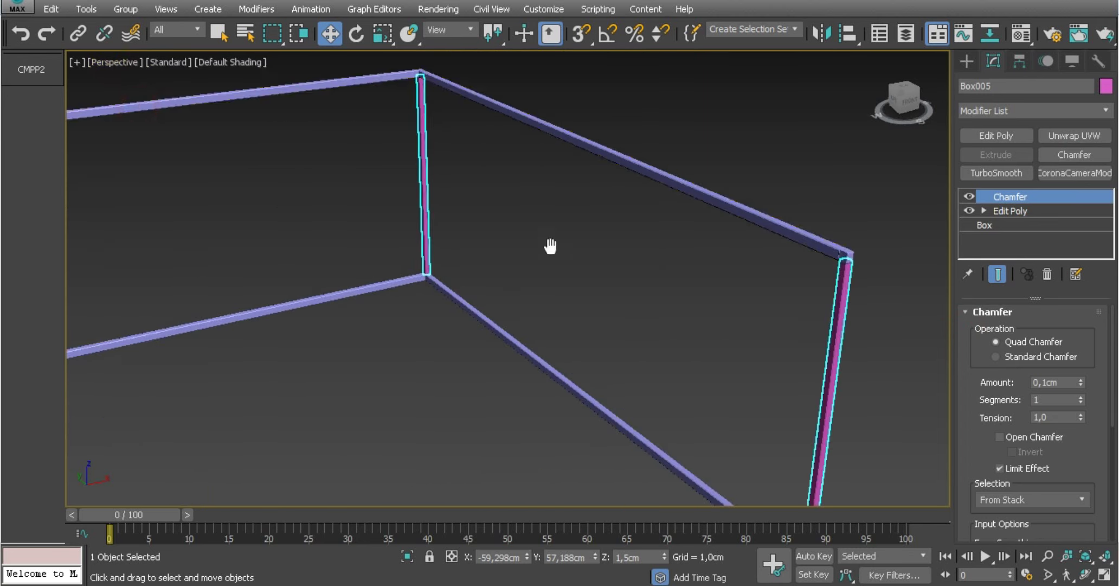
scroll(548, 243, "down", 3)
left_click(548, 241)
mouse_move(547, 243)
middle_mouse_down("alt")
mouse_move(539, 269)
mouse_move(585, 265)
middle_mouse_up("alt")
After checking the reference photo, draw a new box, Box006, on top of a frame beam.
key("alt+Tab")
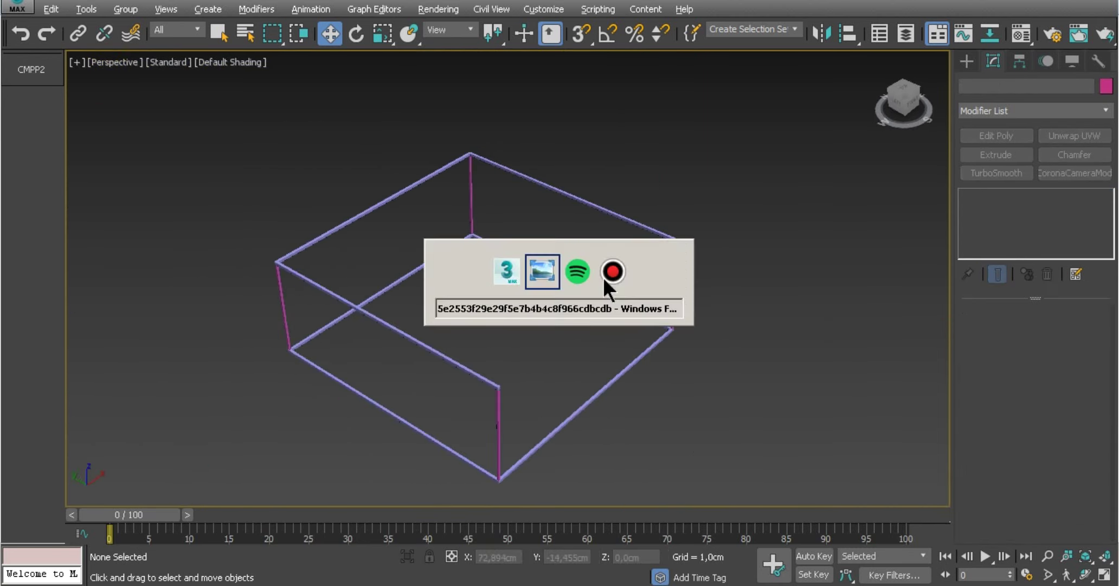
key("alt+Tab")
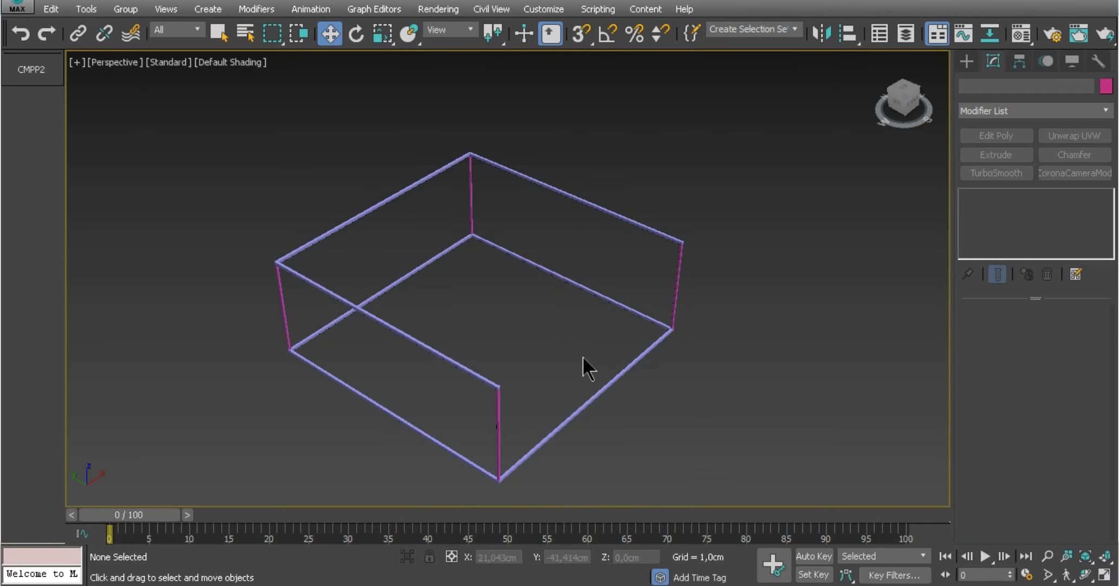
mouse_move(591, 355)
middle_mouse_down("alt")
mouse_move(570, 360)
mouse_move(616, 381)
mouse_move(581, 332)
middle_mouse_up("alt")
mouse_move(635, 244)
middle_mouse_down("alt")
mouse_move(611, 247)
mouse_move(612, 190)
middle_mouse_up("alt")
scroll(611, 190, "up", 5)
scroll(613, 153, "up", 3)
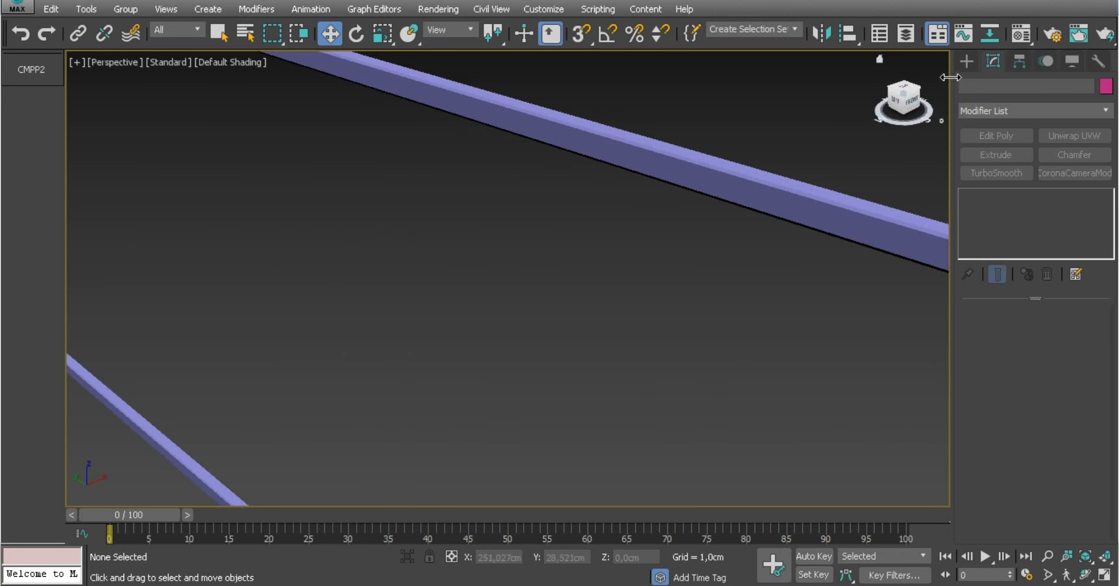
left_click(967, 61)
left_click(1000, 161)
mouse_move(725, 184)
left_mouse_down()
mouse_move(744, 217)
mouse_move(707, 265)
left_mouse_up()
left_click(473, 440)
right_click(635, 321)
Raise the green box Box006 along Z against the beam.
mouse_move(636, 321)
middle_mouse_down("alt")
mouse_move(651, 238)
mouse_move(732, 244)
mouse_move(704, 282)
middle_mouse_up("alt")
scroll(690, 322, "up", 5)
mouse_move(690, 321)
left_mouse_down()
mouse_move(684, 273)
mouse_move(729, 330)
left_mouse_up()
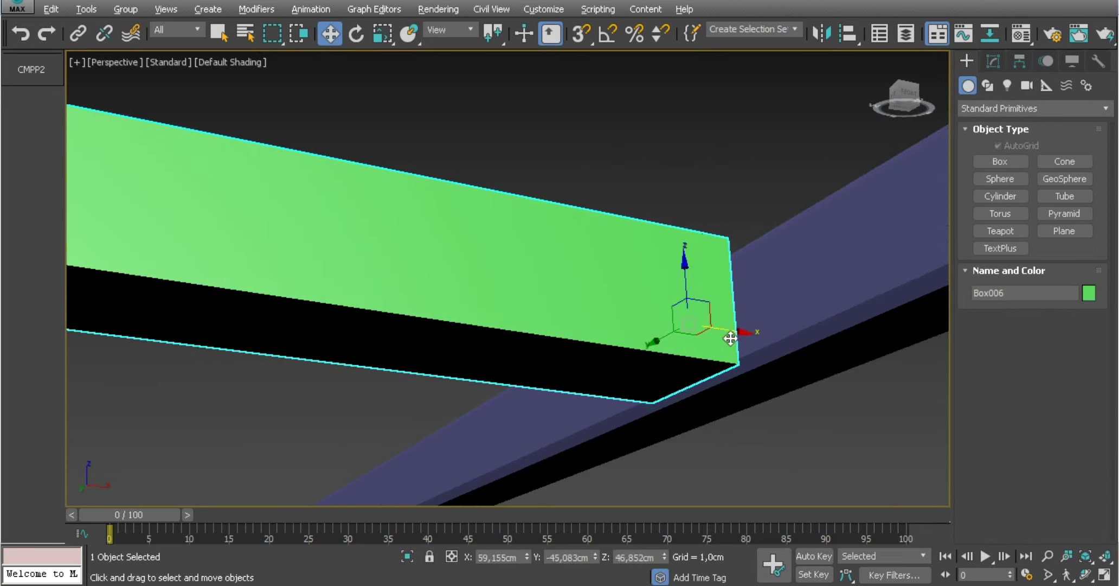
mouse_move(730, 330)
middle_mouse_down("alt")
mouse_move(717, 353)
mouse_move(906, 183)
middle_mouse_up("alt")
Add Edit Poly to Box006 and lower its top polygon slightly along Z.
left_click(992, 61)
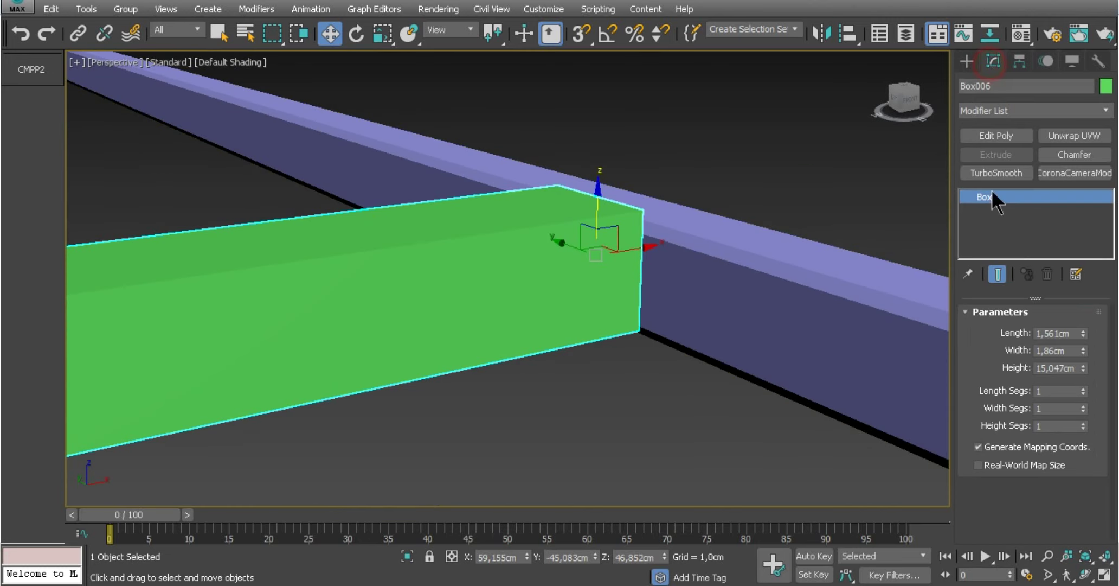
left_click(995, 136)
left_click(1051, 443)
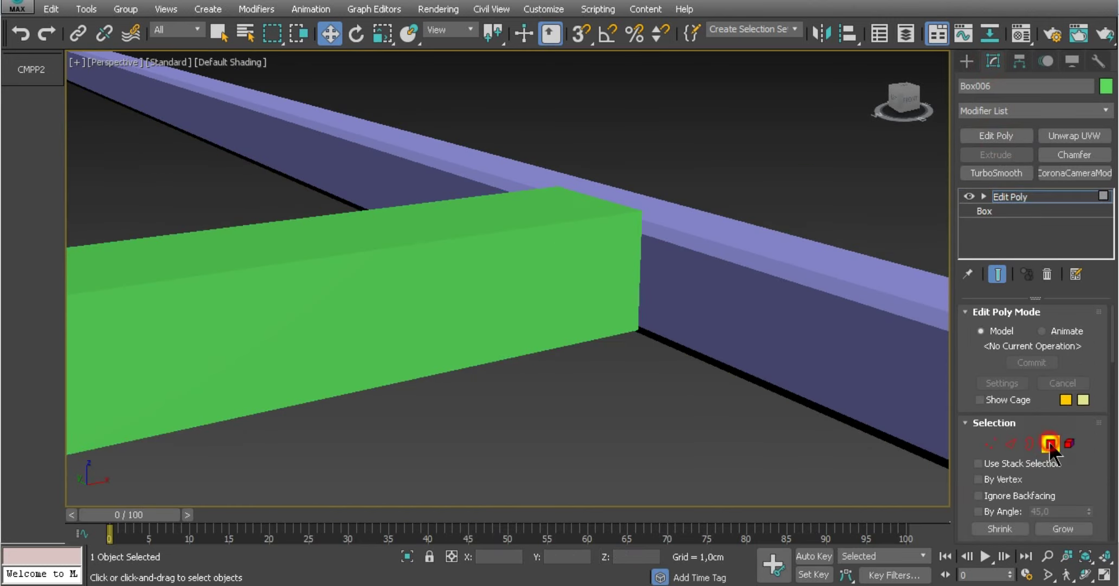
left_click(529, 217)
left_click(470, 243)
scroll(420, 277, "down", 5)
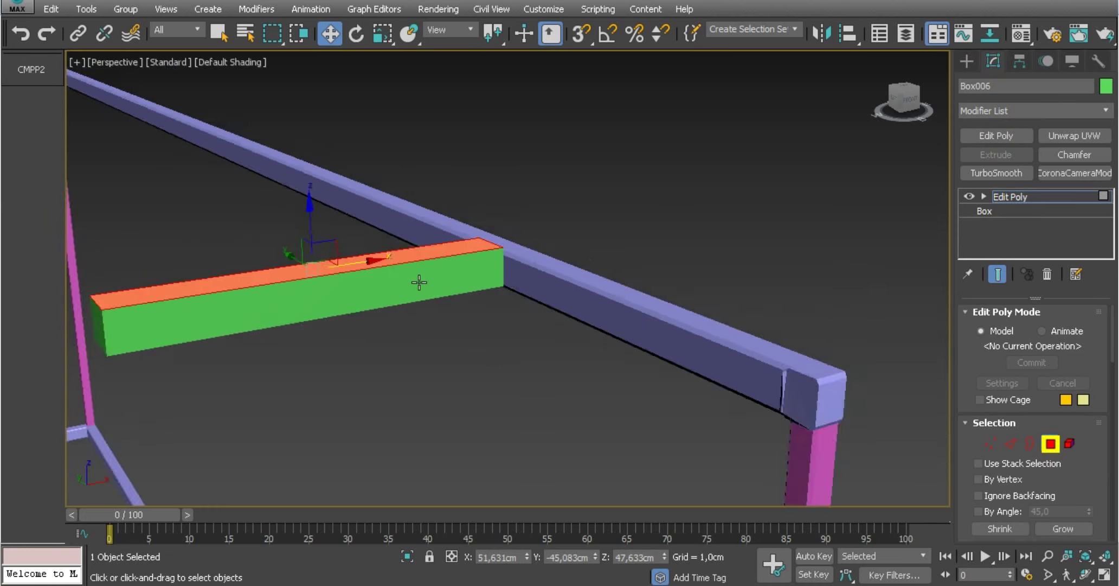
scroll(335, 228, "up", 3)
left_click_drag(353, 233, 350, 239)
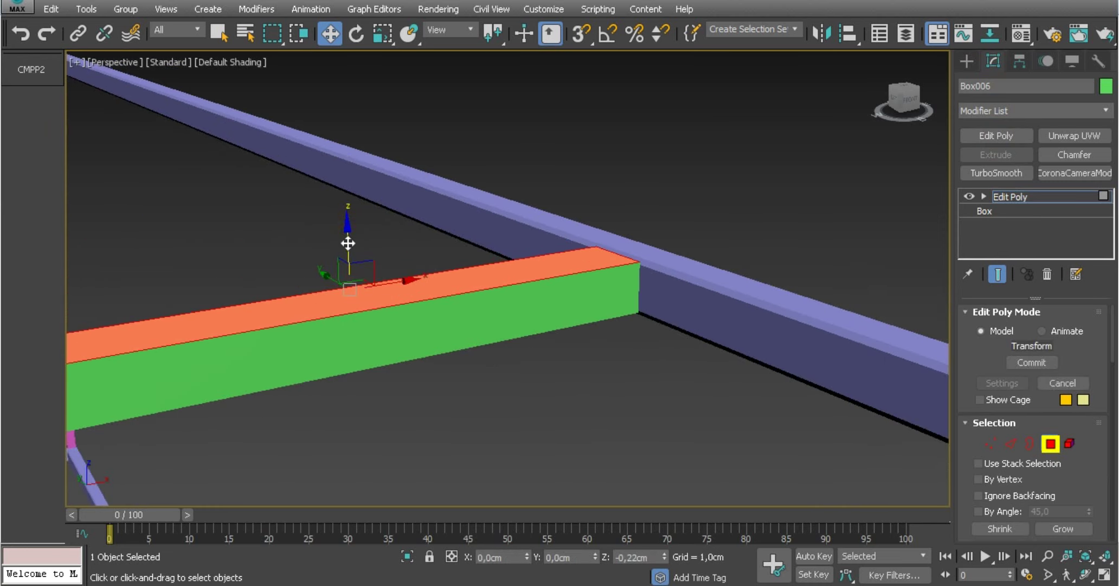
Stretch Box006's end face along Y.
middle_click_drag(350, 238, 652, 281, "alt")
scroll(672, 312, "down", 5)
middle_click_drag(694, 343, 675, 324, "alt")
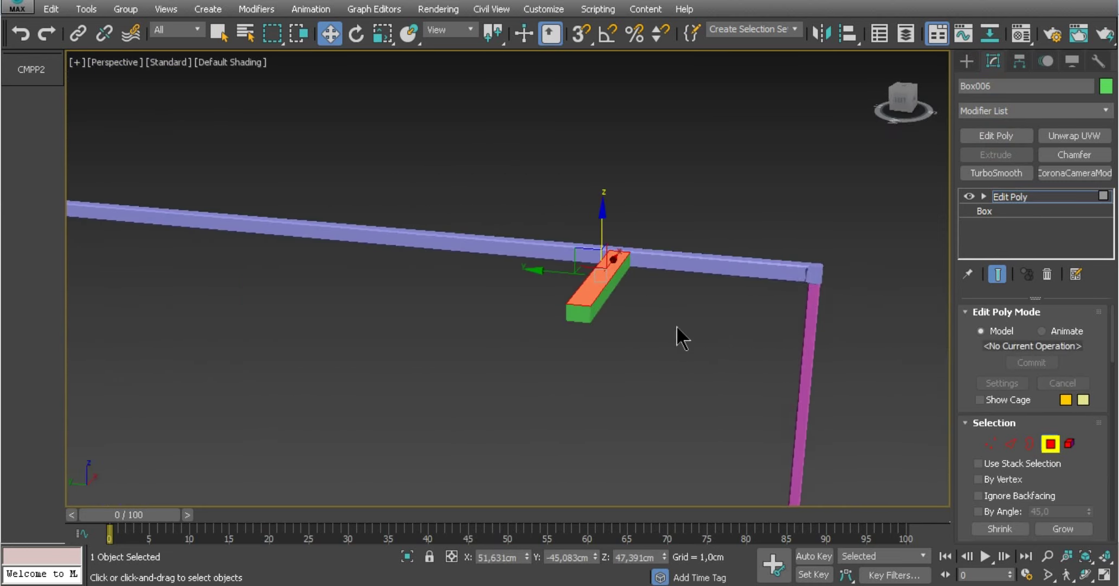
left_click(605, 302)
scroll(596, 287, "up", 3)
left_click_drag(567, 263, 569, 259)
middle_click_drag(529, 363, 553, 401, "alt")
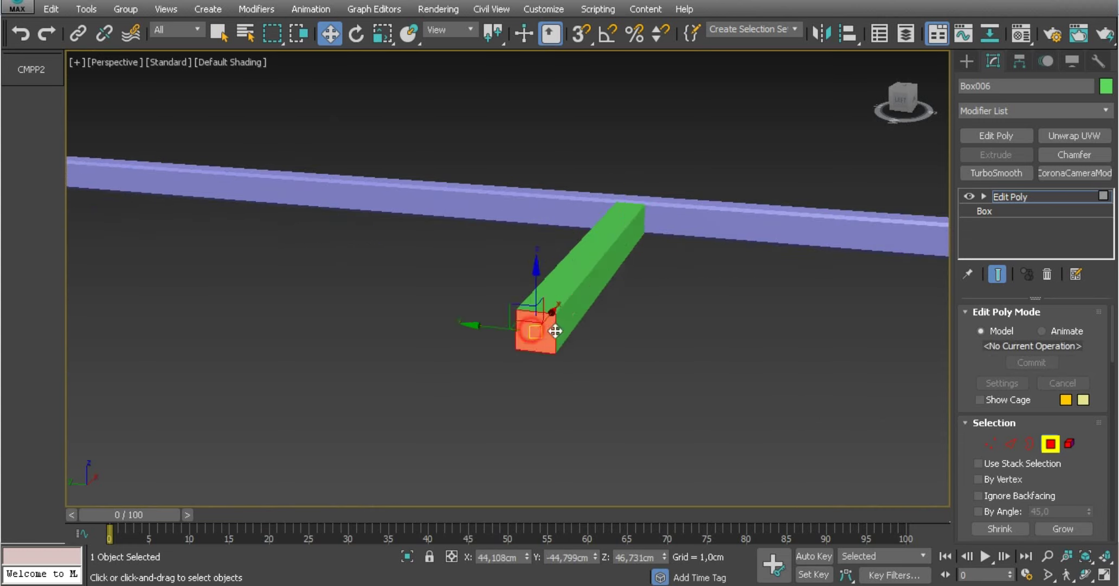
Drag the end face along X so the rod reaches the far beam.
scroll(586, 379, "down", 5)
mouse_move(612, 362)
middle_mouse_down("alt")
mouse_move(559, 367)
mouse_move(609, 367)
middle_mouse_up("alt")
mouse_move(705, 328)
left_mouse_down()
mouse_move(386, 325)
mouse_move(239, 303)
left_mouse_up()
scroll(357, 320, "up", 3)
scroll(315, 324, "up", 3)
scroll(234, 305, "up", 2)
scroll(234, 305, "up", 3)
scroll(303, 309, "up", 3)
scroll(505, 304, "down", 3)
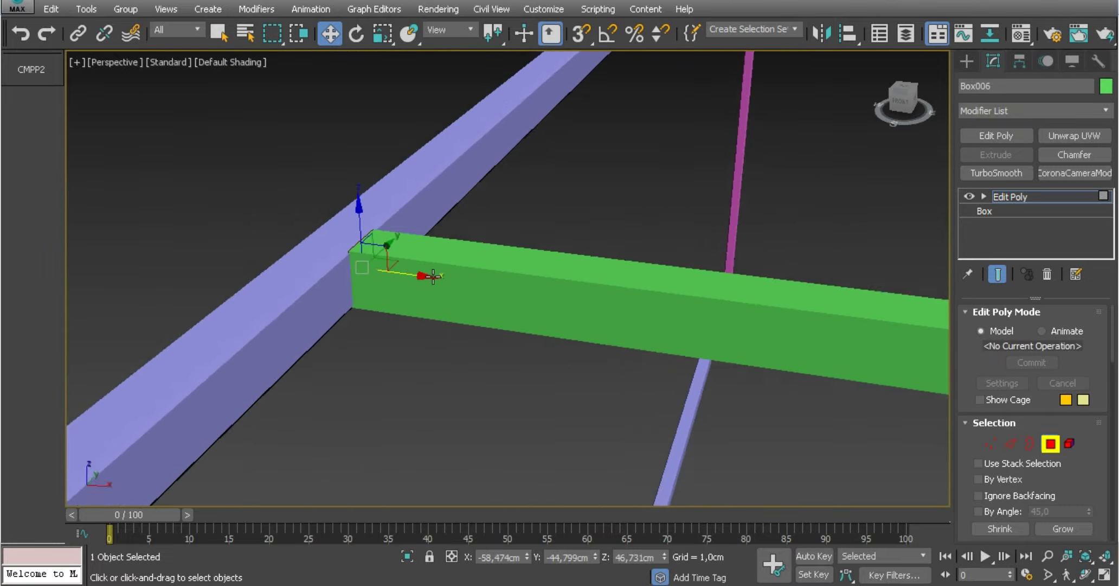
scroll(505, 305, "down", 3)
Exit Polygon mode and slide the green rod along Y across the frame.
mouse_move(505, 303)
middle_mouse_down("alt")
mouse_move(634, 318)
mouse_move(491, 362)
middle_mouse_up("alt")
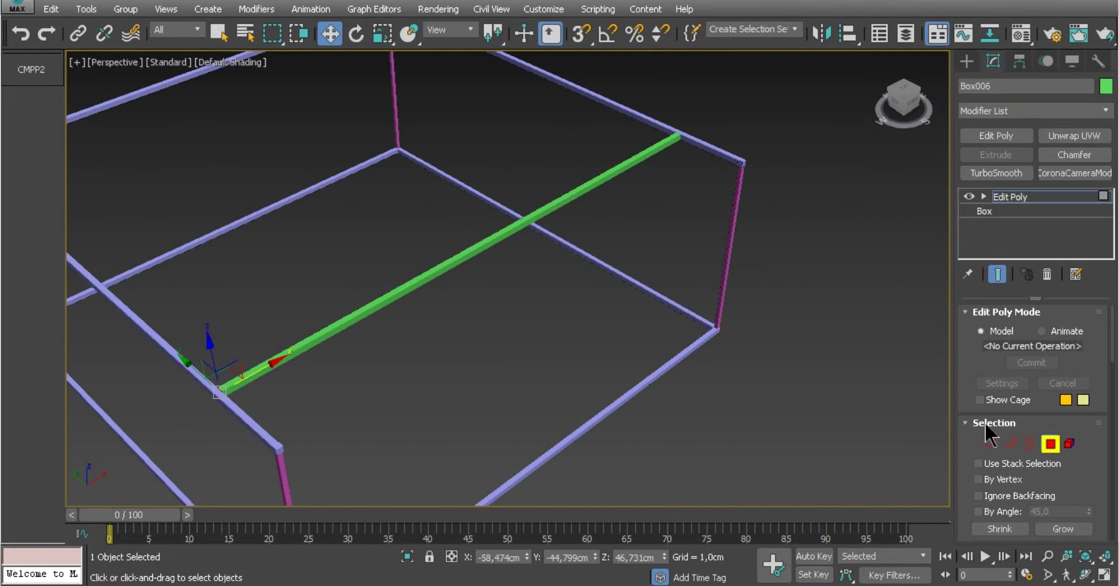
left_click(1051, 440)
mouse_move(551, 310)
middle_mouse_down("alt")
mouse_move(571, 364)
mouse_move(621, 360)
mouse_move(590, 250)
mouse_move(574, 277)
middle_mouse_up("alt")
left_click_drag(471, 187, 404, 183)
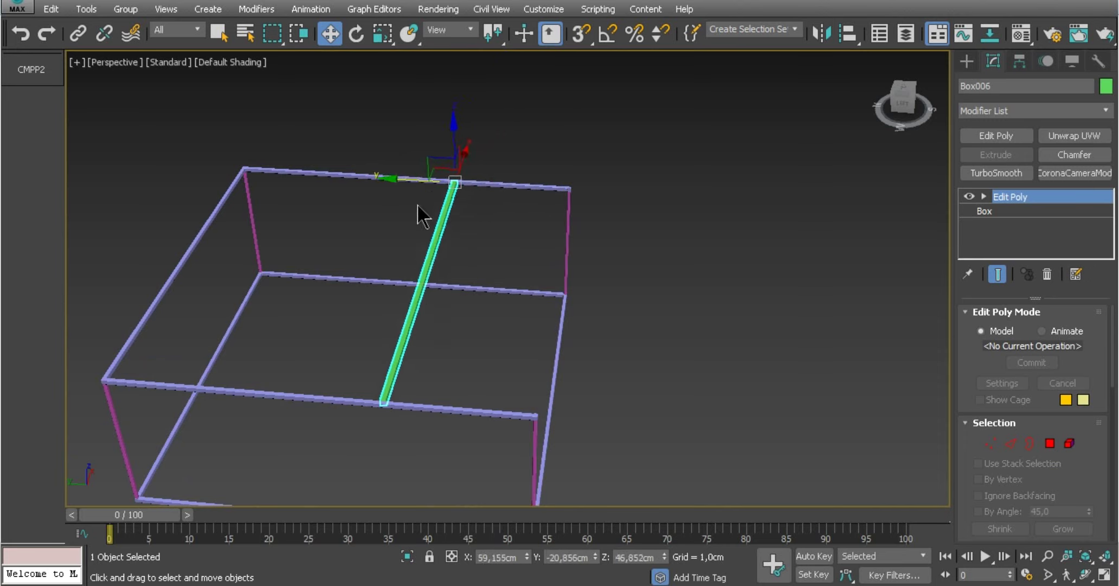
Shift-drag the green rod to clone it as Box007.
left_click(480, 231)
middle_click_drag(480, 232, 408, 252, "alt")
scroll(432, 195, "up", 5)
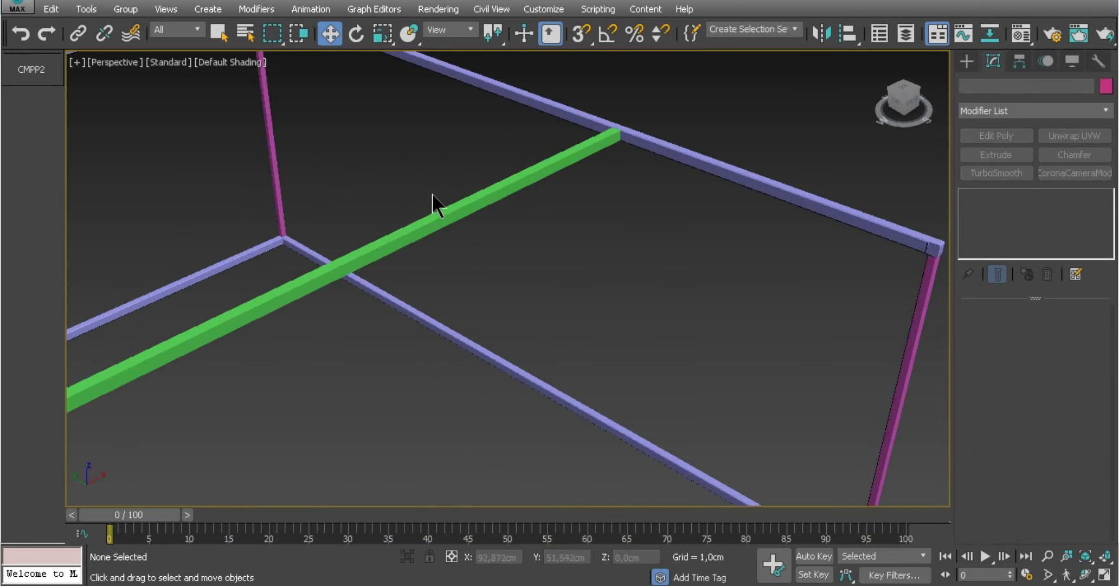
left_click(480, 207)
middle_click_drag(450, 281, 657, 233, "alt")
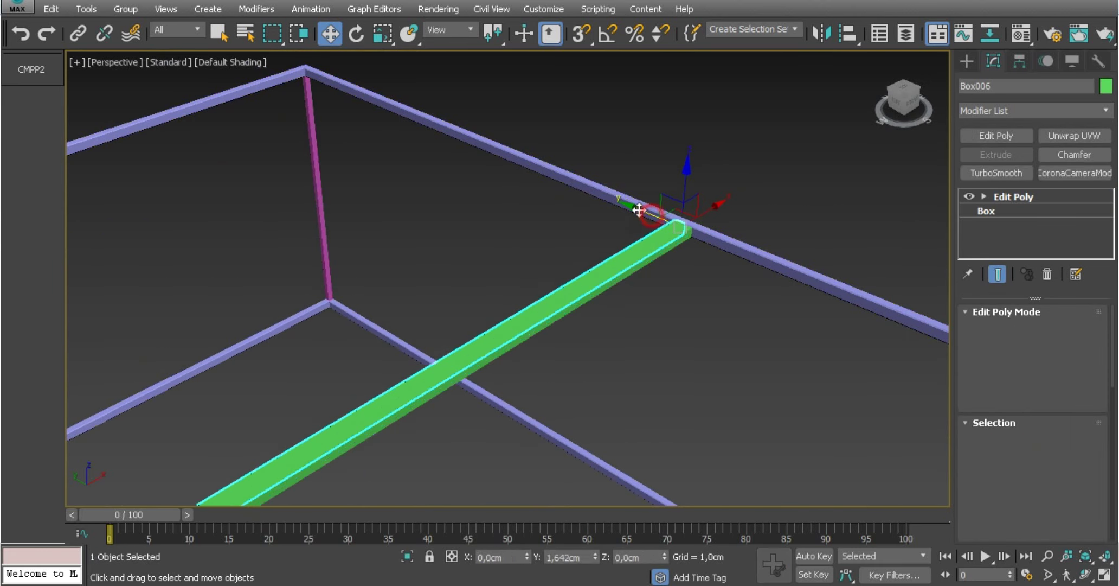
left_click_drag(638, 210, 605, 197, "shift")
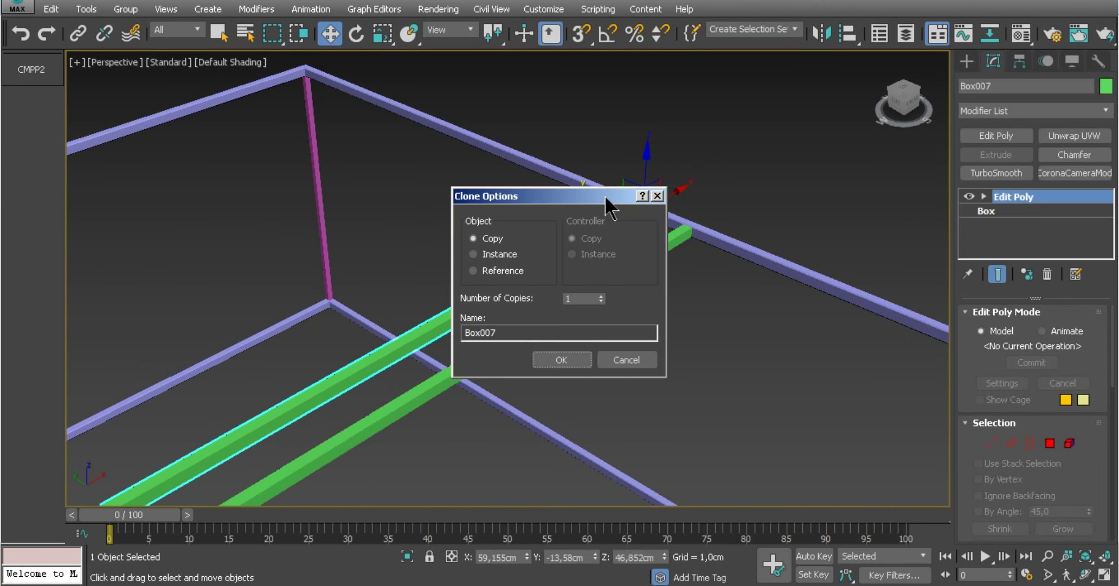
left_click(564, 355)
Add a Chamfer modifier to the original Box006.
left_click(1053, 157)
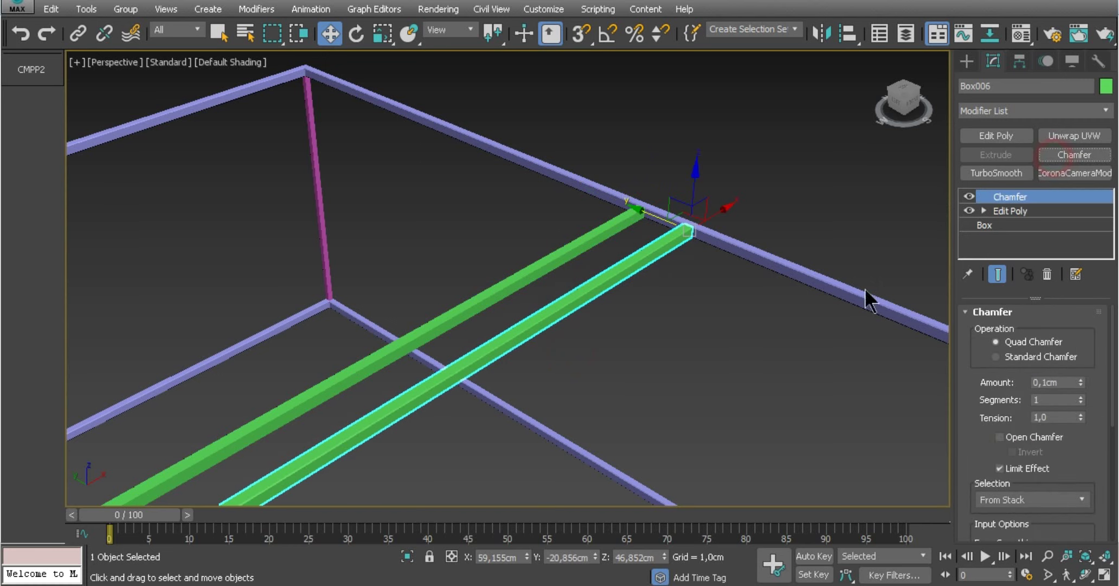
left_click(739, 308)
scroll(622, 274, "up", 2)
scroll(608, 252, "up", 2)
Lower Box007's top polygon along Z in Polygon mode.
left_click(608, 252)
scroll(612, 274, "up", 2)
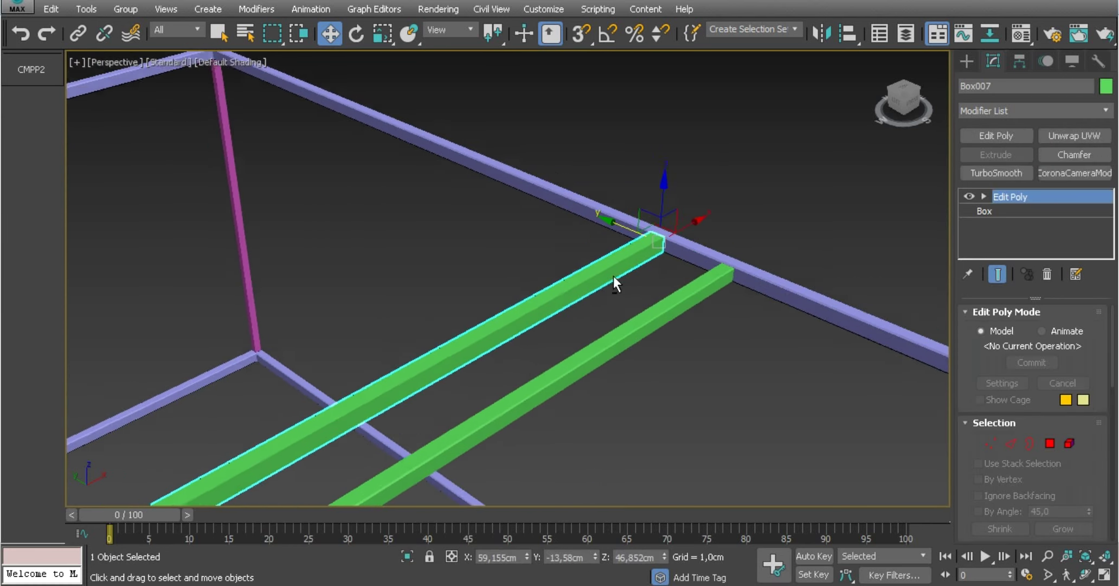
scroll(613, 275, "up", 2)
left_click(1050, 443)
scroll(662, 308, "down", 2)
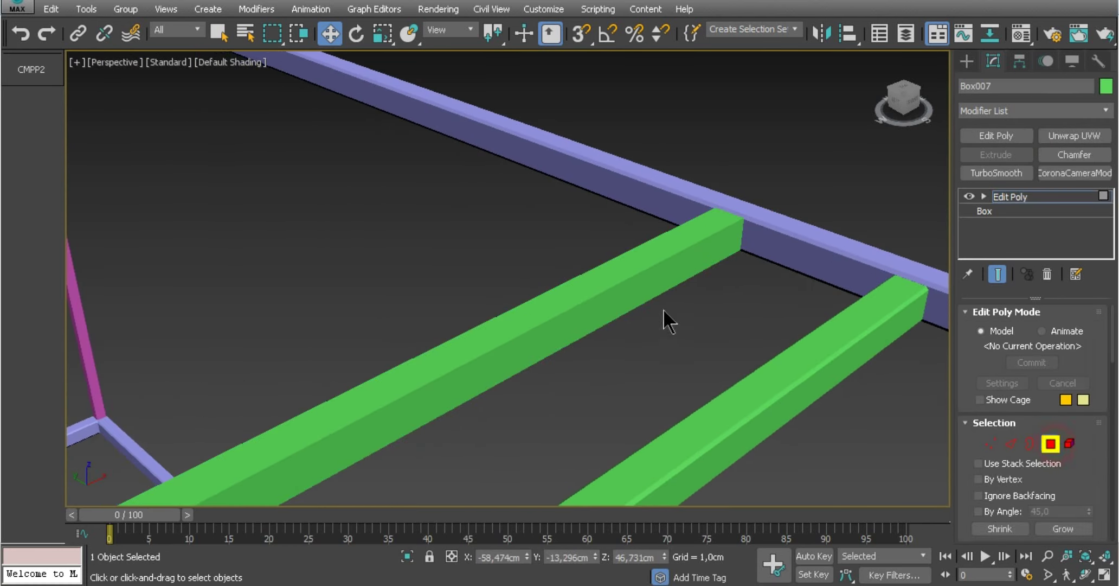
left_click(630, 270)
scroll(629, 270, "down", 4)
scroll(497, 326, "up", 4)
scroll(471, 322, "up", 2)
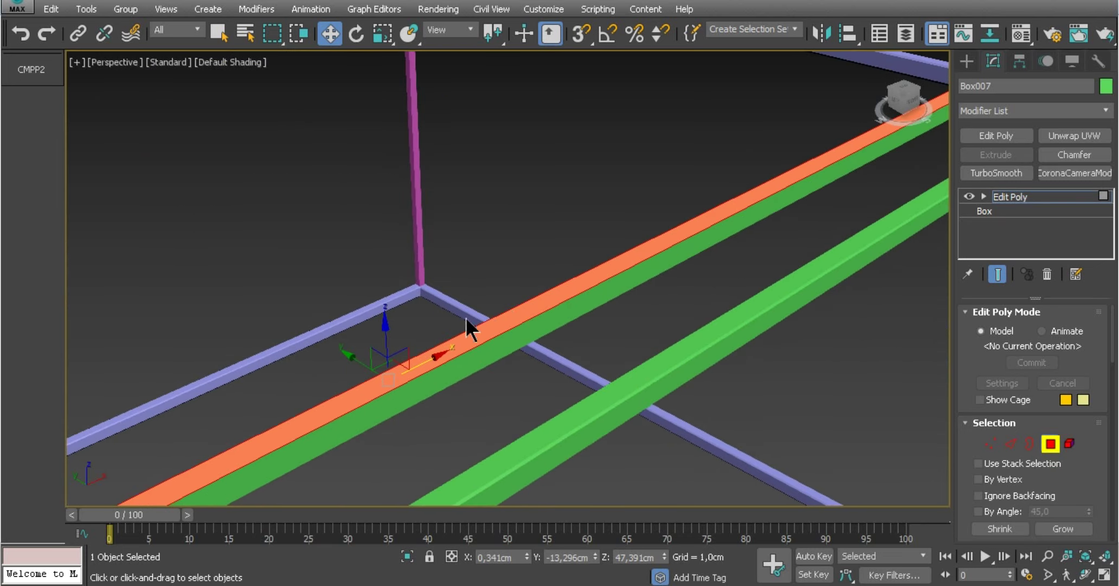
left_click_drag(381, 333, 383, 347)
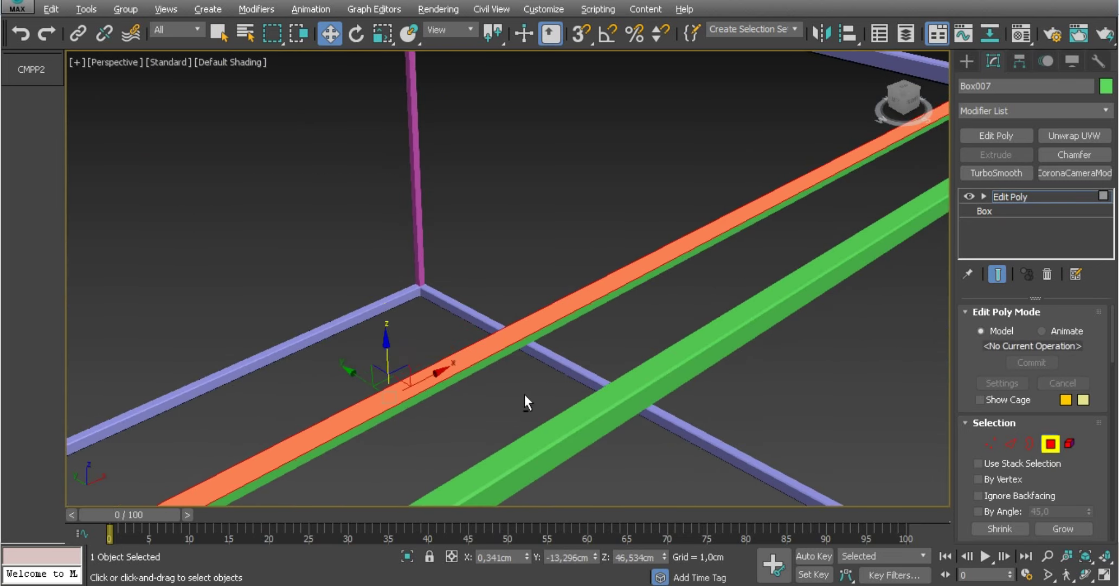
mouse_move(525, 395)
middle_mouse_down("alt")
mouse_move(615, 404)
mouse_move(488, 376)
mouse_move(565, 378)
mouse_move(410, 391)
middle_mouse_up("alt")
Drag Box007's side face outward to widen it into a broad slab.
left_click(457, 364)
mouse_move(367, 422)
left_mouse_down()
mouse_move(416, 325)
mouse_move(474, 380)
mouse_move(462, 388)
mouse_move(478, 390)
left_mouse_up()
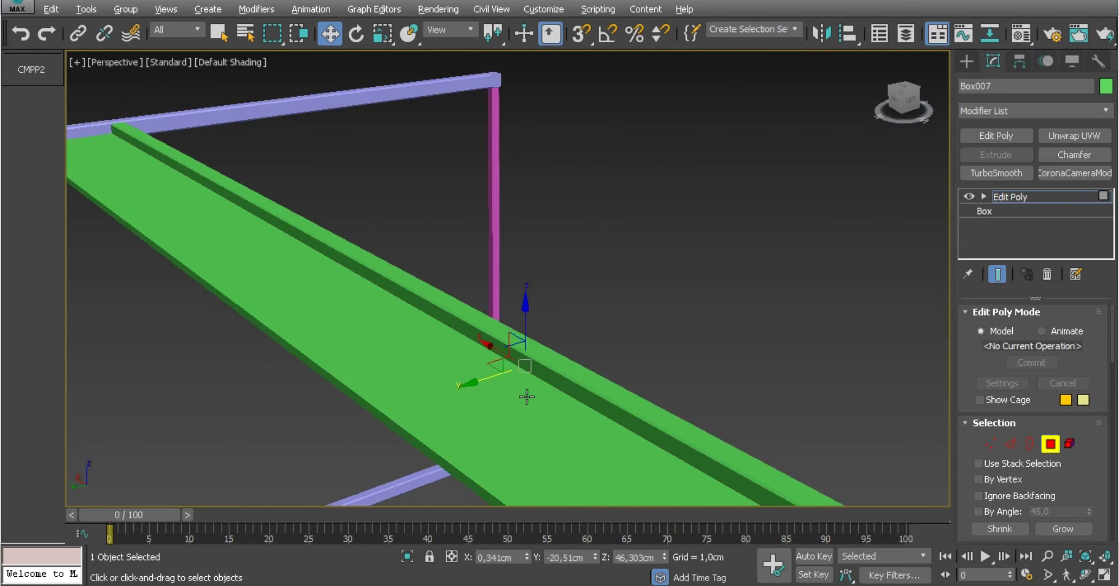
middle_click_drag(478, 390, 461, 389, "alt")
Turn on edge lines in the viewport's shaded display.
left_click(234, 64)
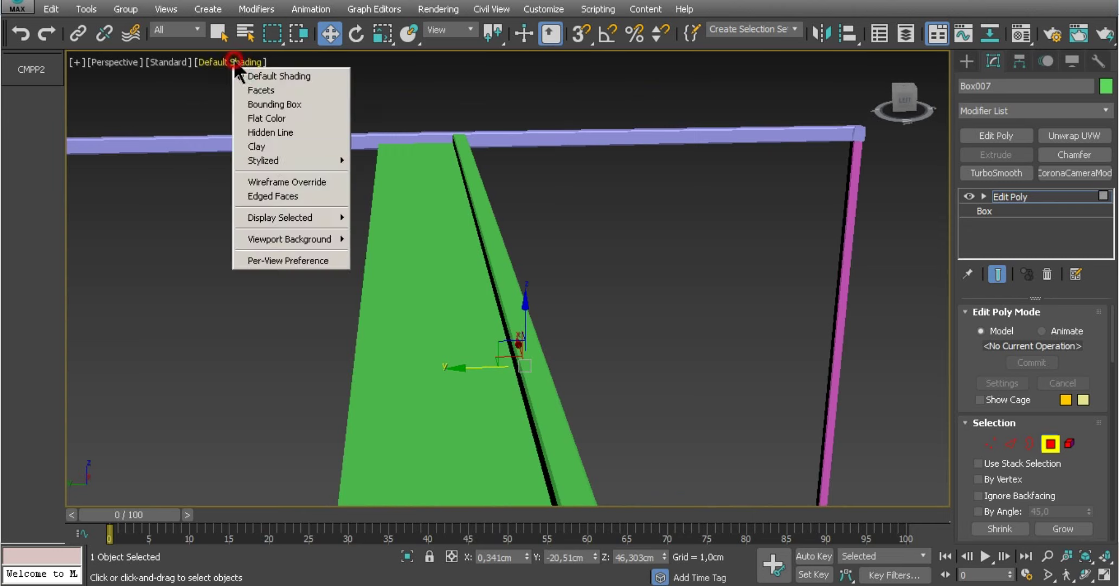
left_click(325, 200)
mouse_move(424, 320)
middle_mouse_down("alt")
mouse_move(563, 314)
mouse_move(530, 330)
middle_mouse_up("alt")
scroll(531, 331, "down", 2)
scroll(530, 352, "down", 5)
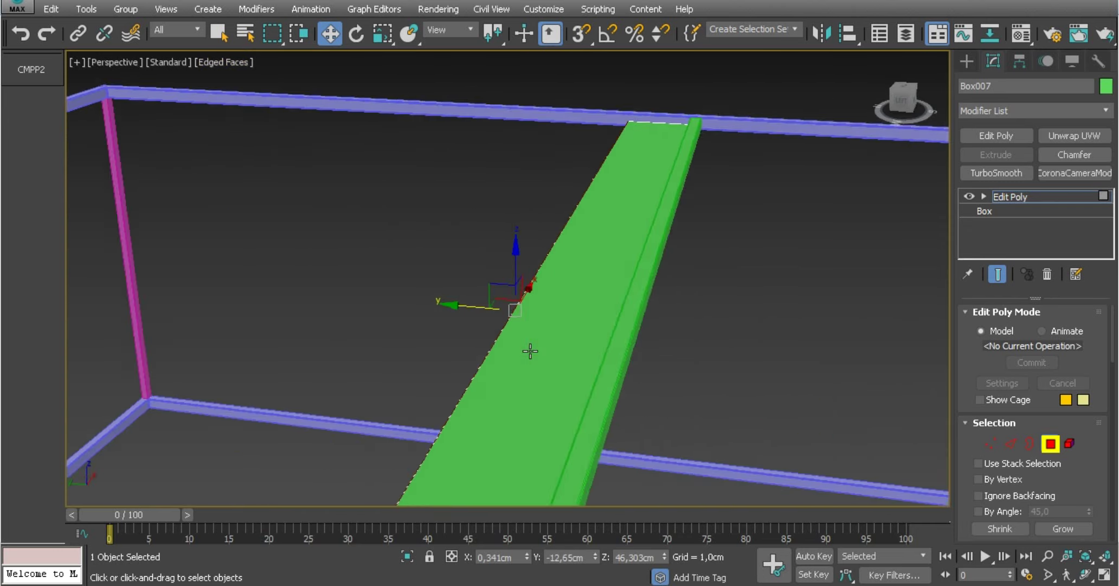
scroll(521, 368, "down", 3)
Extend the green slab's top polygon further along Y across the frame.
left_click_drag(478, 338, 275, 332)
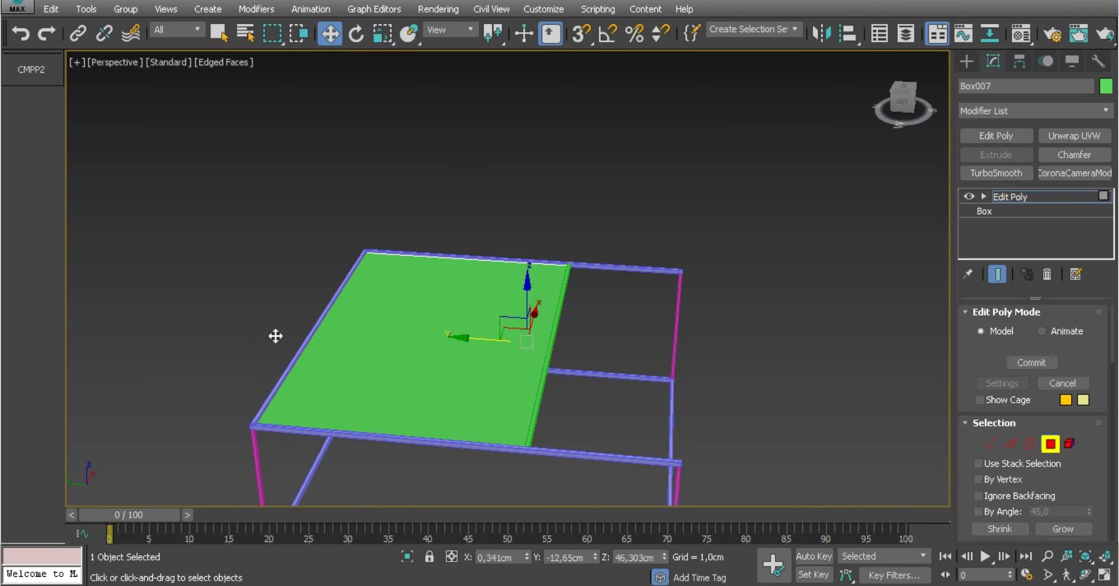
scroll(275, 332, "up", 4)
scroll(330, 329, "up", 2)
scroll(331, 332, "up", 2)
left_click_drag(308, 288, 342, 294)
middle_click_drag(341, 293, 423, 291, "alt")
left_click_drag(422, 292, 390, 273)
scroll(500, 308, "down", 5)
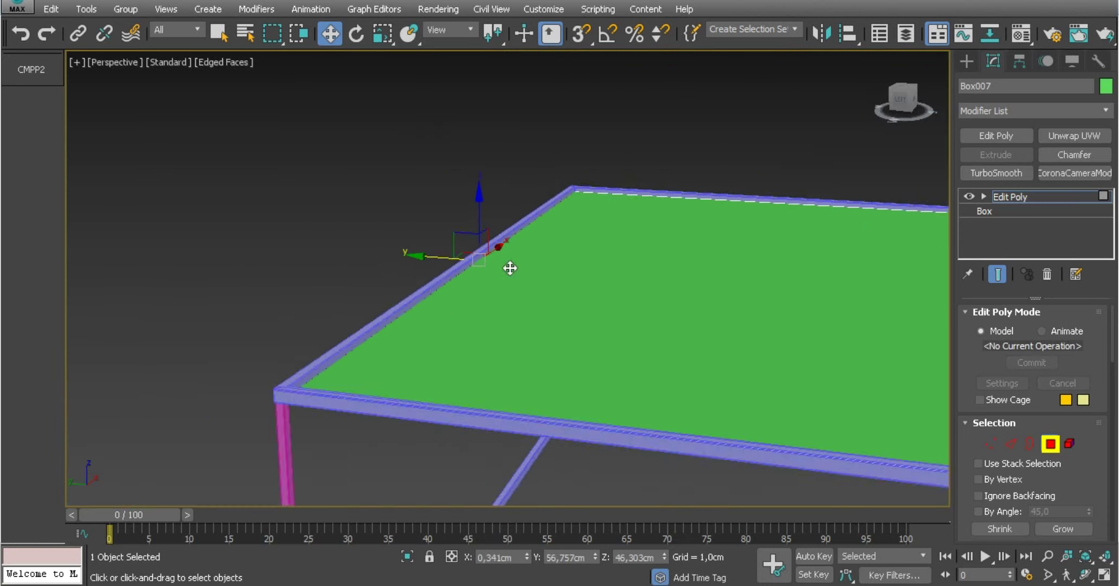
scroll(507, 268, "down", 3)
scroll(568, 332, "up", 4)
middle_click_drag(591, 312, 539, 338)
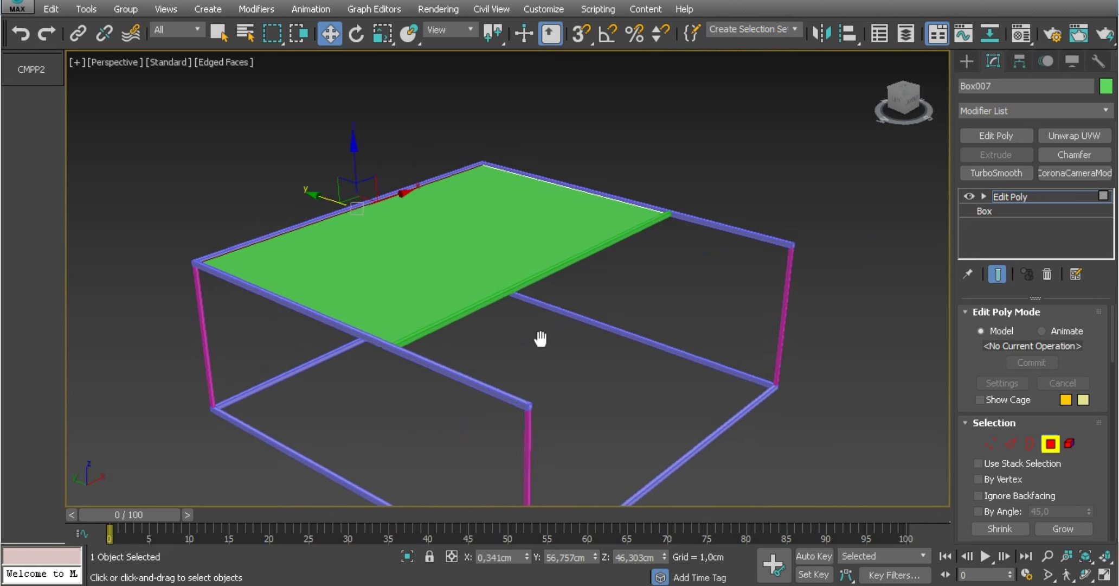
Exit Polygon mode, deselect the tabletop and orbit to see the whole table.
left_click(1050, 443)
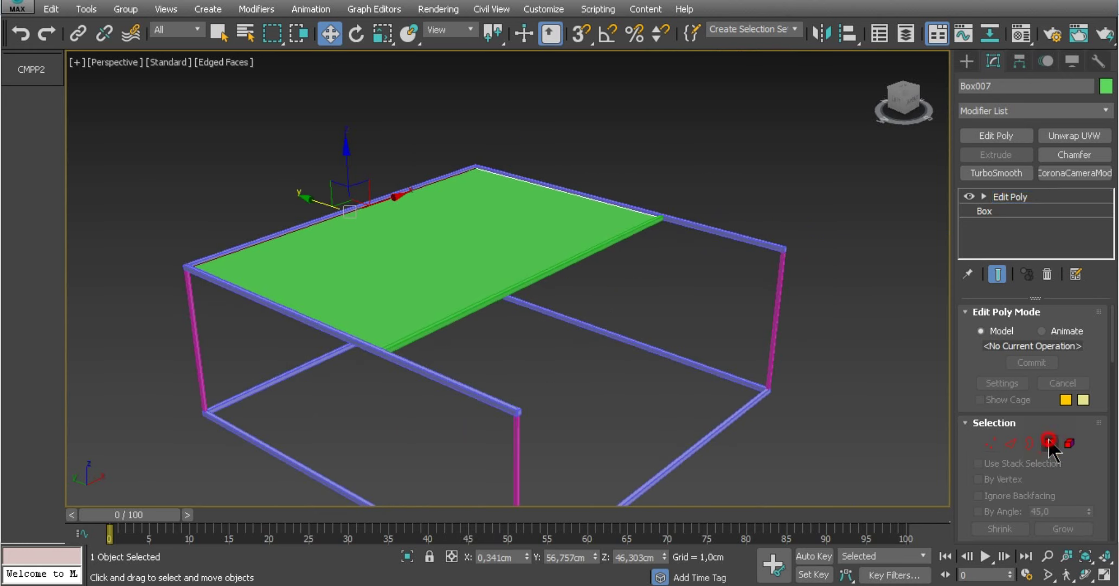
left_click(692, 263)
middle_click_drag(669, 315, 647, 302, "alt")
scroll(624, 272, "up", 4)
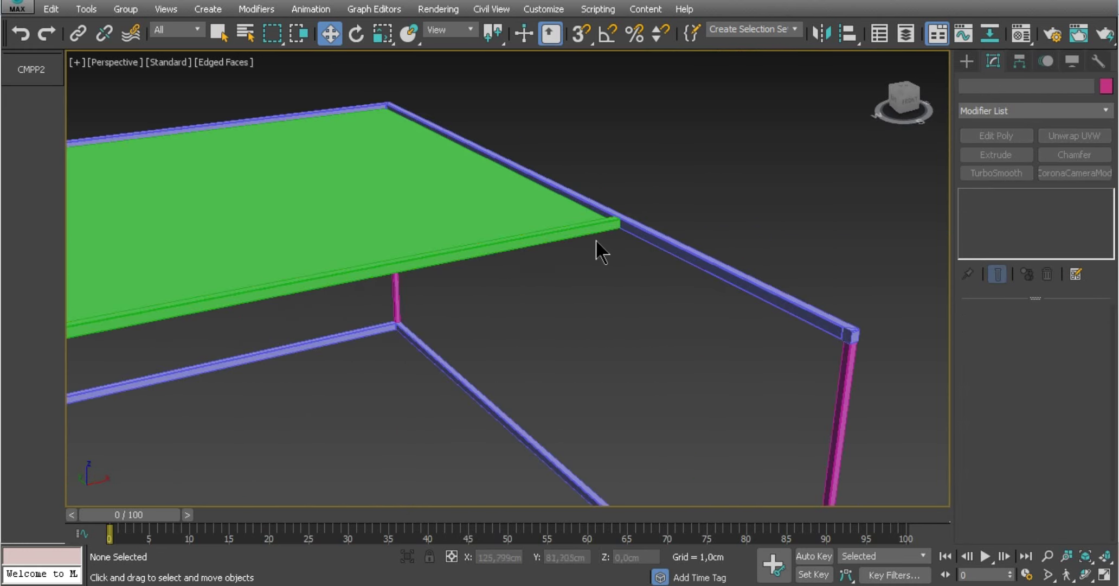
scroll(602, 239, "up", 3)
middle_click_drag(610, 228, 664, 205)
scroll(656, 228, "down", 3)
scroll(645, 261, "down", 3)
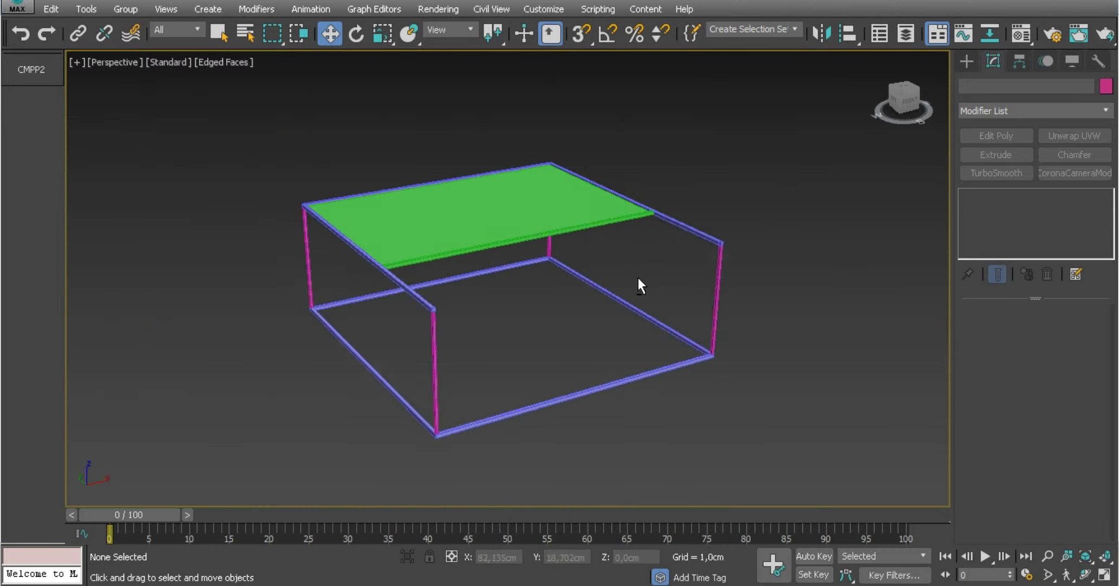
mouse_move(639, 283)
middle_mouse_down("alt")
mouse_move(707, 287)
mouse_move(708, 263)
mouse_move(673, 276)
middle_mouse_up("alt")
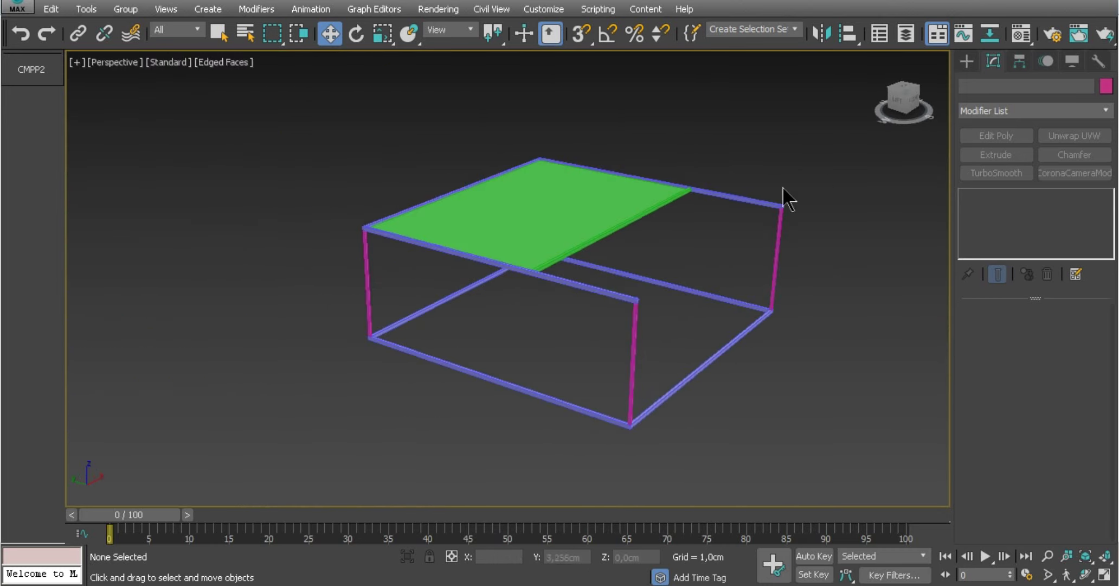
left_click(128, 63)
Switch the viewport to the Left view in Wireframe display.
left_click(182, 193)
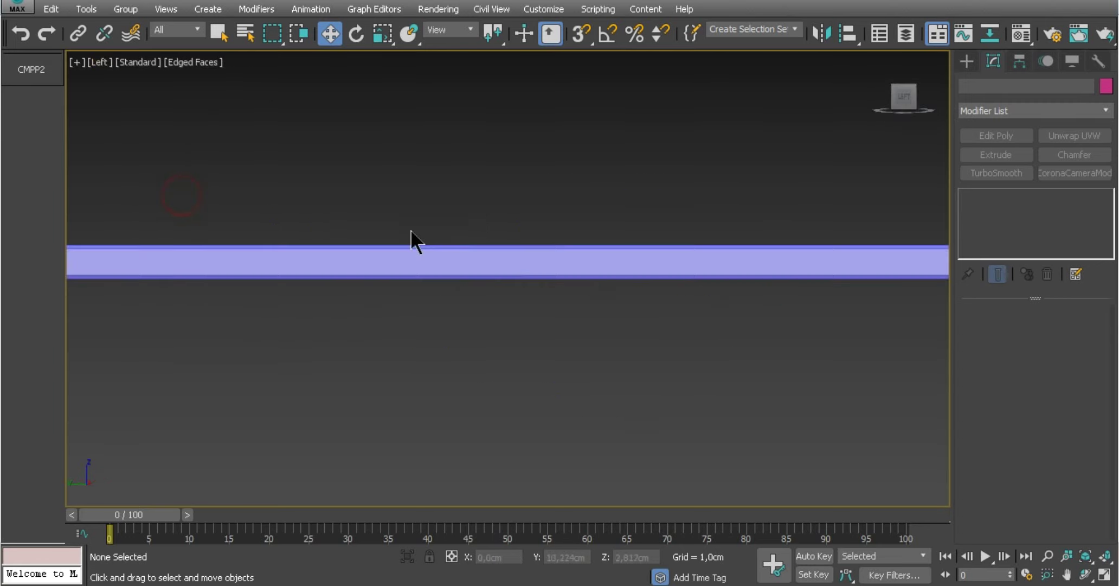
scroll(411, 230, "down", 3)
scroll(534, 188, "down", 2)
scroll(491, 232, "up", 3)
scroll(492, 232, "up", 2)
middle_click_drag(491, 232, 528, 251)
left_click(175, 62)
left_click(226, 181)
Draw a three-point line along the top rail to the corner and down the leg.
left_click(966, 61)
left_click(987, 85)
left_click(1000, 174)
scroll(382, 180, "up", 2)
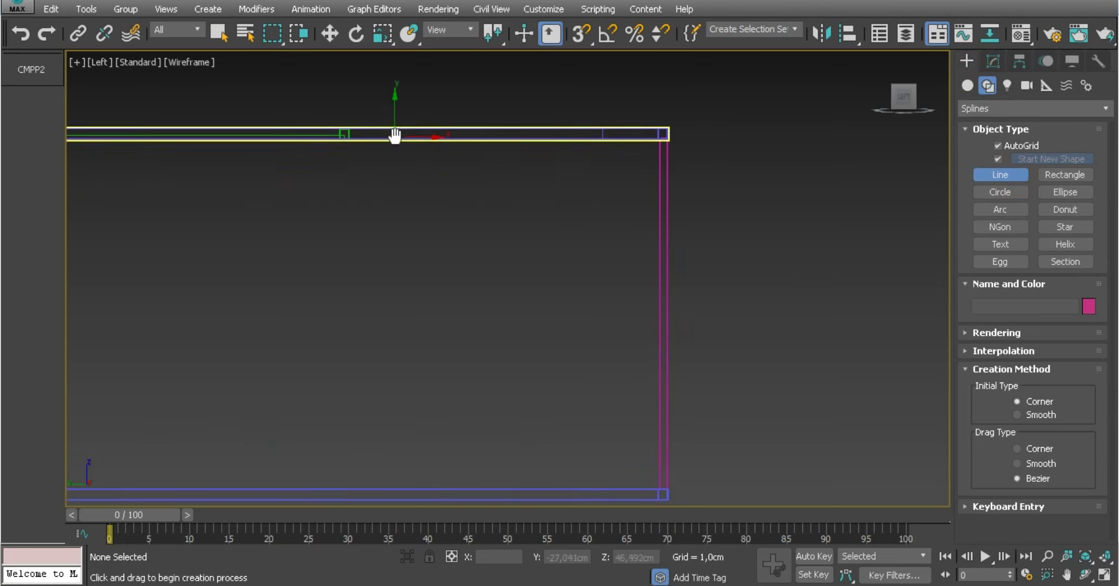
middle_click_drag(394, 138, 412, 124)
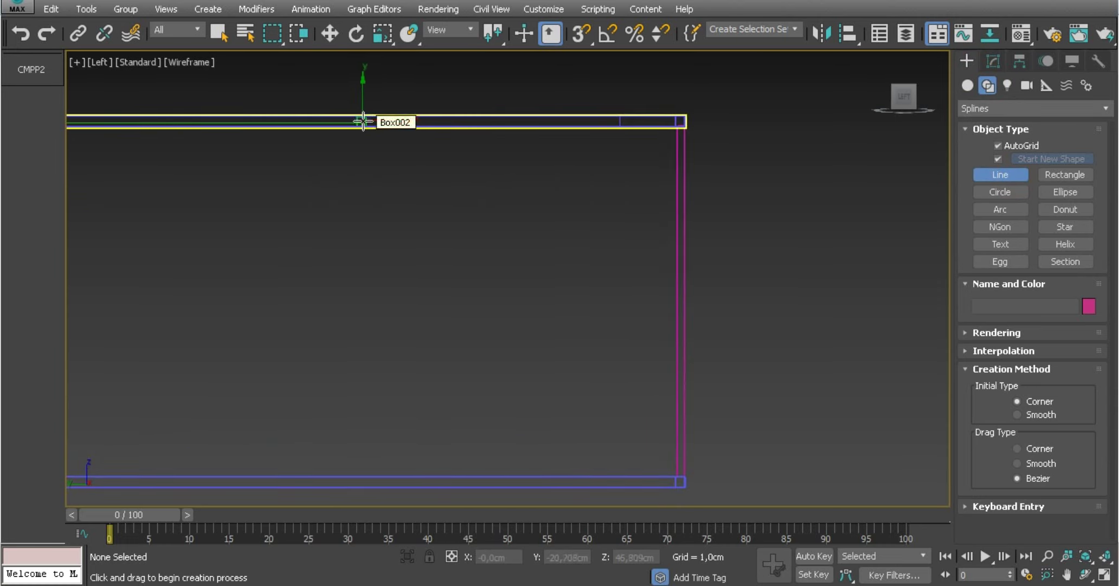
left_click(362, 122)
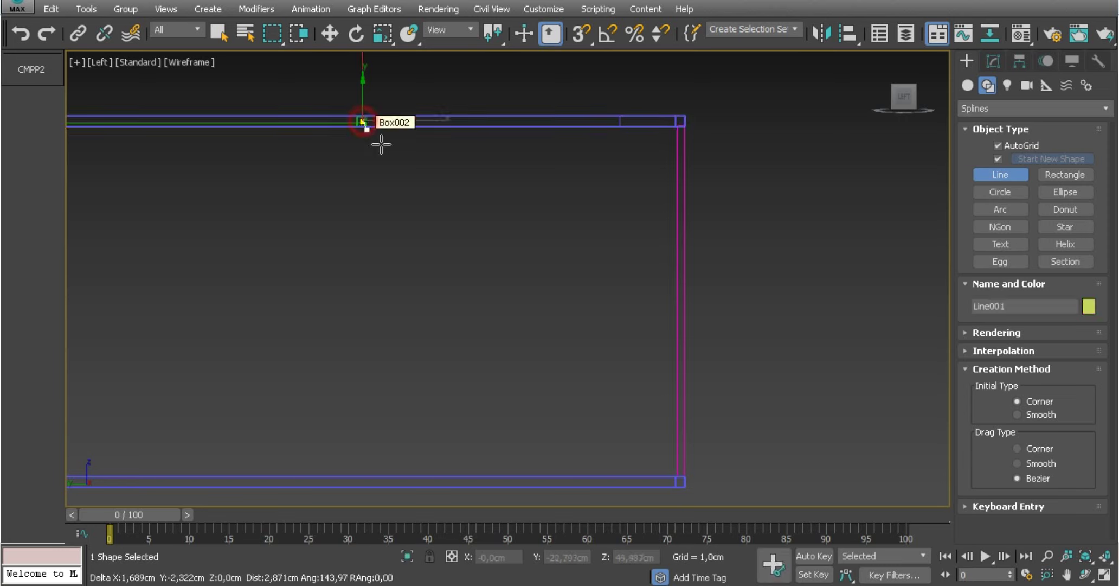
left_click(681, 140)
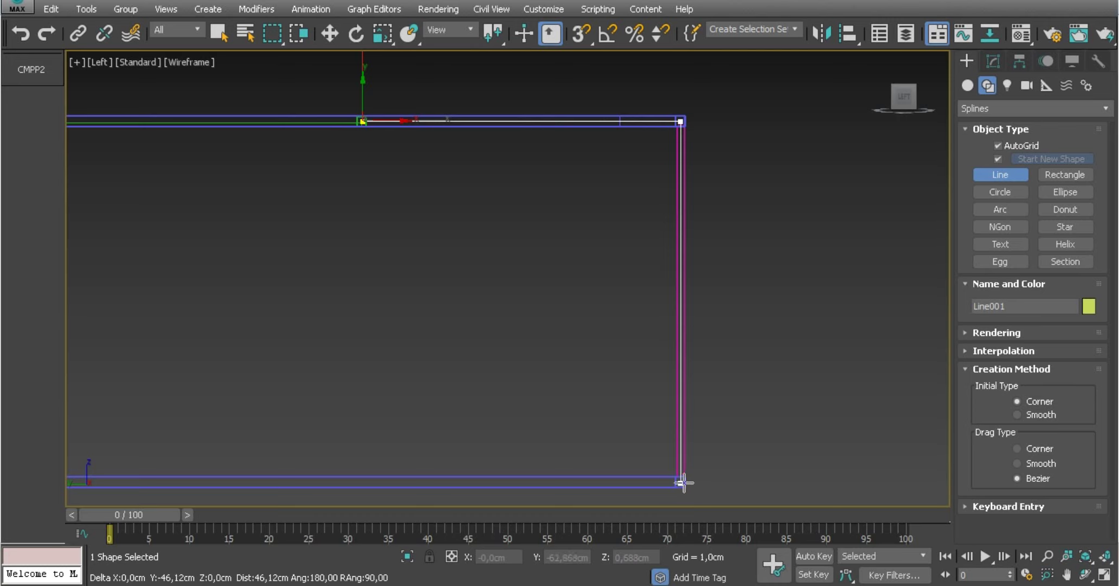
left_click(681, 480)
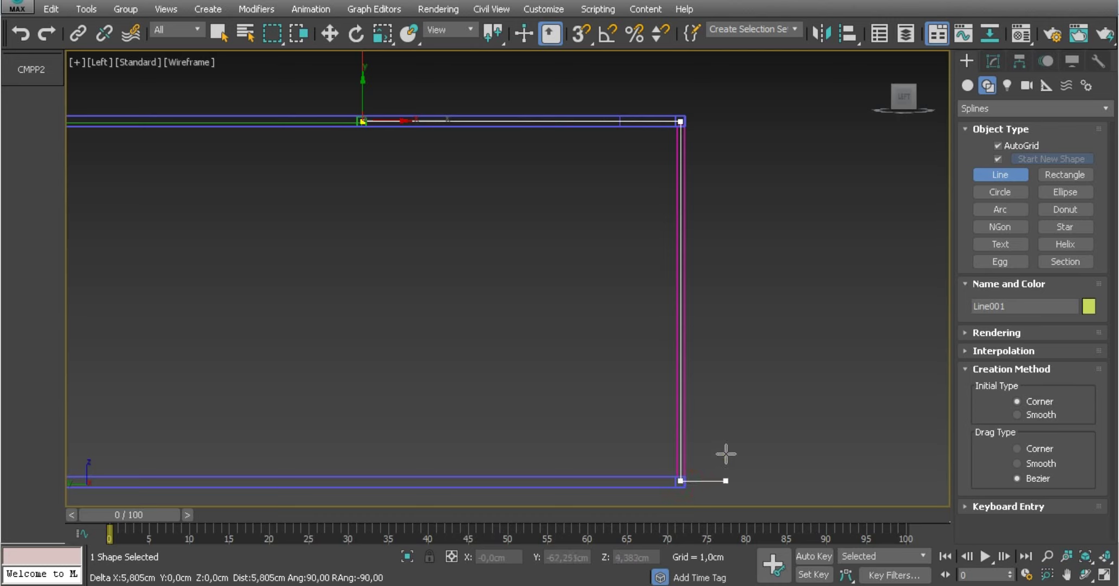
right_click(751, 345)
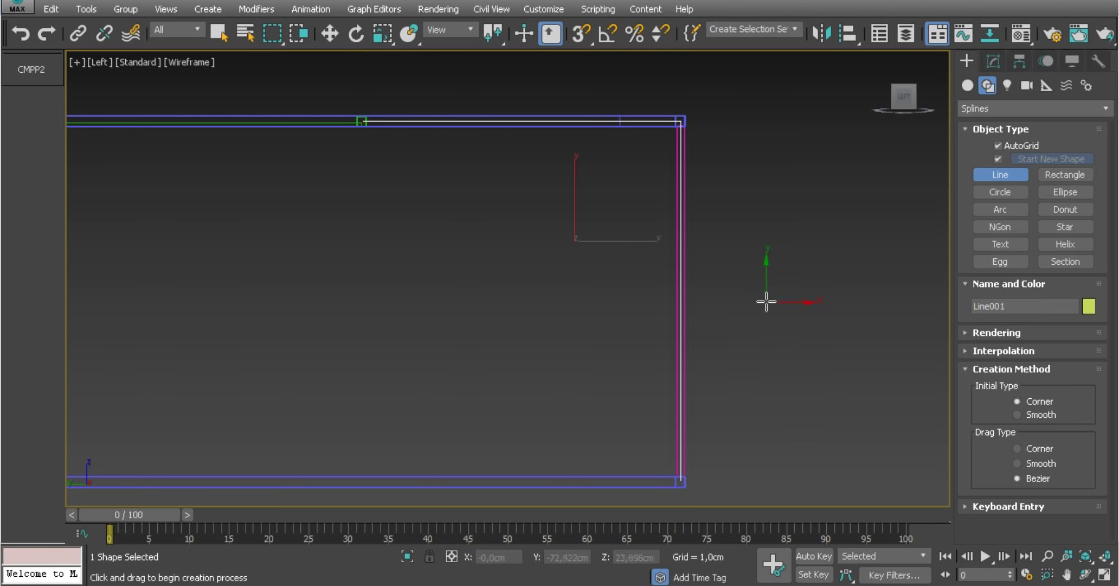
scroll(766, 301, "down", 2)
middle_click_drag(660, 302, 614, 330, "alt")
Switch to the Move tool and the Perspective view, framing the new line.
key("w")
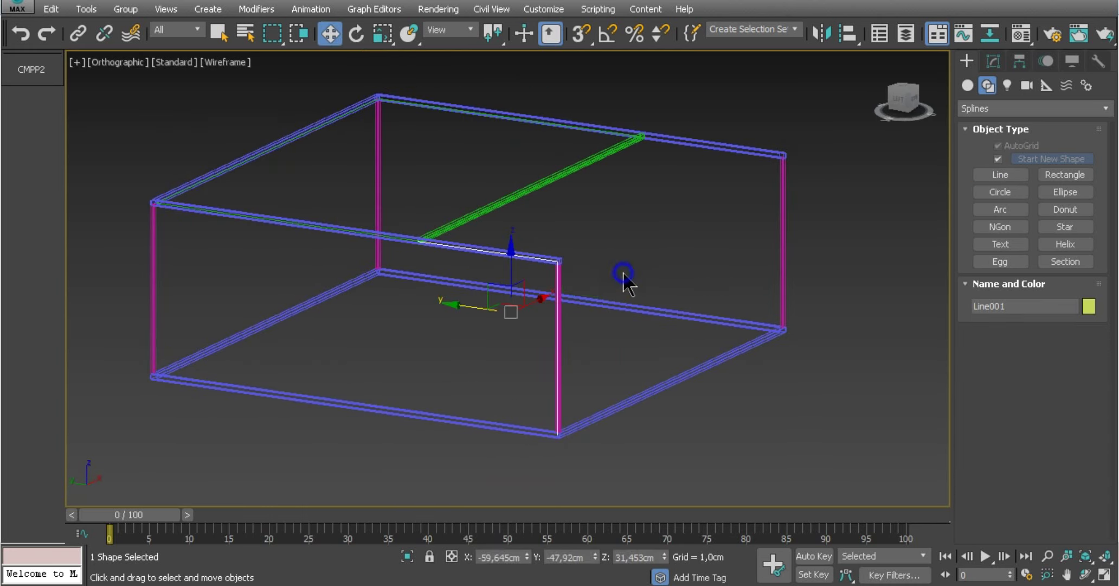
middle_click_drag(596, 277, 572, 299)
left_click(138, 66)
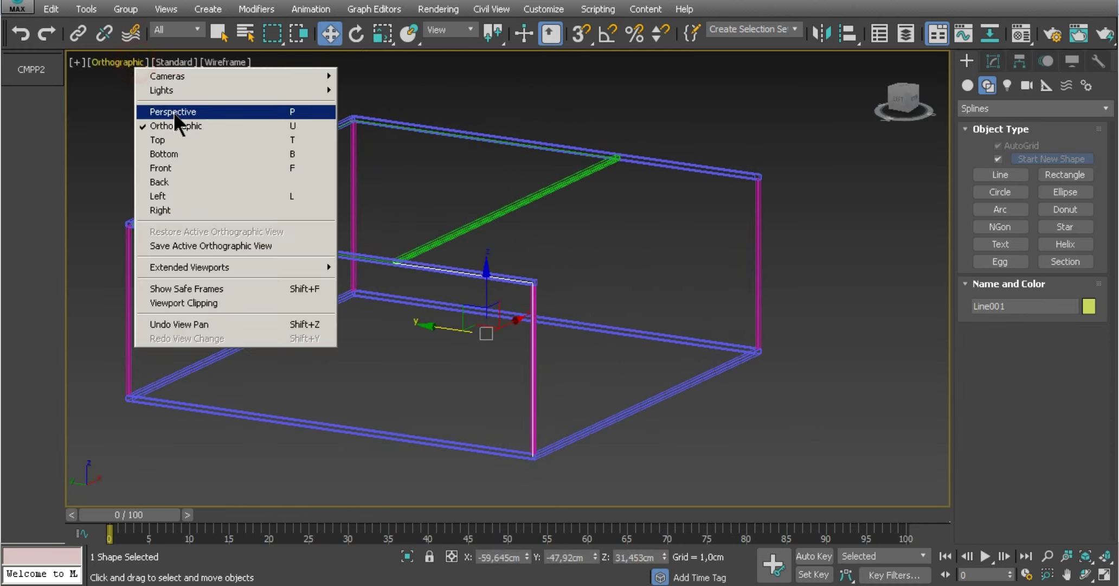
left_click(163, 110)
mouse_move(504, 283)
middle_mouse_down("alt")
mouse_move(454, 317)
mouse_move(397, 331)
mouse_move(471, 386)
mouse_move(333, 259)
middle_mouse_up("alt")
middle_click_drag(314, 200, 376, 211, "alt")
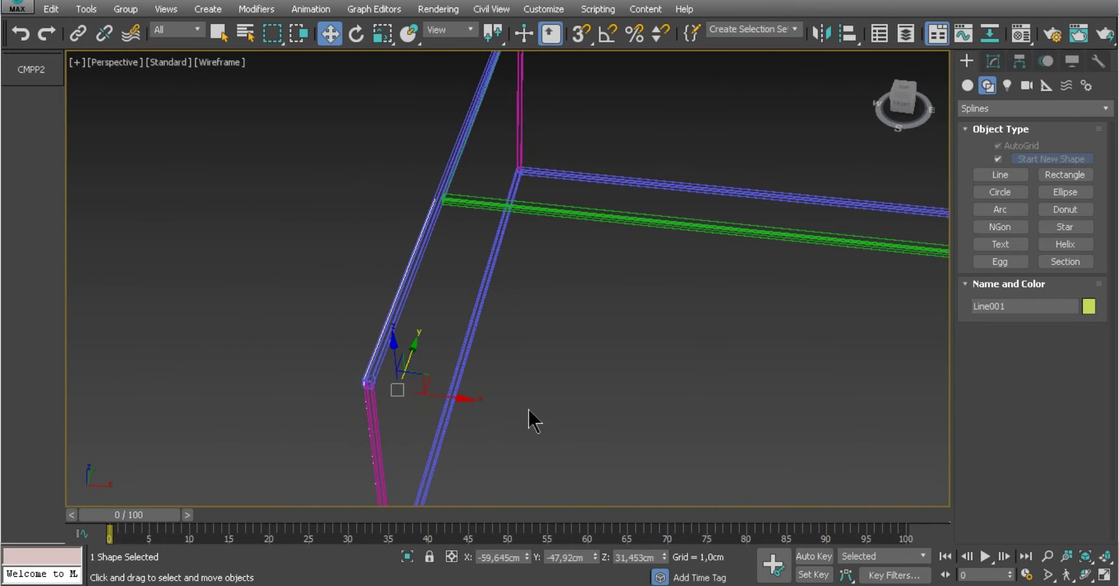
middle_click_drag(528, 407, 477, 383, "alt")
Turn on edged-face shading and slide Line001 along X inside the frame.
key("F3")
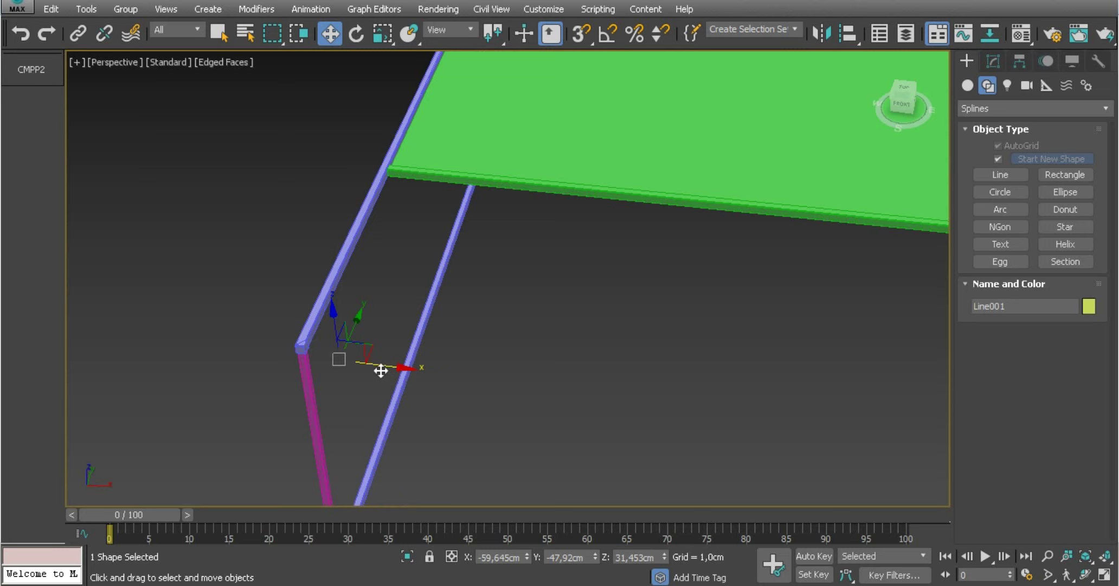
left_click_drag(380, 371, 418, 380)
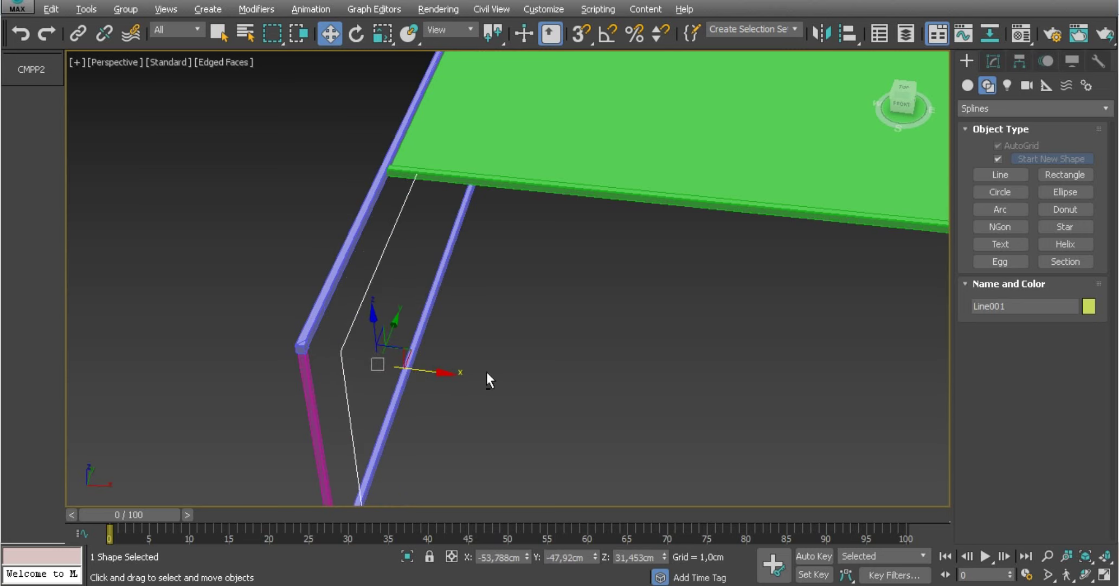
key("alt+Tab")
key("alt+Tab")
mouse_move(529, 392)
middle_mouse_down("alt")
mouse_move(527, 369)
mouse_move(350, 259)
mouse_move(547, 399)
mouse_move(1016, 218)
middle_mouse_up("alt")
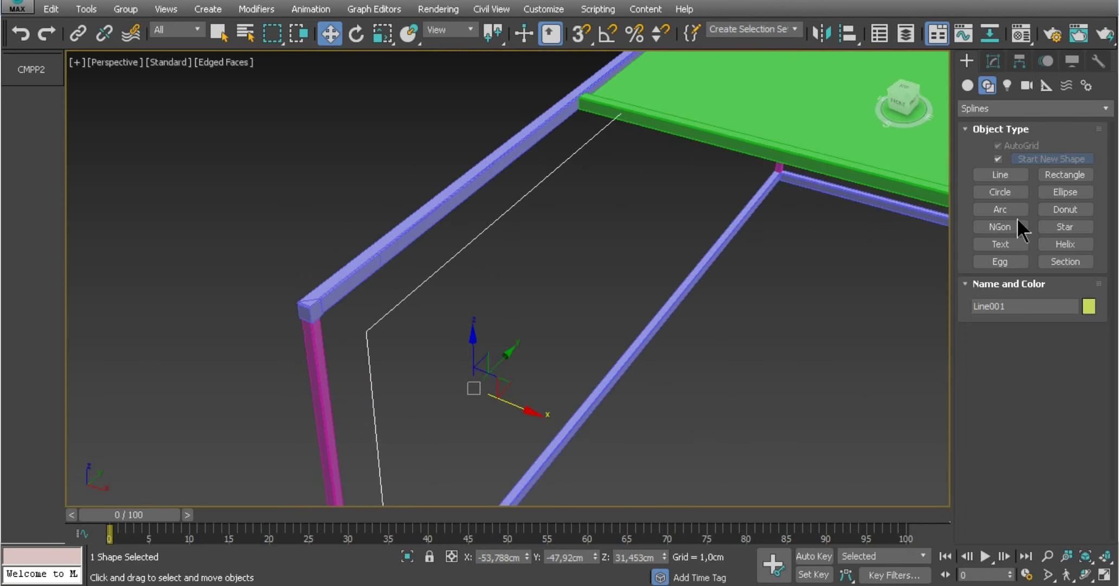
Enable rendering of Line001 as solid geometry in its Rendering rollout.
left_click(992, 61)
left_click(971, 313)
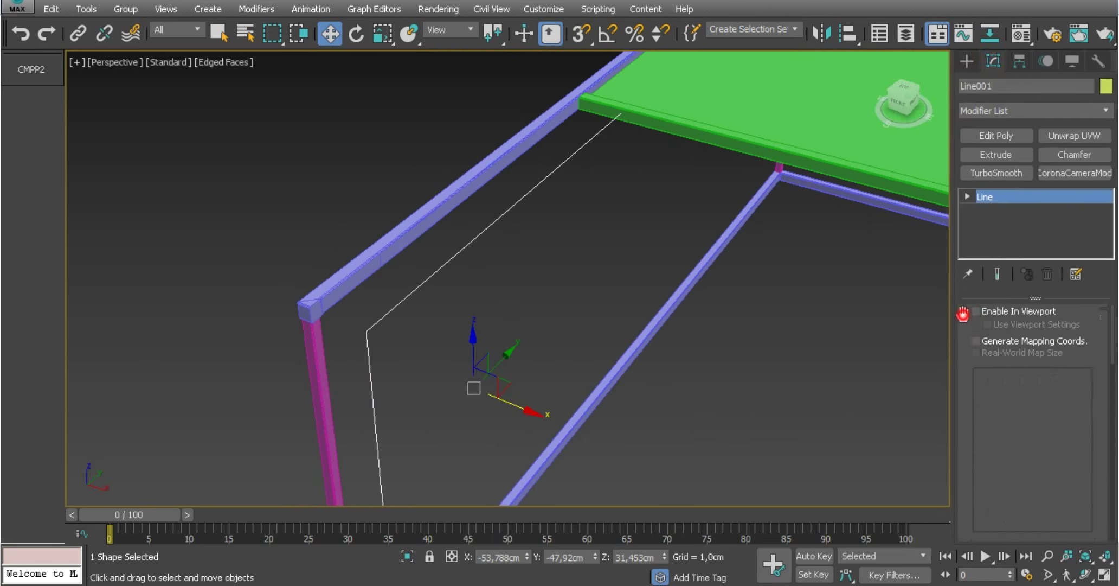
left_click_drag(977, 356, 976, 410)
left_click(976, 341)
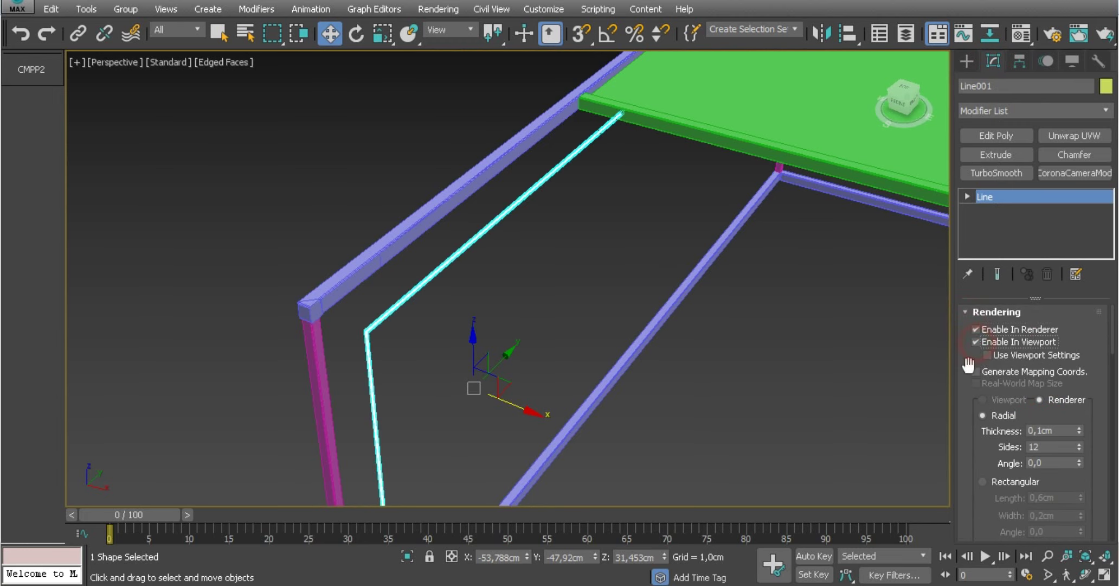
scroll(971, 336, "down", 2)
scroll(392, 310, "up", 5)
scroll(393, 310, "down", 5)
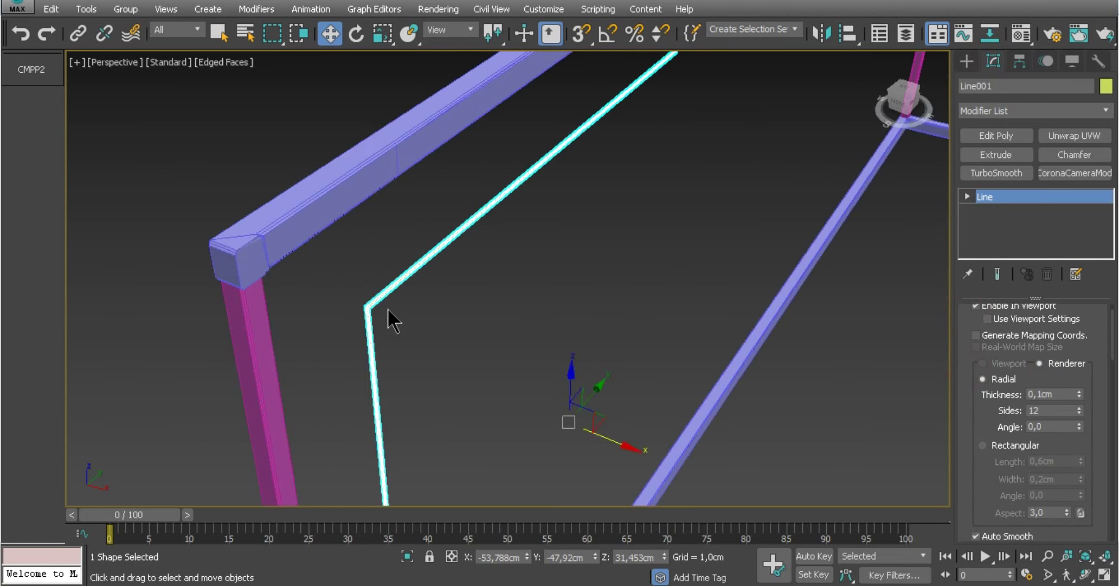
middle_click_drag(390, 315, 425, 320, "alt")
scroll(524, 328, "up", 4)
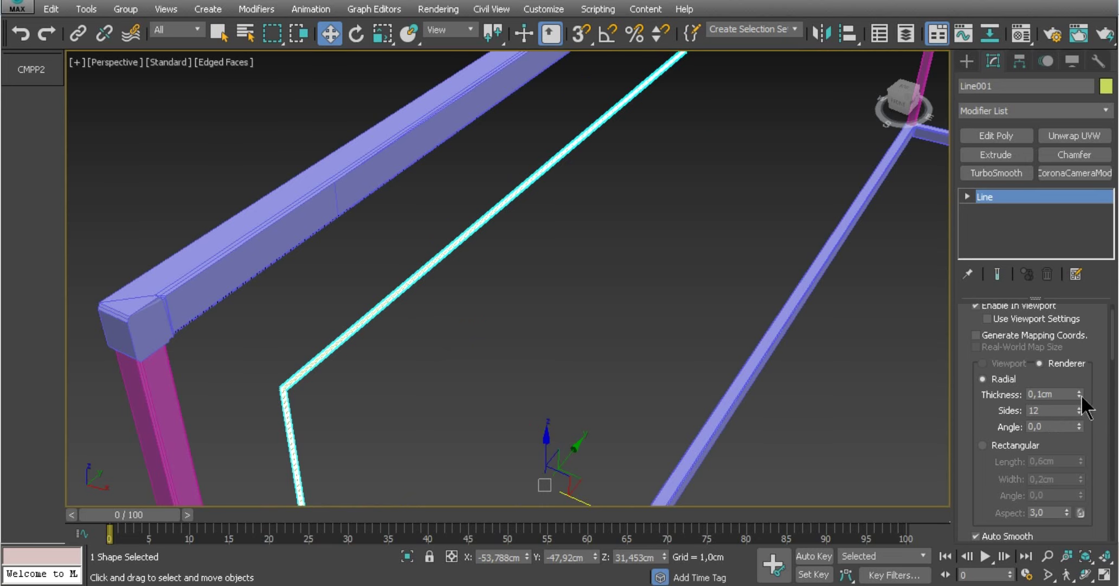
Drag the line's thickness up to about 0,478cm and check it in default shading.
left_click_drag(1079, 394, 1041, 83)
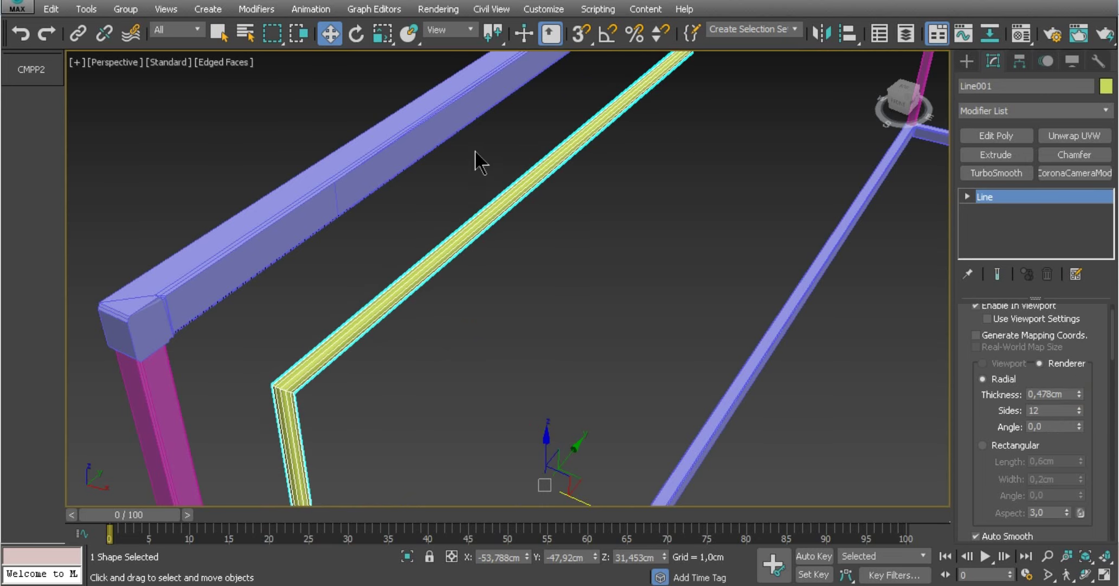
scroll(558, 283, "down", 3)
middle_click_drag(558, 283, 605, 251, "alt")
left_click(610, 262)
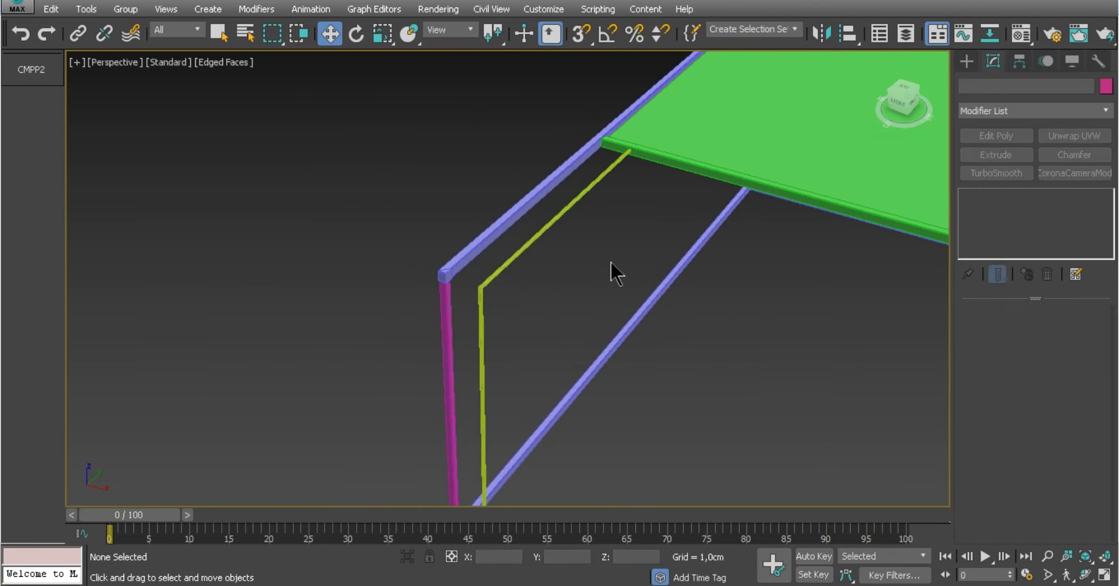
key("F4")
mouse_move(545, 298)
middle_mouse_down("alt")
mouse_move(593, 298)
mouse_move(581, 310)
mouse_move(567, 290)
middle_mouse_up("alt")
Set the yellow line's radial thickness to 0,7cm after trying 1 and 0,5.
left_click(564, 290)
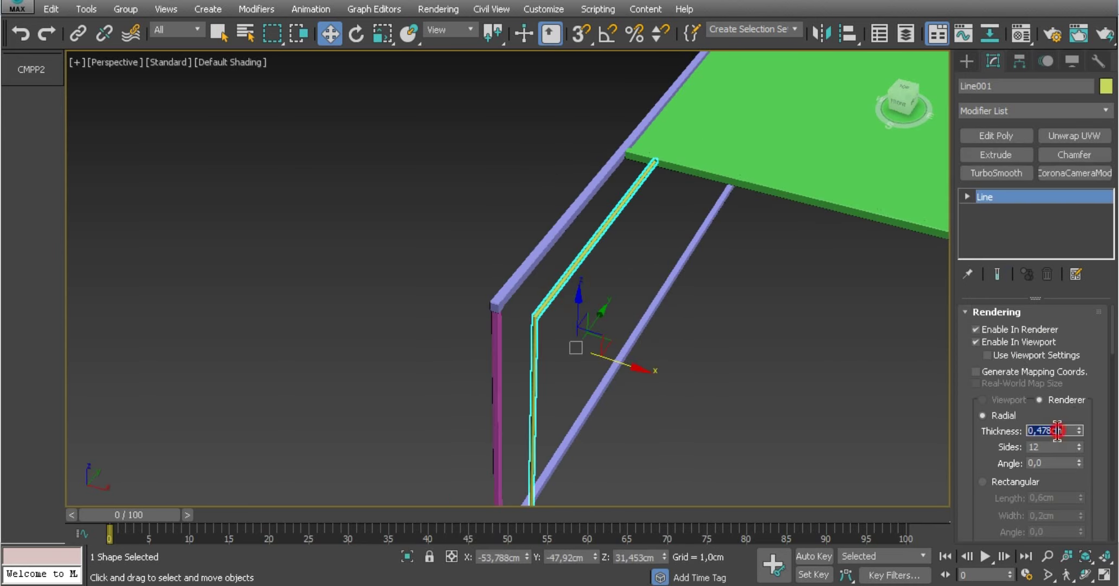
type("1")
key("Return")
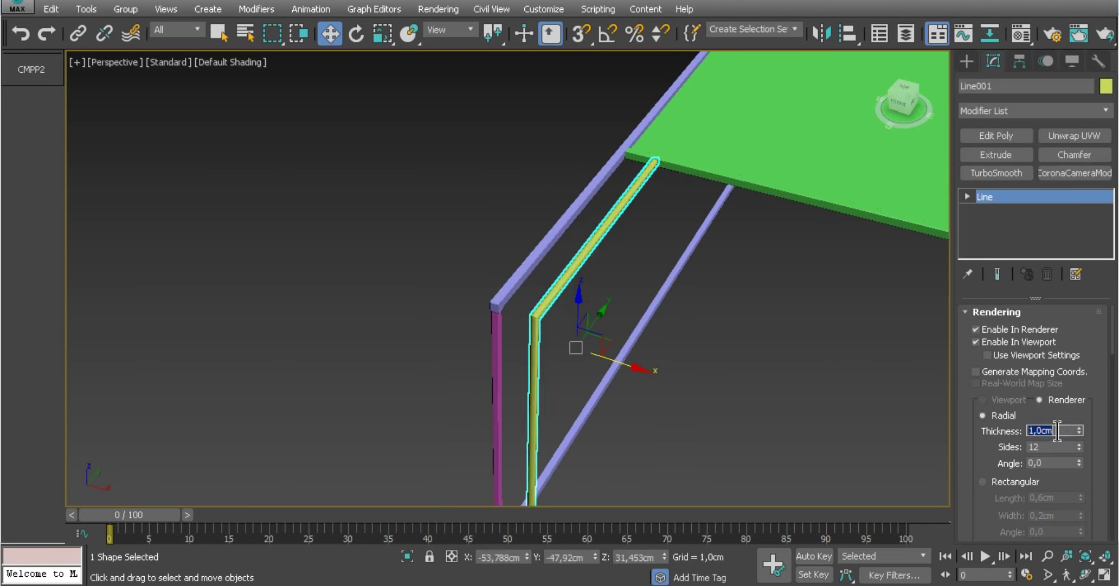
type("5")
key("Return")
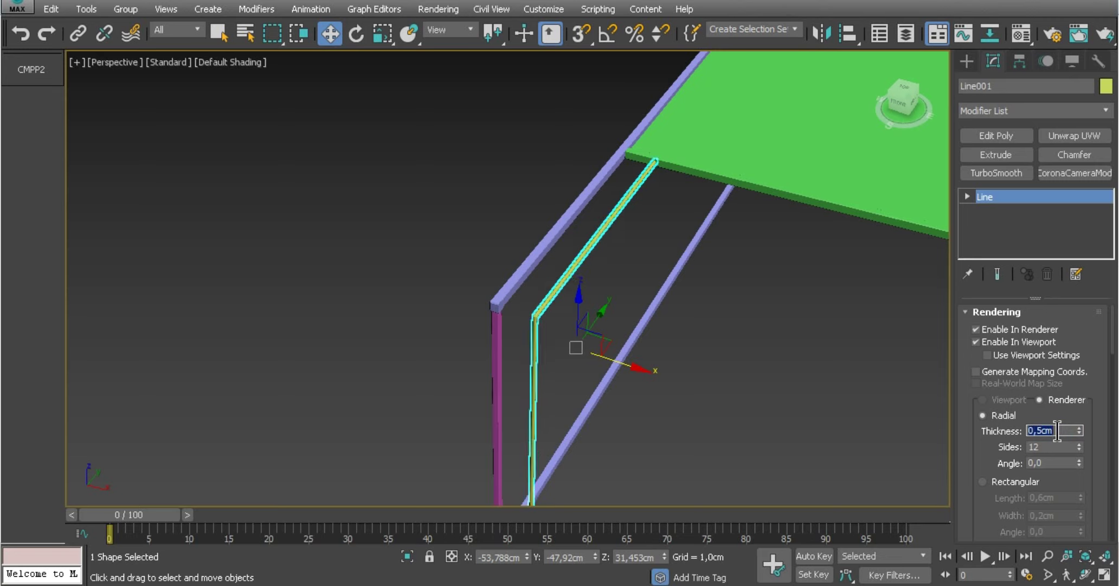
key("Return")
left_click(860, 376)
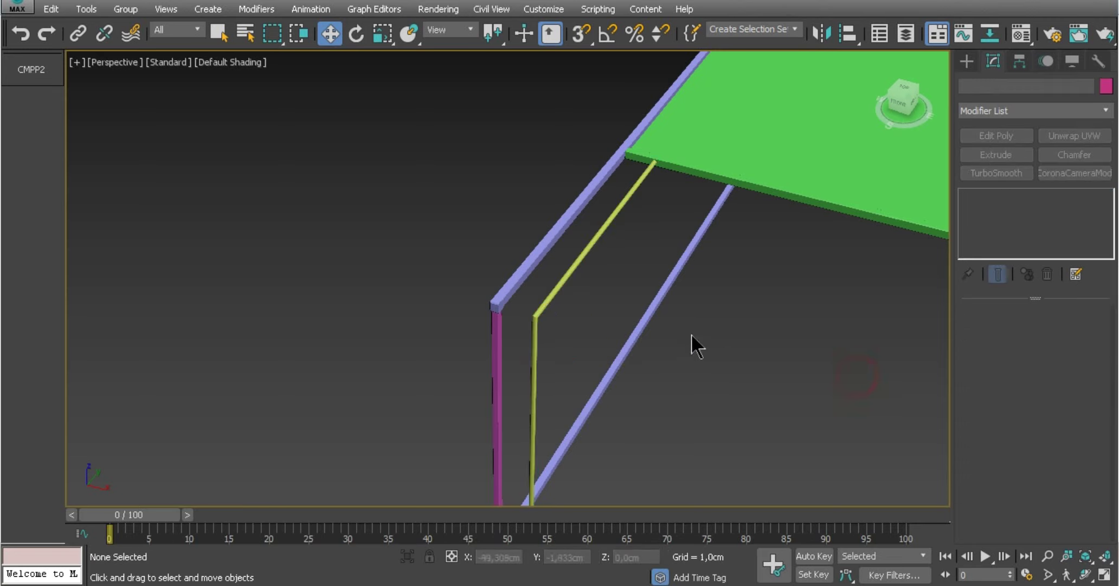
mouse_move(691, 336)
middle_mouse_down("alt")
mouse_move(621, 295)
mouse_move(601, 305)
middle_mouse_up("alt")
left_click(622, 296)
Switch to Top view and slide Line001 left along X to -54,388 cm near the frame edge.
left_click(116, 62)
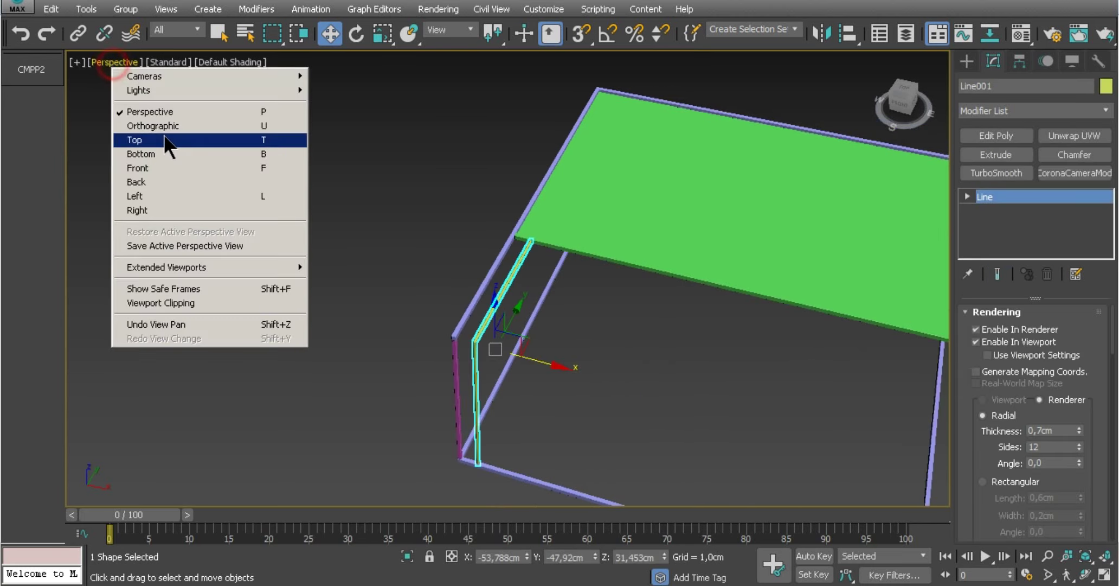
left_click(172, 142)
scroll(545, 302, "down", 4)
scroll(545, 302, "down", 5)
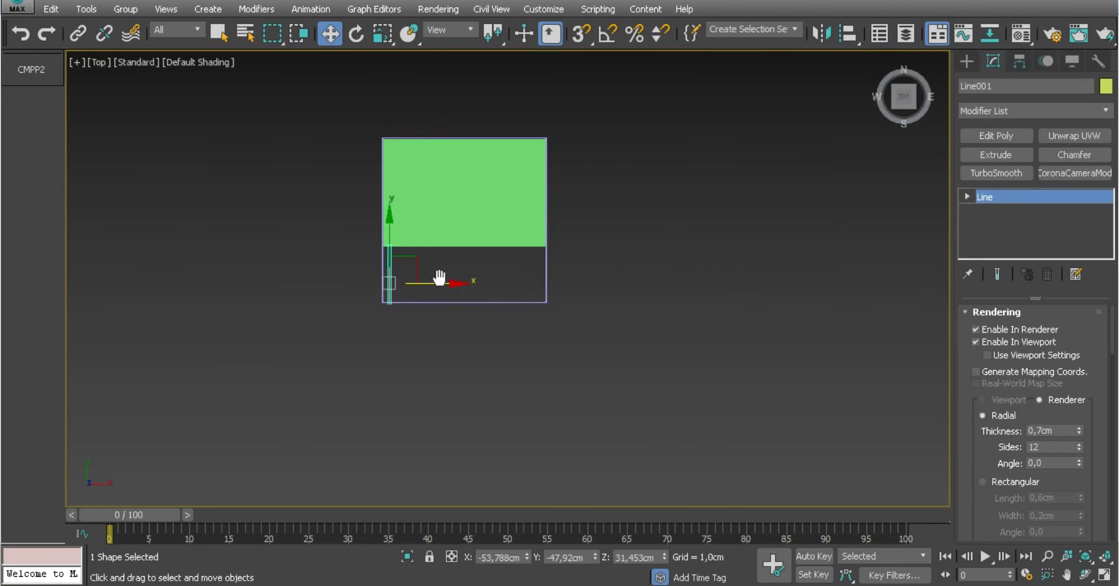
scroll(452, 311, "up", 6)
middle_click_drag(444, 343, 532, 342)
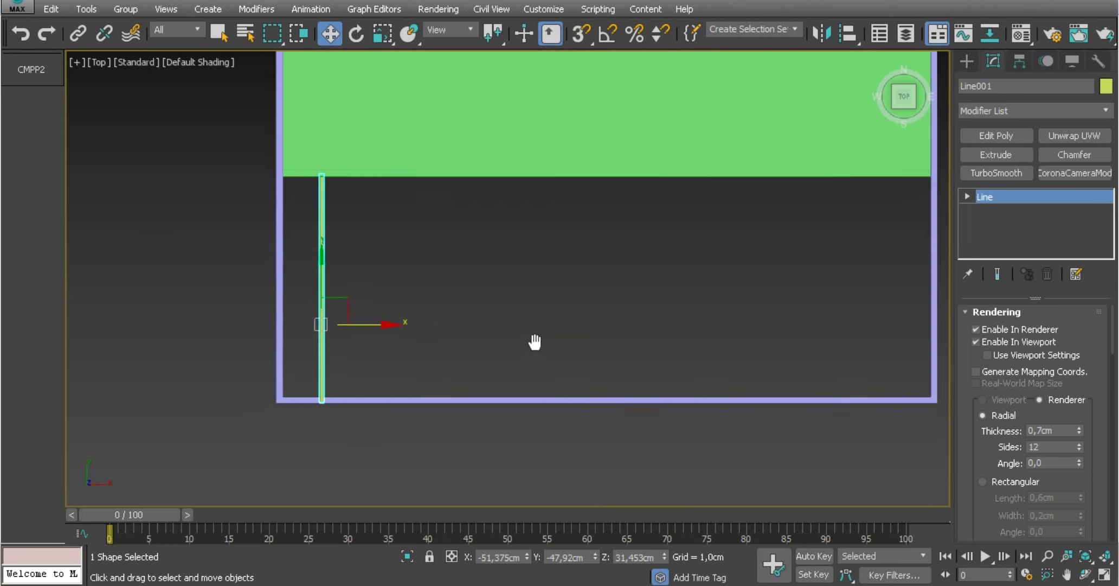
scroll(534, 334, "down", 2)
left_click_drag(381, 332, 368, 327)
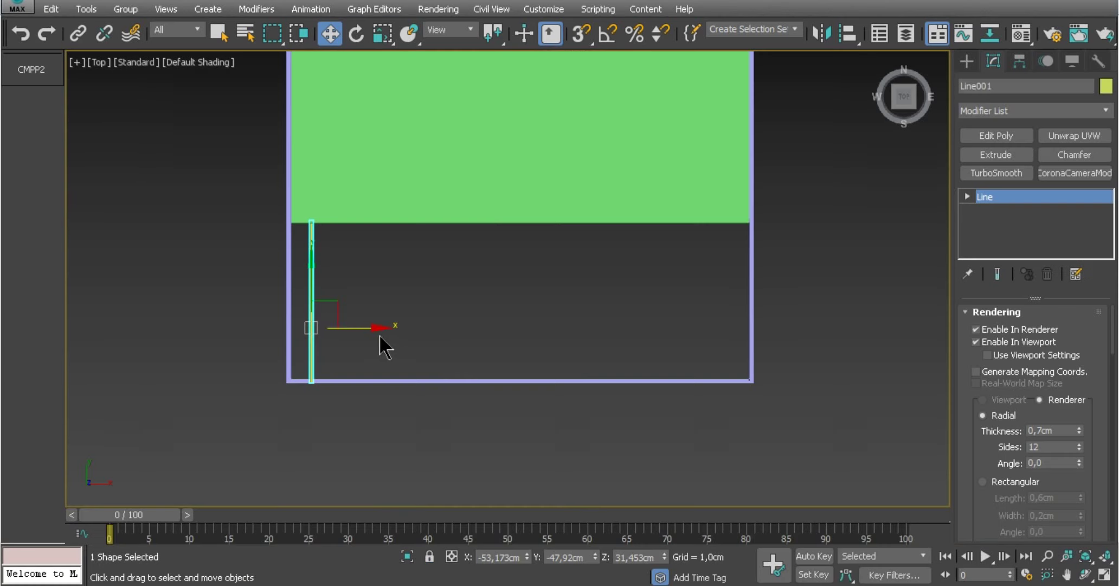
left_click_drag(352, 327, 347, 329)
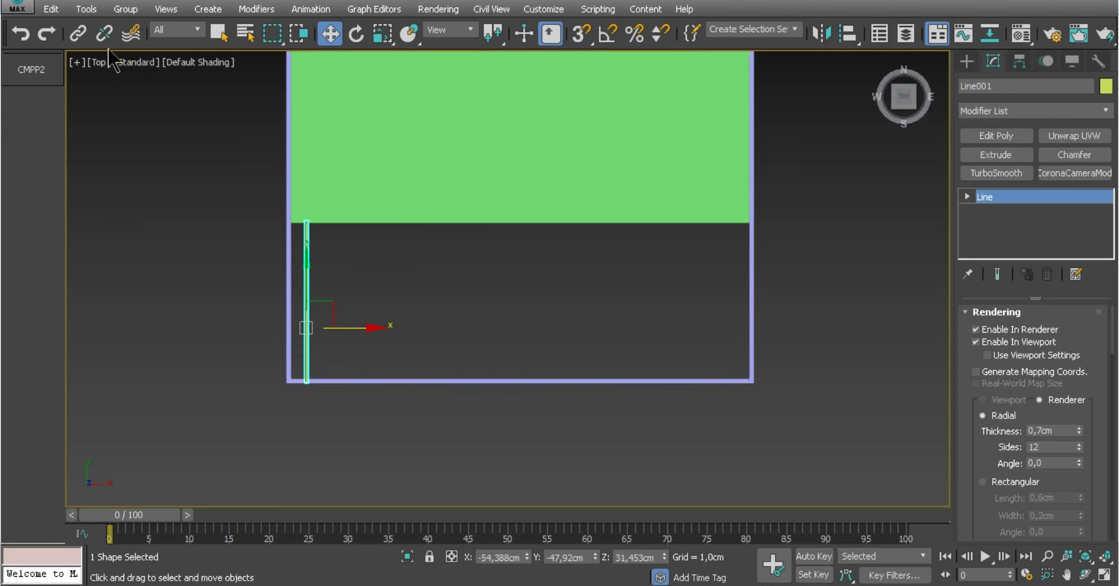
left_click(87, 9)
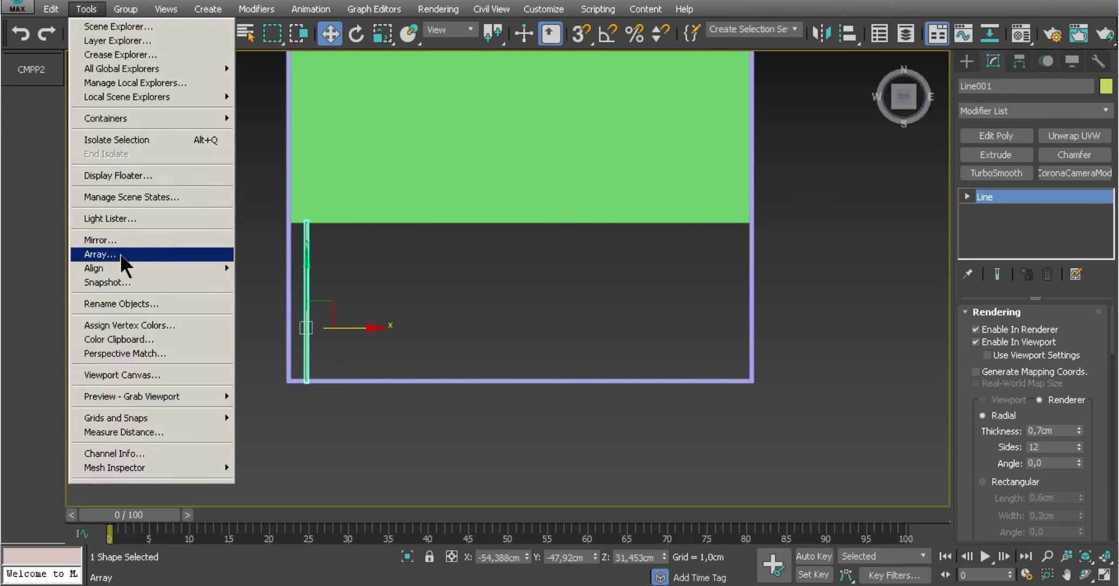
Open the Array dialog and preview a Totals Move X array of the rod.
left_click(110, 240)
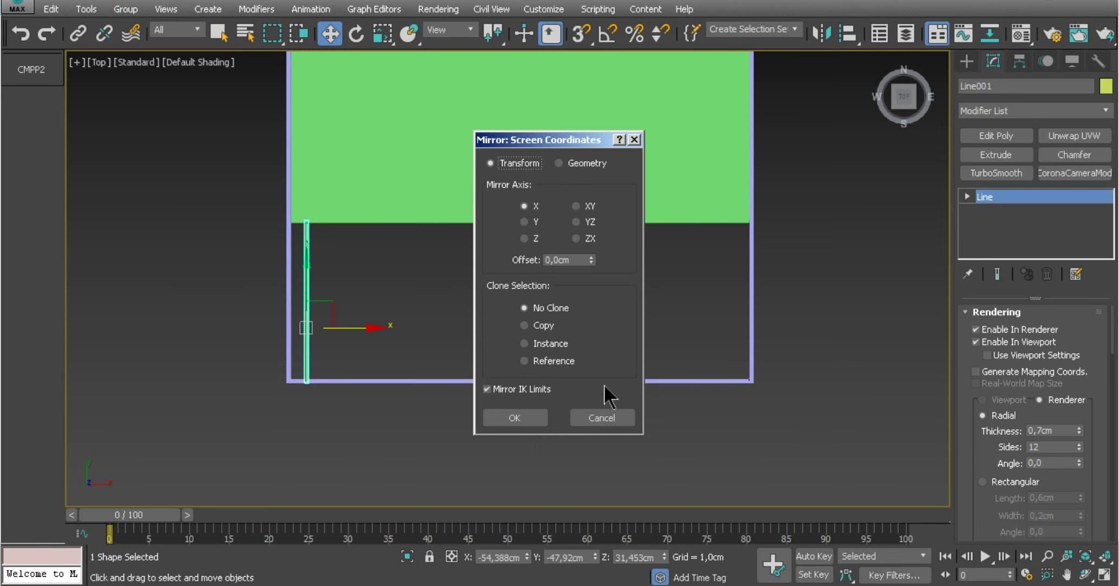
left_click(601, 418)
left_click(91, 13)
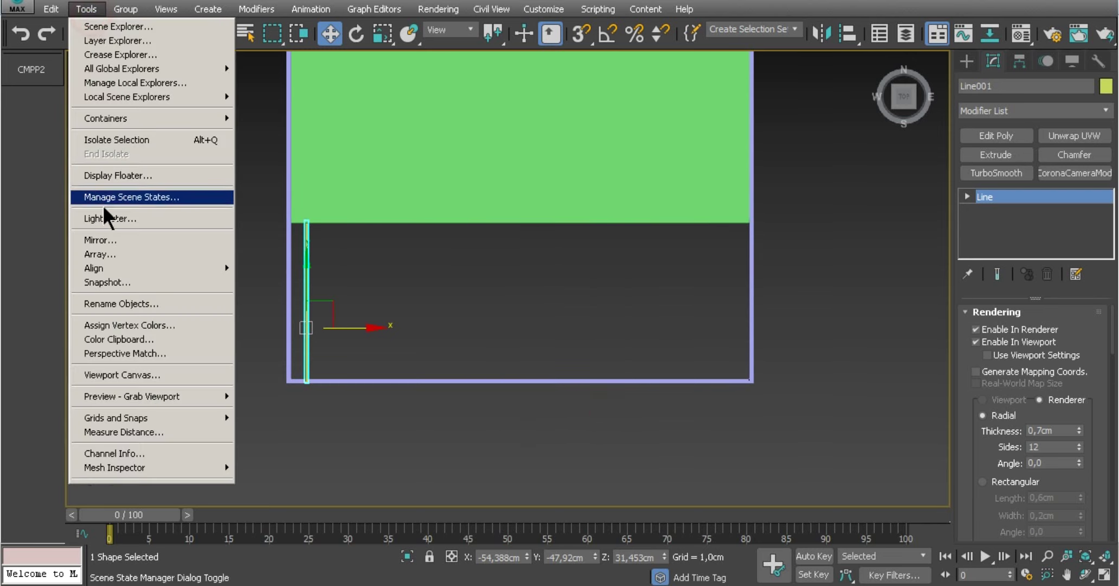
left_click(107, 252)
left_click_drag(547, 154, 677, 51)
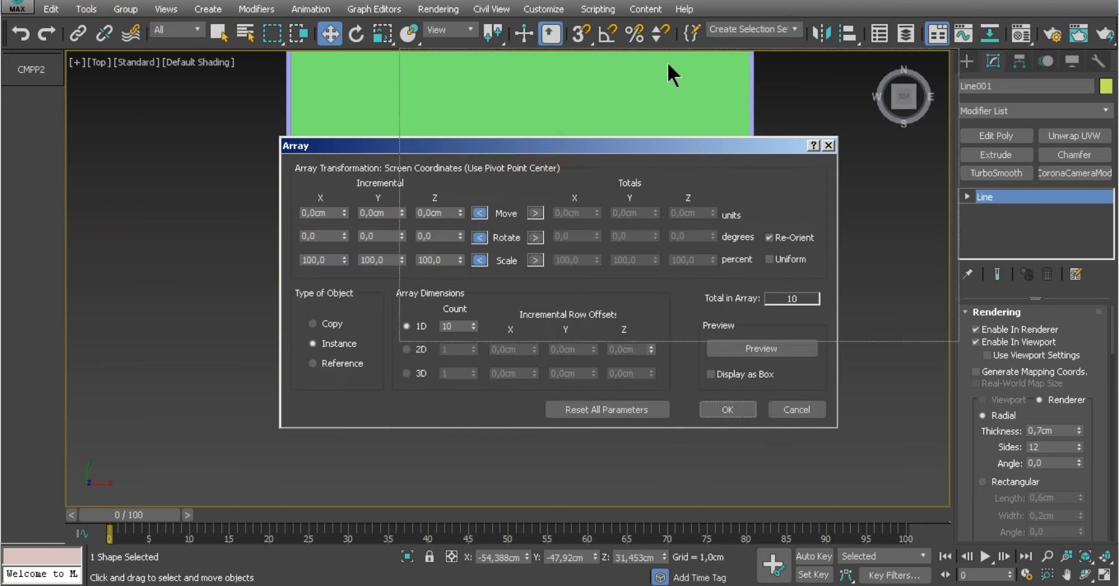
middle_click_drag(349, 292, 228, 392)
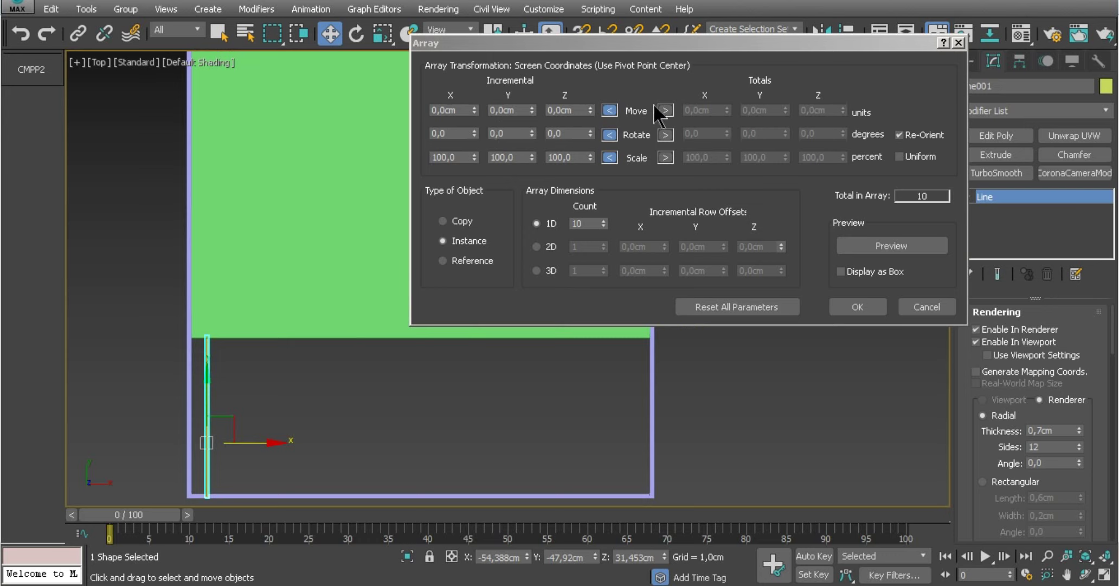
left_click(667, 110)
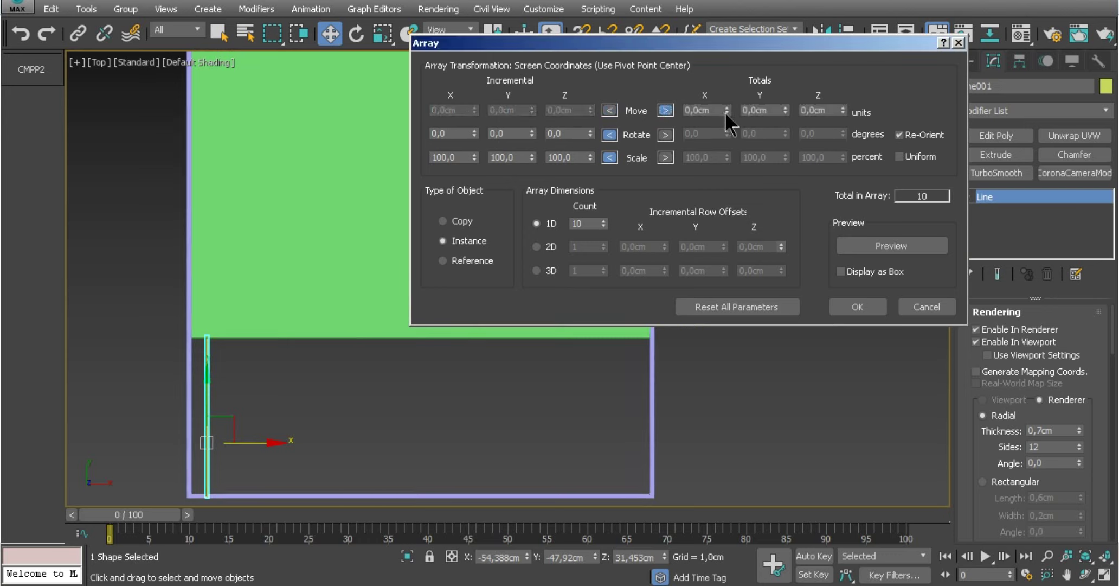
left_click_drag(727, 110, 729, 87)
left_click(865, 248)
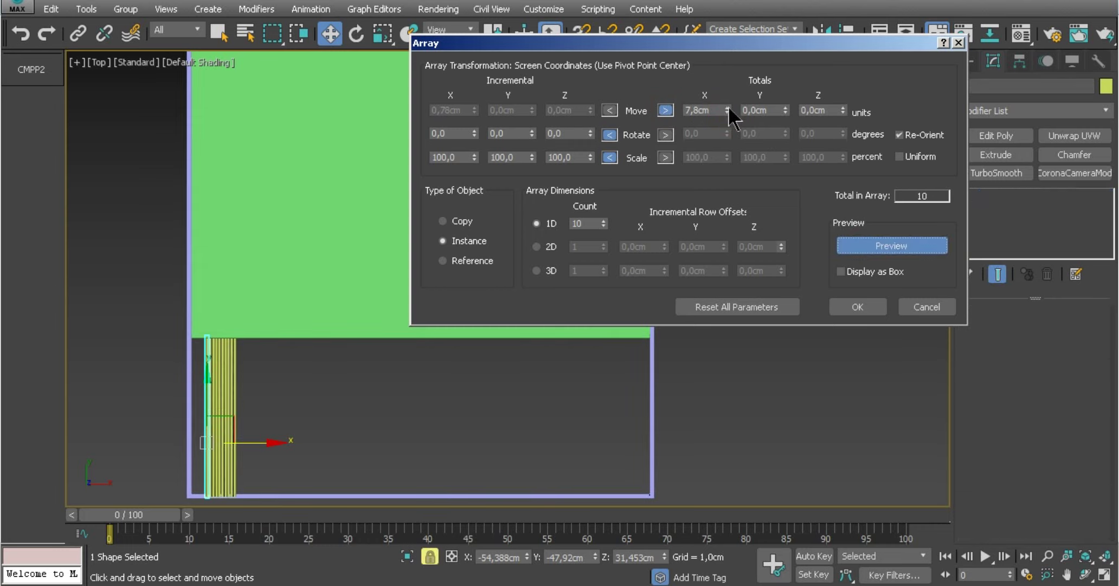
Tune the array to 29 instanced rods over 114,1 cm along X and create it.
left_click_drag(728, 106, 727, 242)
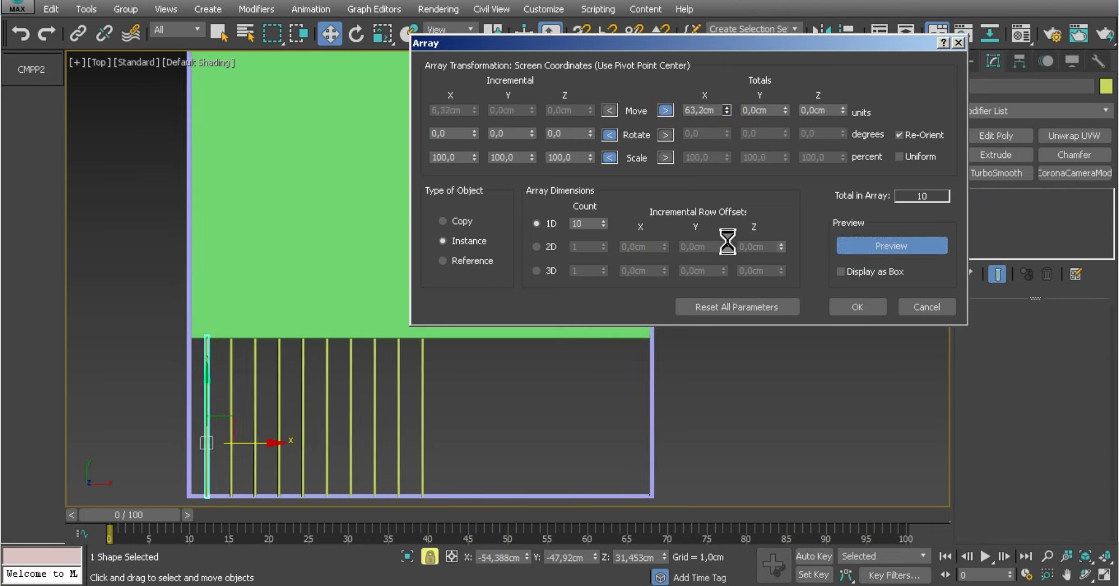
left_click_drag(727, 242, 752, 365)
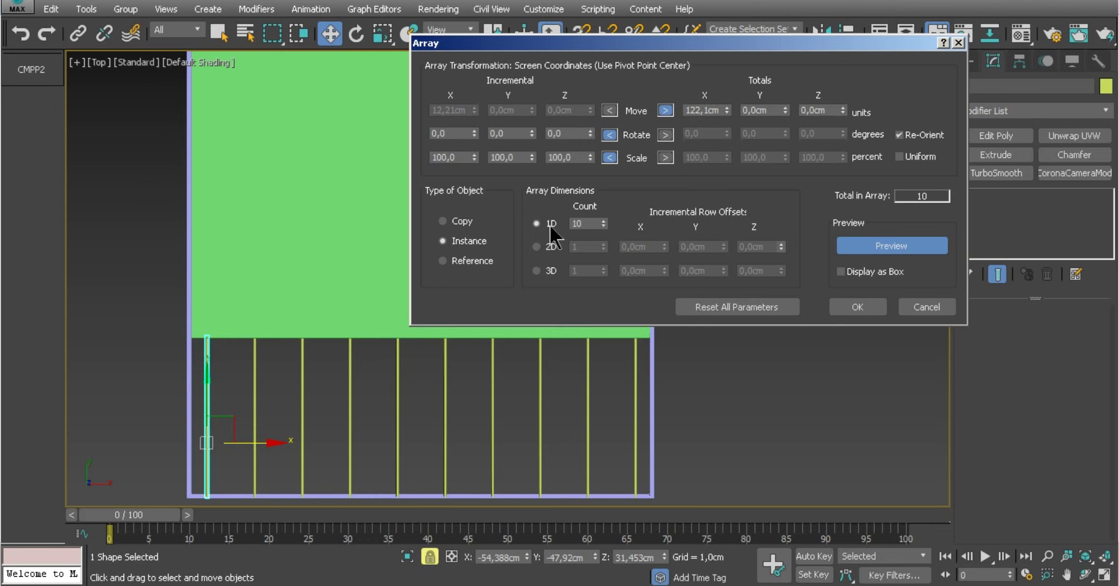
mouse_move(603, 225)
left_mouse_down()
mouse_move(602, 201)
mouse_move(591, 220)
left_mouse_up()
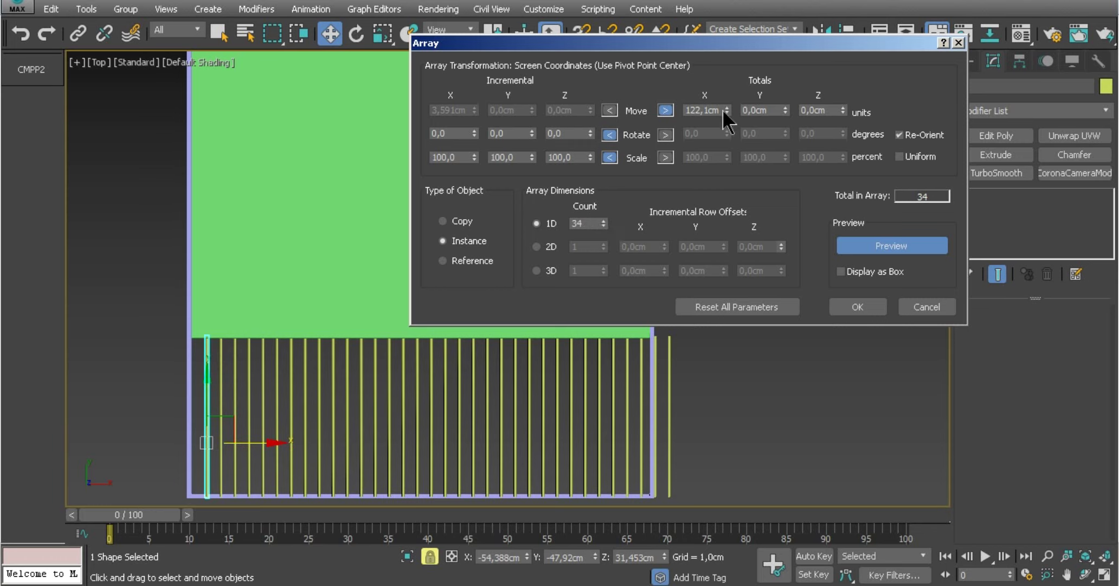
left_click_drag(726, 110, 727, 140)
left_click_drag(731, 172, 734, 187)
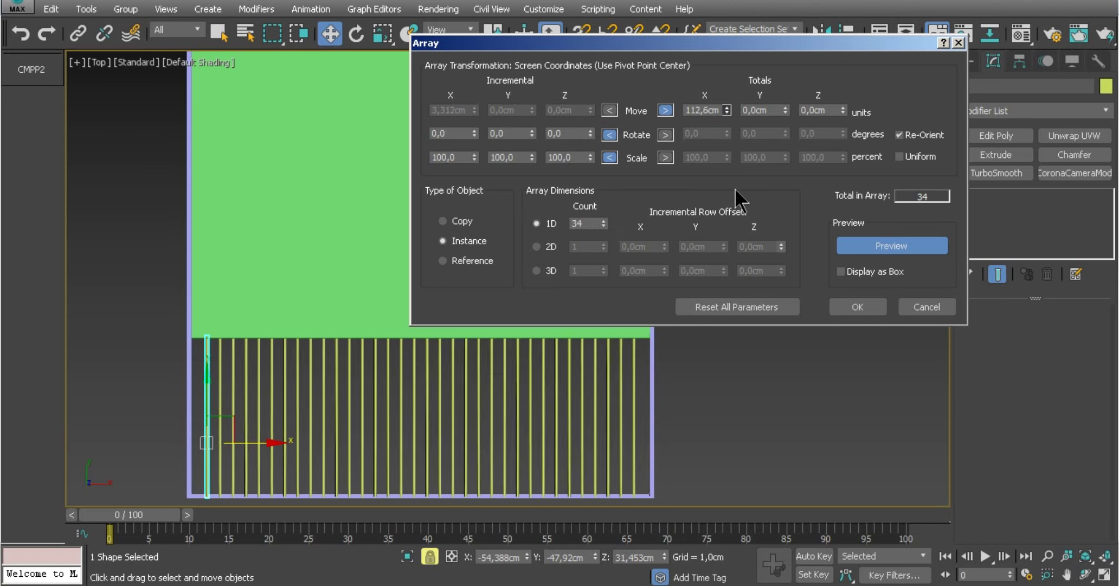
left_click(603, 226)
left_click(603, 226)
left_click(603, 226)
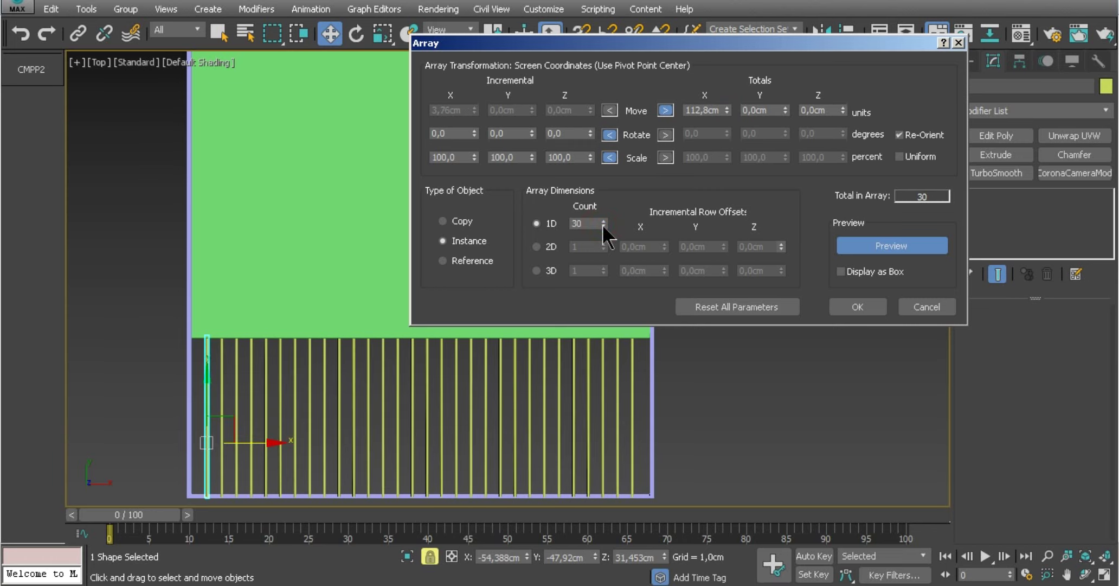
left_click(603, 225)
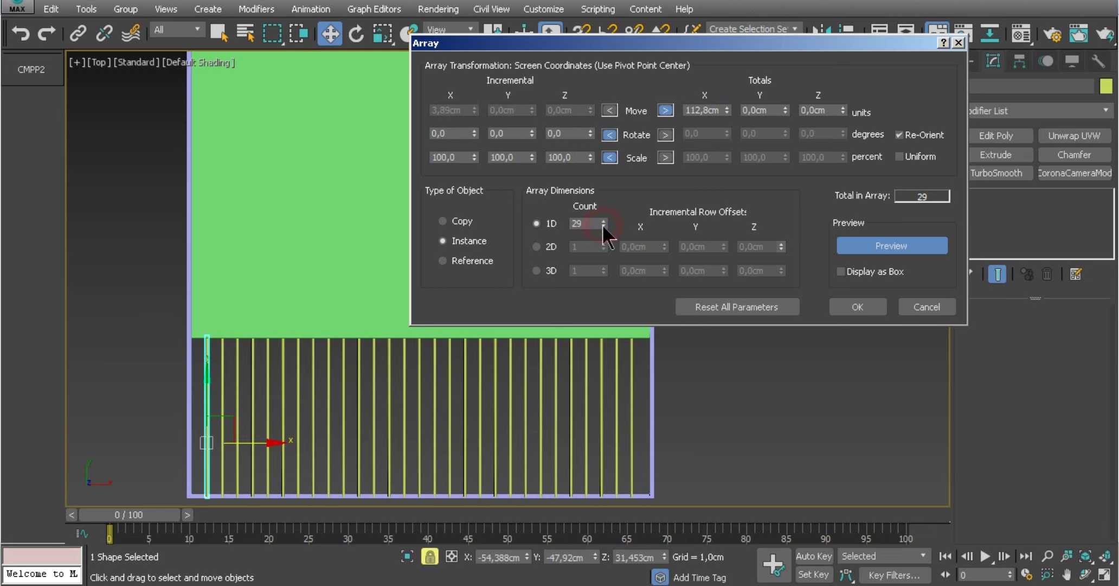
left_click(728, 108)
left_click(728, 107)
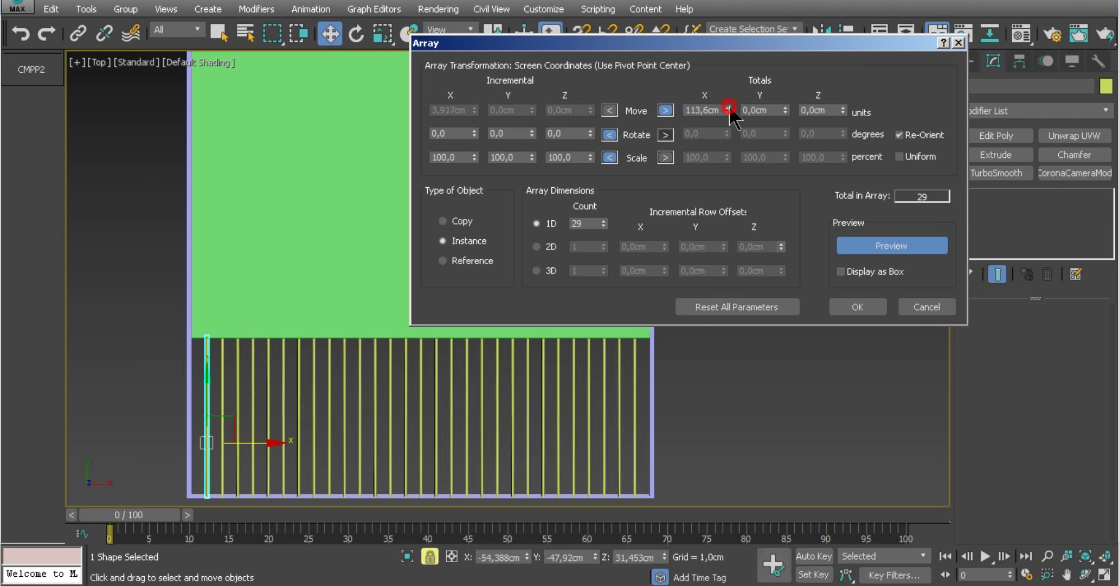
left_click(728, 107)
left_click(726, 113)
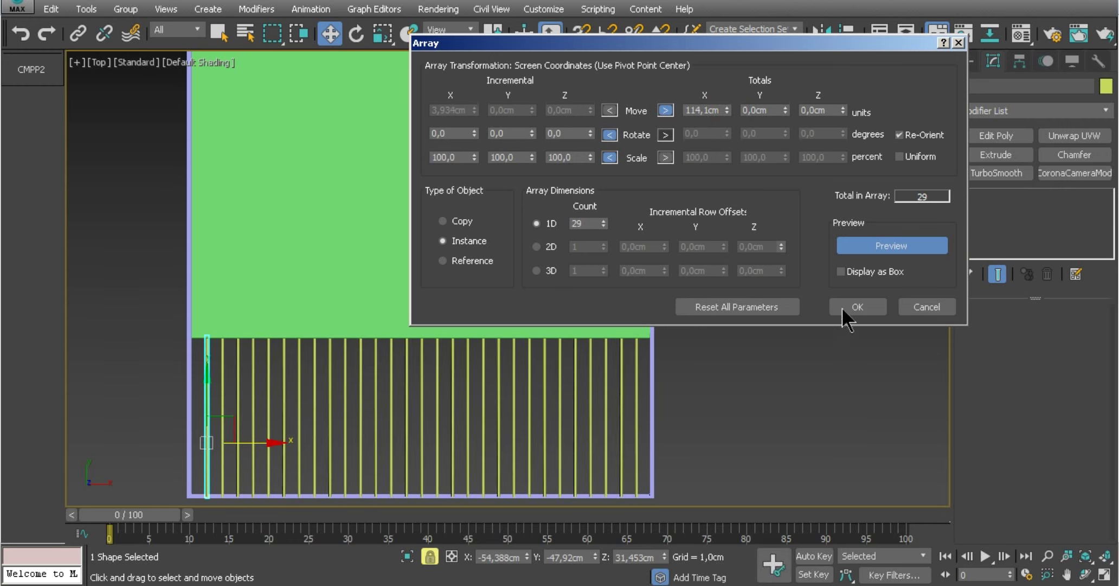
left_click(857, 305)
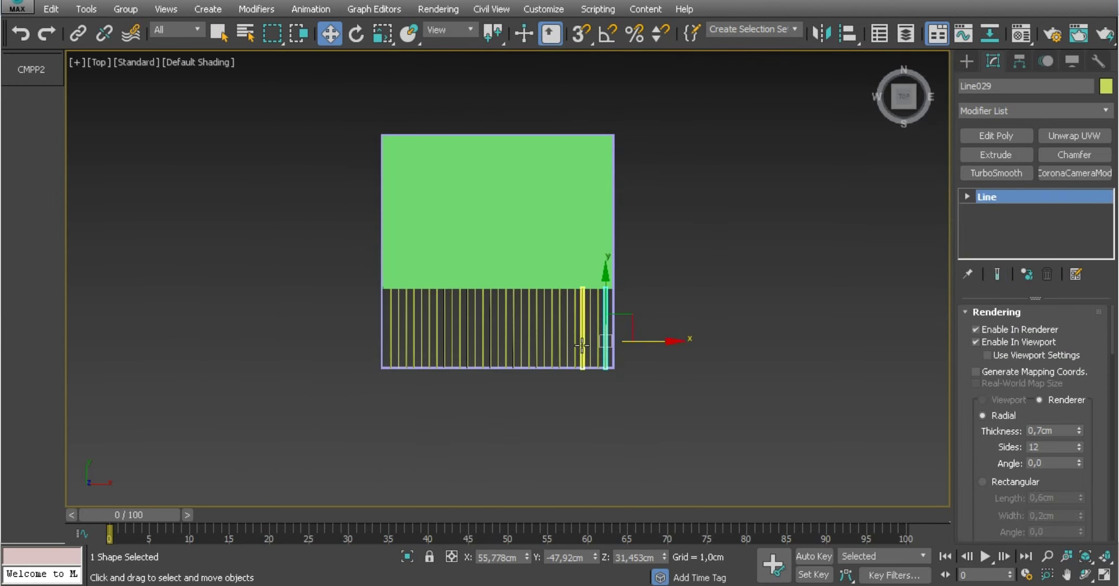
Switch the viewport to Perspective and orbit toward the table's right corner.
middle_click_drag(612, 302, 558, 302, "alt")
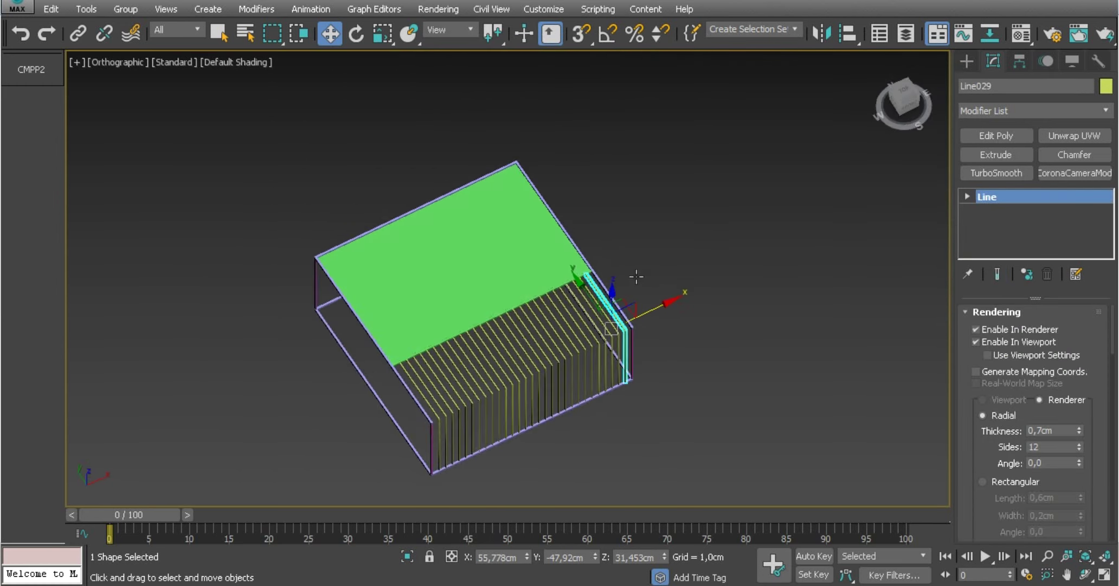
left_click(116, 62)
left_click(158, 111)
left_click(728, 208)
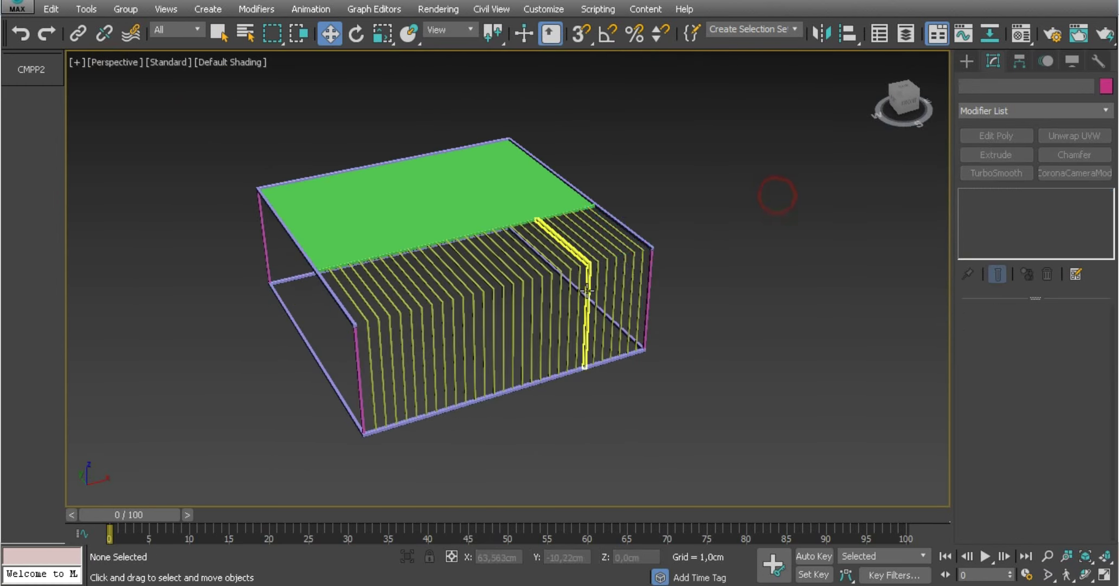
middle_click_drag(774, 192, 656, 230, "alt")
scroll(655, 230, "up", 5)
scroll(651, 240, "up", 2)
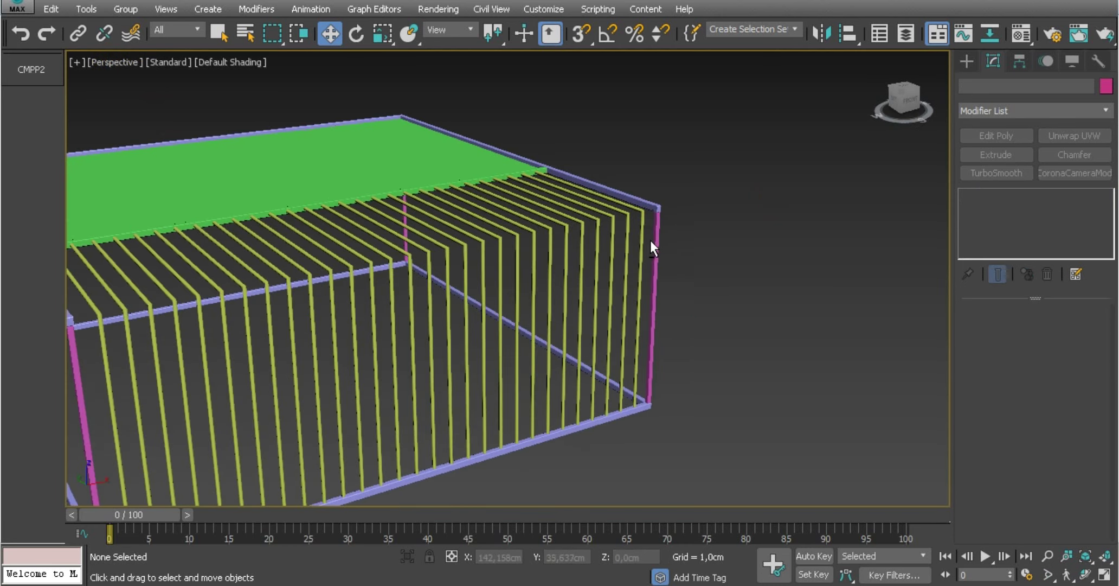
scroll(651, 240, "up", 3)
Box-select the slat lines in batches to check all 29 rods.
left_click_drag(645, 239, 281, 307)
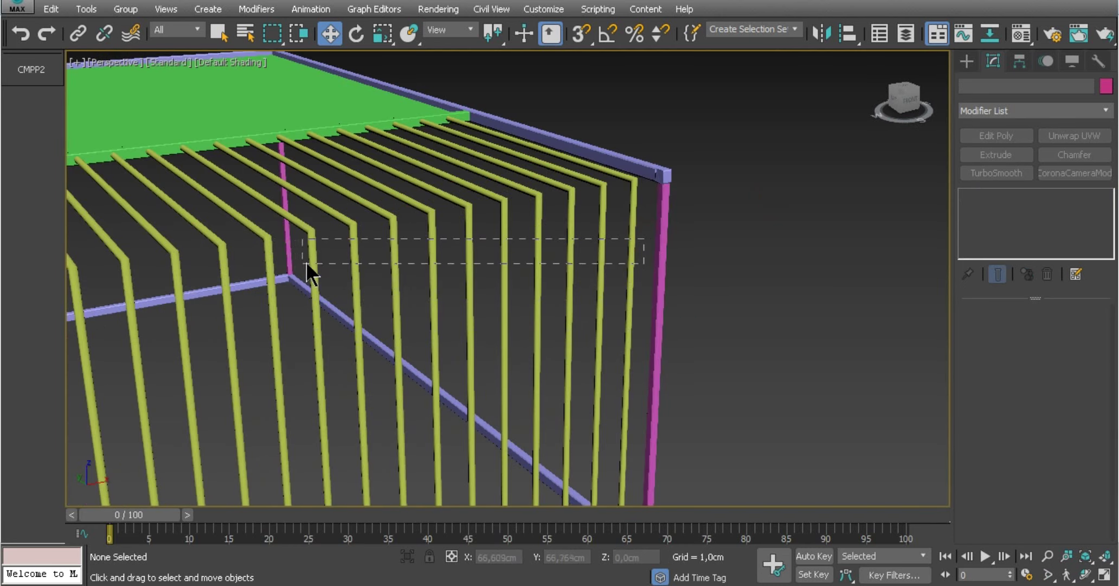
left_click_drag(319, 260, 313, 257)
middle_click_drag(312, 257, 285, 244, "alt")
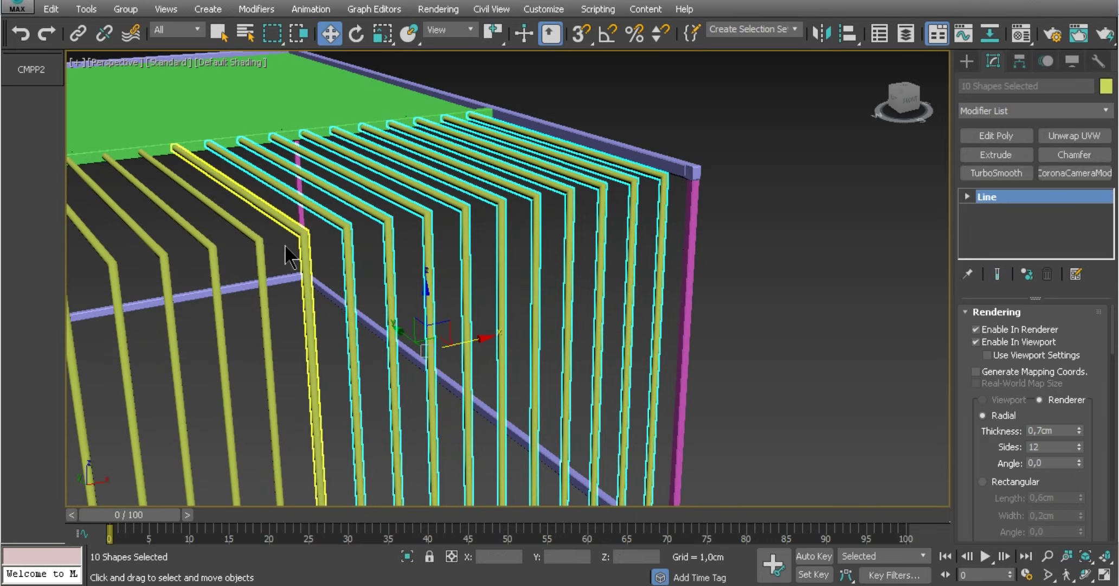
left_click_drag(268, 199, 137, 250, "ctrl")
scroll(325, 250, "down", 1)
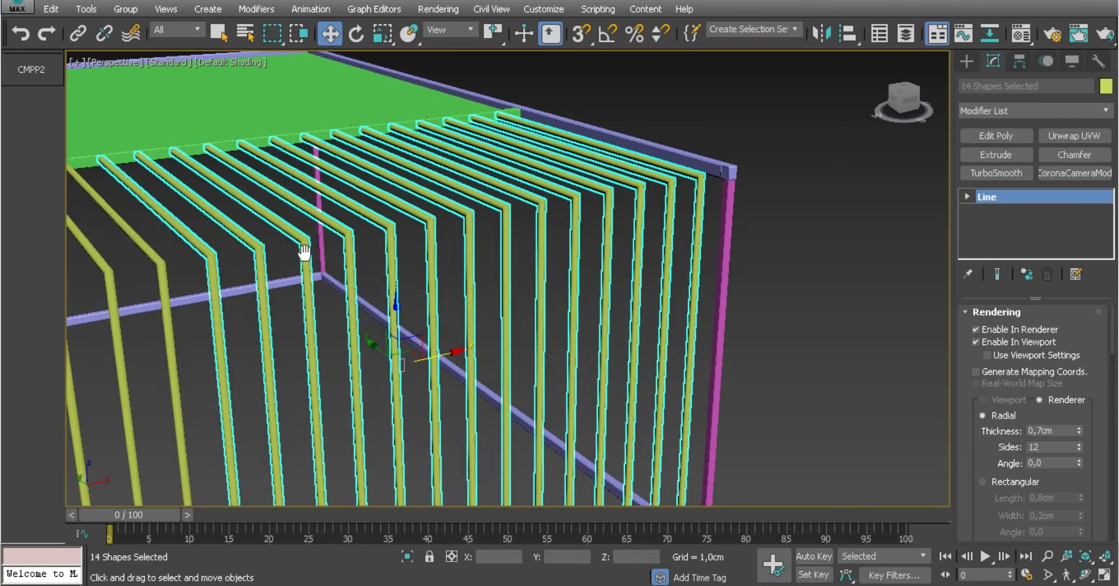
scroll(342, 251, "down", 2)
middle_click_drag(343, 252, 293, 225, "alt")
mouse_move(292, 224)
left_mouse_down()
mouse_move(69, 258)
mouse_move(102, 262)
left_mouse_up()
middle_click_drag(158, 275, 462, 248)
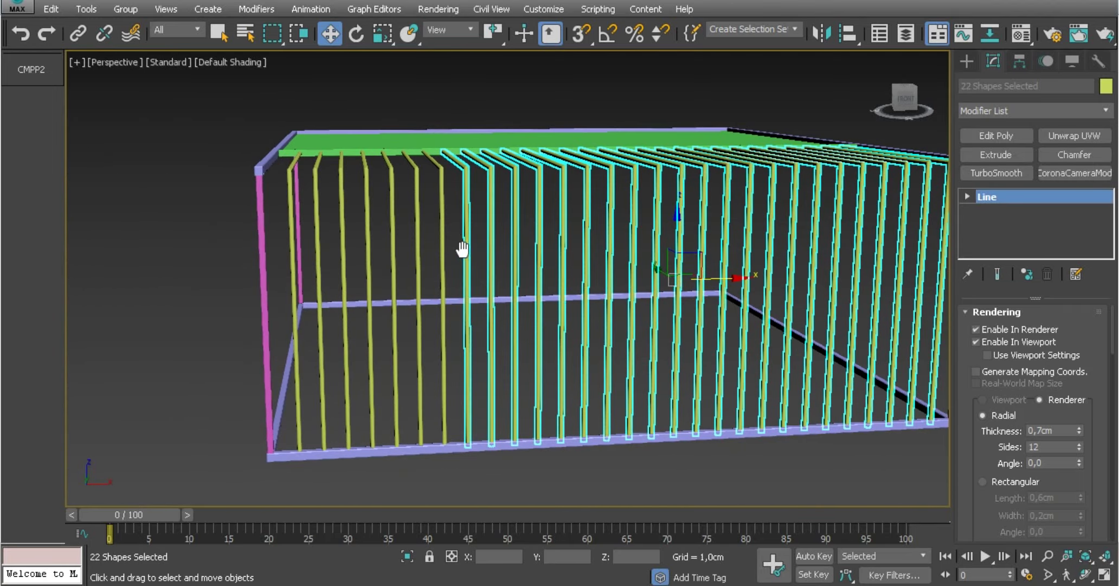
left_click_drag(456, 220, 312, 251, "ctrl")
mouse_move(313, 251)
middle_mouse_down()
mouse_move(394, 242)
mouse_move(385, 224)
mouse_move(528, 274)
middle_mouse_up()
left_click(385, 227, "ctrl")
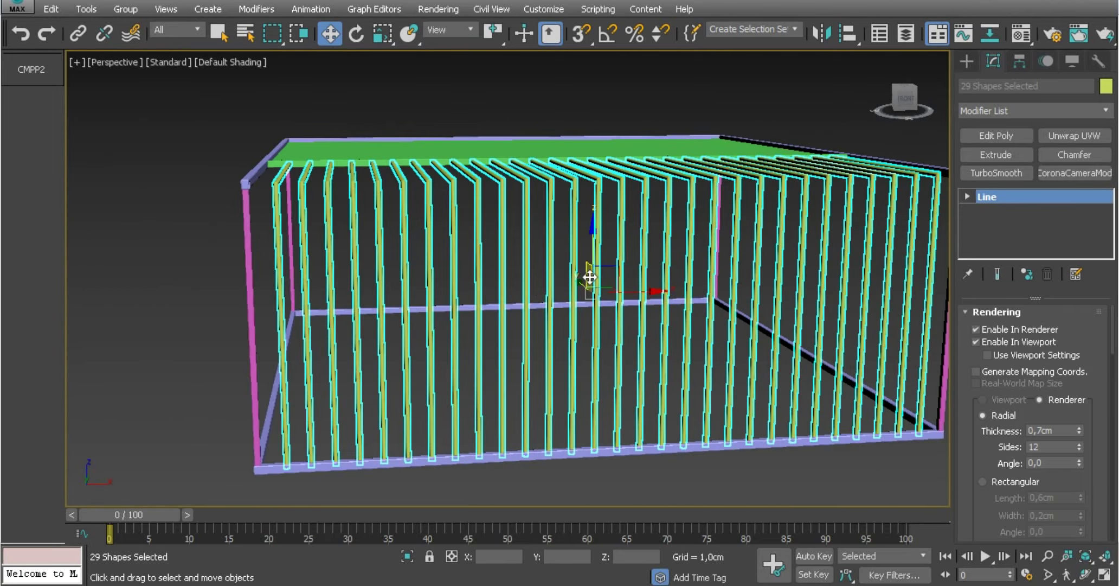
Clear the selection and select only Line029 at the right end.
middle_click_drag(787, 328, 685, 328)
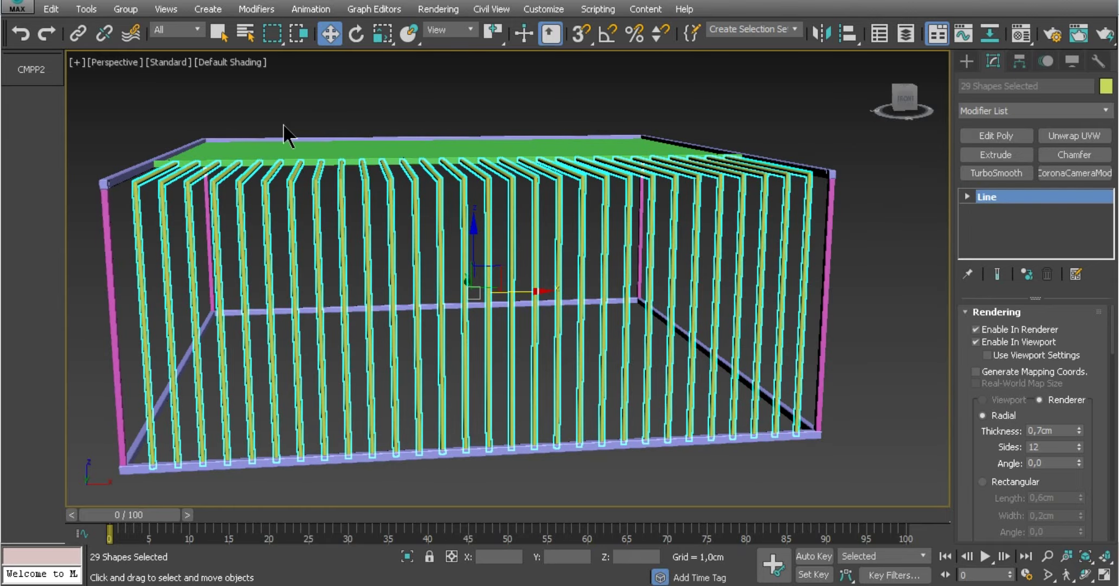
left_click(859, 341)
middle_click_drag(861, 329, 803, 228, "alt")
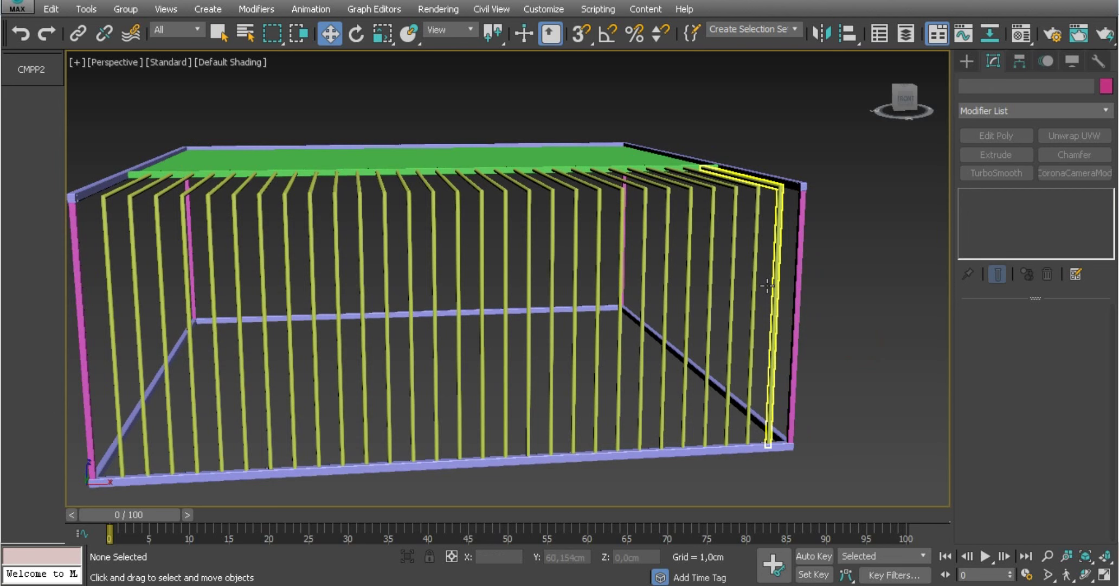
left_click(779, 212)
Add an Edit Poly modifier to the end slat Line029.
left_click(1005, 135)
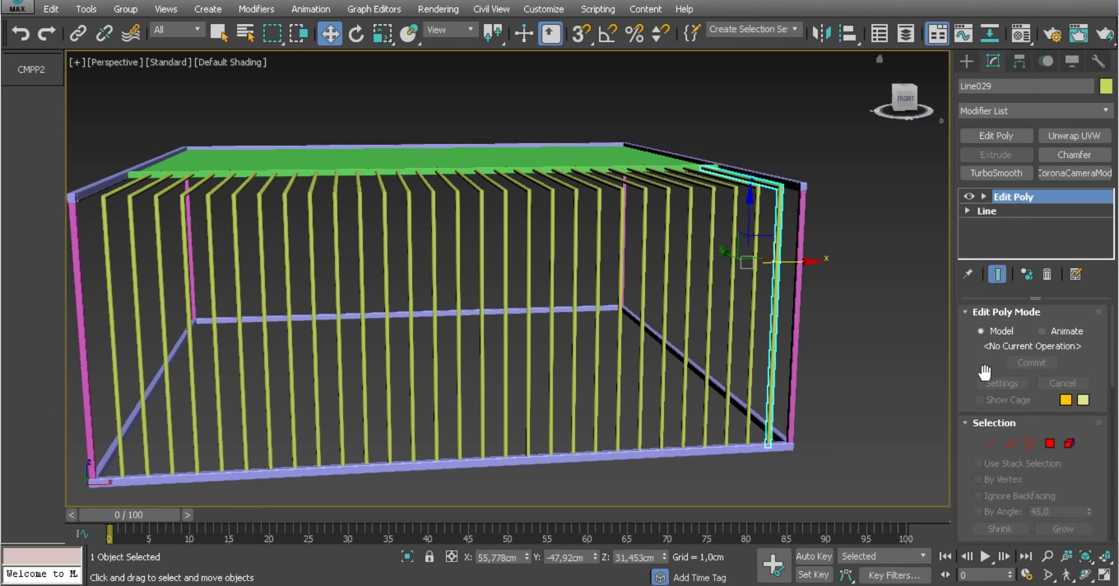
left_click_drag(966, 374, 992, 102)
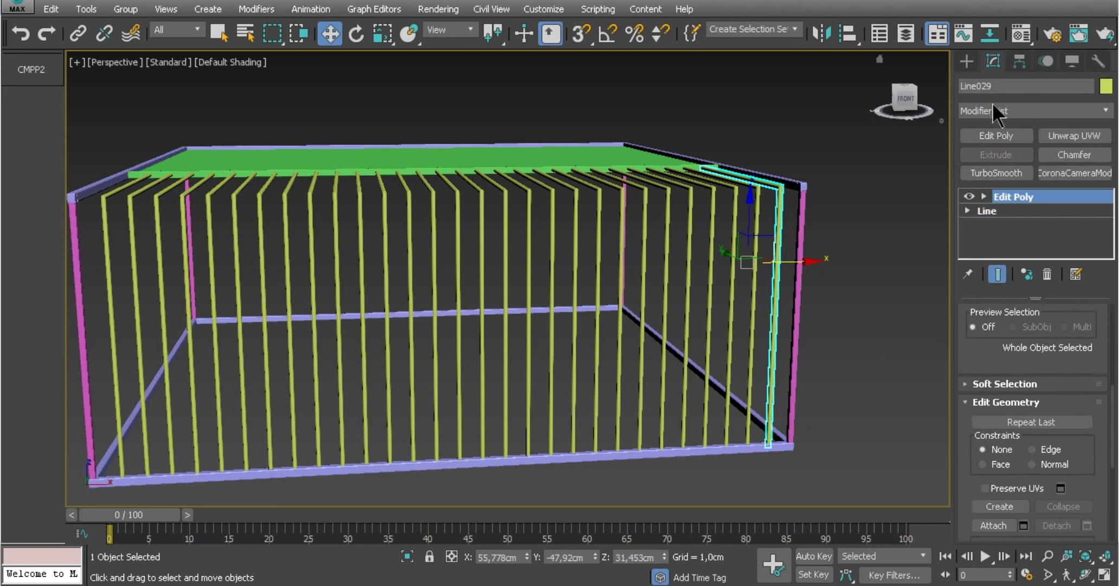
left_click(995, 524)
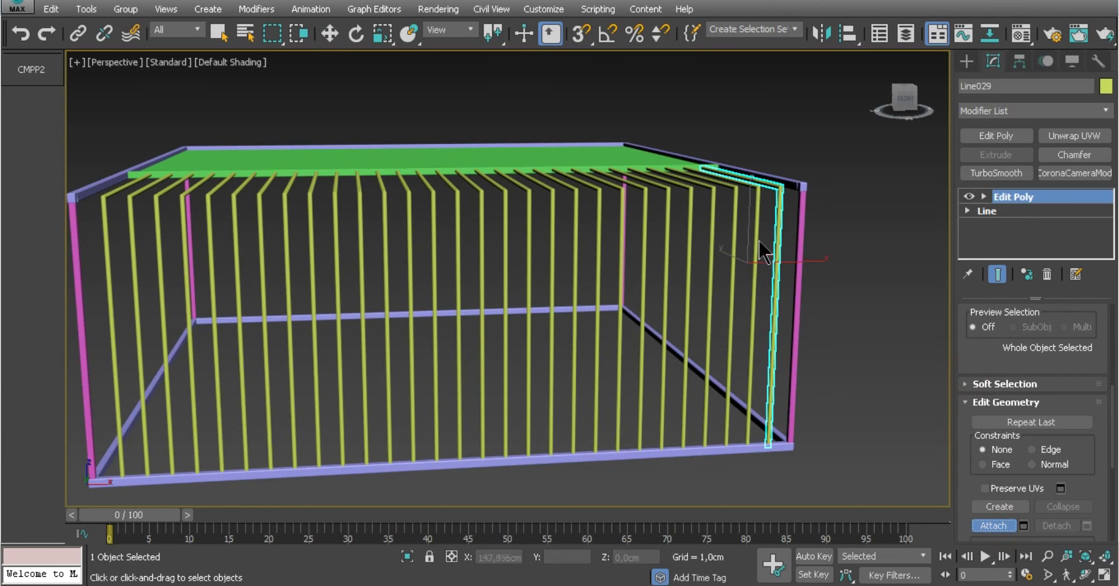
left_click(983, 523)
middle_click_drag(915, 472, 761, 305, "alt")
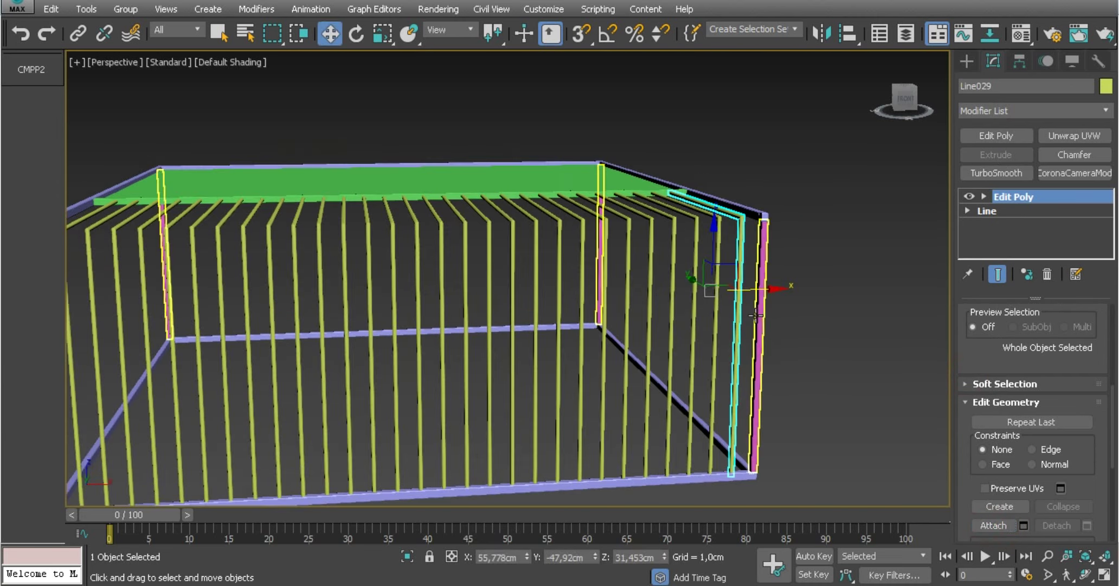
Select all 29 slats and group them as Group001.
left_click_drag(748, 270, 605, 281)
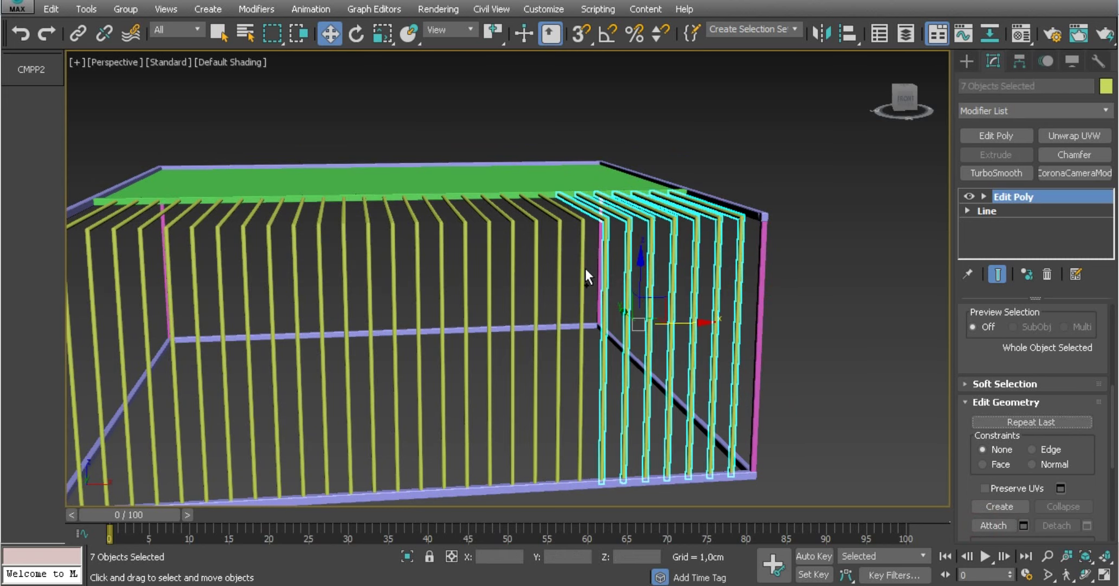
left_click_drag(497, 277, 177, 282)
left_click_drag(181, 217, 96, 300, "ctrl")
left_click_drag(88, 339, 87, 331, "ctrl")
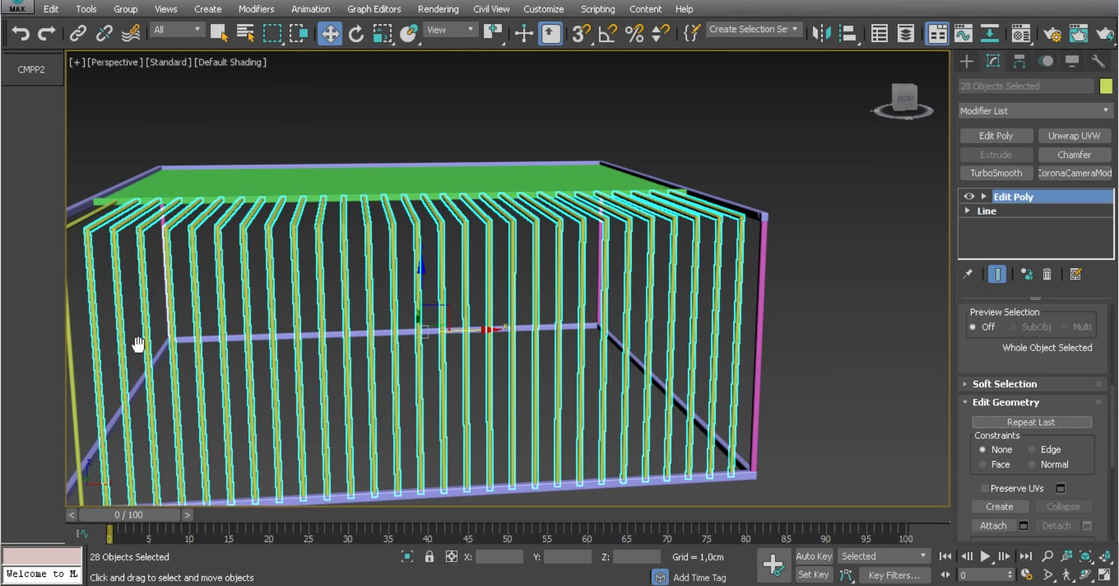
mouse_move(143, 343)
middle_mouse_down()
mouse_move(287, 339)
mouse_move(442, 311)
middle_mouse_up()
left_click(287, 340, "ctrl")
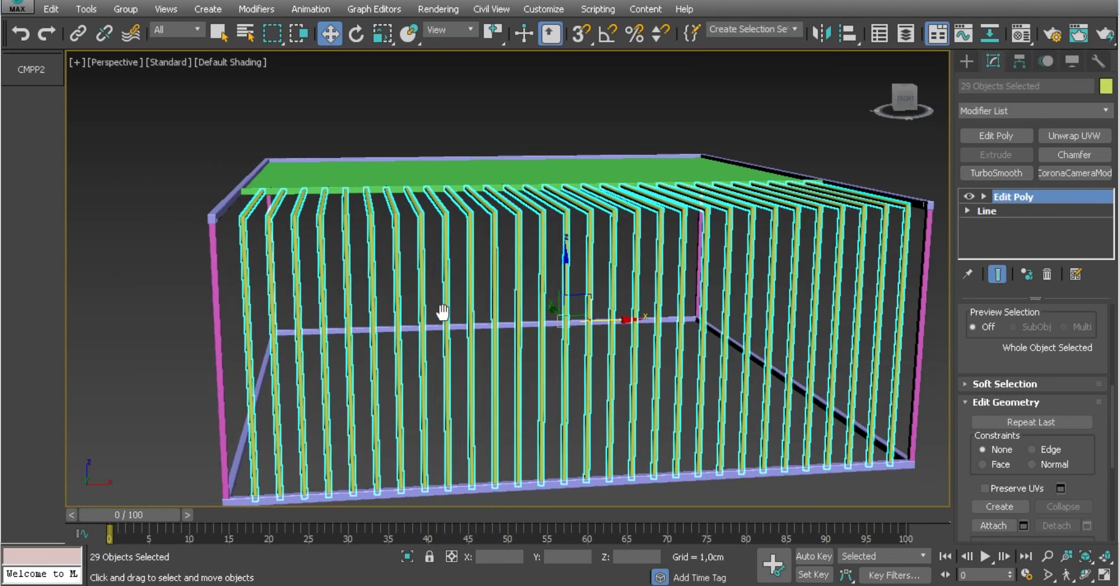
left_click(124, 13)
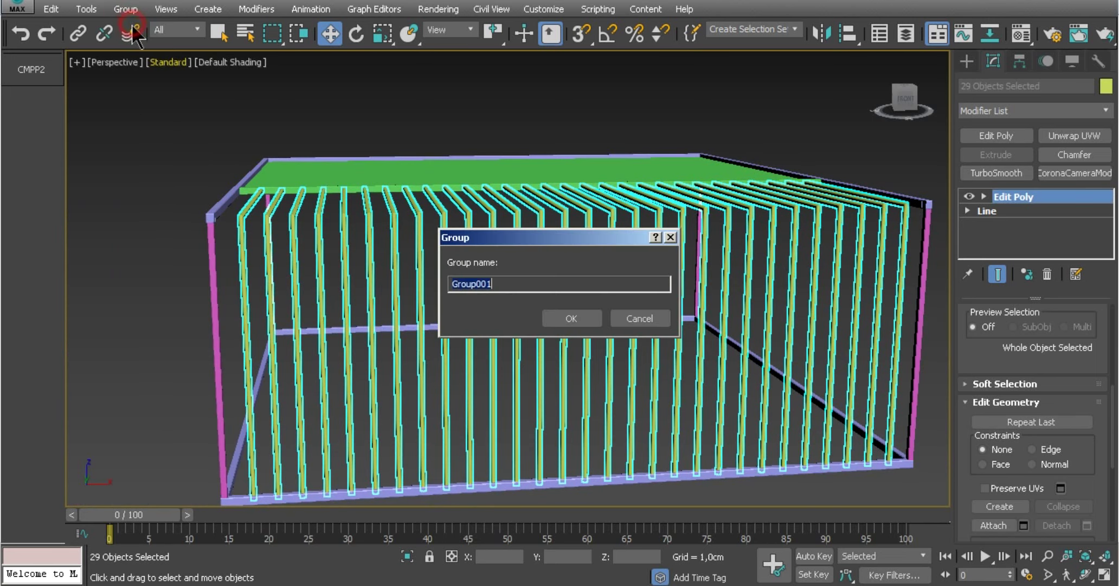
left_click(593, 317)
Deselect the group, inspect the table and compare it with the reference photo.
scroll(671, 328, "down", 5)
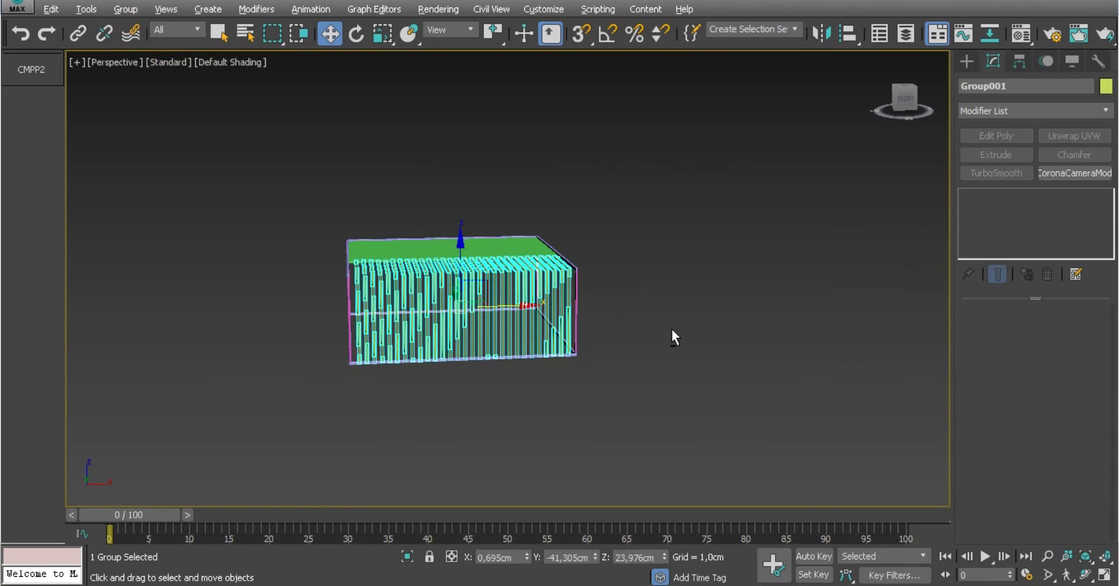
middle_click_drag(671, 329, 680, 317, "alt")
left_click(680, 317)
scroll(503, 324, "up", 2)
scroll(468, 333, "up", 1)
scroll(445, 356, "up", 1)
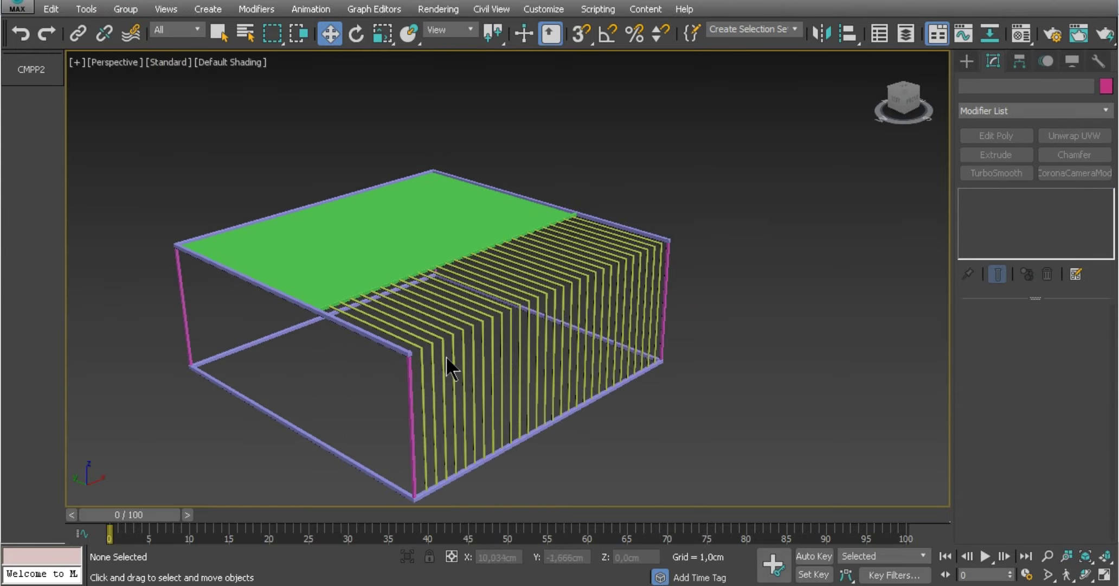
scroll(438, 352, "up", 3)
scroll(438, 351, "down", 4)
key("alt+Tab")
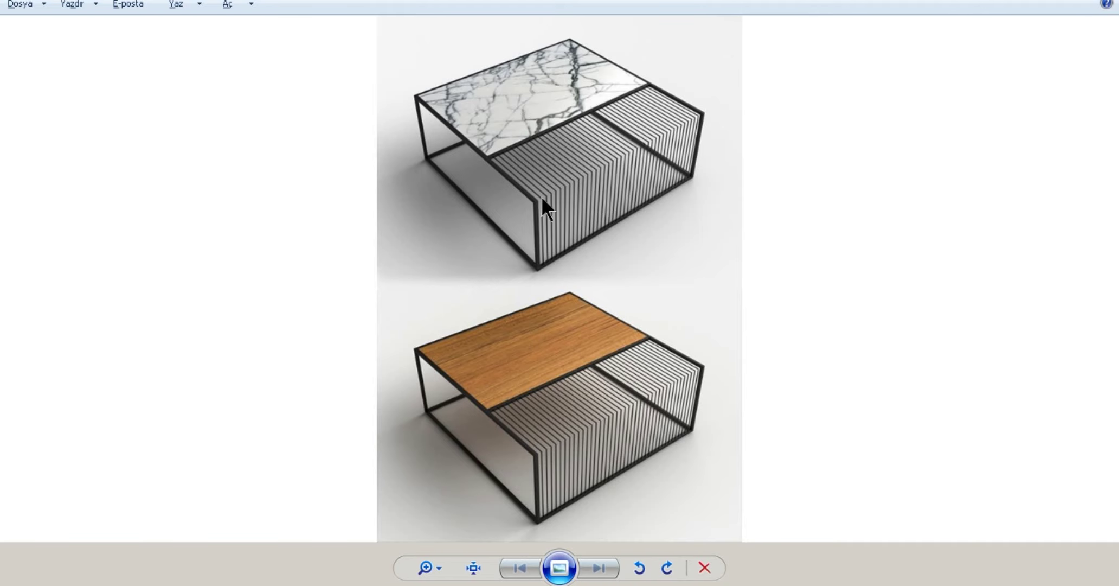
key("alt+Tab")
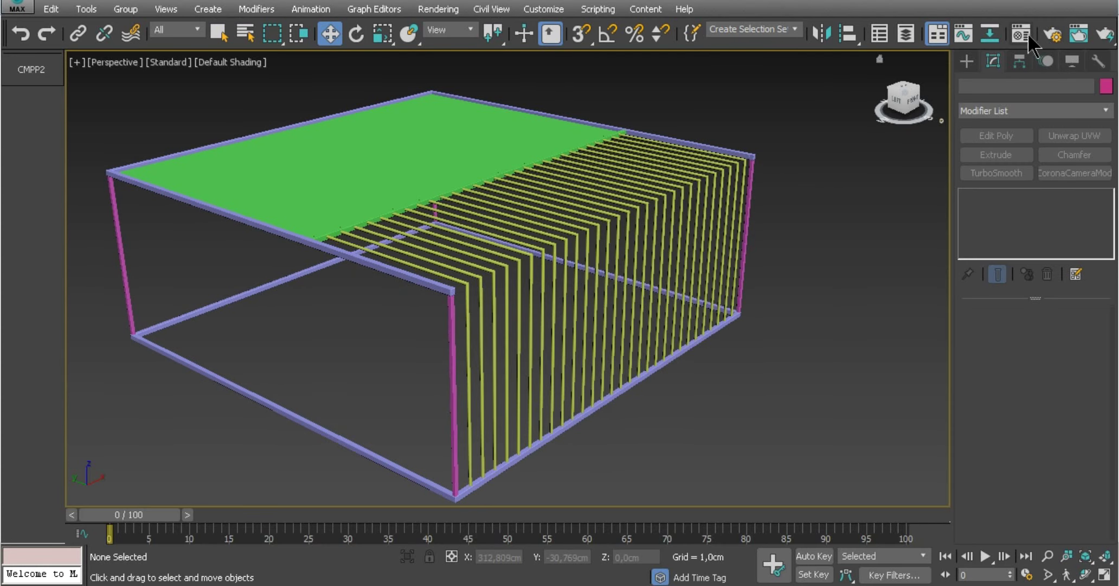
Set CoronaRenderer as the active renderer in Render Setup.
left_click(1052, 34)
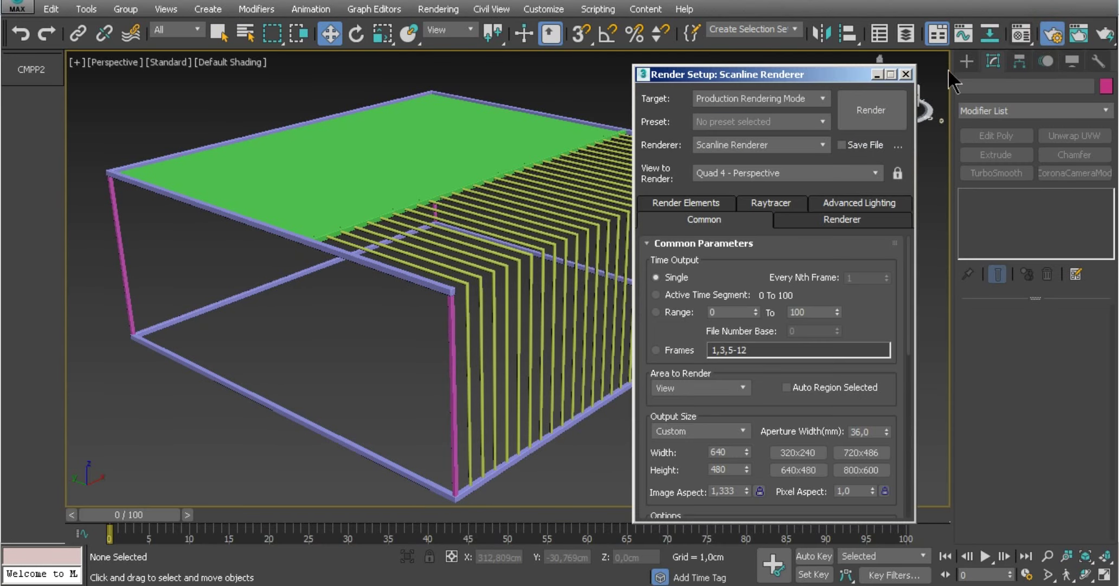
left_click(731, 149)
left_click(733, 224)
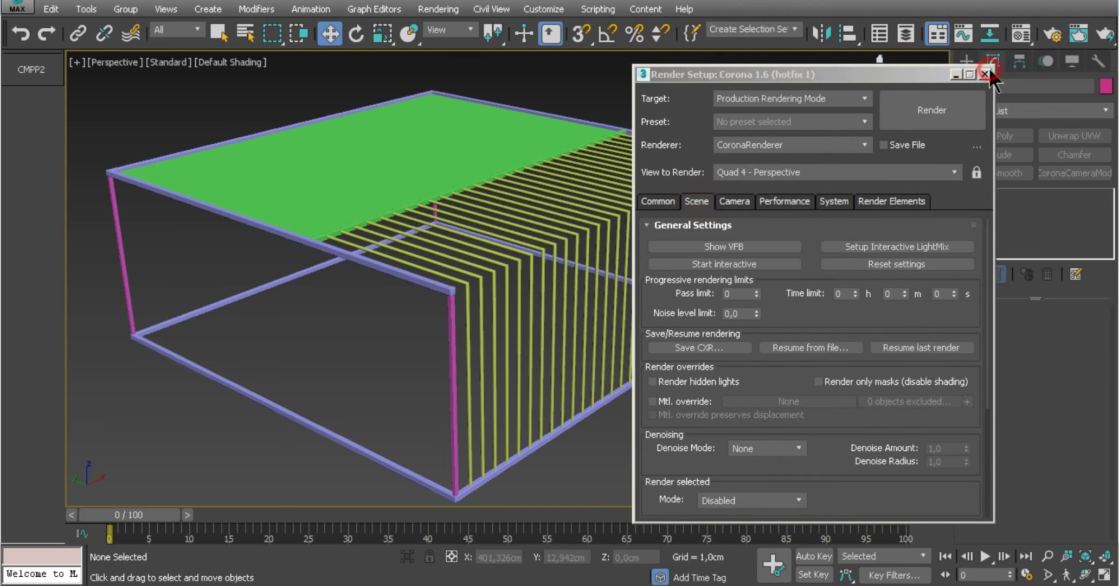
left_click(985, 74)
Turn Material Editor slot 1 into a CoronaMtl with dark grey diffuse RGB 17.
left_click(1019, 33)
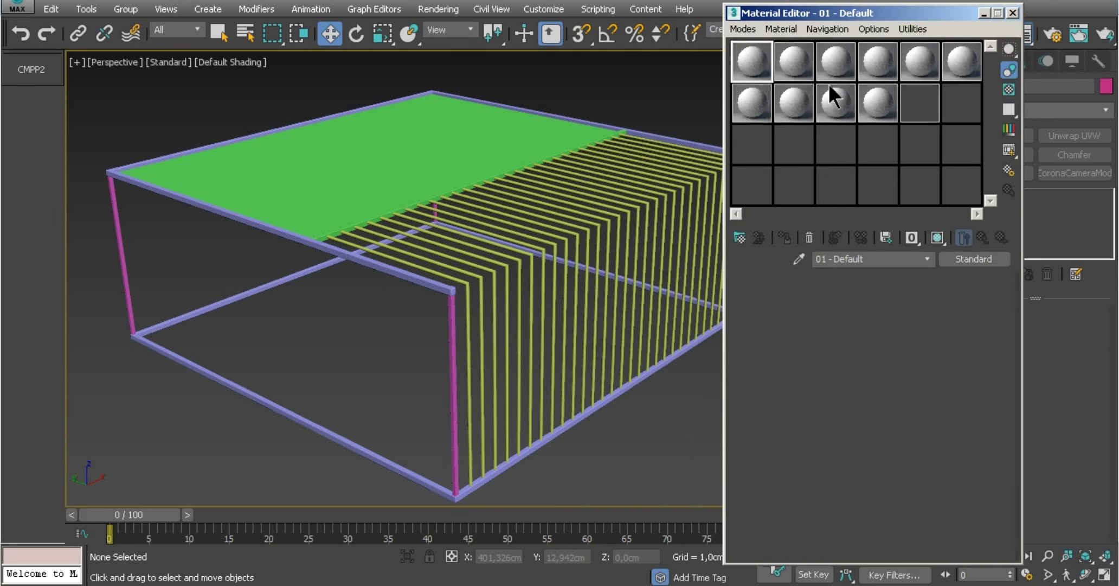
left_click(966, 258)
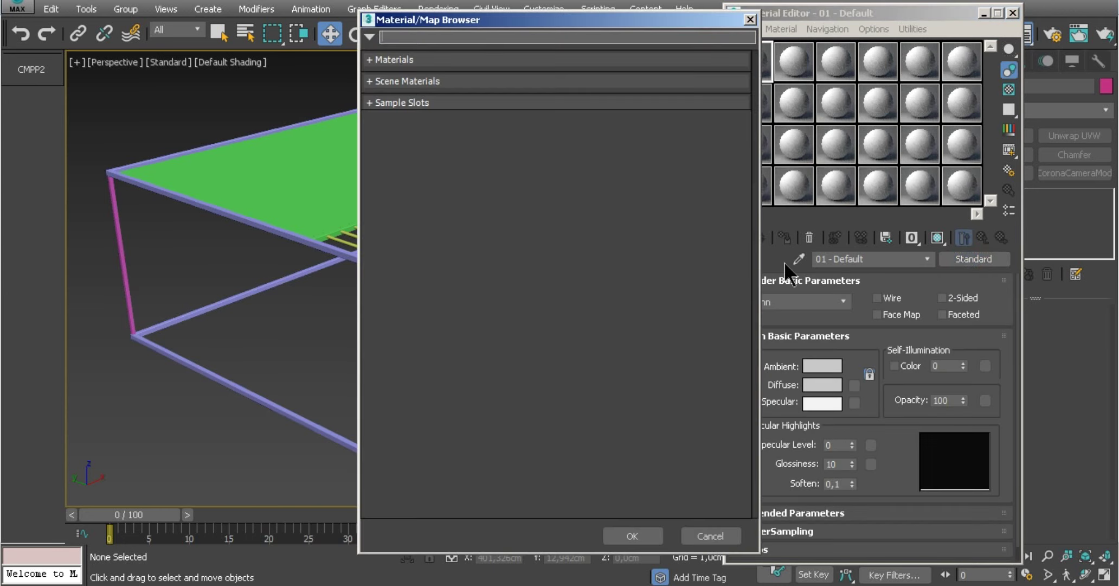
left_click(385, 62)
left_click(419, 238)
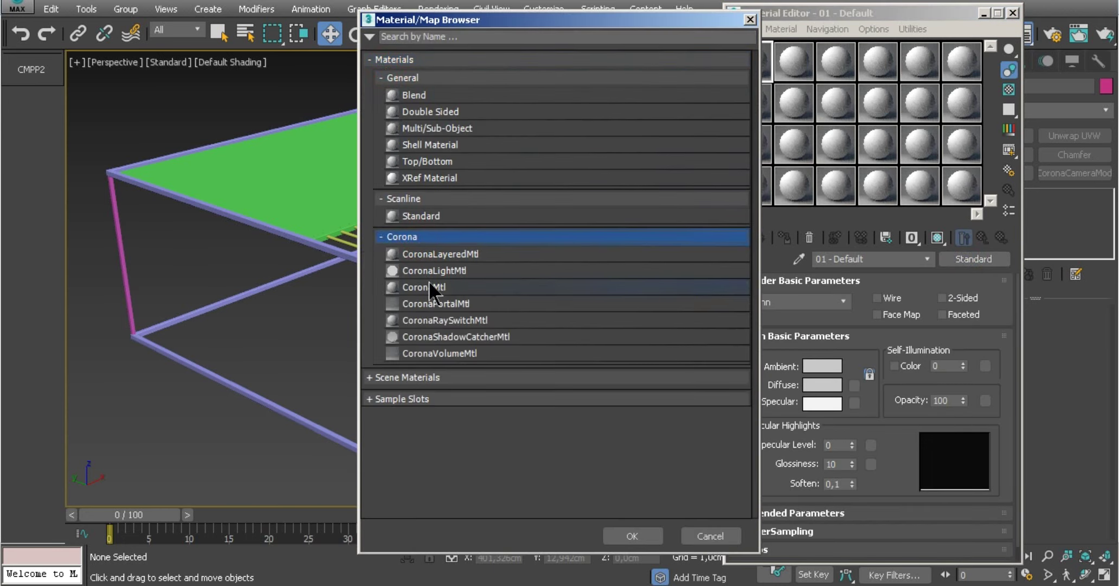
left_click(438, 287)
double_click(438, 286)
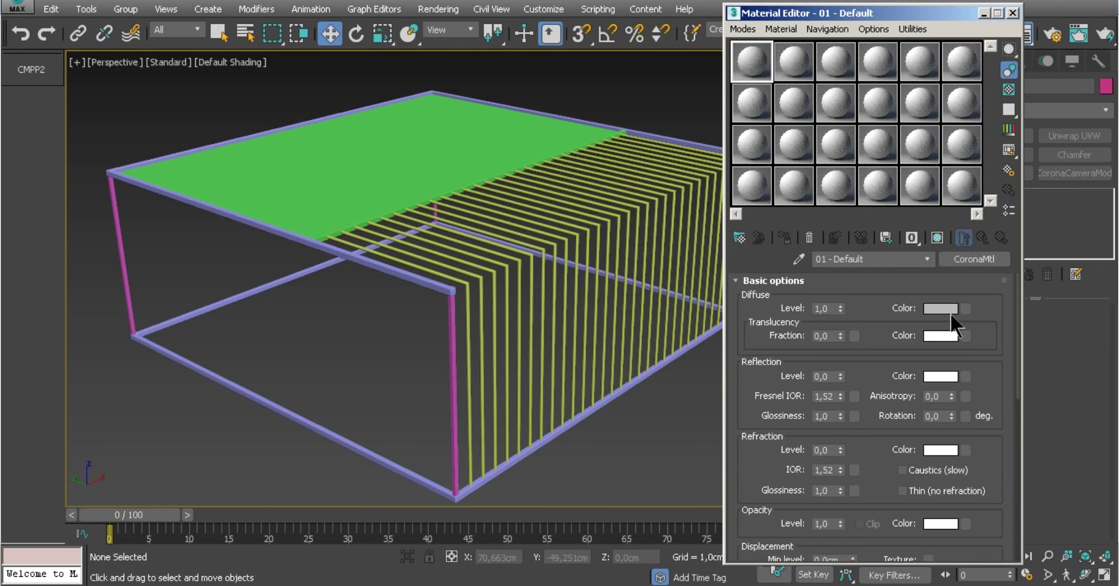
double_click(764, 65)
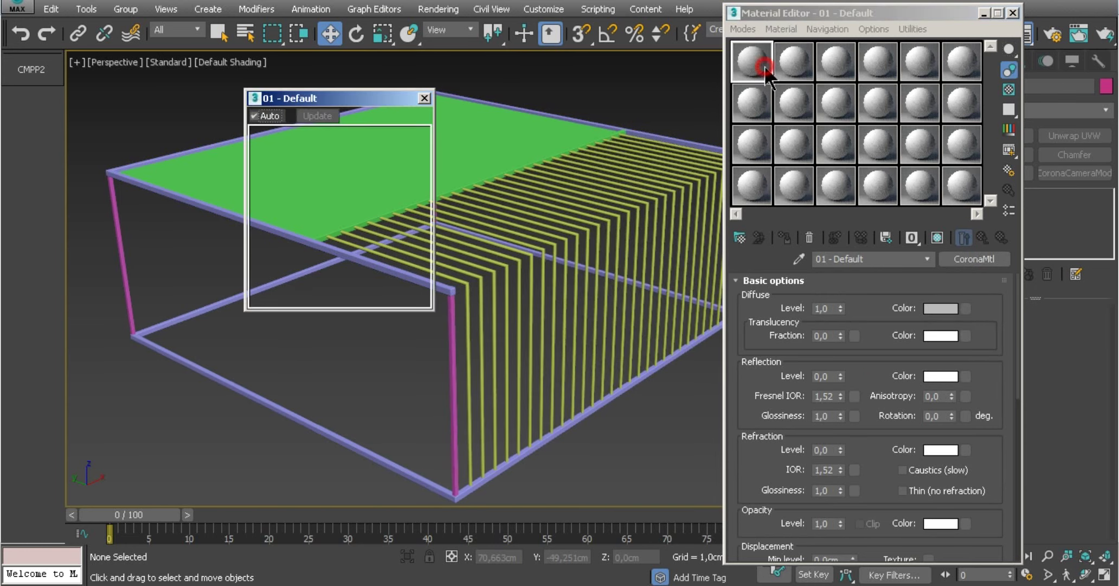
left_click(946, 304)
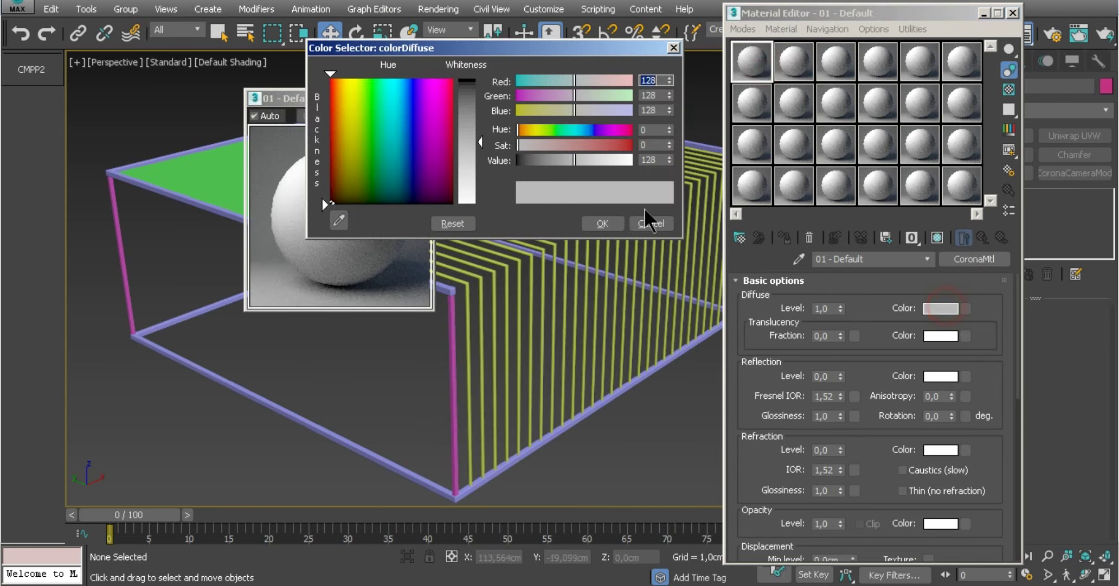
left_click(467, 86)
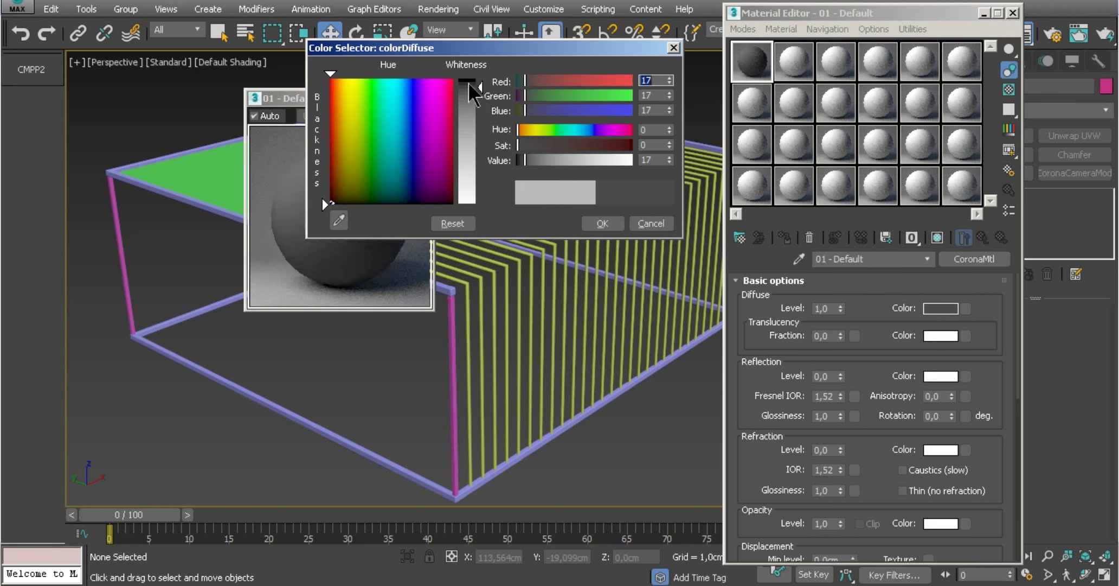
left_click(595, 223)
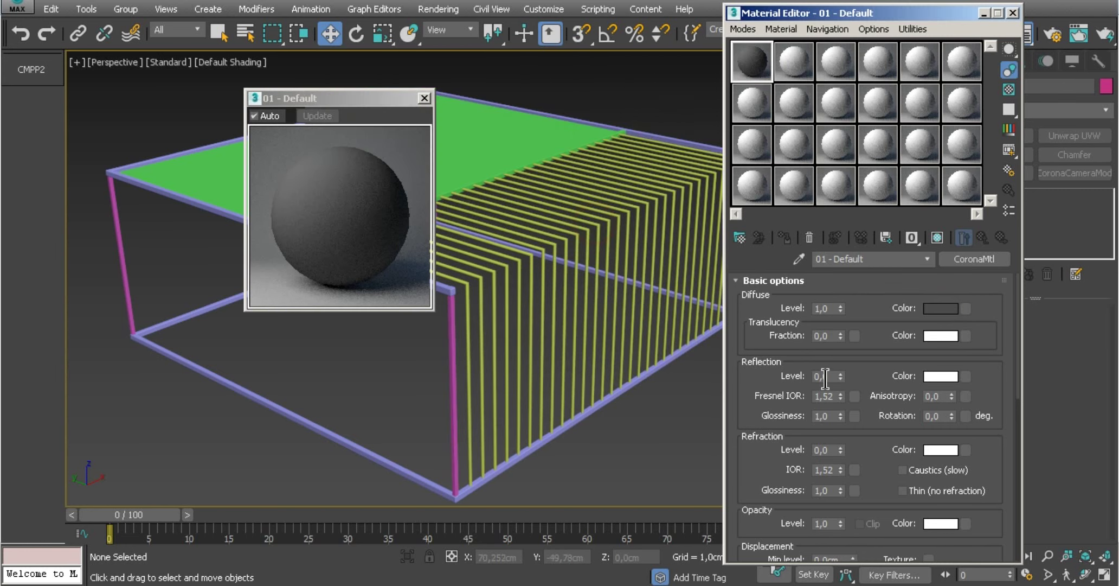
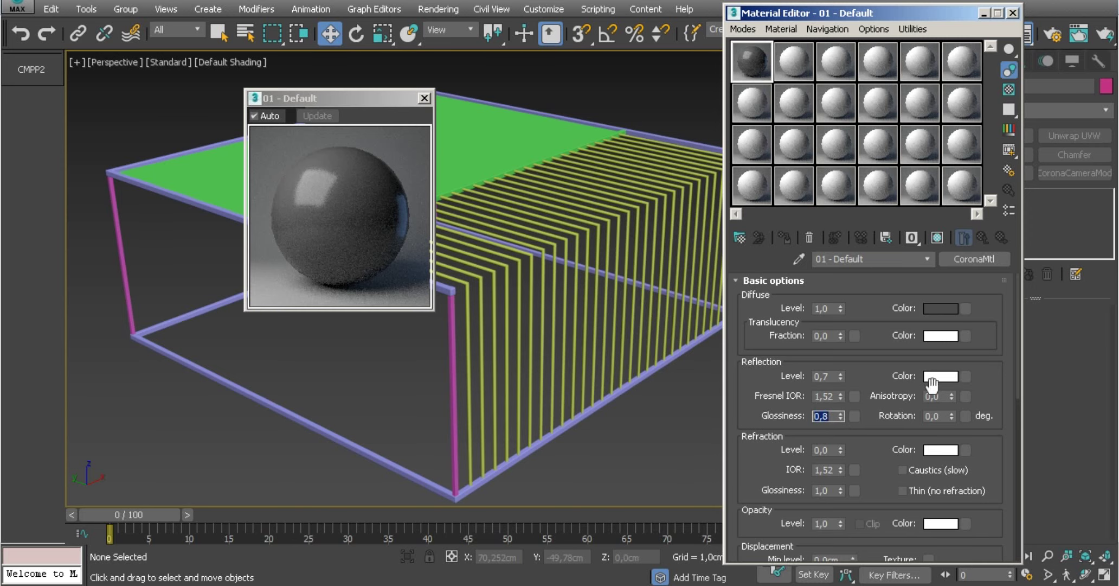
Set the dark material's reflection colour to light grey 206.
left_click(941, 376)
left_click(467, 180)
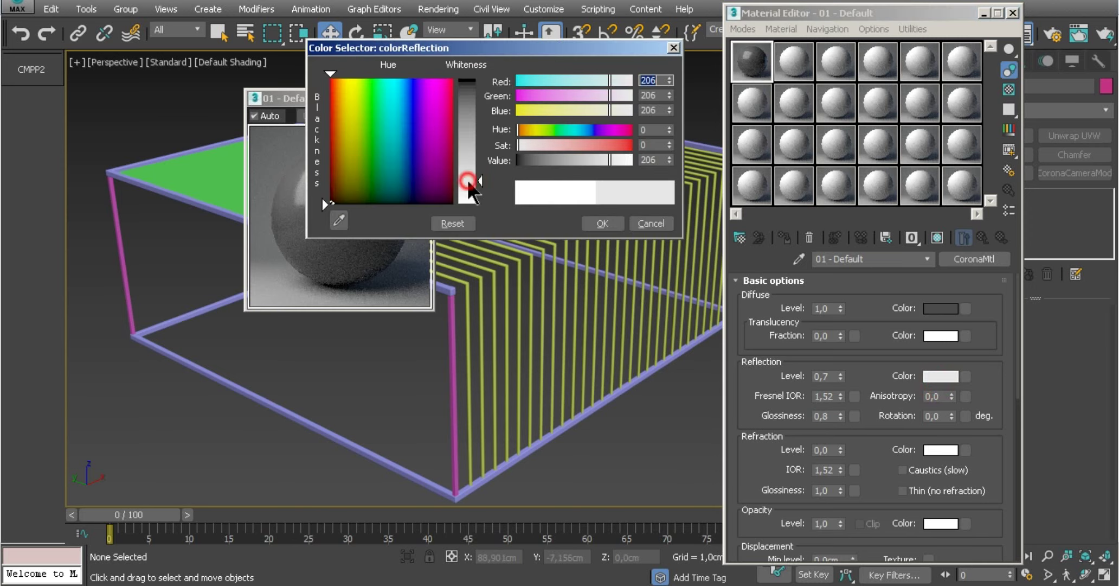
left_click(601, 222)
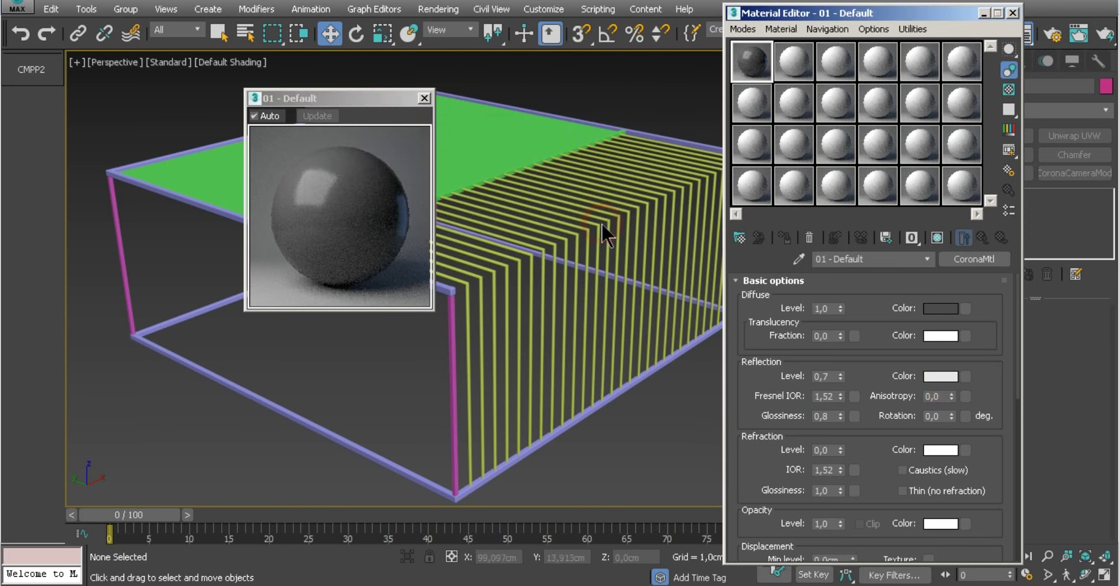
left_click(424, 98)
Assign the dark metal material to the frame and slats, excluding the green top.
scroll(616, 231, "down", 3)
scroll(616, 230, "down", 3)
scroll(617, 230, "up", 2)
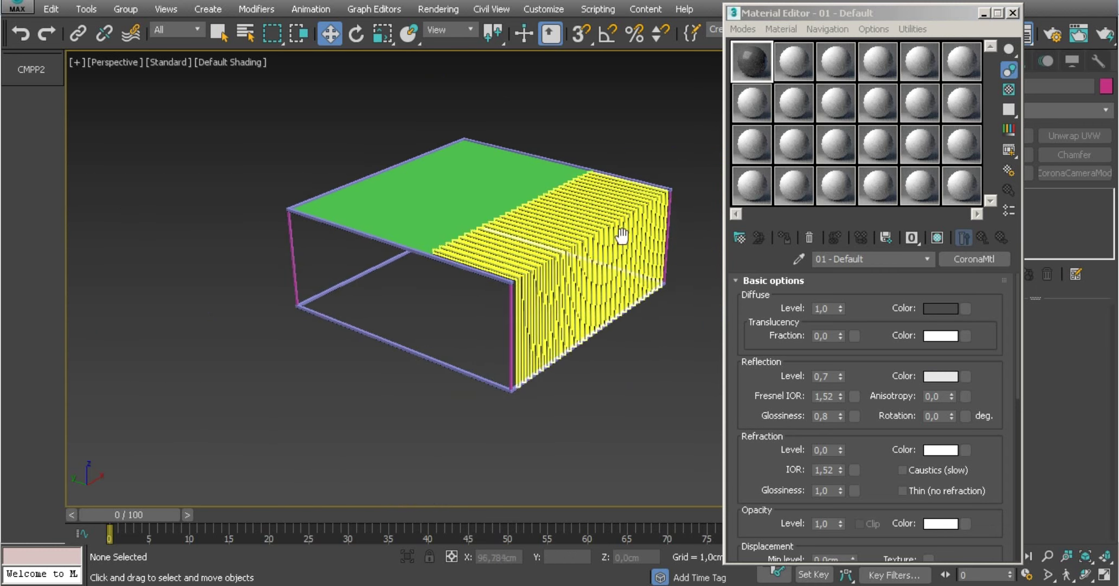
scroll(620, 237, "down", 2)
left_click_drag(630, 91, 157, 406)
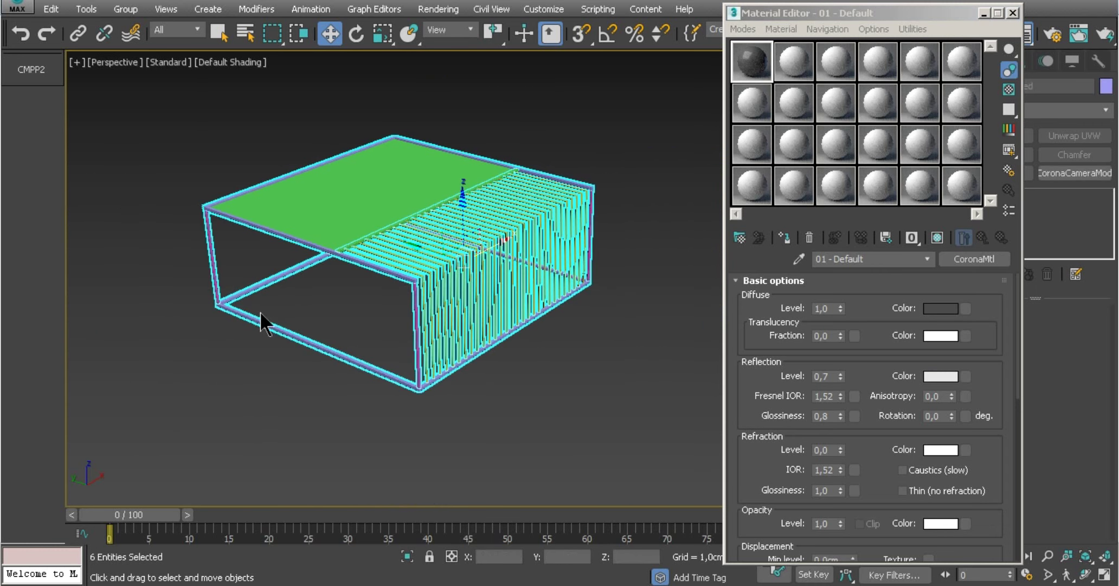
left_click(351, 198, "alt")
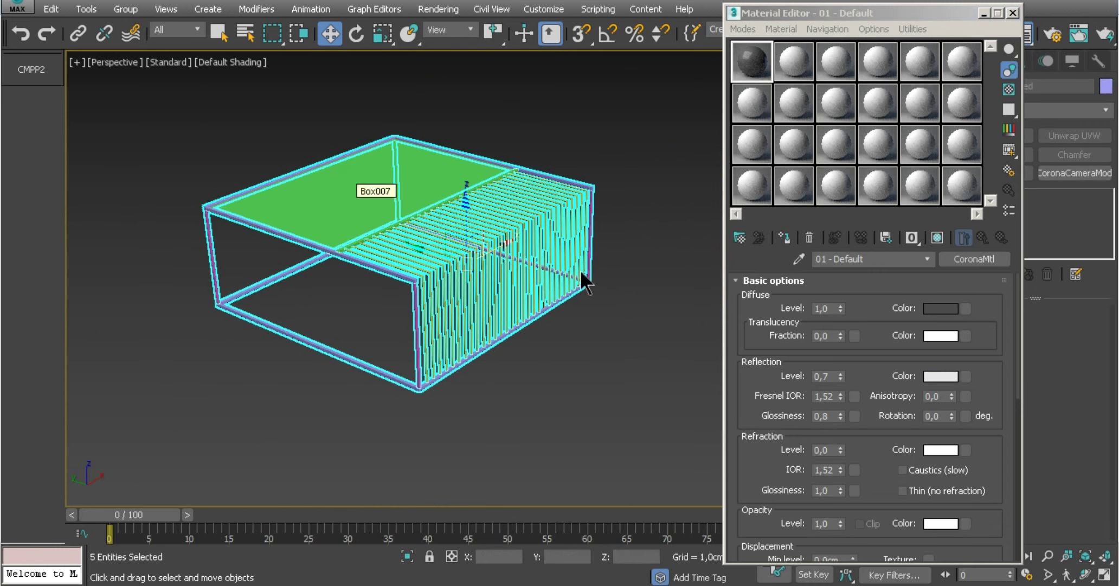
left_click(788, 243)
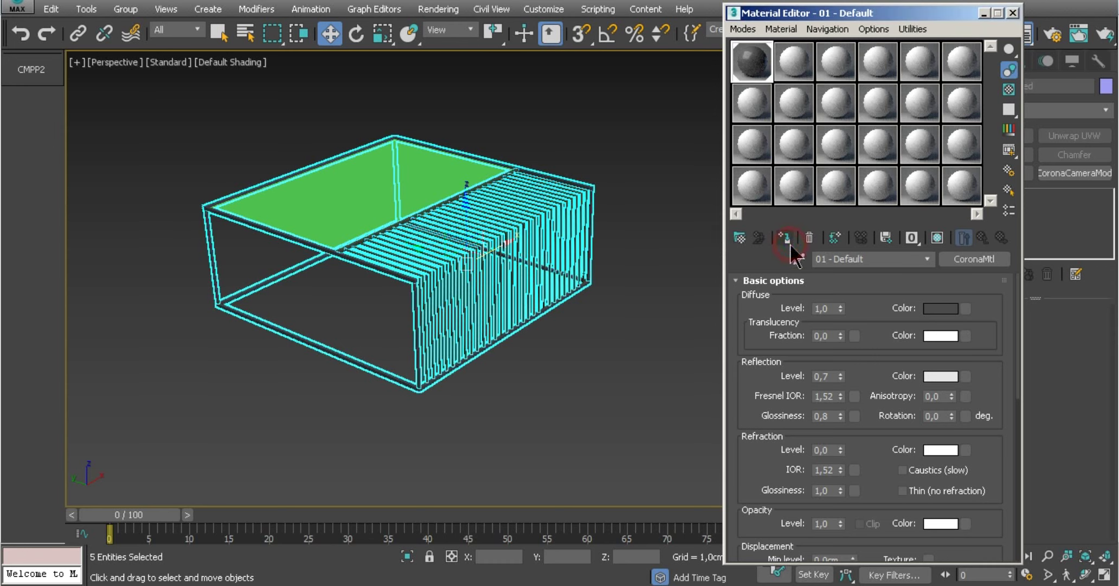
left_click(593, 131)
middle_click_drag(453, 266, 457, 292)
scroll(417, 257, "up", 3)
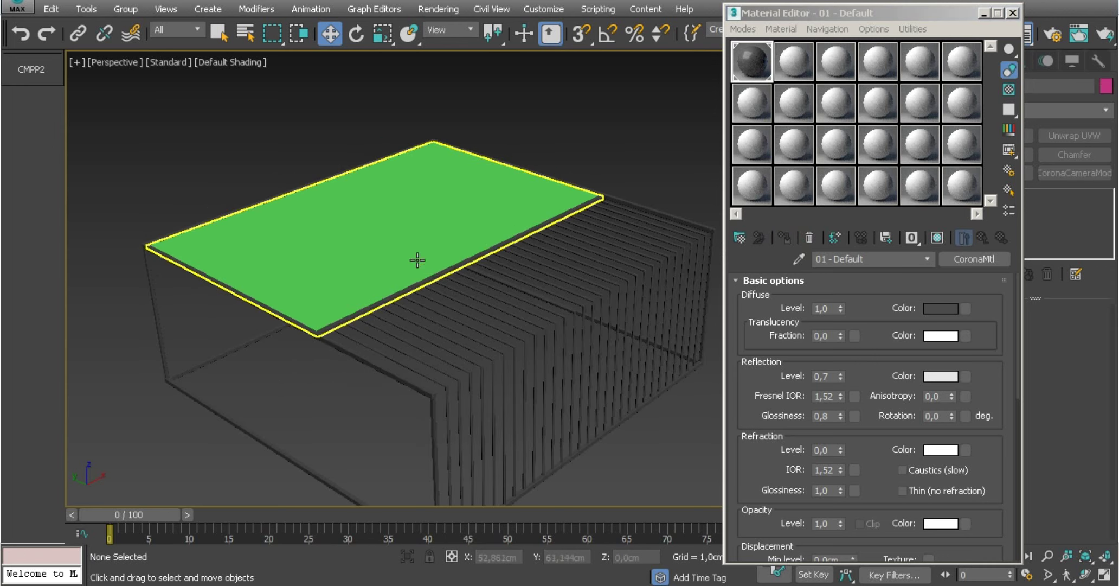
Convert the second material slot to a CoronaMtl.
left_click(800, 60)
left_click(973, 259)
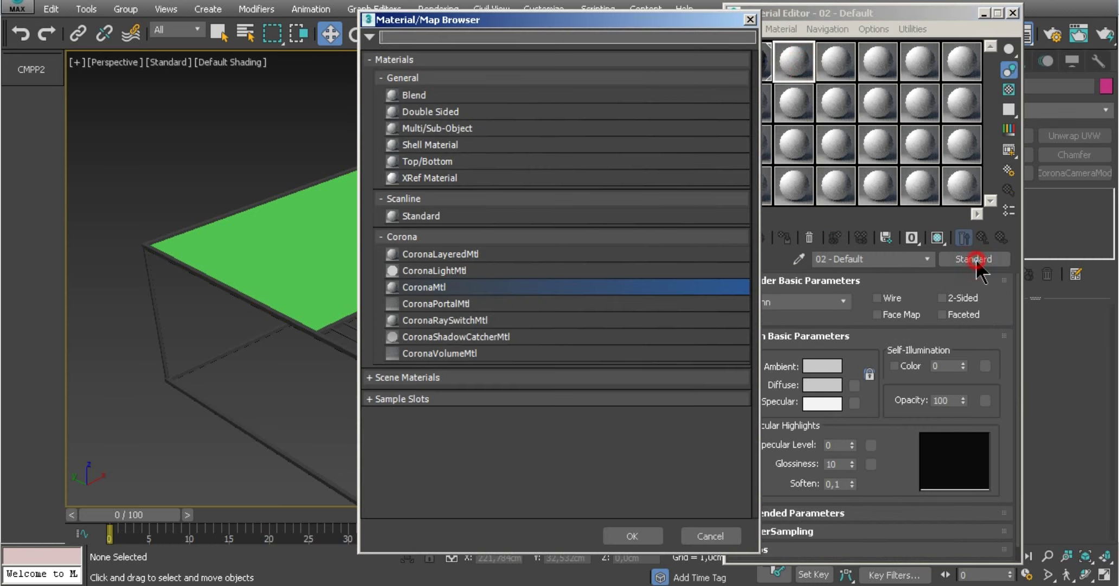
double_click(436, 288)
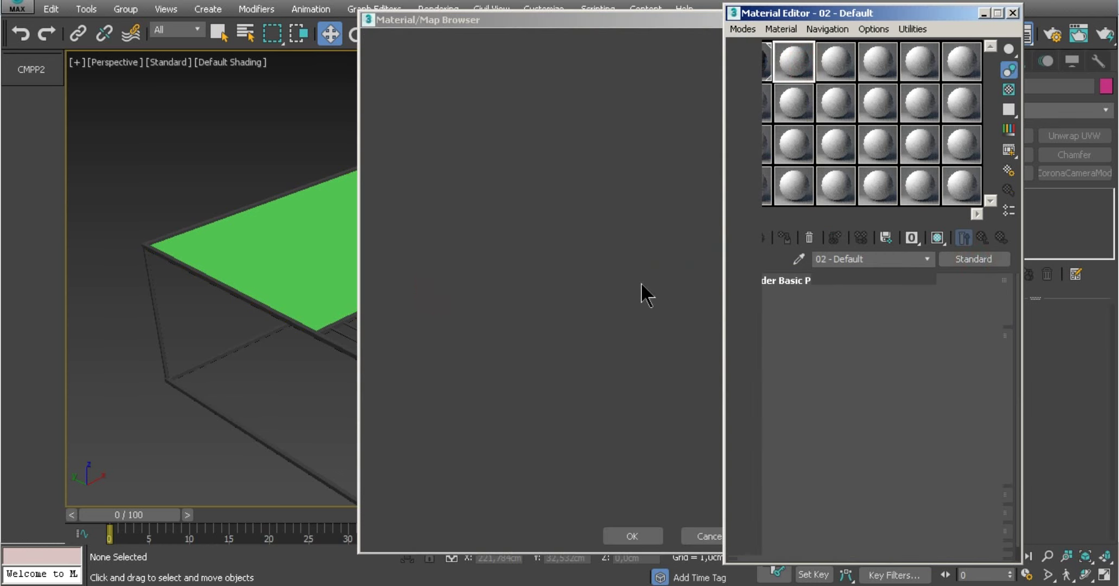
Load seamless-wood-texture-free-35.jpg from Coffee Table\Textures as the diffuse bitmap.
left_click(965, 308)
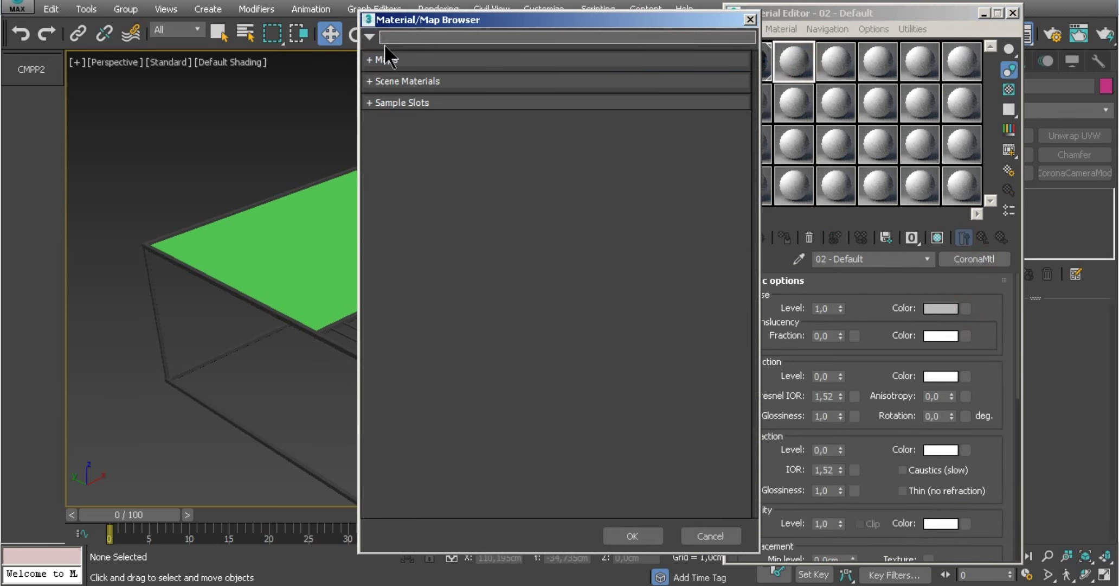
left_click(390, 60)
double_click(418, 97)
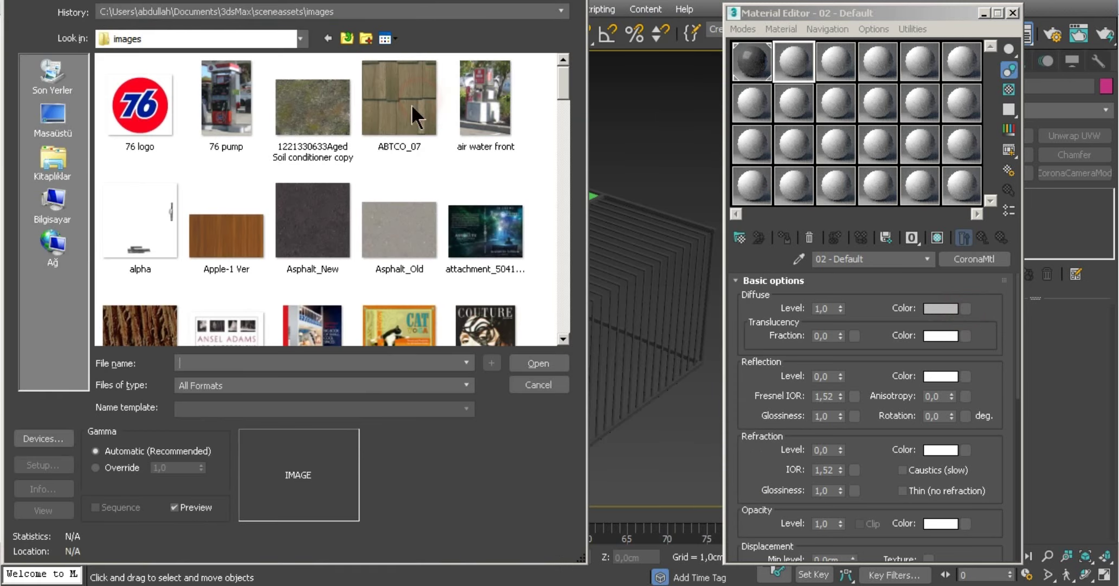
left_click(57, 123)
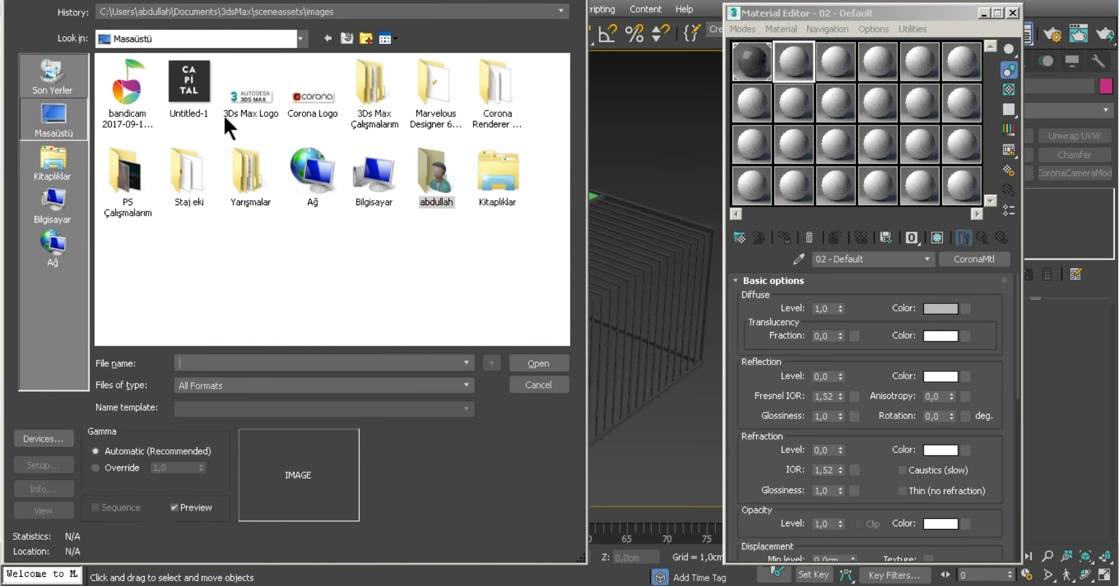
double_click(389, 87)
double_click(139, 116)
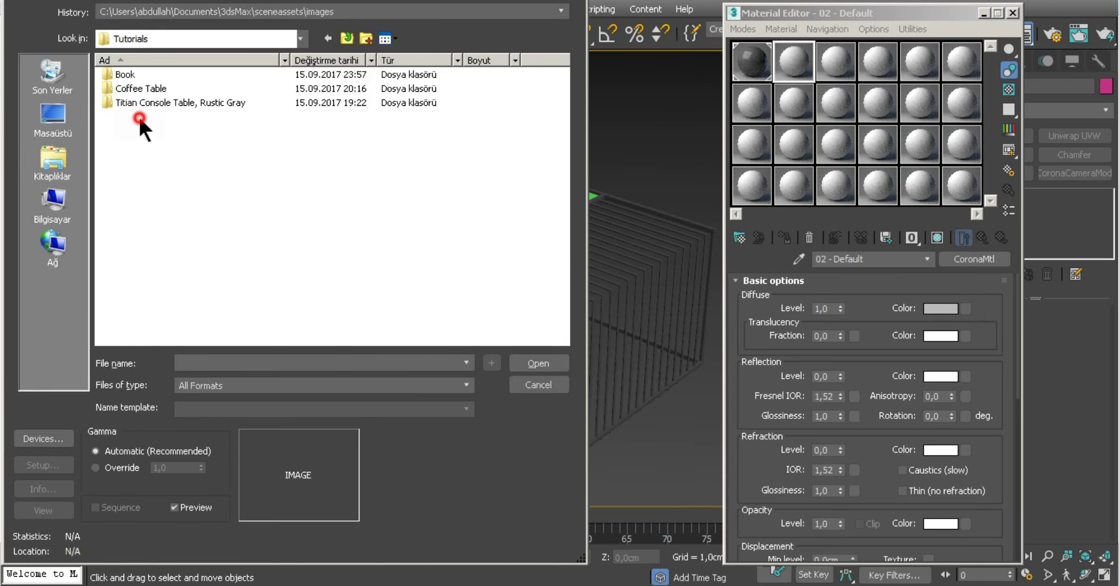
double_click(142, 87)
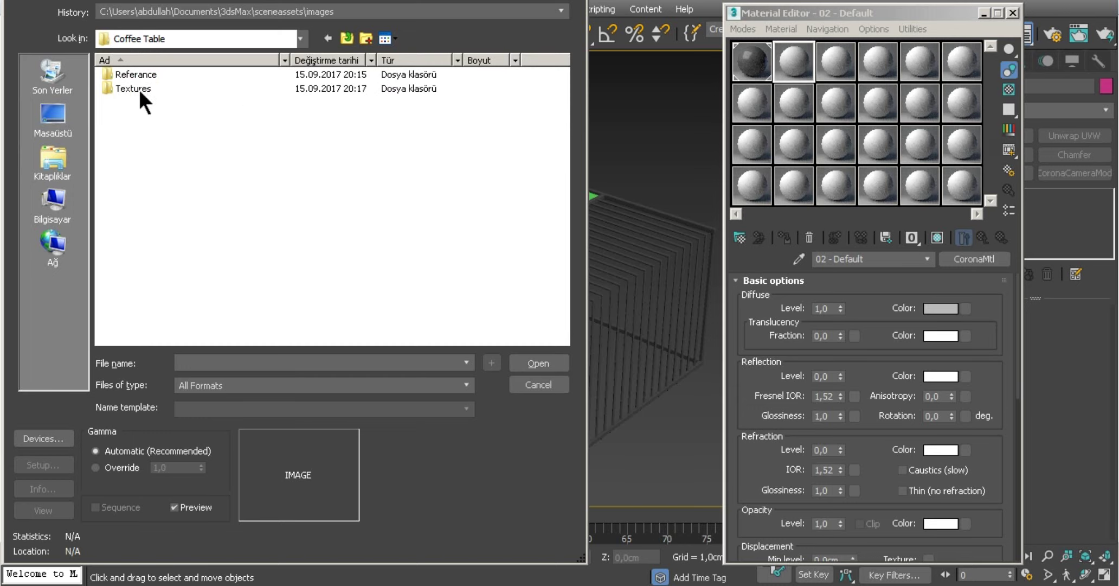
double_click(139, 89)
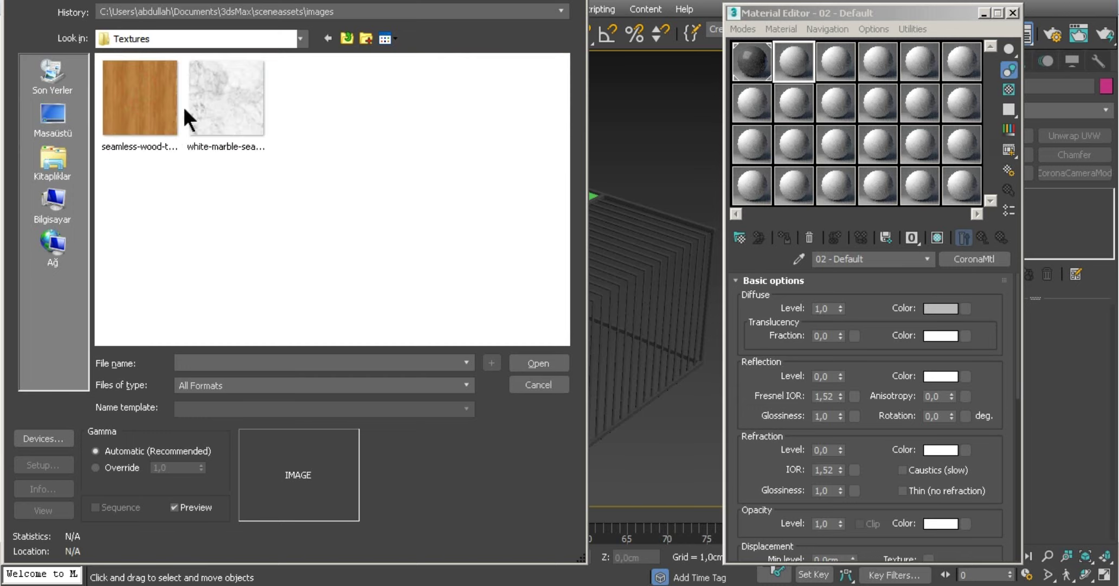
left_click(227, 101)
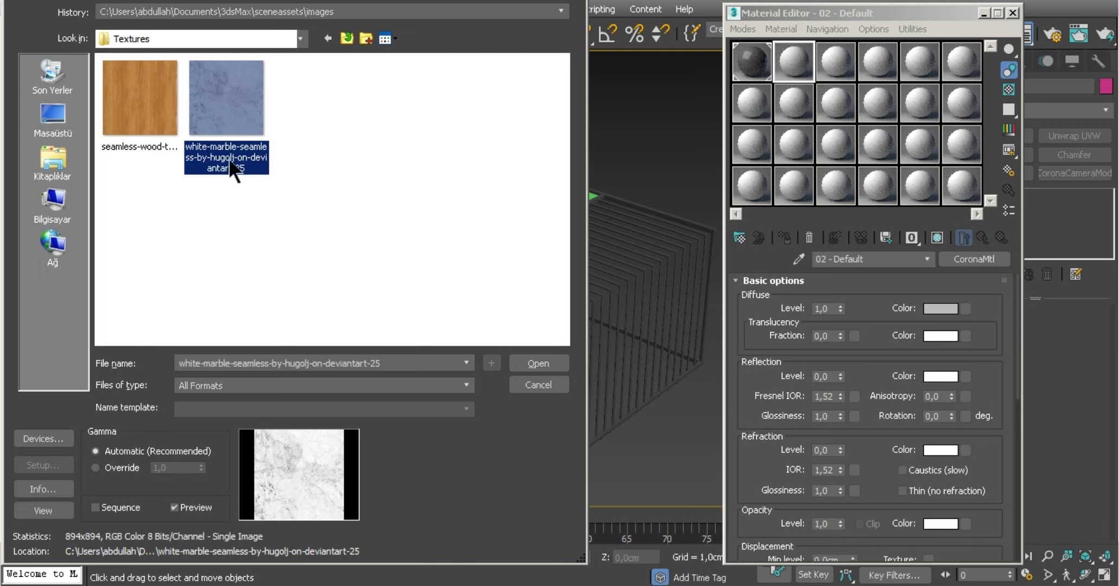
left_click(159, 118)
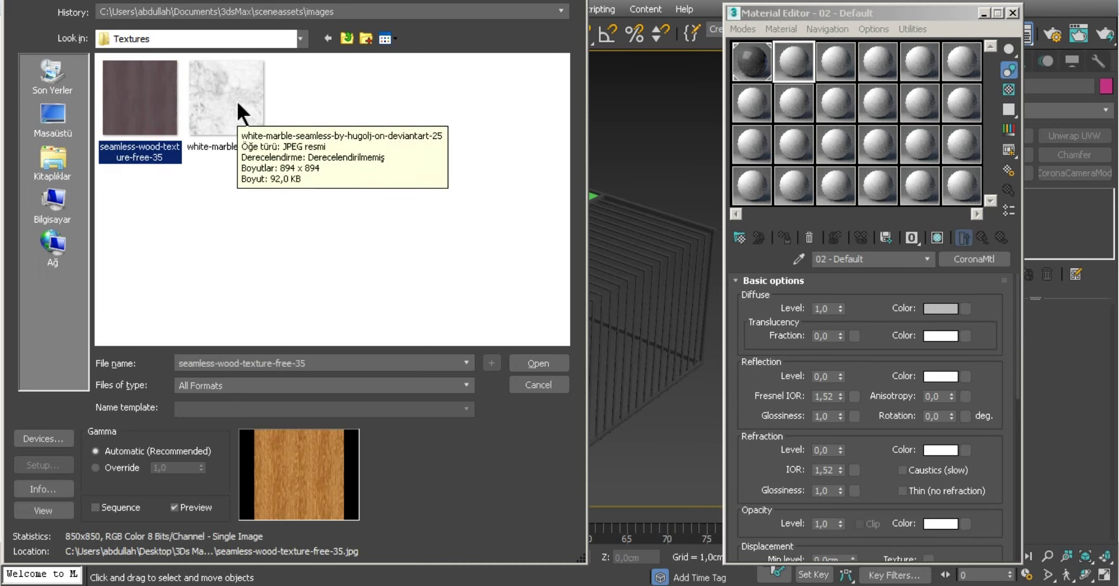
double_click(163, 111)
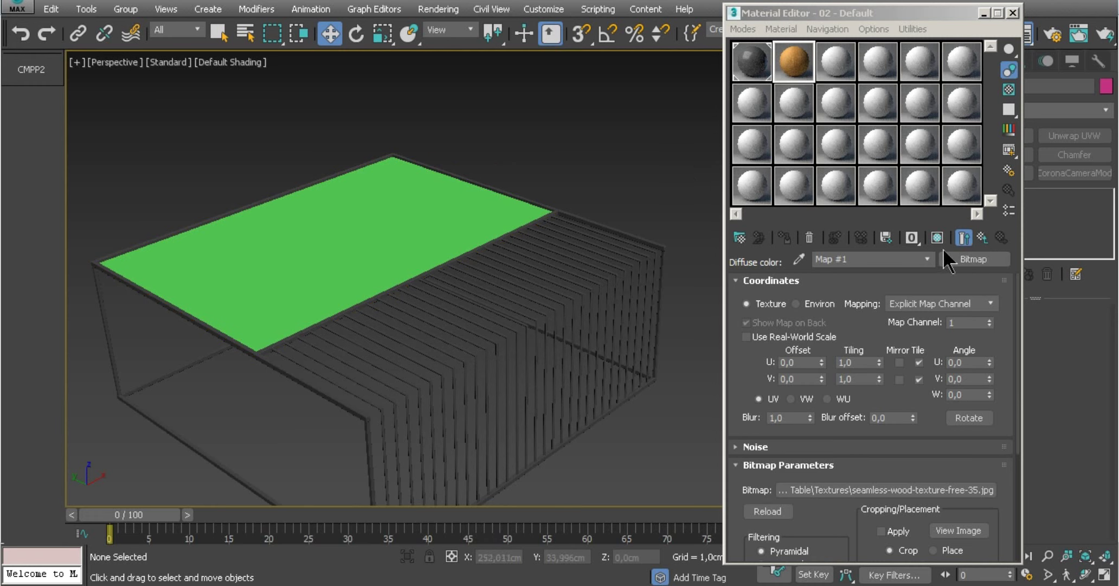
Give the wood material 0.4 reflection and 0.5 glossiness, and apply it to the tabletop.
left_click(981, 236)
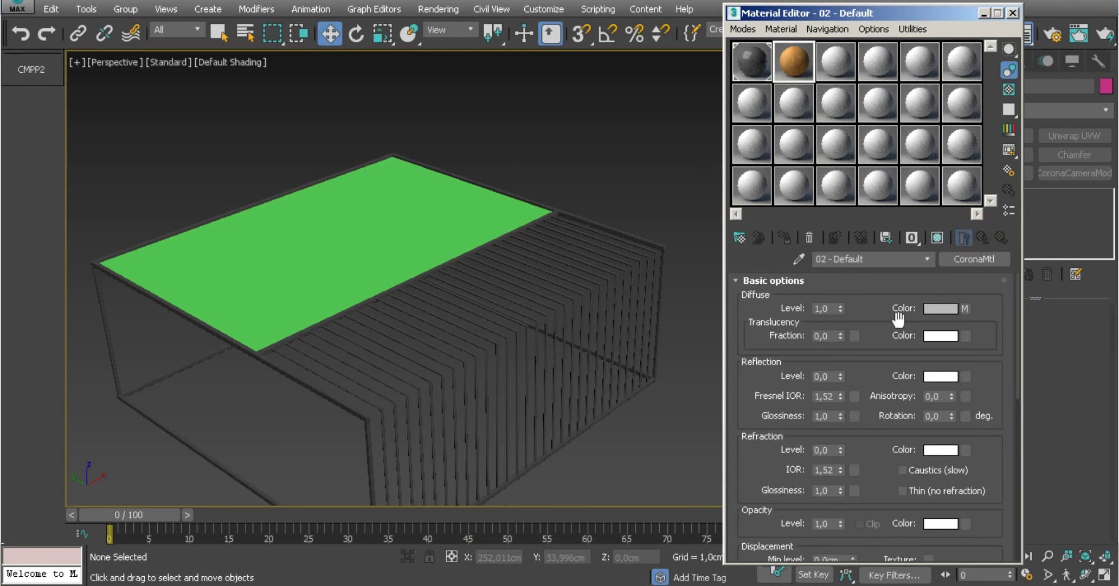
double_click(785, 65)
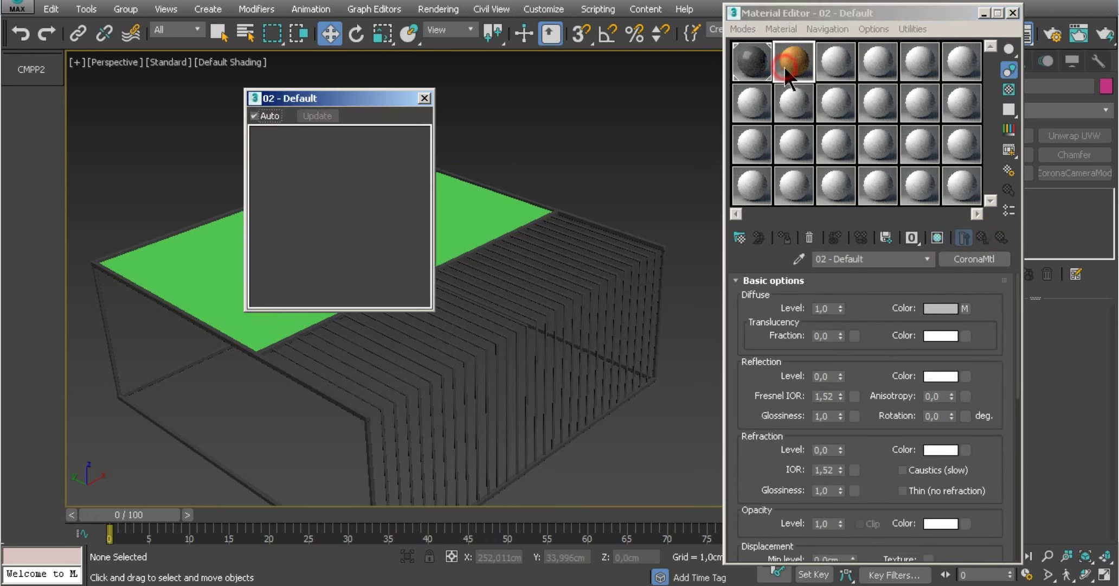
double_click(823, 376)
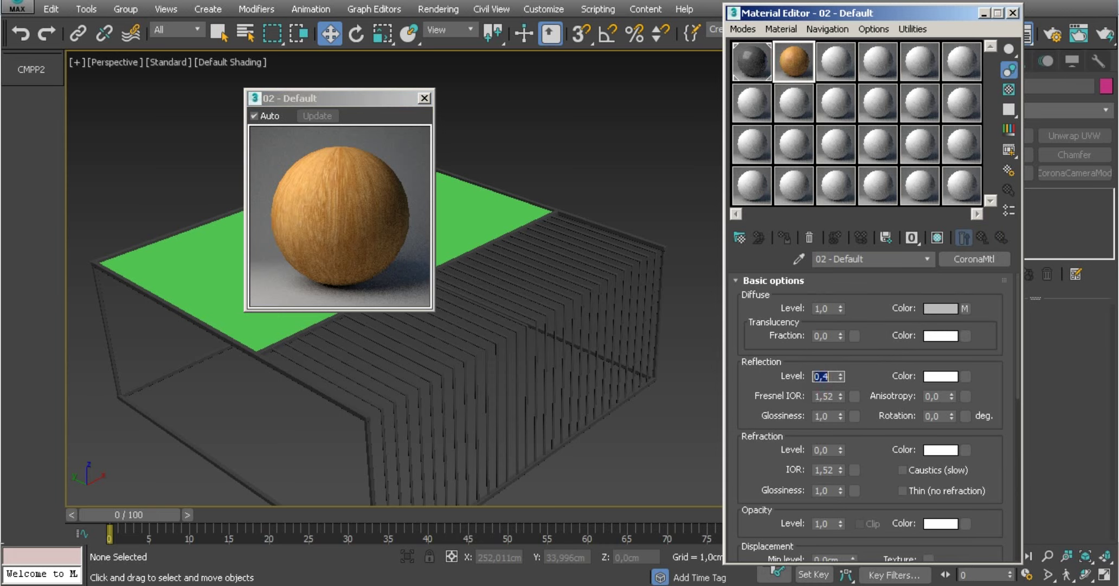
key("Return")
double_click(823, 415)
type("0,4")
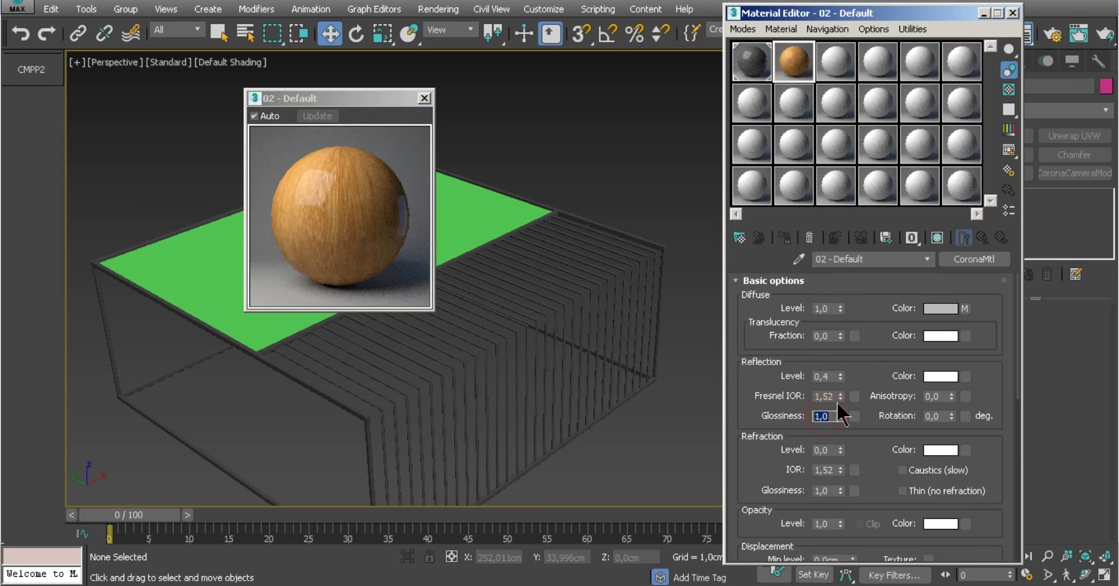
key("Return")
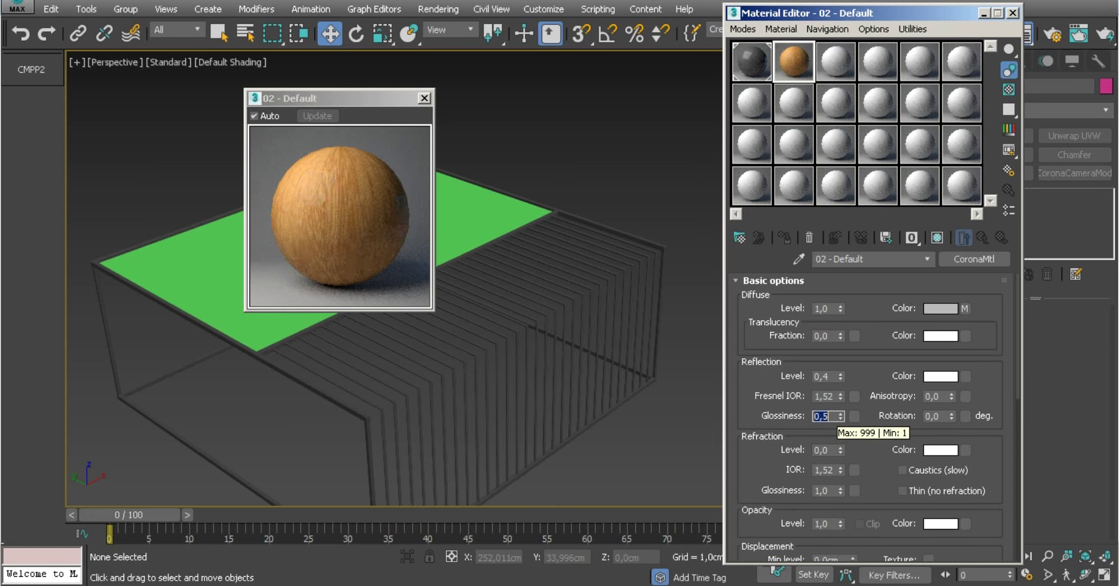
left_click(425, 98)
left_click_drag(796, 66, 445, 224)
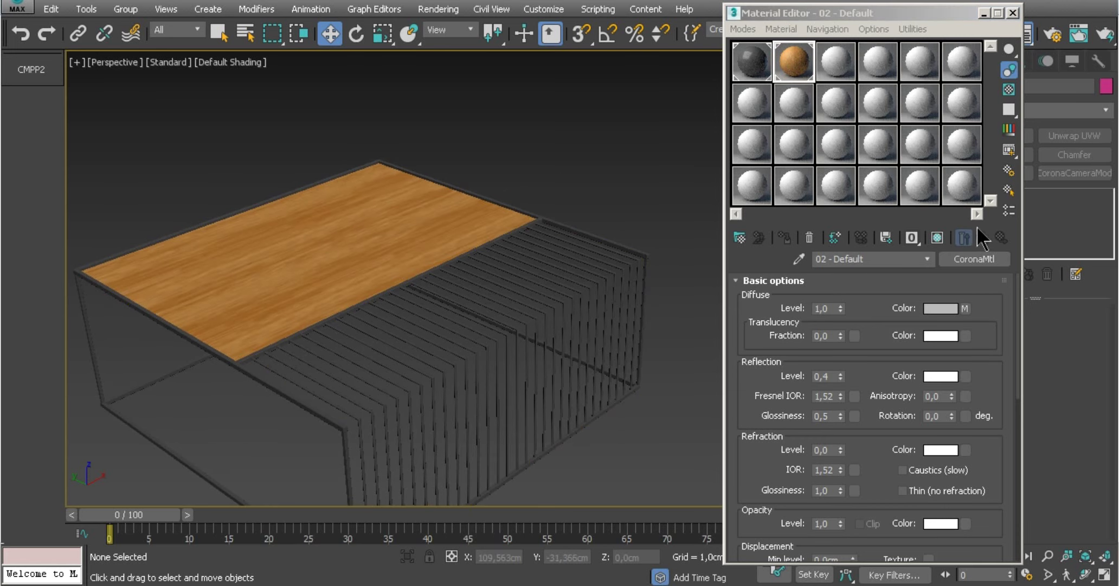
left_click(937, 237)
Copy the wood diffuse map into the Bump slot as an independent copy.
scroll(757, 450, "down", 5)
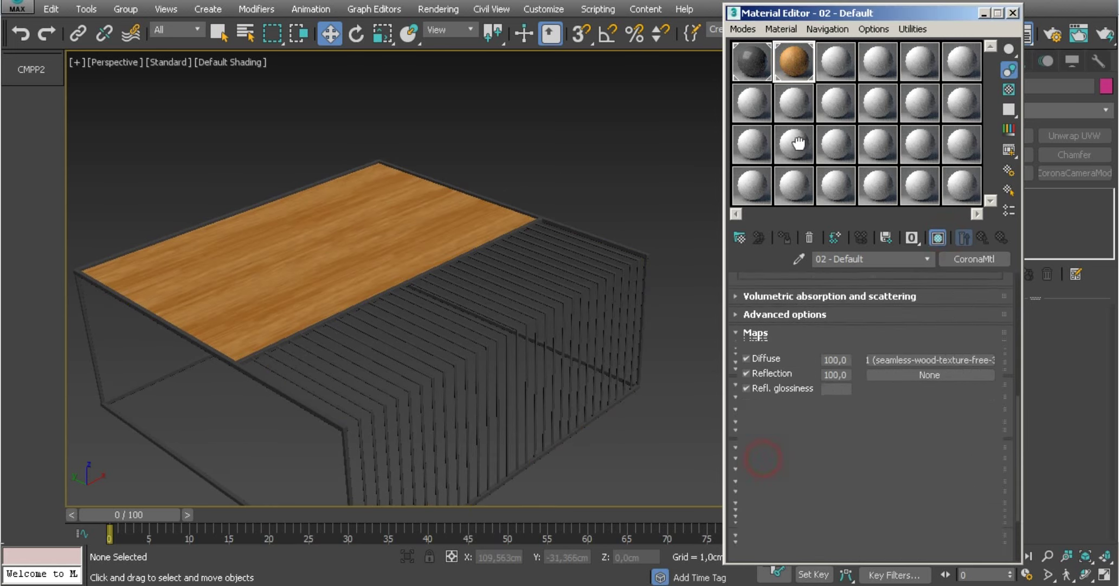
scroll(840, 380, "down", 3)
scroll(907, 337, "down", 2)
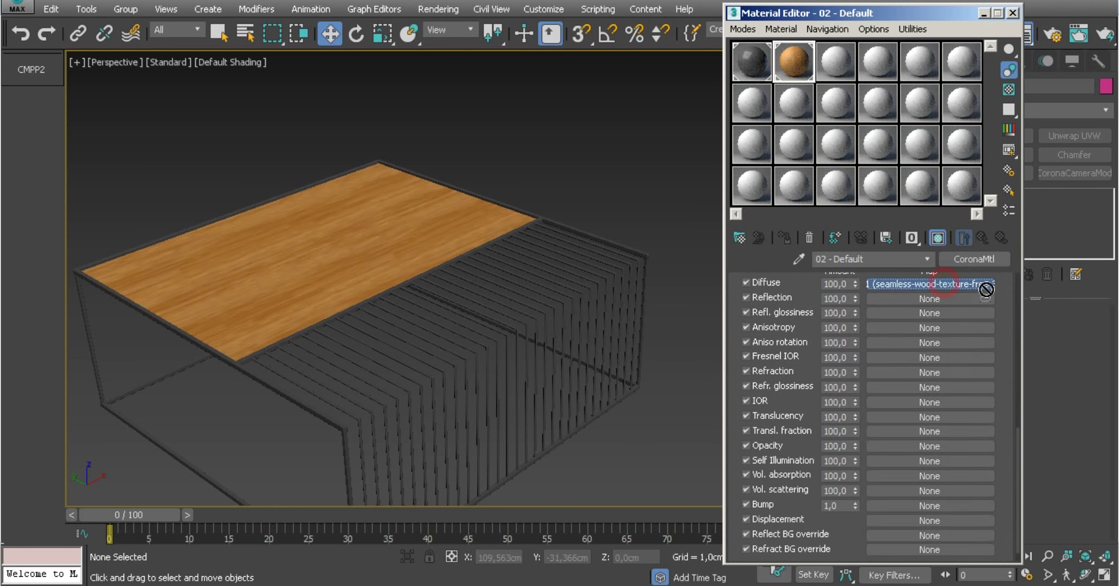
left_click_drag(769, 516, 896, 503)
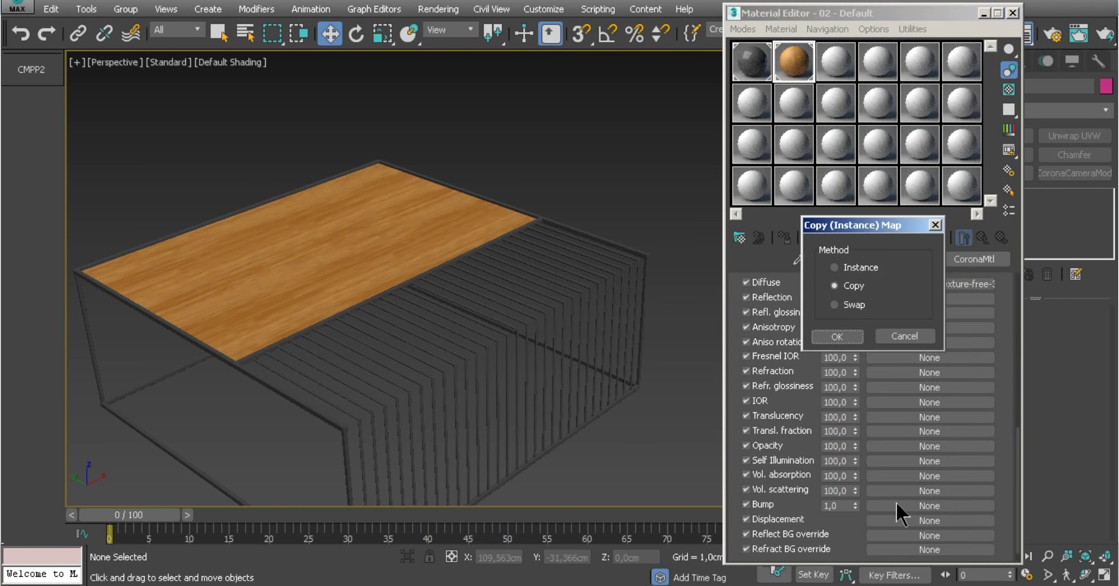
left_click(838, 337)
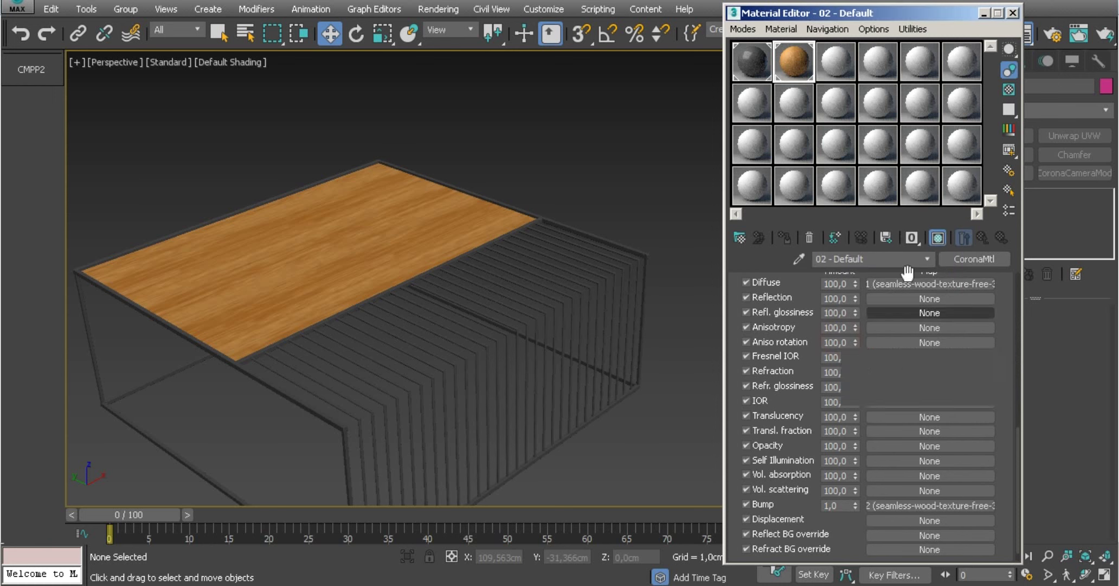
left_click(1012, 12)
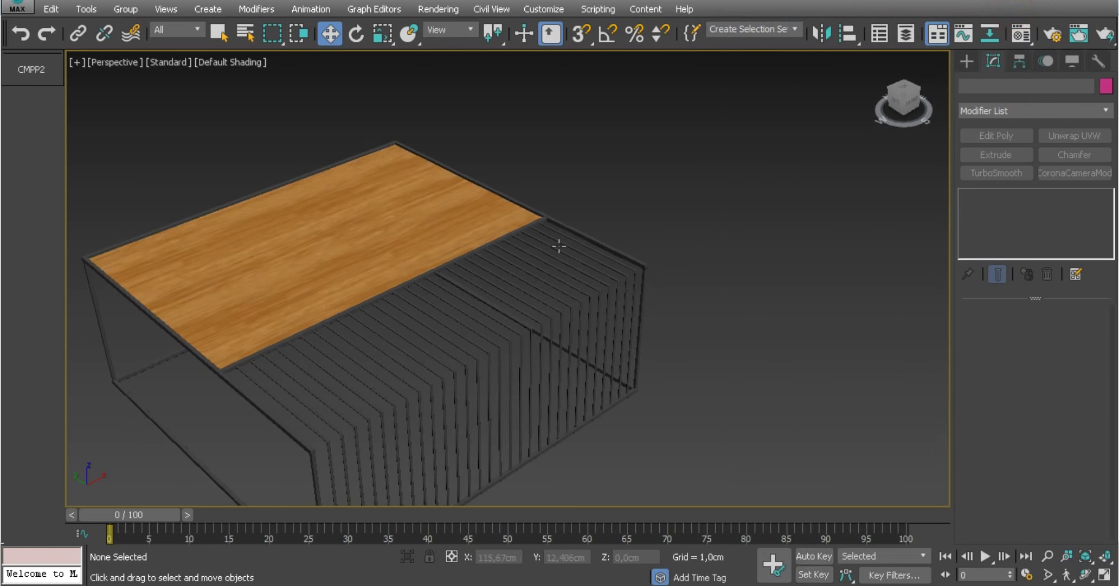
Add a UVW Map modifier to the wooden tabletop.
left_click(375, 233)
scroll(443, 243, "up", 5)
scroll(444, 243, "down", 5)
mouse_move(450, 255)
middle_mouse_down()
mouse_move(392, 265)
mouse_move(550, 220)
middle_mouse_up()
scroll(392, 265, "up", 5)
left_click(551, 219)
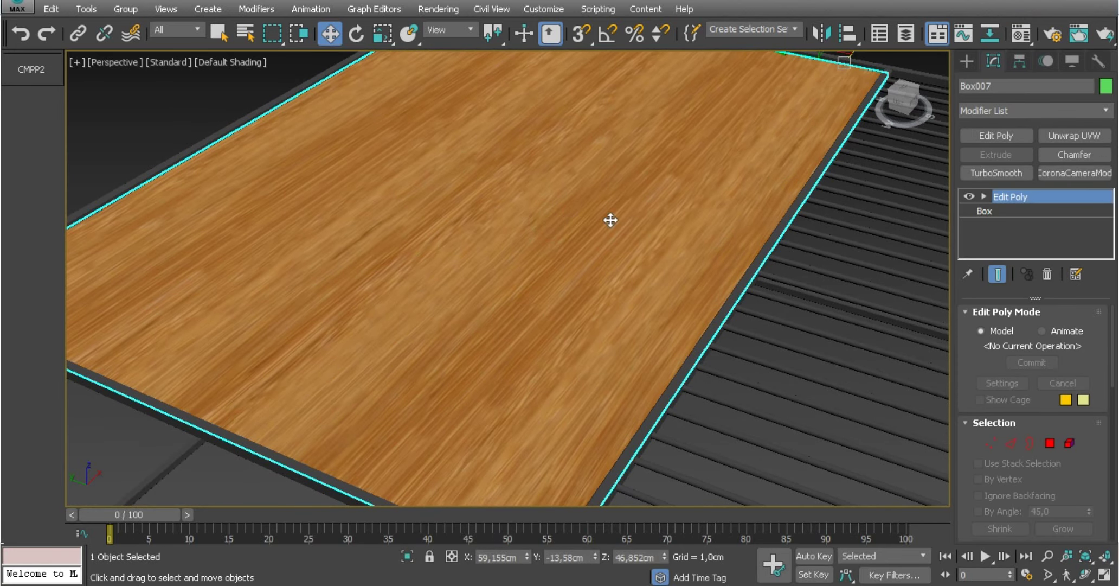
left_click(1106, 110)
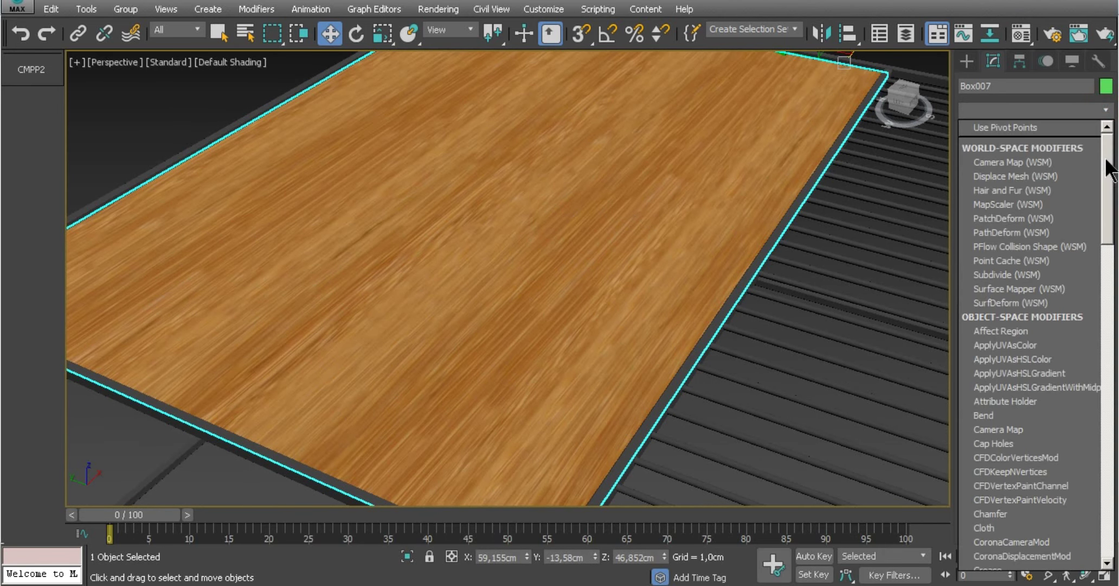
left_click_drag(1106, 162, 1101, 437)
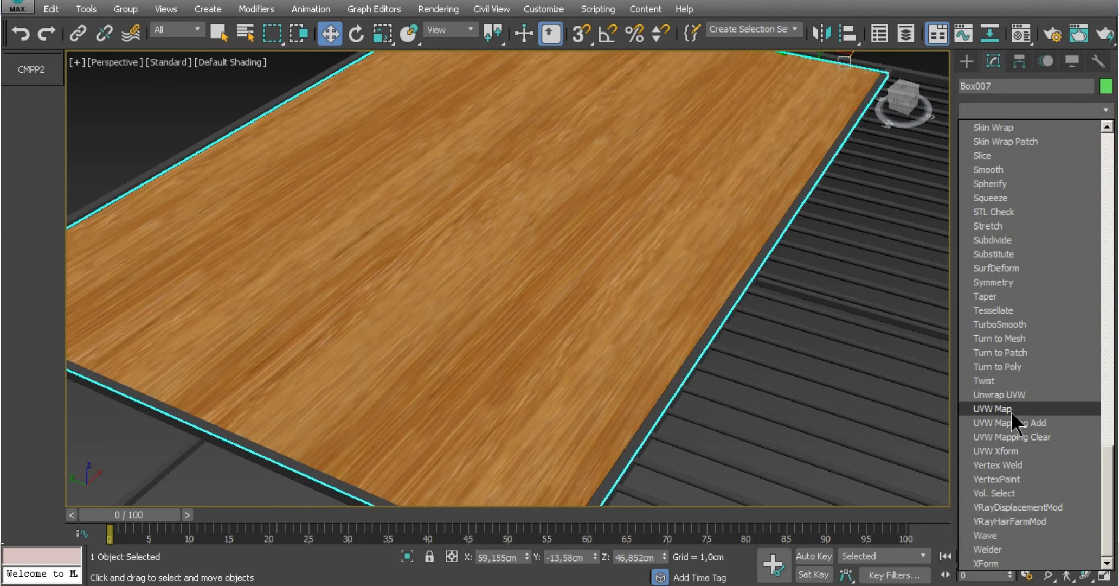
left_click(1012, 410)
Switch the mapping to Box and try 50 cm length and width.
left_click(1000, 406)
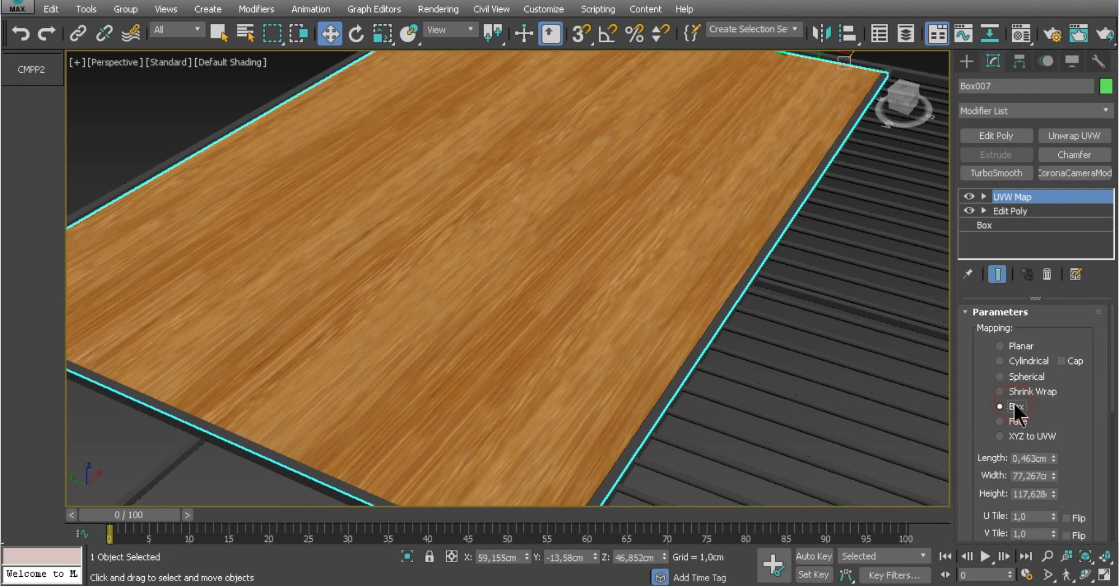
left_click_drag(1055, 457, 1047, 472)
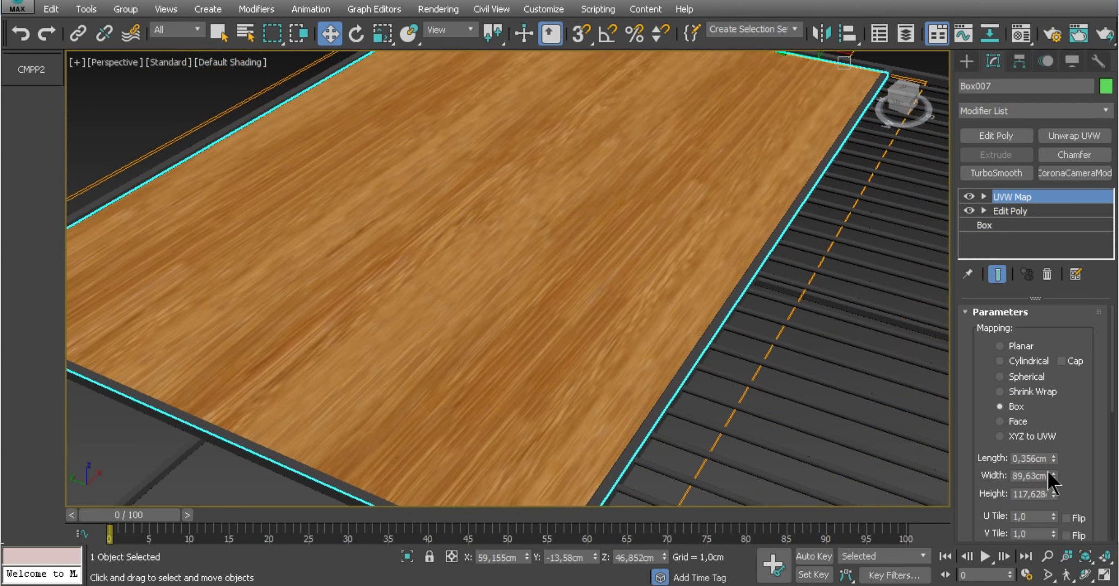
double_click(1028, 459)
type("50")
key("Tab")
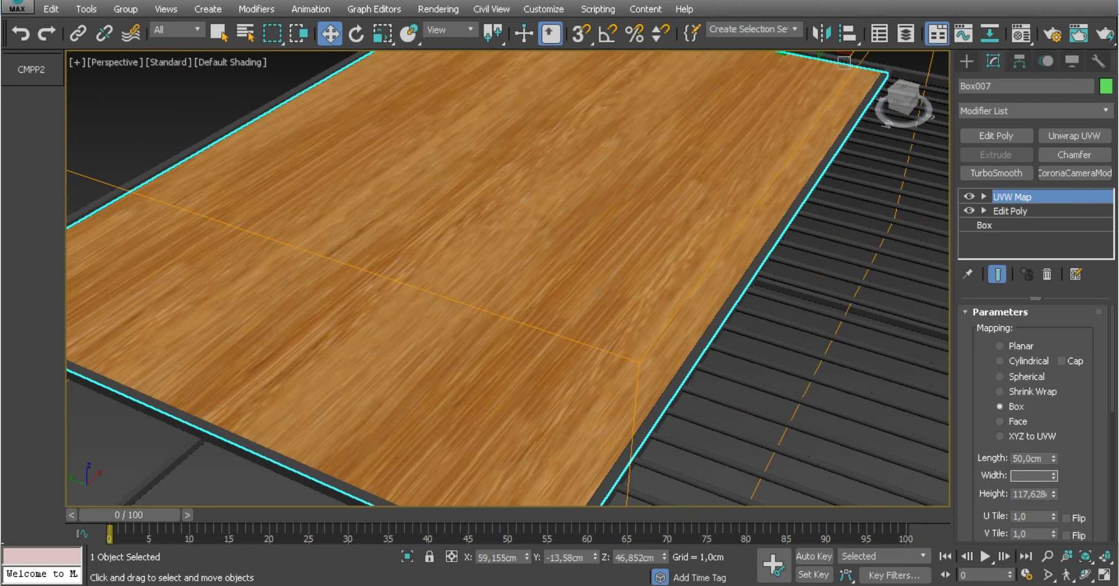
key("Tab")
type("50")
key("Return")
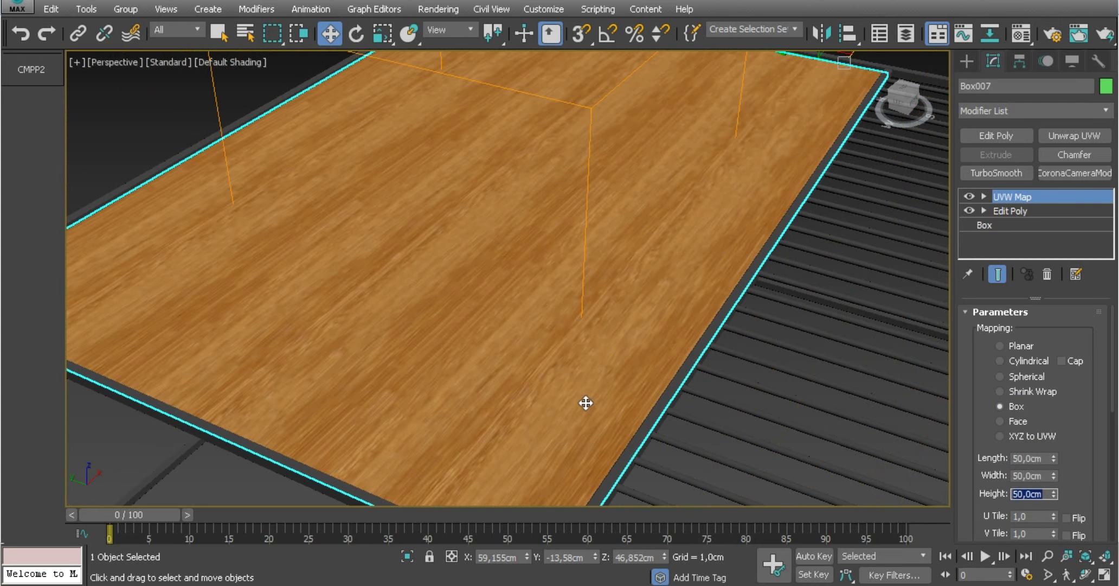
Change the UVW Map length, width and height to 85 cm.
scroll(586, 402, "down", 3)
scroll(617, 375, "down", 2)
scroll(551, 276, "up", 5)
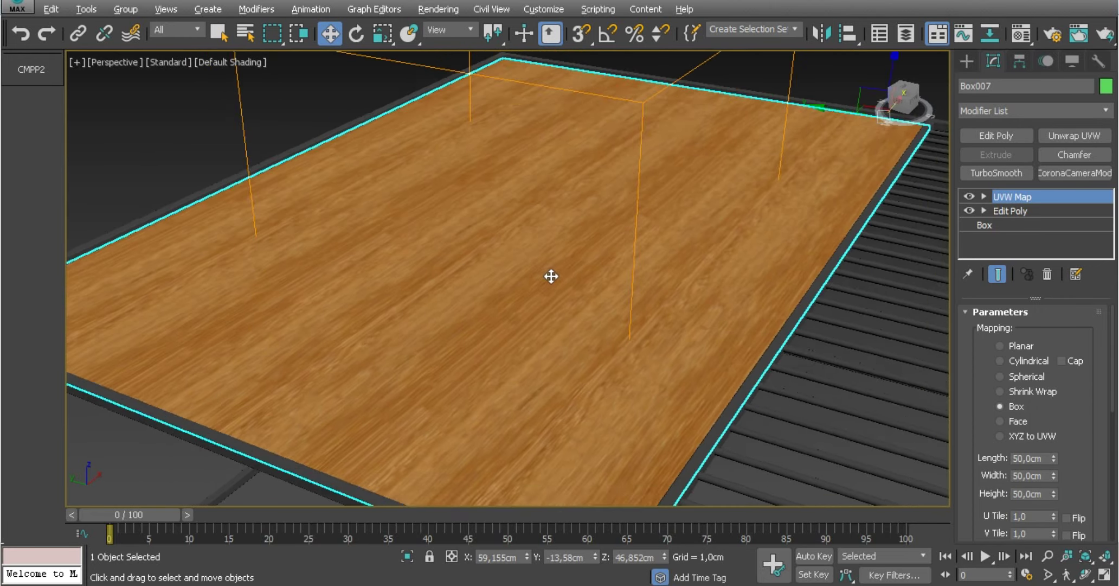
scroll(551, 276, "up", 1)
double_click(1029, 458)
type("85")
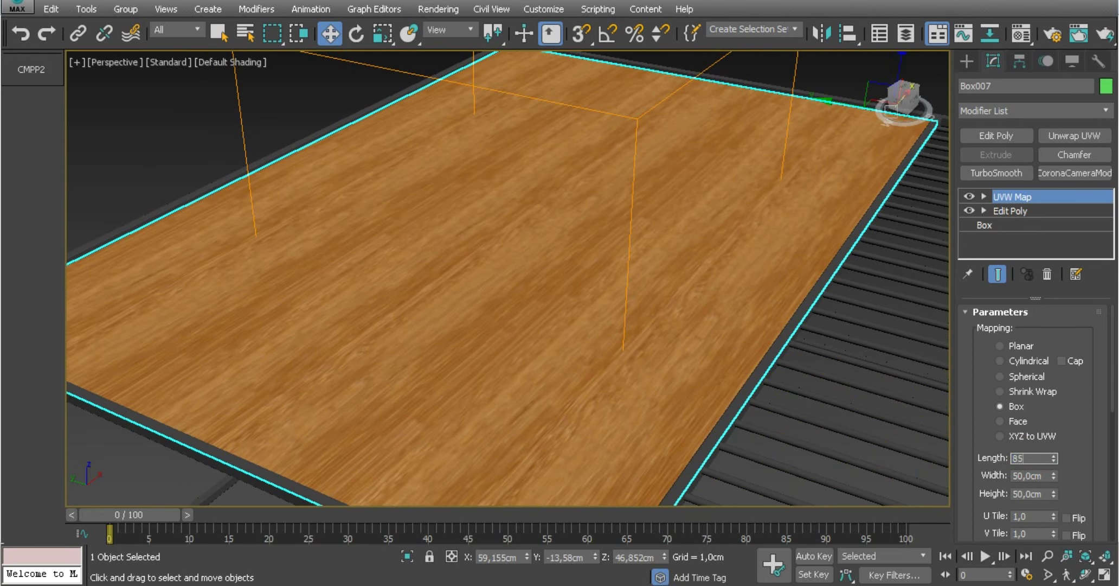
key("Tab")
type("85")
key("Tab")
type("85")
key("Return")
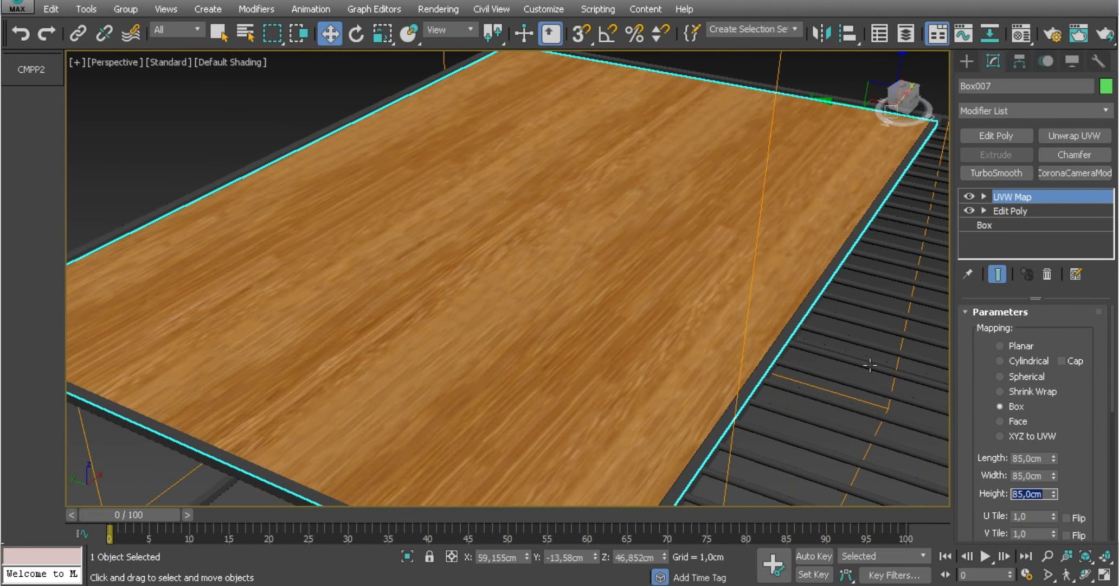
scroll(689, 320, "down", 4)
scroll(650, 317, "down", 3)
Create a floor Plane primitive beside the table.
left_click(227, 204)
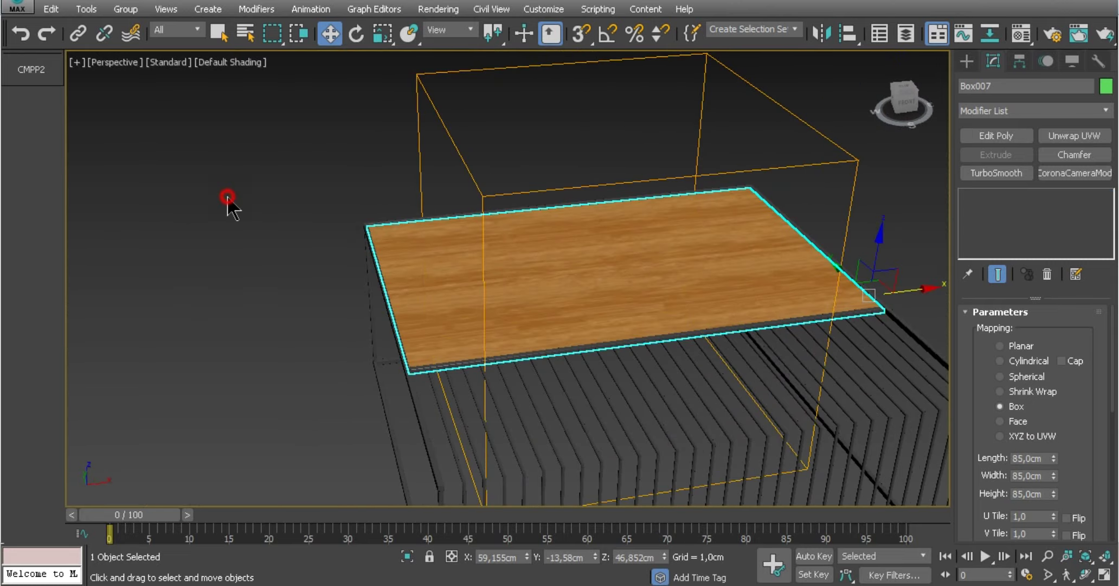
mouse_move(228, 203)
middle_mouse_down("alt")
mouse_move(662, 295)
mouse_move(599, 307)
middle_mouse_up("alt")
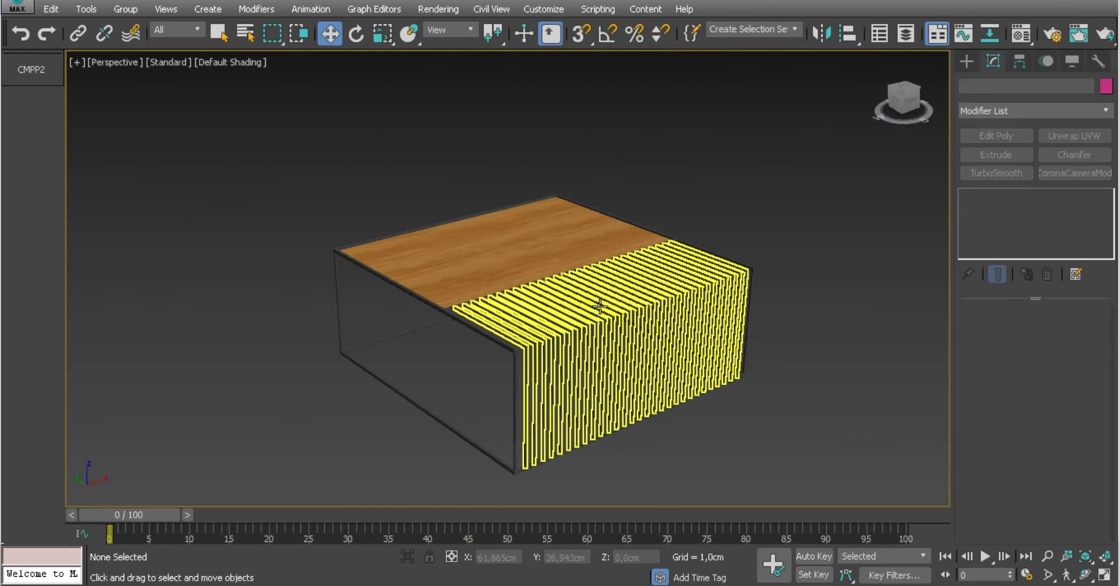
middle_click_drag(815, 313, 721, 333, "alt")
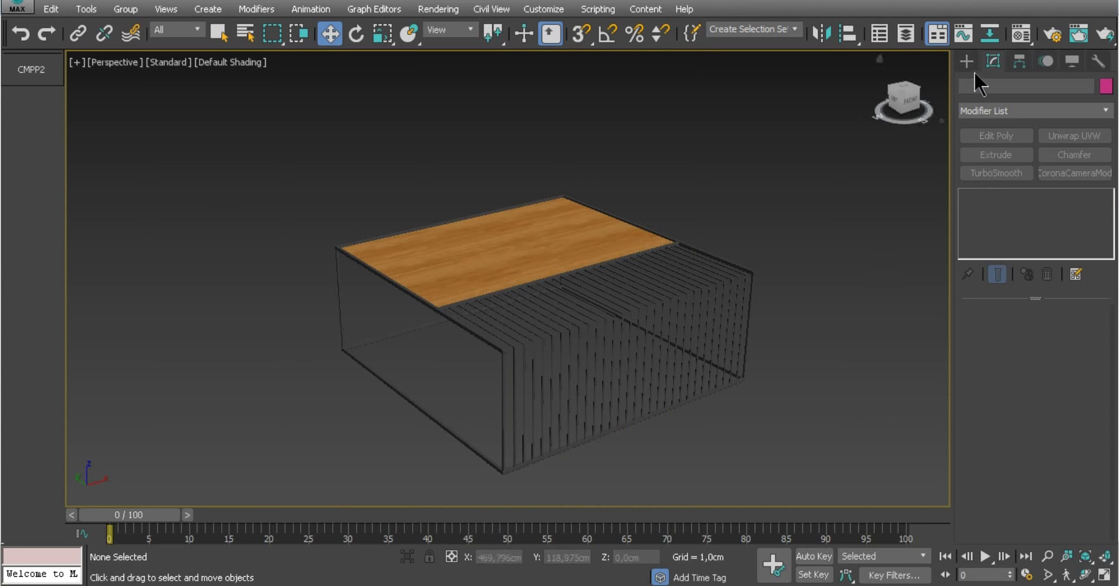
left_click(966, 60)
left_click(988, 85)
left_click(967, 86)
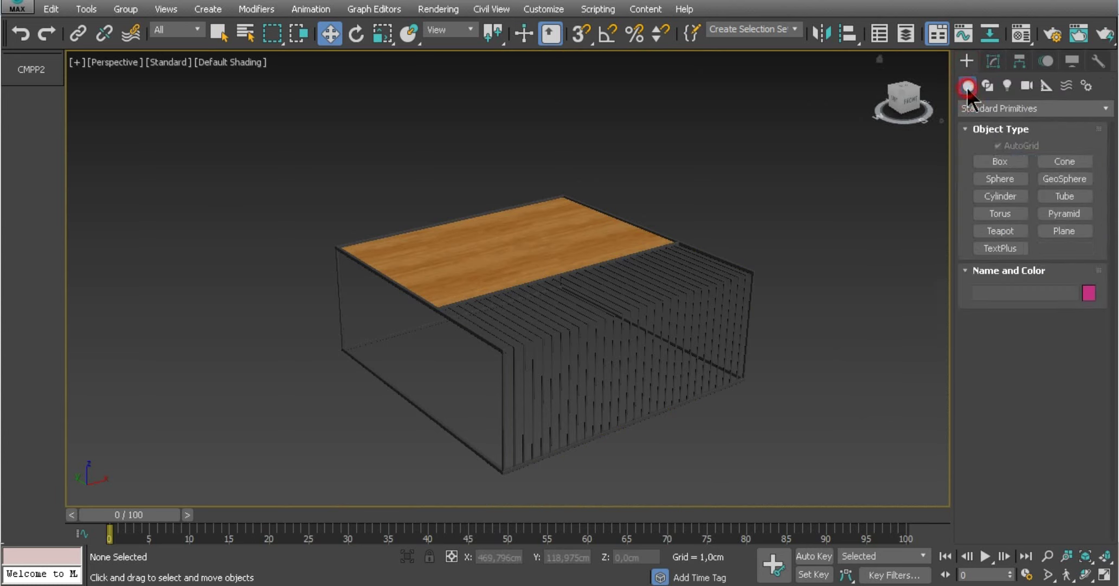
left_click(1064, 230)
scroll(682, 329, "down", 5)
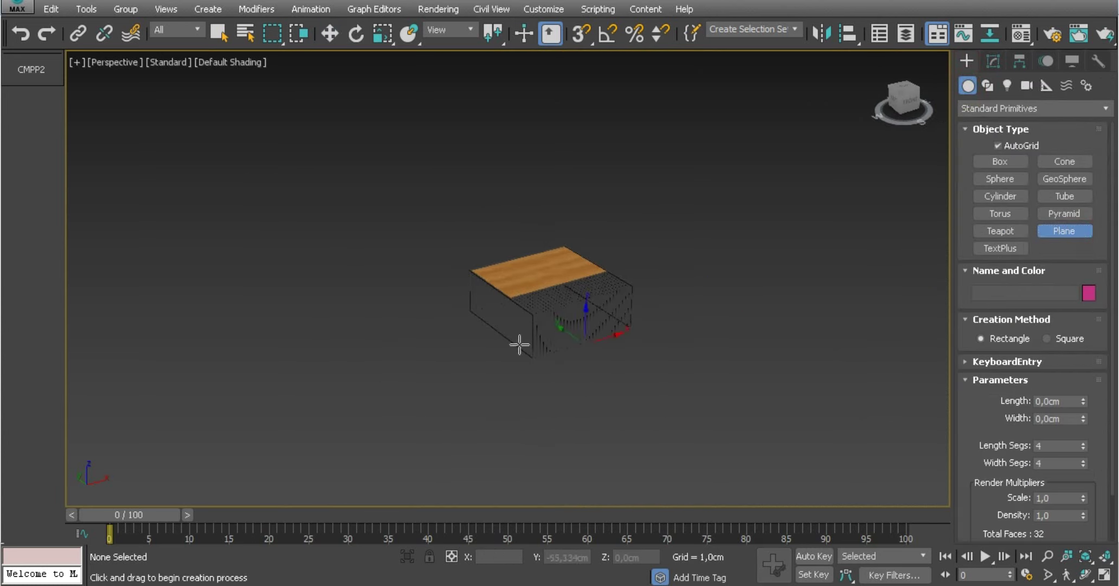
mouse_move(367, 260)
left_mouse_down()
mouse_move(1049, 357)
mouse_move(806, 360)
left_mouse_up()
Centre the floor plane under the table and scale it up greatly.
scroll(705, 347, "down", 3)
key("w")
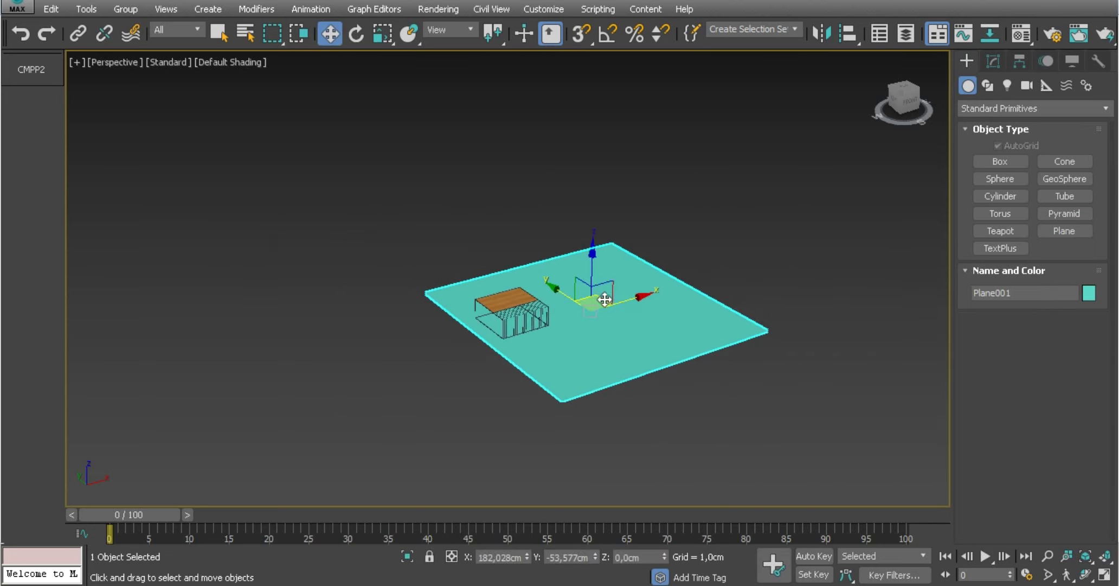
left_click_drag(594, 301, 526, 311)
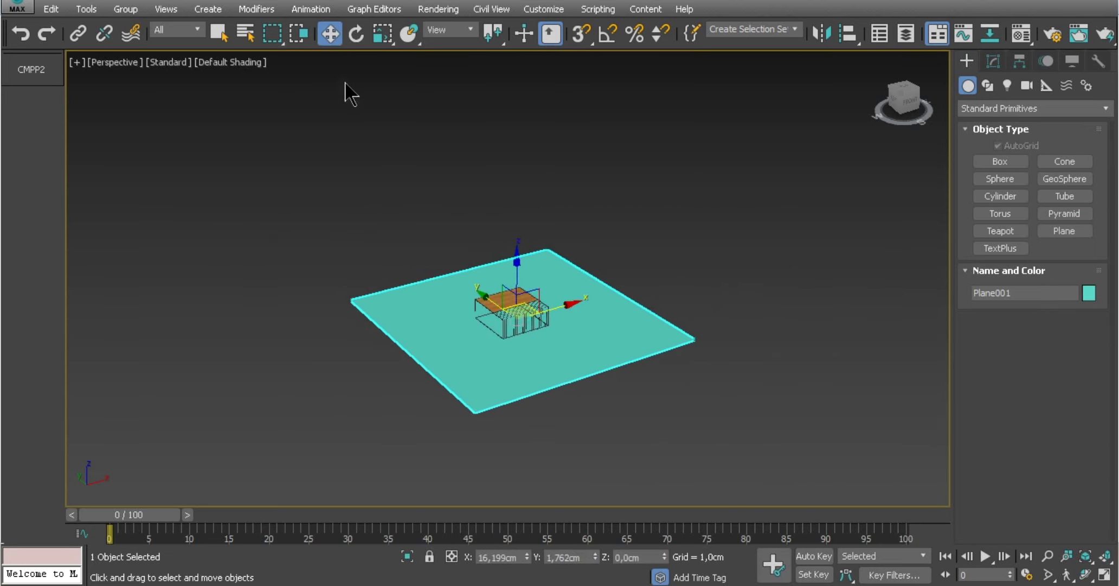
left_click(382, 33)
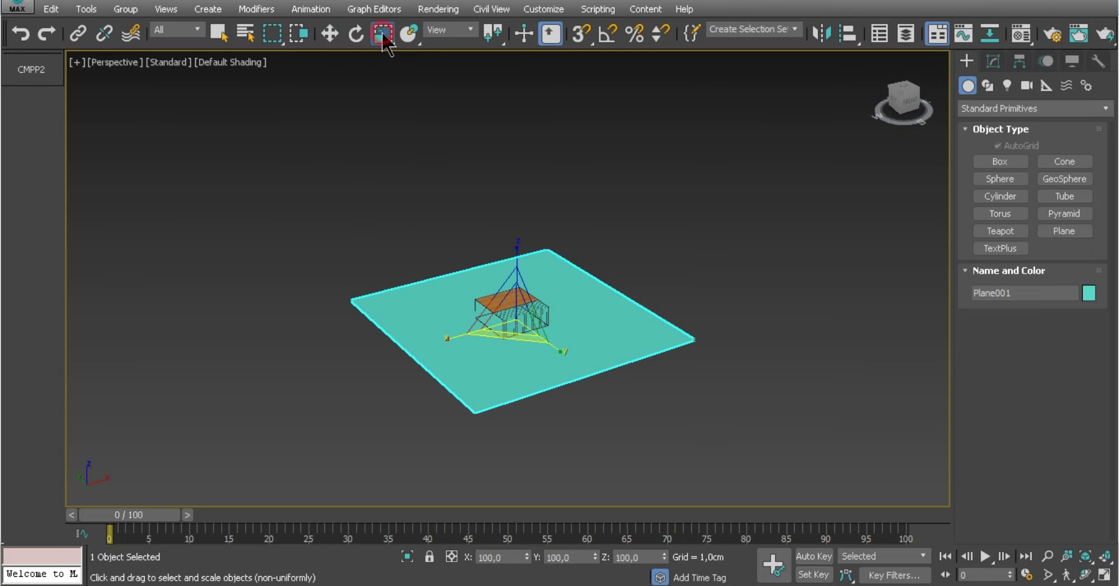
mouse_move(515, 309)
left_mouse_down()
mouse_move(493, 119)
mouse_move(425, 127)
left_mouse_up()
left_click(424, 128)
Reselect the ground plane from a lower view and scale it up further.
middle_click_drag(501, 357, 486, 350, "alt")
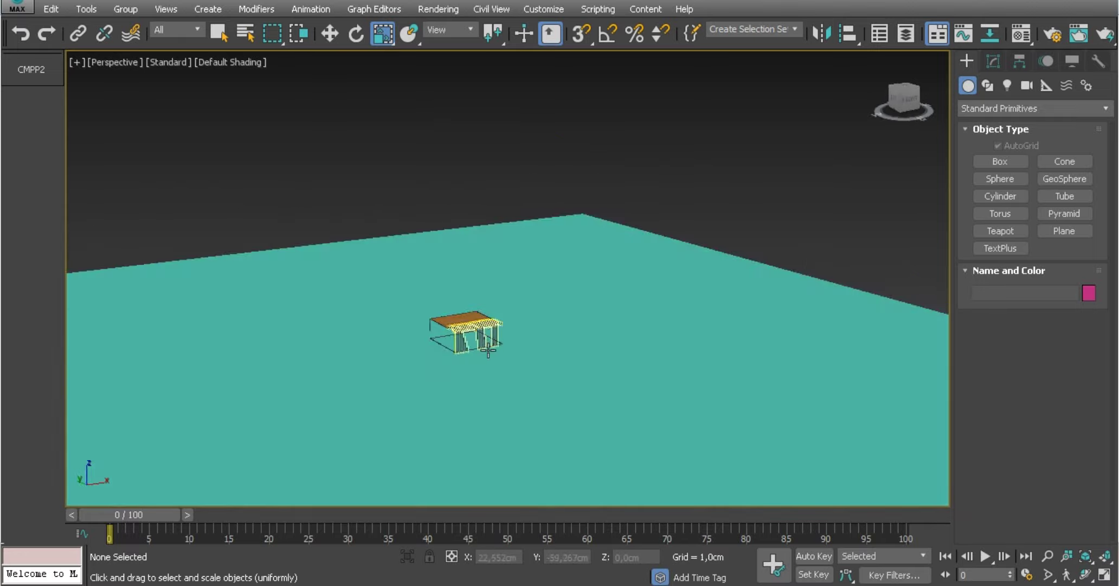
scroll(486, 350, "up", 5)
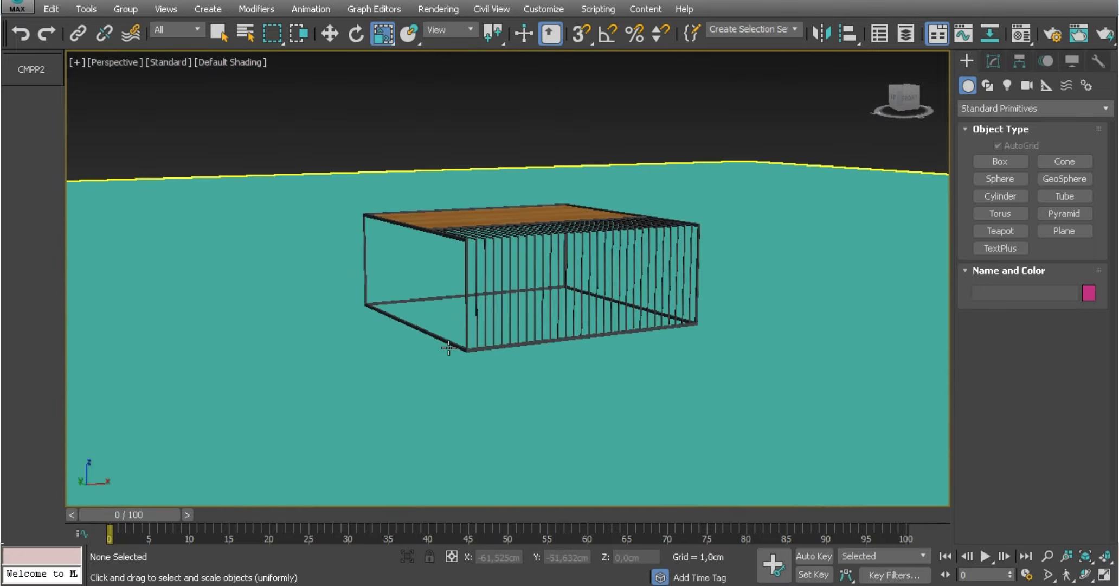
scroll(486, 351, "up", 5)
scroll(486, 350, "down", 10)
mouse_move(486, 351)
middle_mouse_down("alt")
mouse_move(522, 331)
mouse_move(531, 291)
middle_mouse_up("alt")
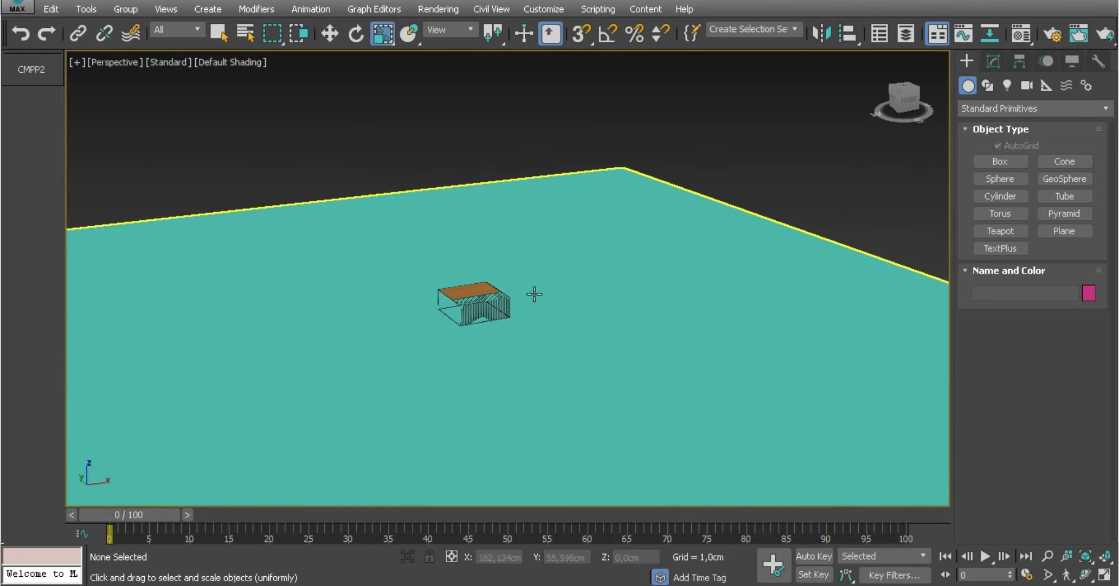
left_click(599, 289)
left_click_drag(470, 335, 471, 282)
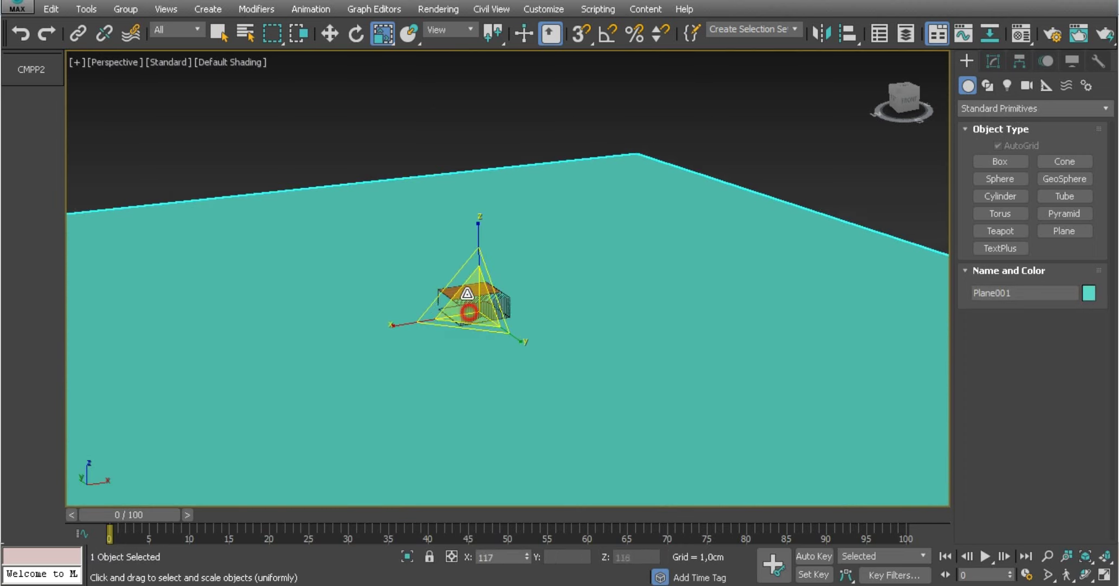
Make material sample slot 3 a new CoronaMtl.
key("w")
left_click(357, 82)
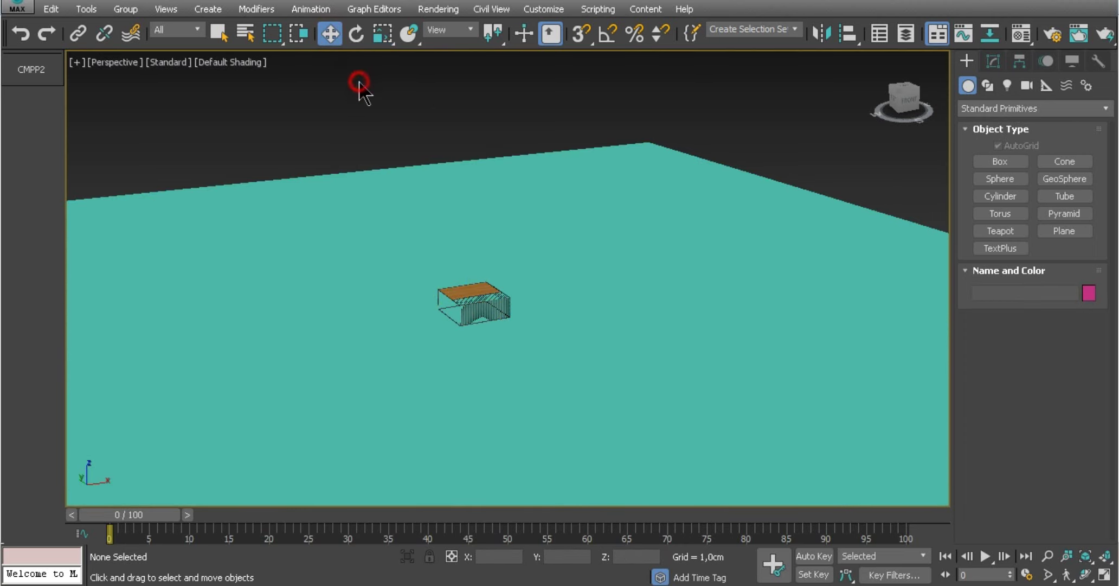
left_click(1017, 32)
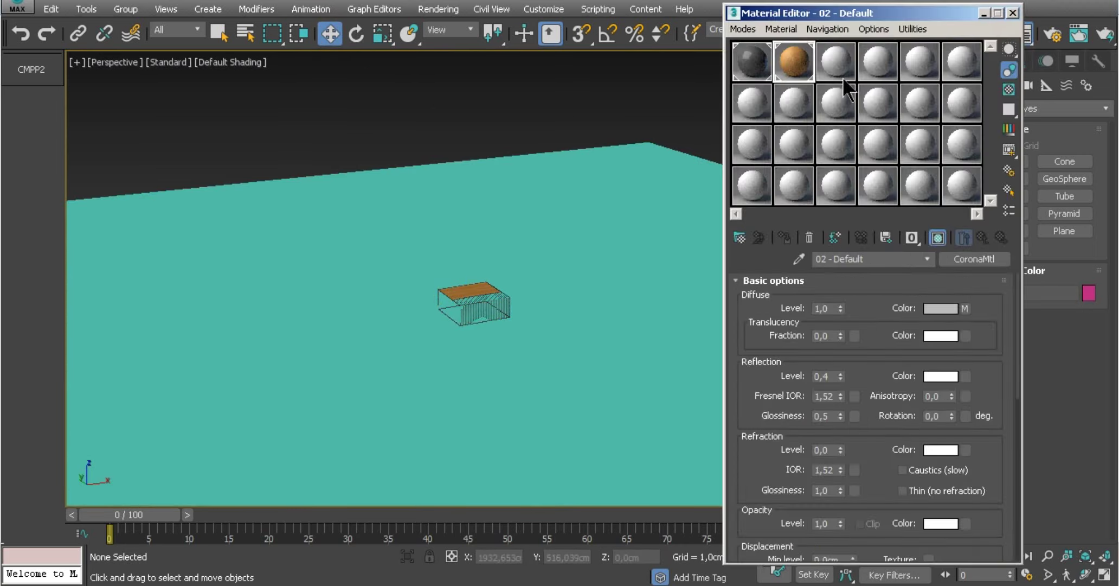
left_click(841, 76)
left_click(974, 259)
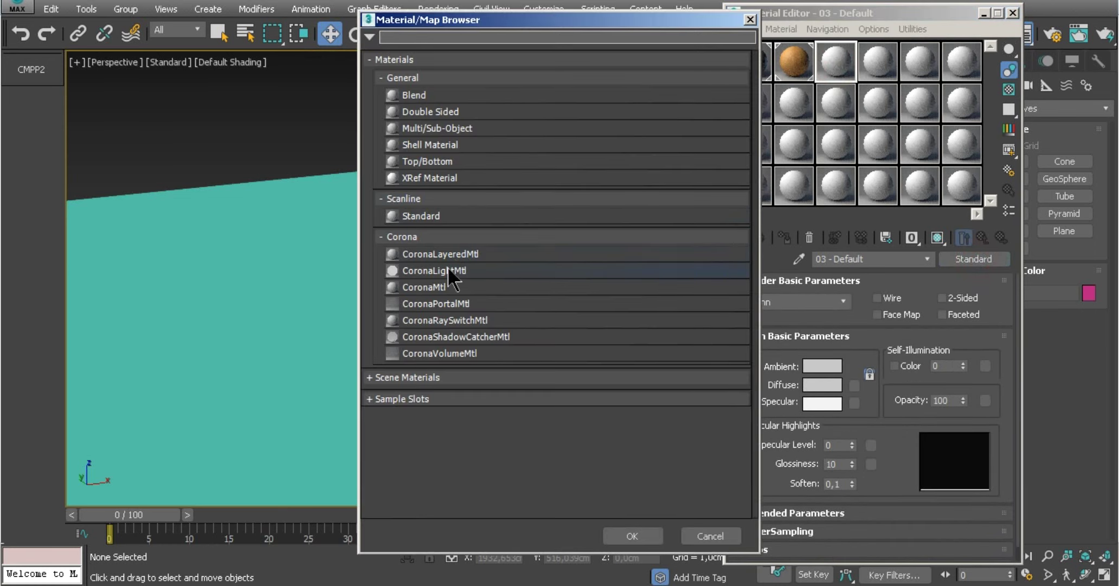
double_click(418, 286)
Set its diffuse to dark grey 44 and apply it to Plane001.
double_click(838, 60)
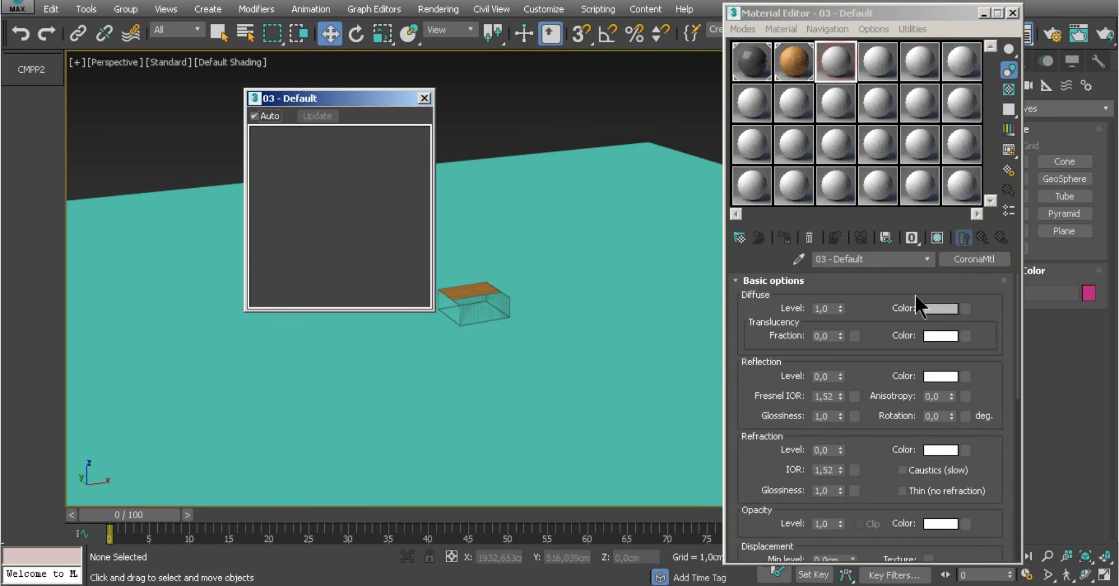
left_click(934, 309)
left_click(474, 97)
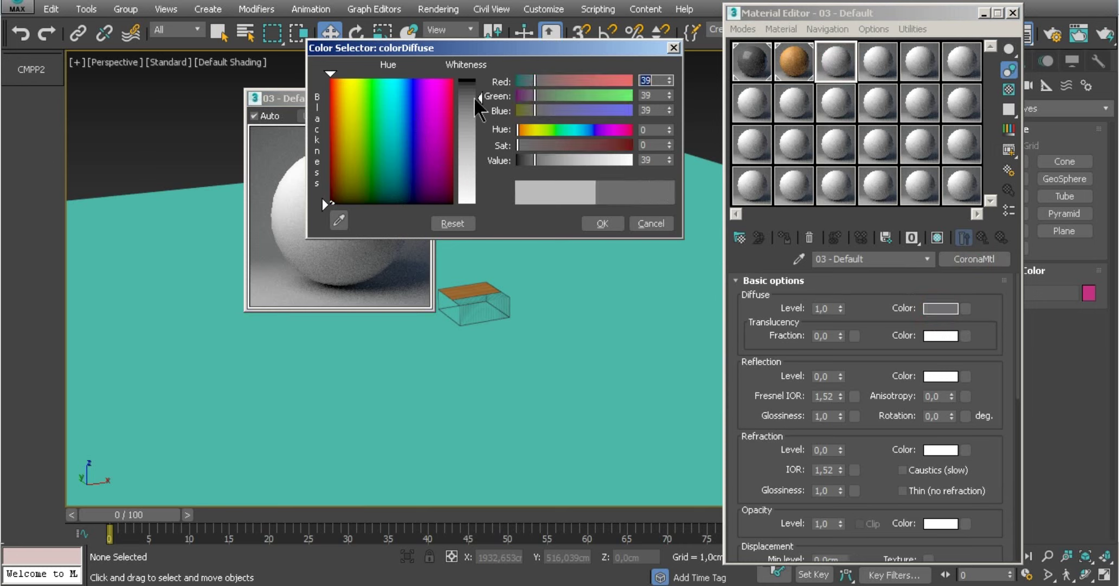
left_click(470, 108)
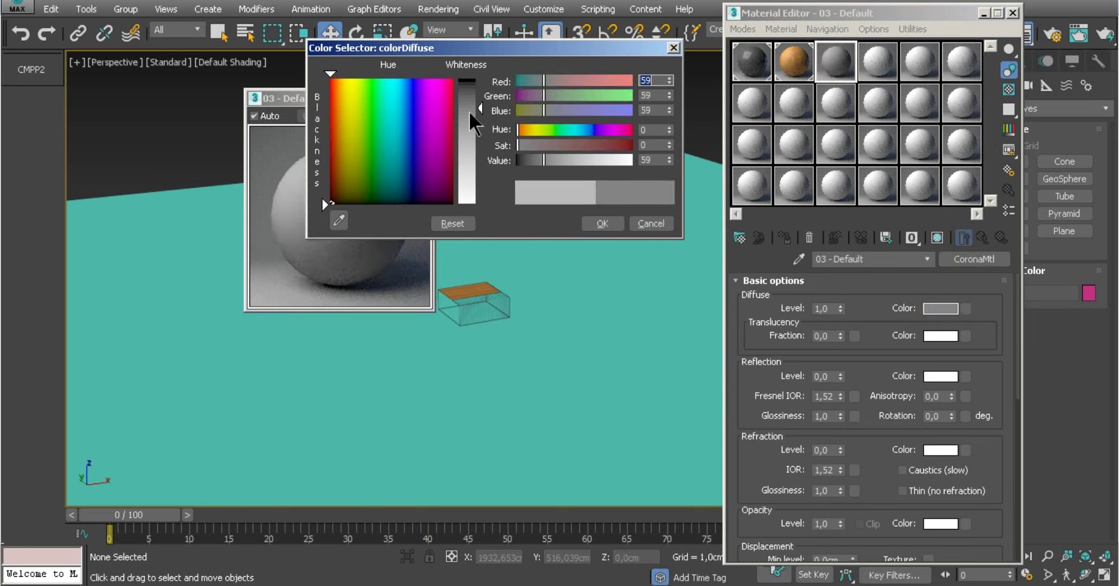
left_click(471, 96)
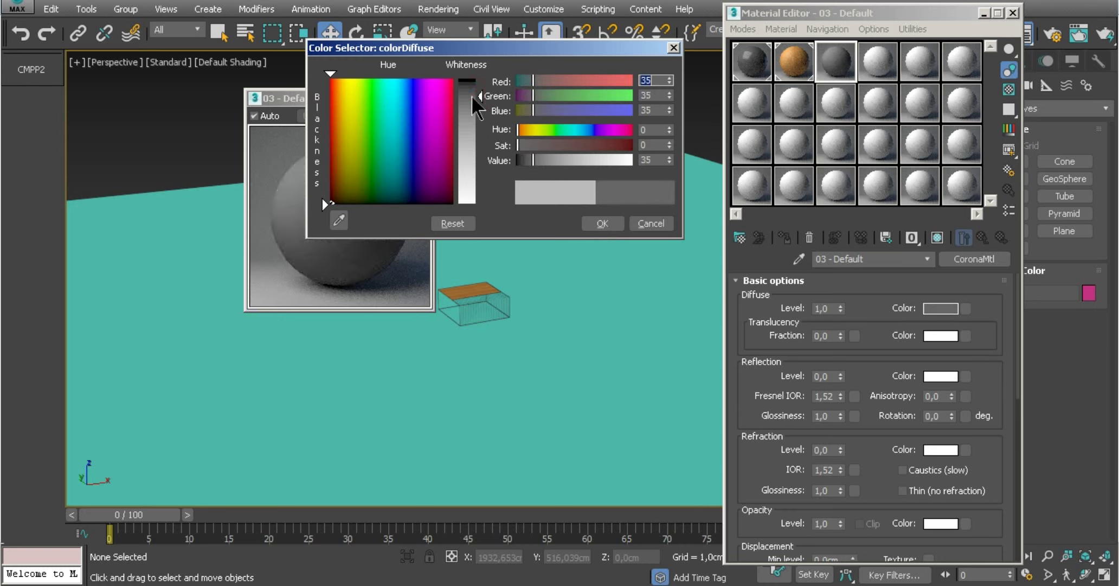
left_click(471, 99)
left_click(607, 223)
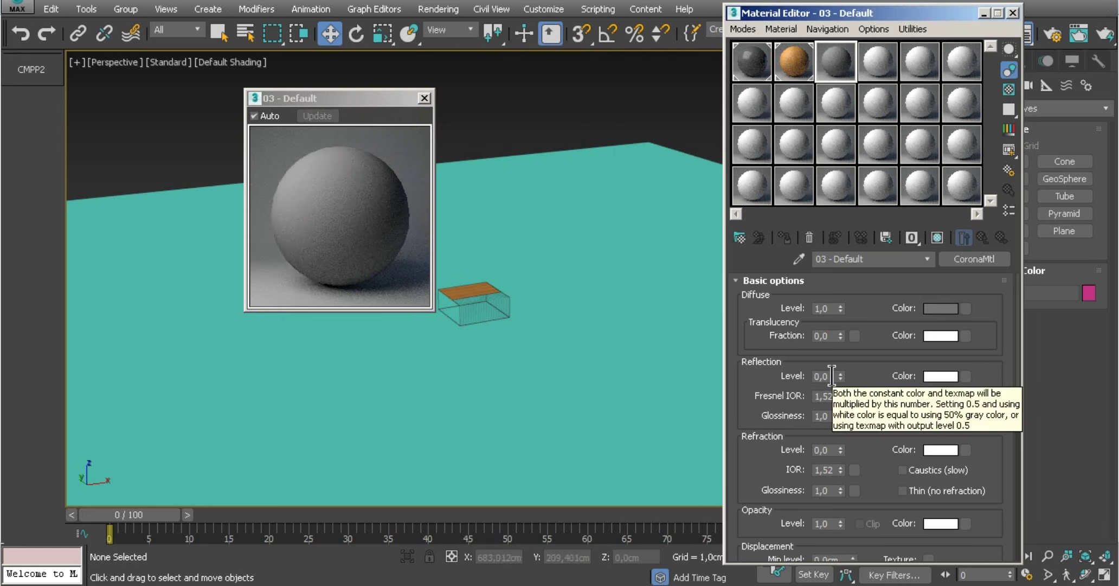
left_click(424, 98)
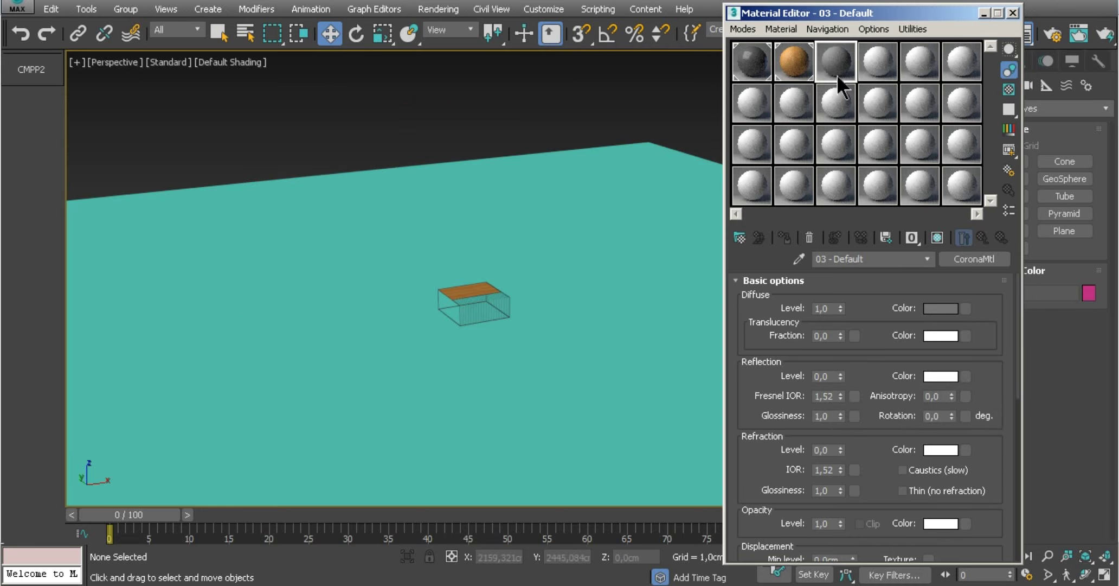
left_click_drag(835, 68, 700, 191)
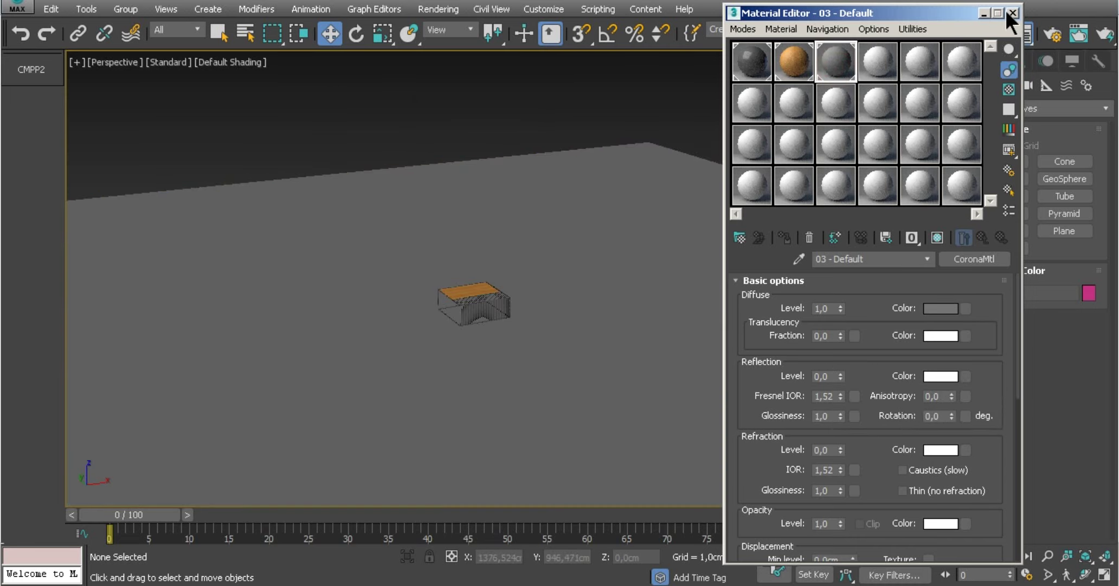
left_click(1012, 13)
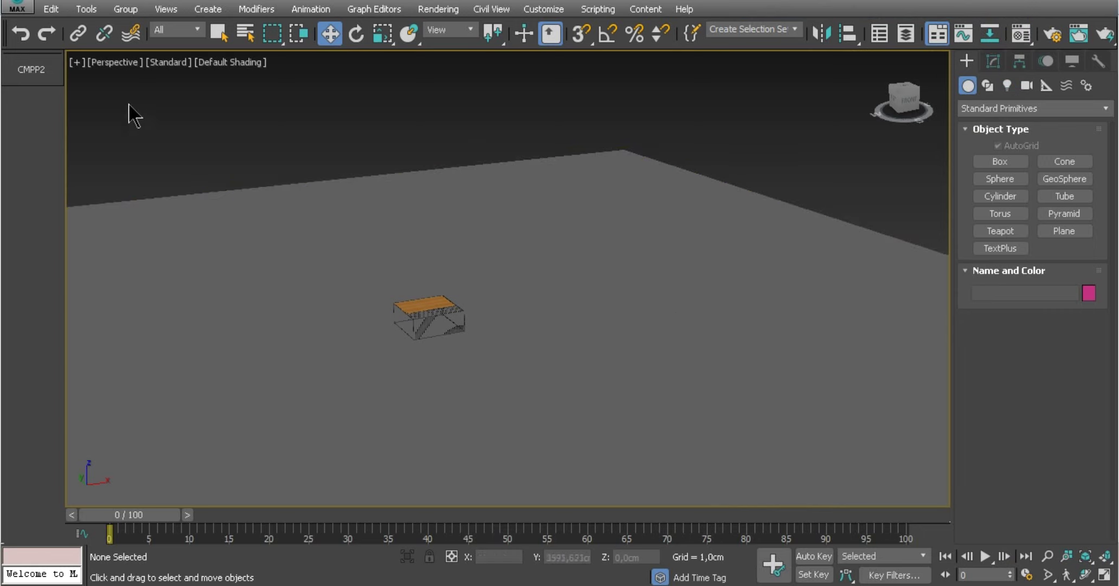
left_click(120, 63)
left_click(163, 139)
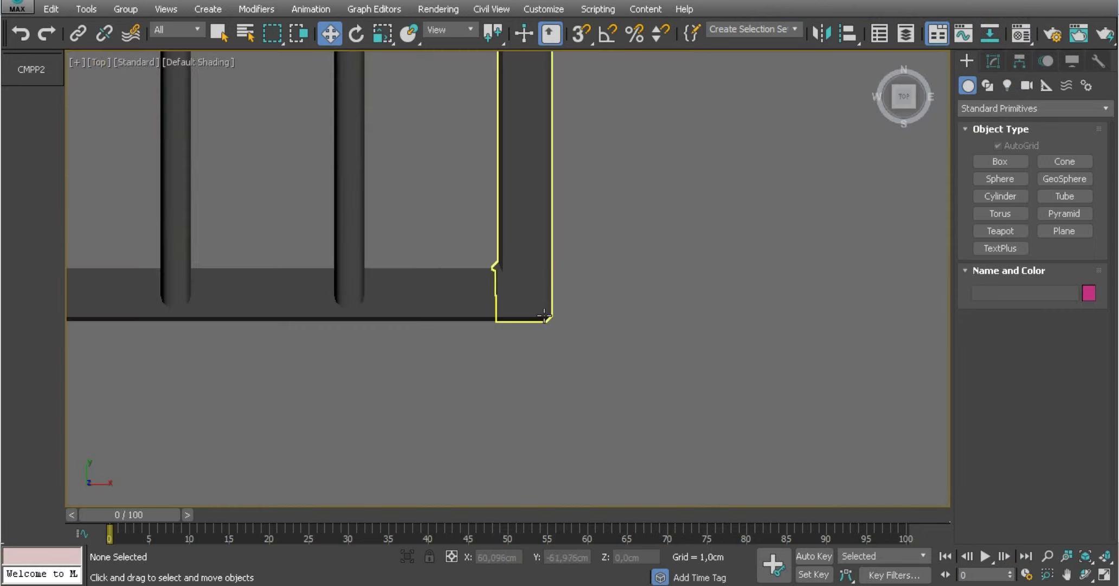
scroll(618, 315, "down", 3)
scroll(618, 315, "down", 4)
scroll(537, 307, "down", 3)
scroll(537, 307, "down", 2)
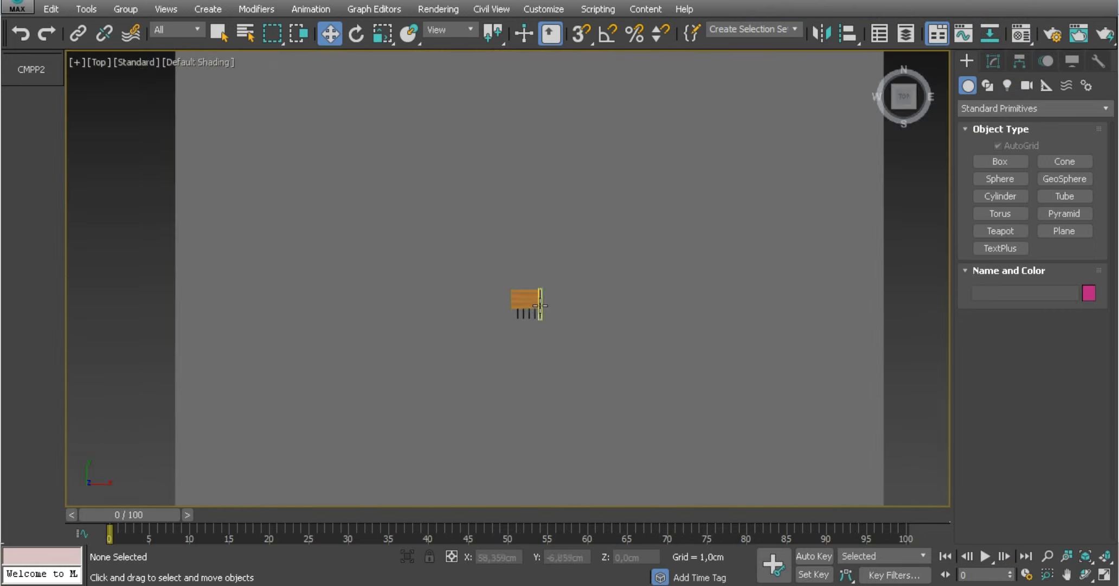
scroll(539, 304, "up", 4)
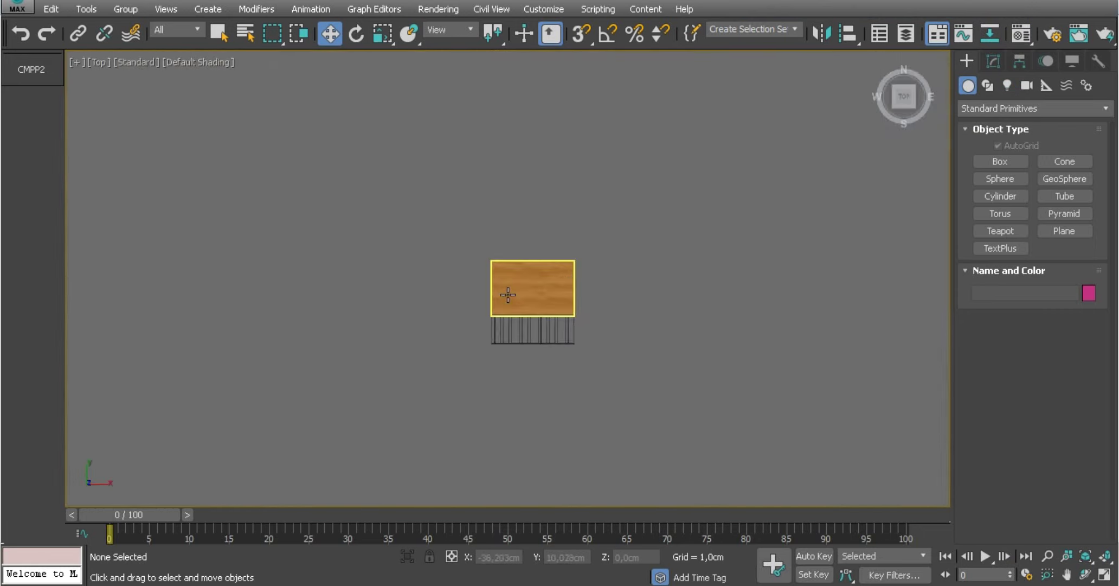
left_click(1006, 85)
left_click(1006, 106)
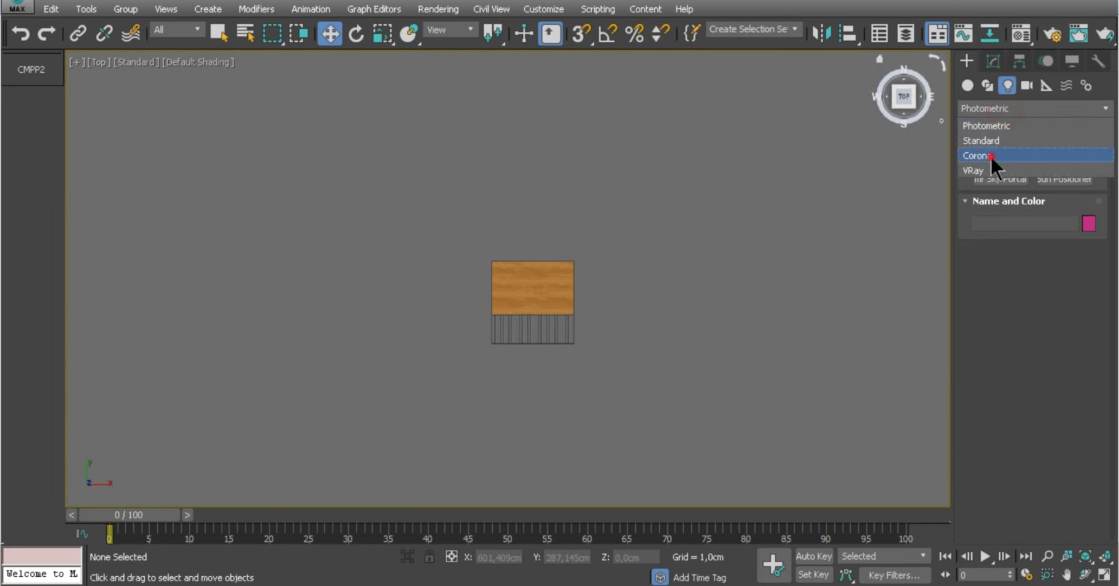
left_click(990, 155)
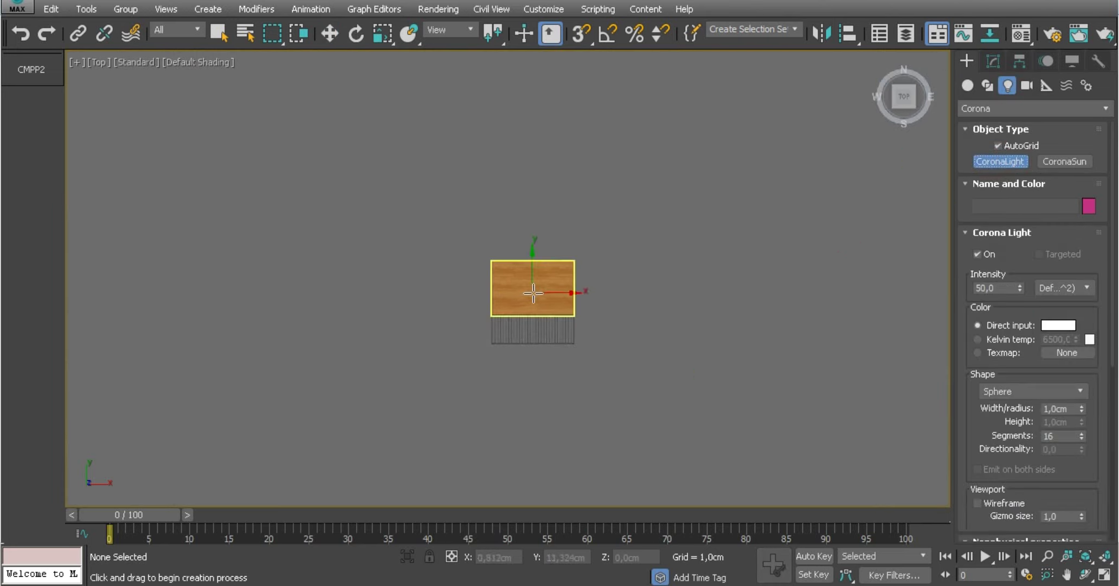
left_click_drag(534, 291, 558, 278)
right_click(664, 250)
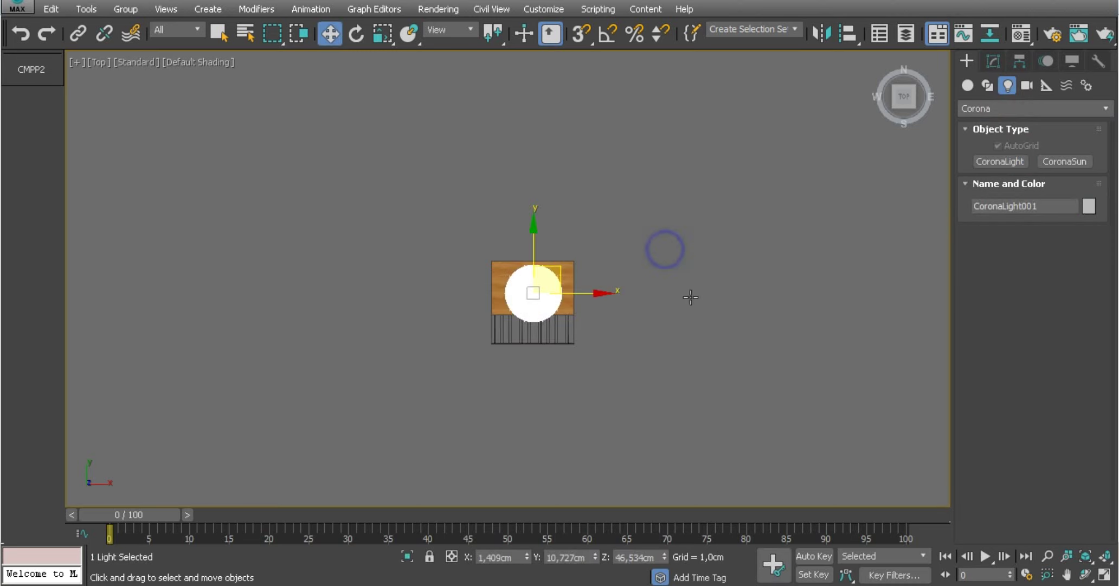
scroll(657, 275, "down", 4)
scroll(662, 275, "down", 2)
middle_click_drag(662, 276, 718, 201, "alt")
scroll(645, 274, "up", 2)
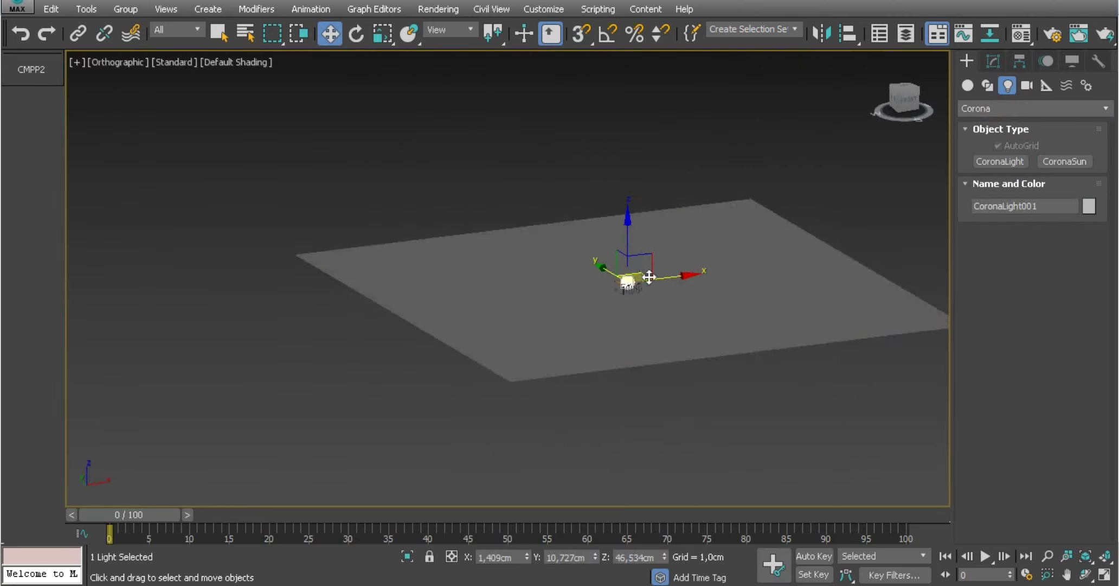
left_click_drag(629, 233, 627, 168)
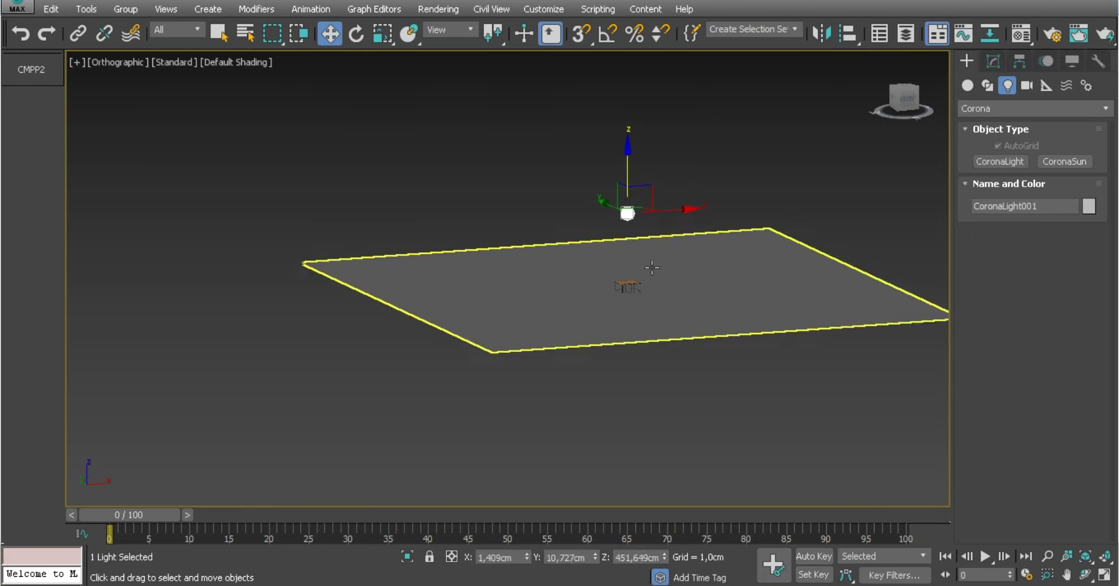
middle_click_drag(627, 287, 542, 319)
scroll(543, 319, "up", 5)
left_click(115, 63)
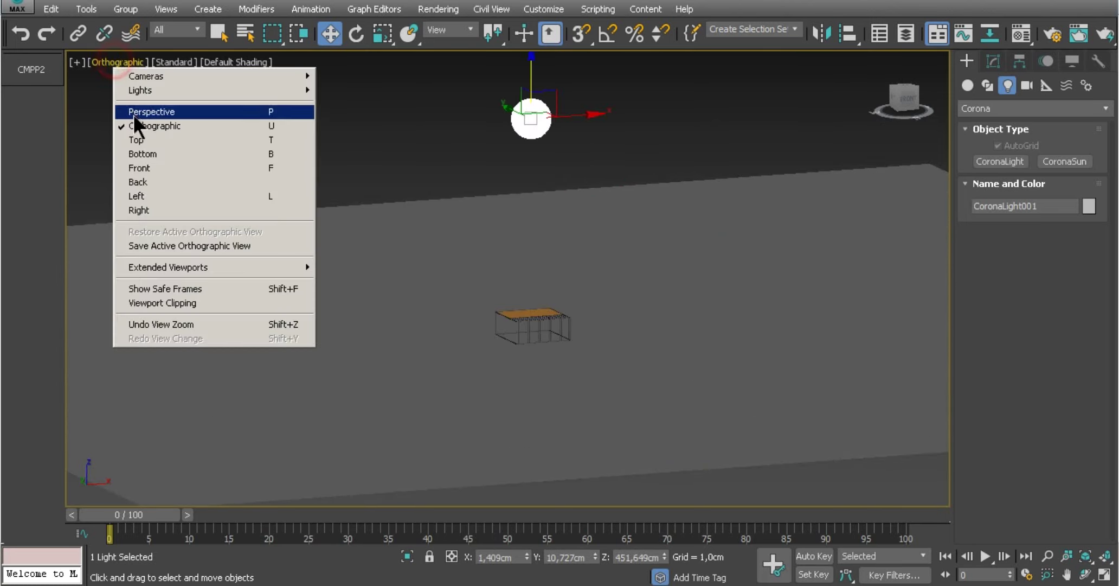
left_click(137, 111)
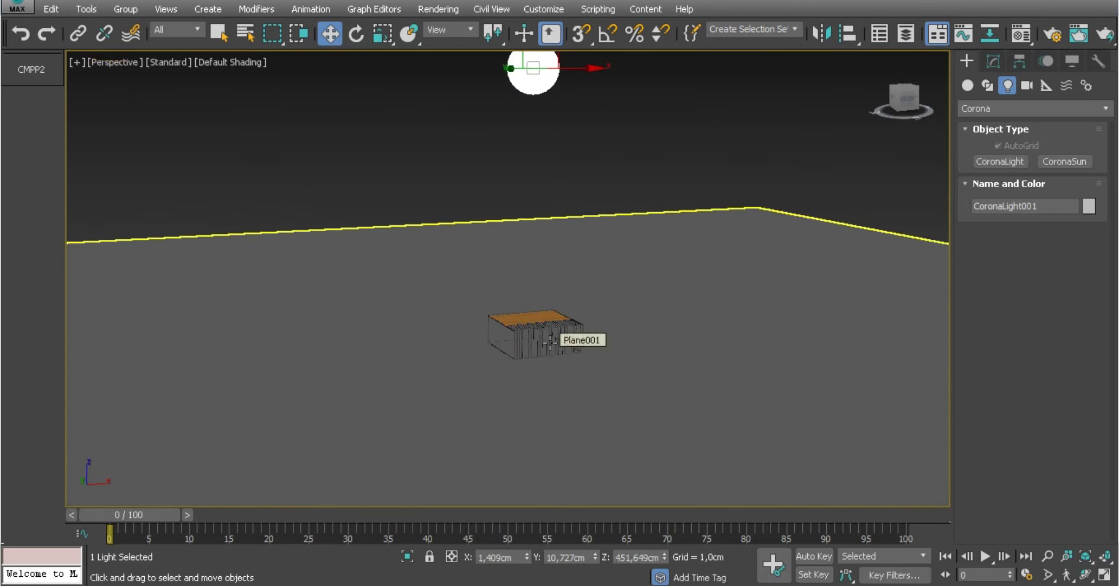
key("shift+f")
scroll(591, 283, "up", 3)
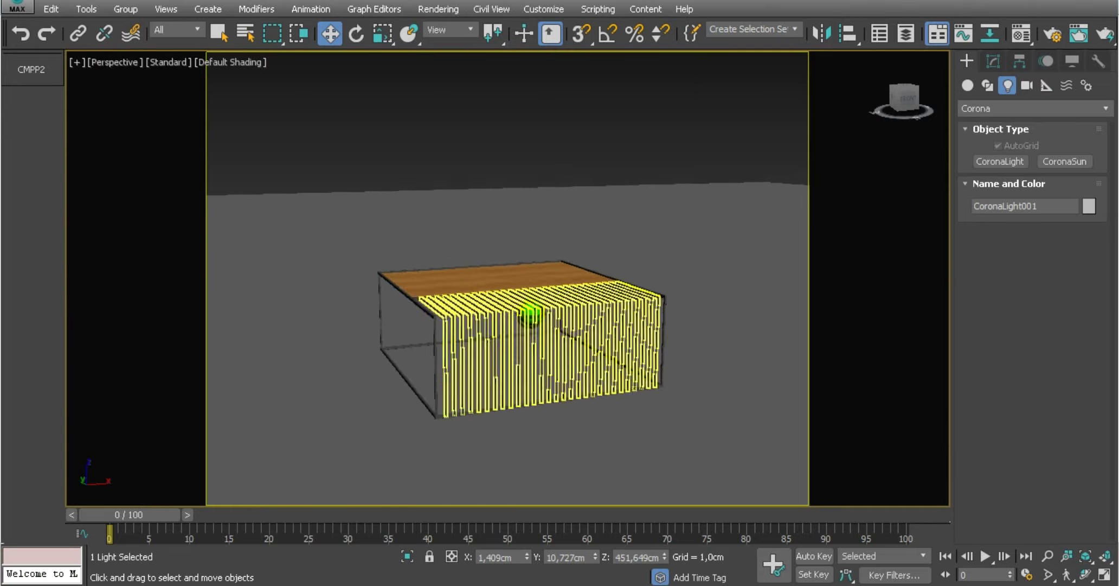
scroll(592, 283, "up", 3)
scroll(592, 283, "up", 3)
scroll(591, 283, "up", 2)
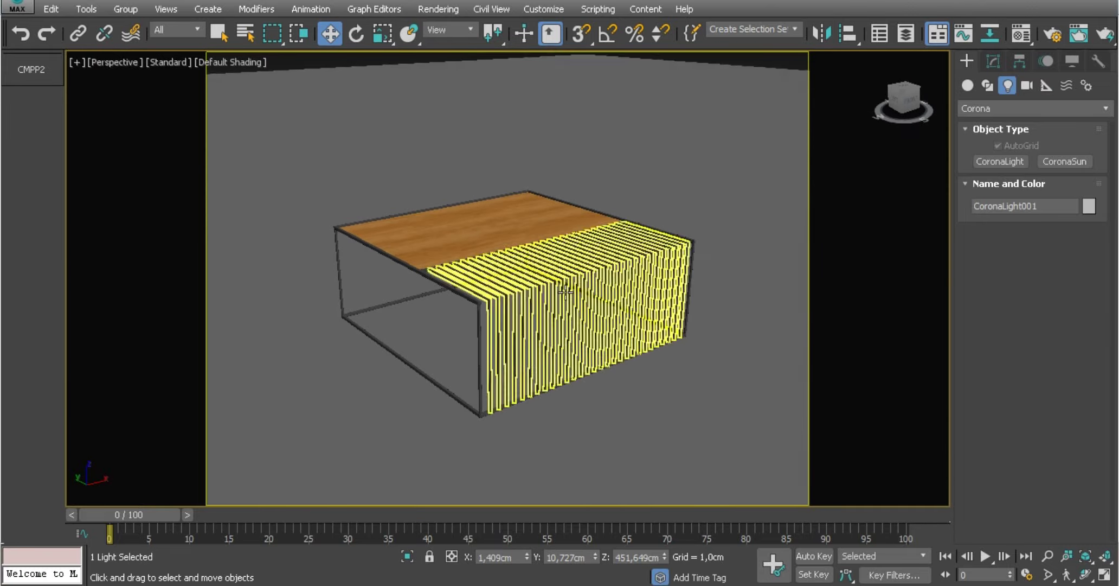
middle_click_drag(592, 283, 558, 285, "alt")
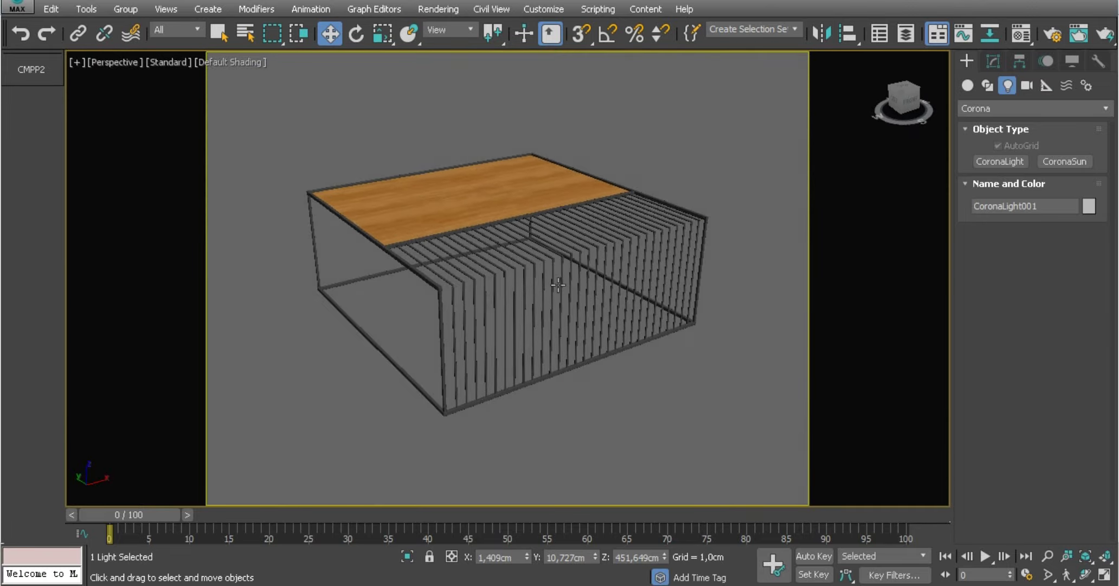
scroll(582, 282, "up", 2)
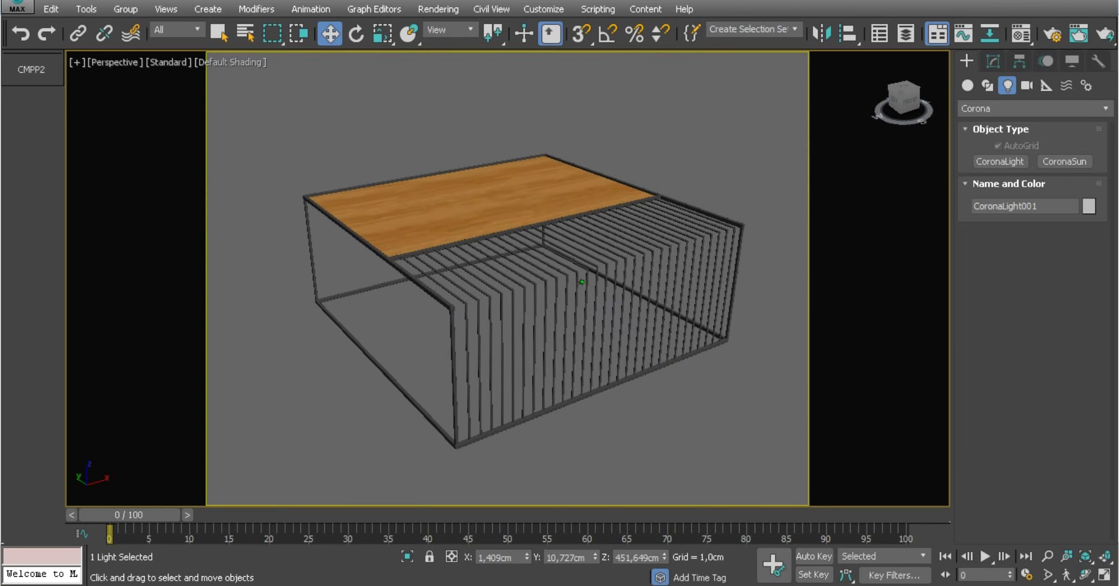
scroll(582, 282, "up", 1)
scroll(590, 279, "up", 1)
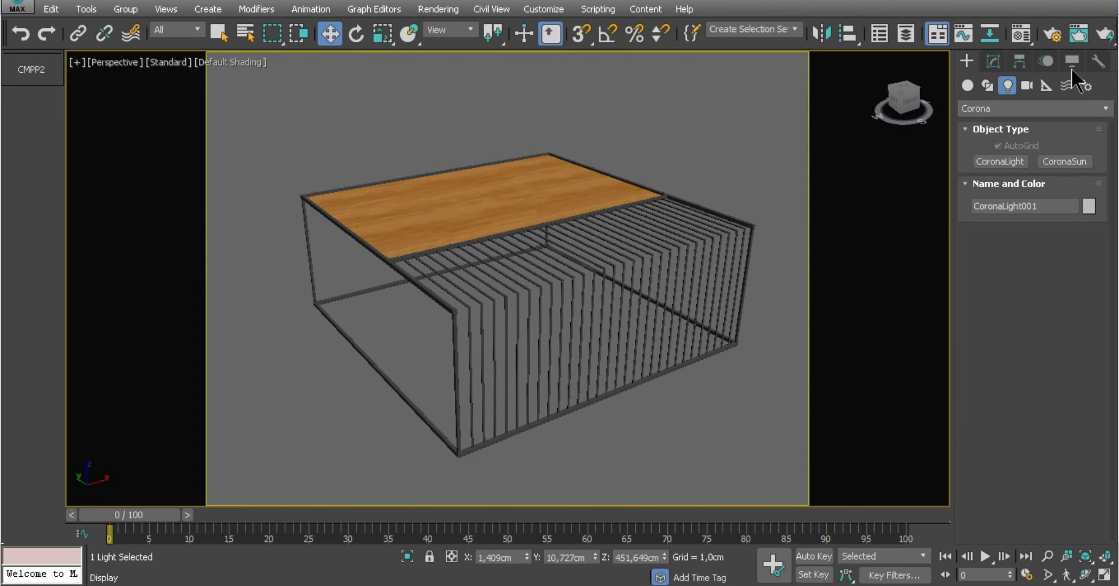
Set up the interactive LightMix and start a Corona interactive render.
left_click(1054, 32)
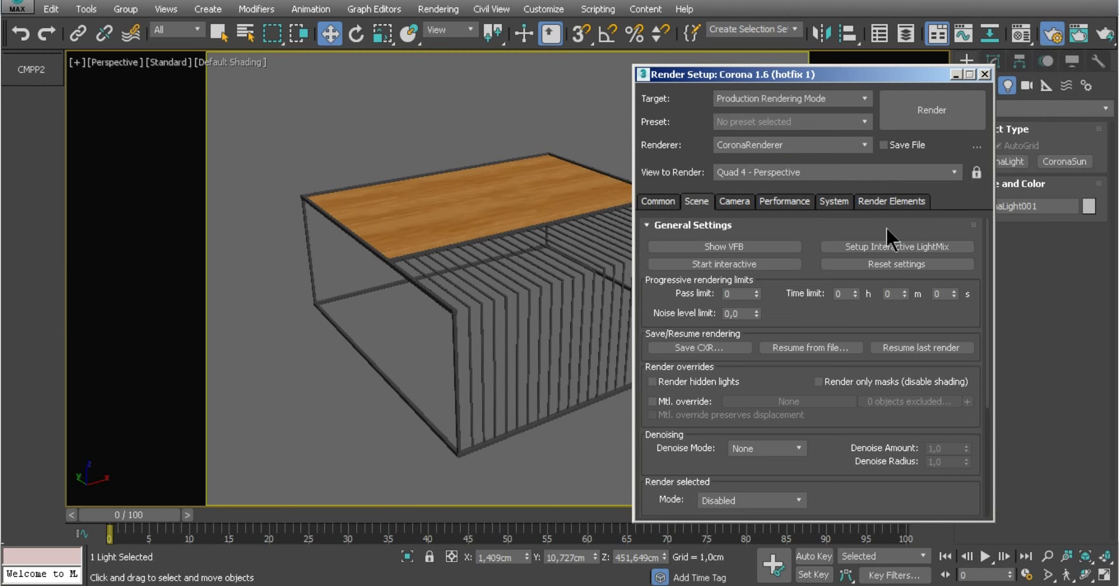
left_click(903, 240)
left_click(936, 384)
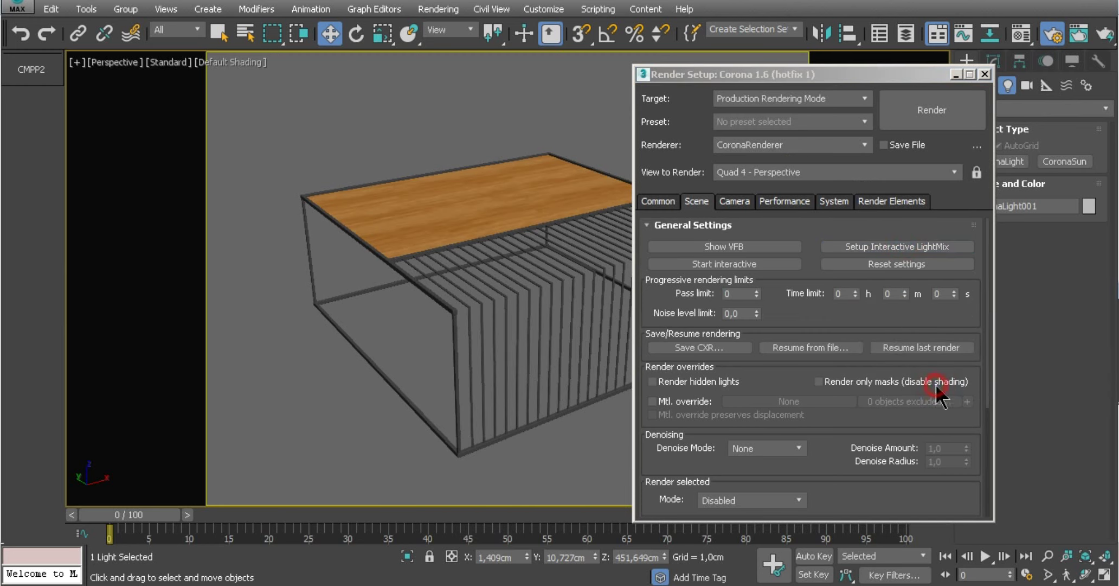
left_click(710, 263)
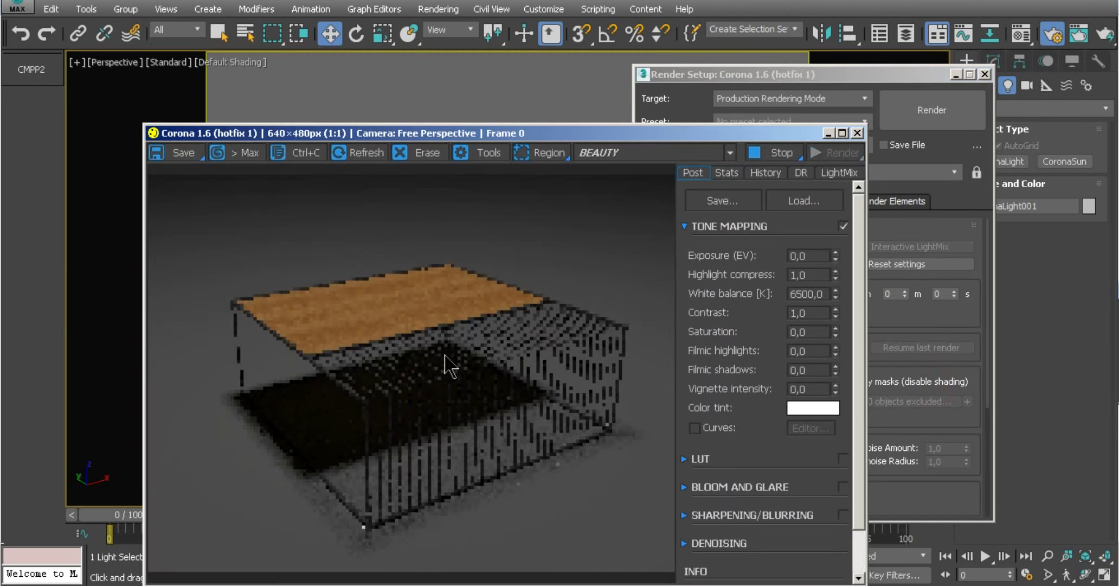
left_click(490, 327)
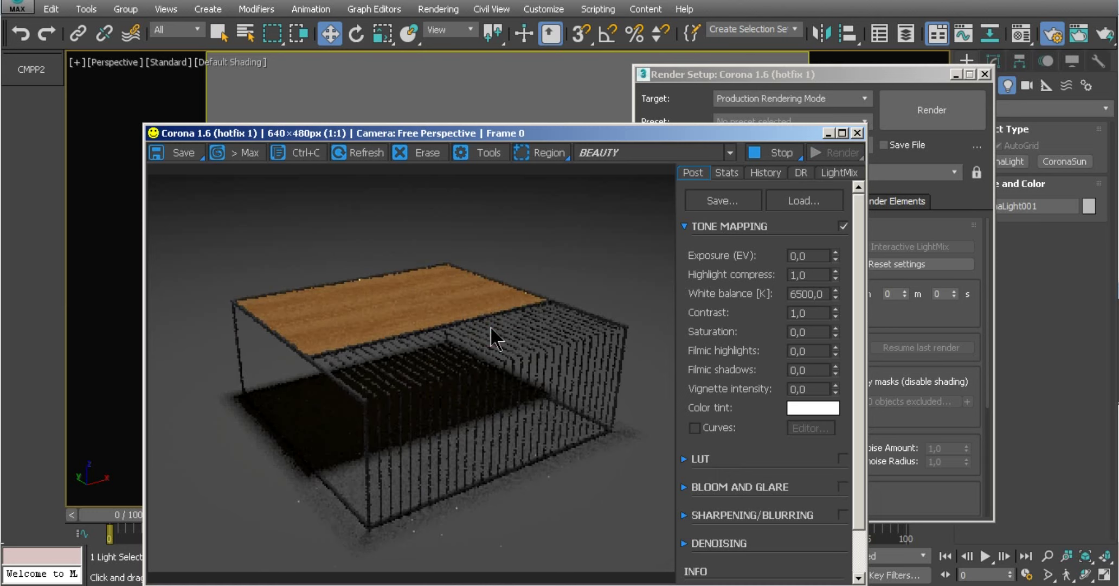
left_click_drag(615, 130, 579, 59)
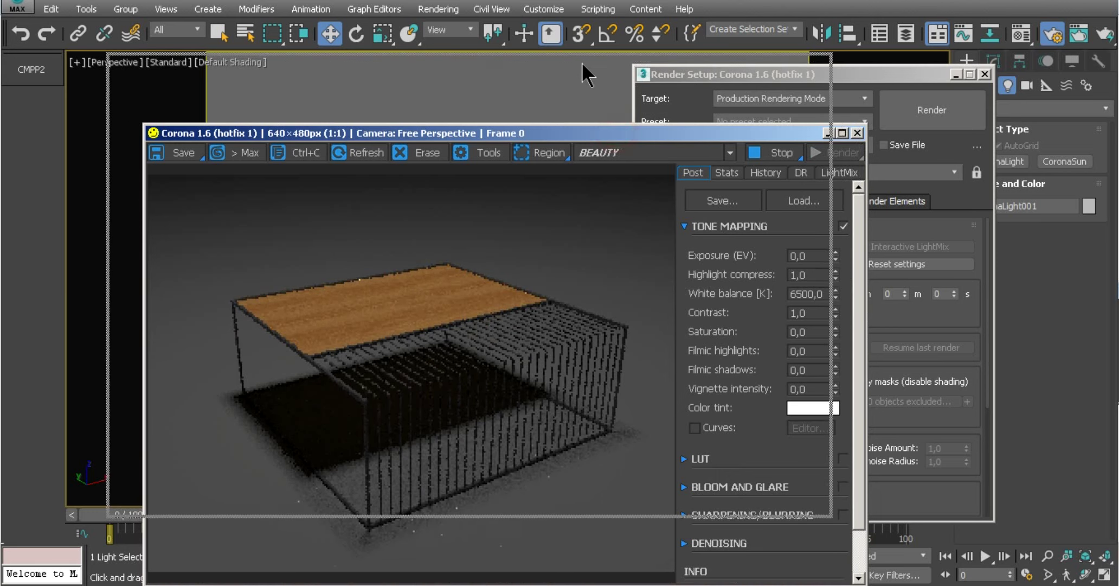
left_click(437, 277)
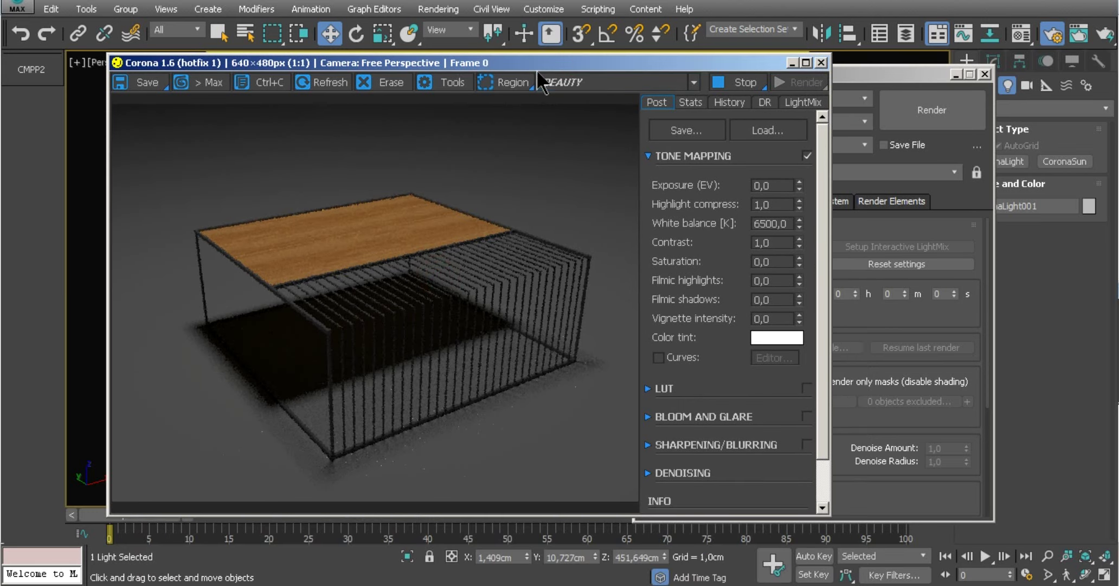
Move CoronaLight001 with X/Y offsets so the table's shadows shift.
left_click(452, 558)
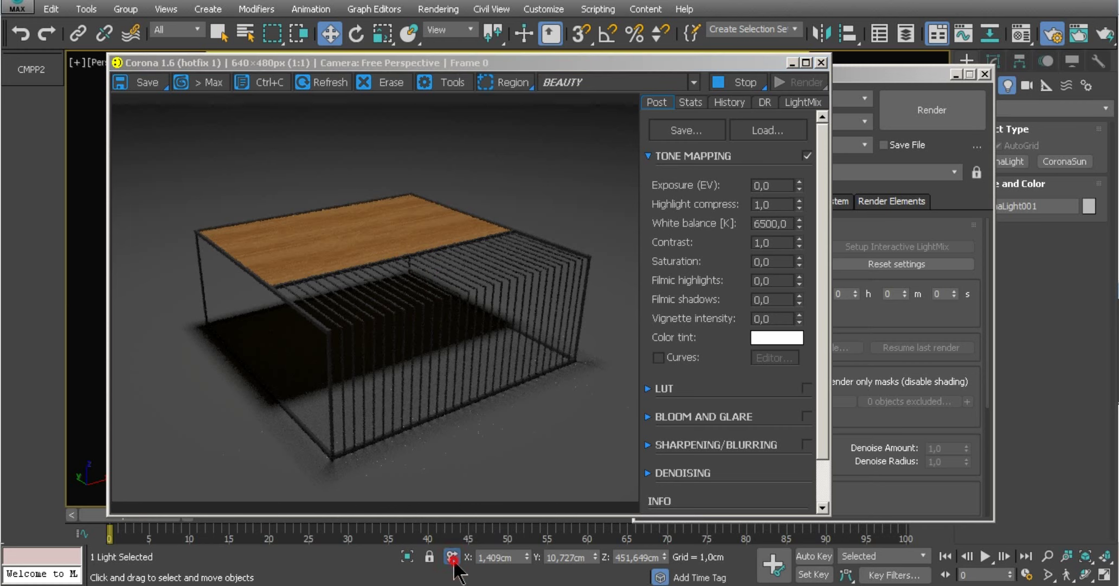
left_click_drag(596, 557, 597, 548)
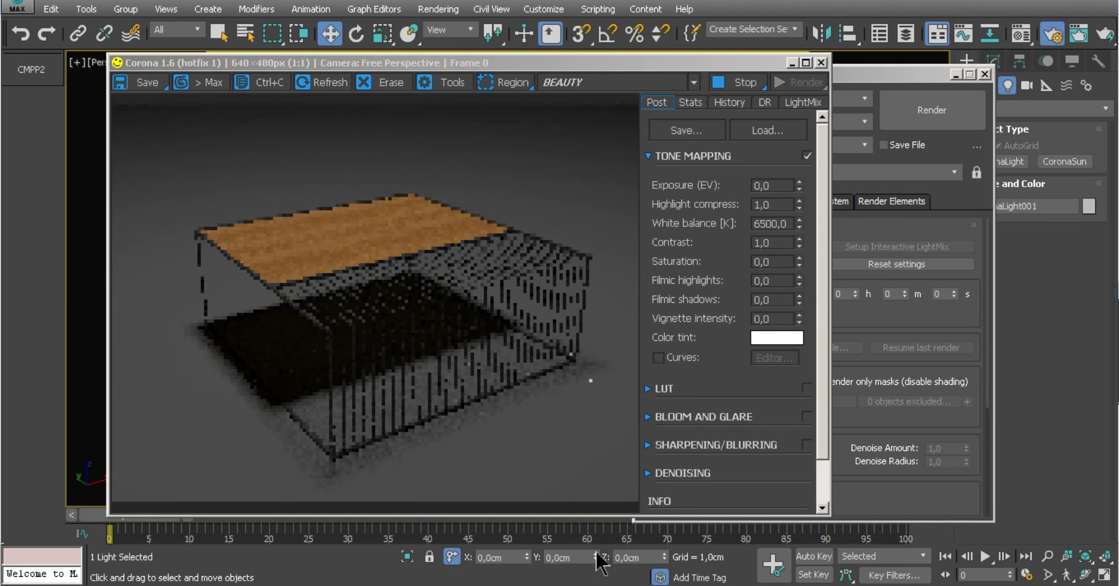
left_click_drag(596, 460, 604, 238)
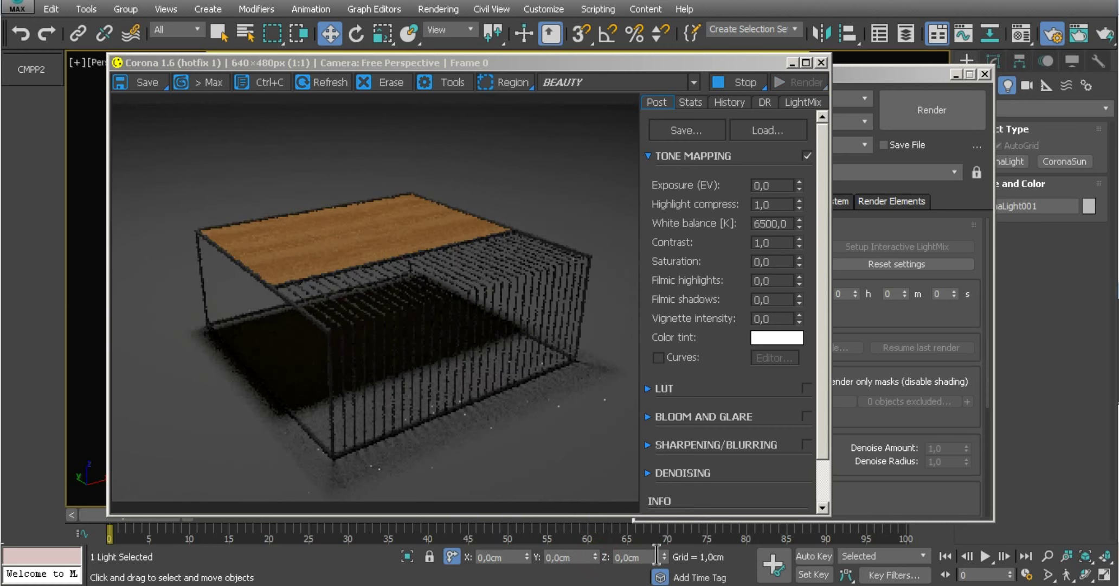
left_click_drag(526, 557, 537, 163)
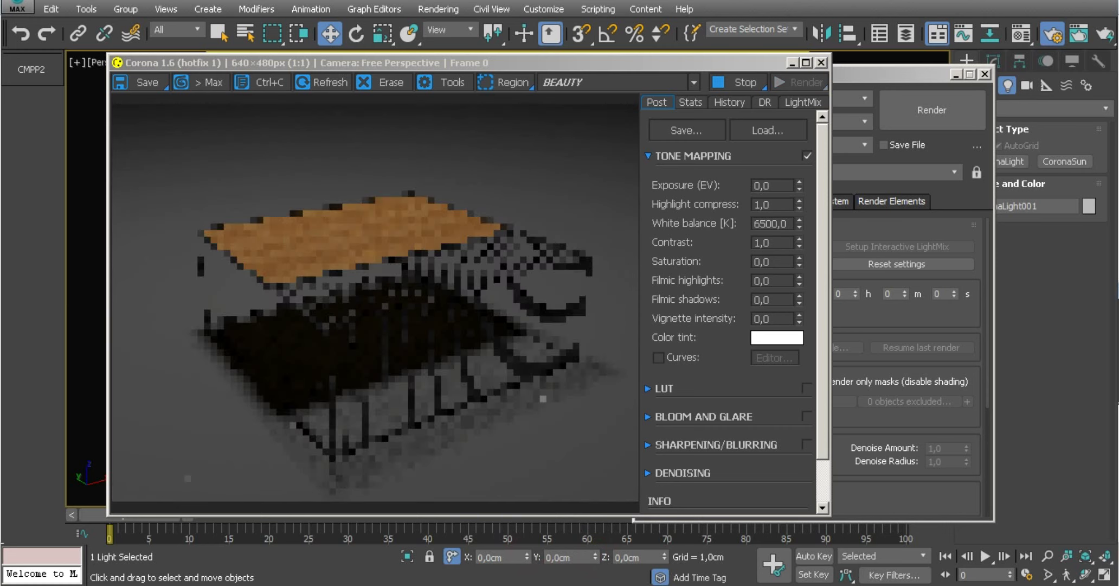
left_click_drag(595, 557, 525, 412)
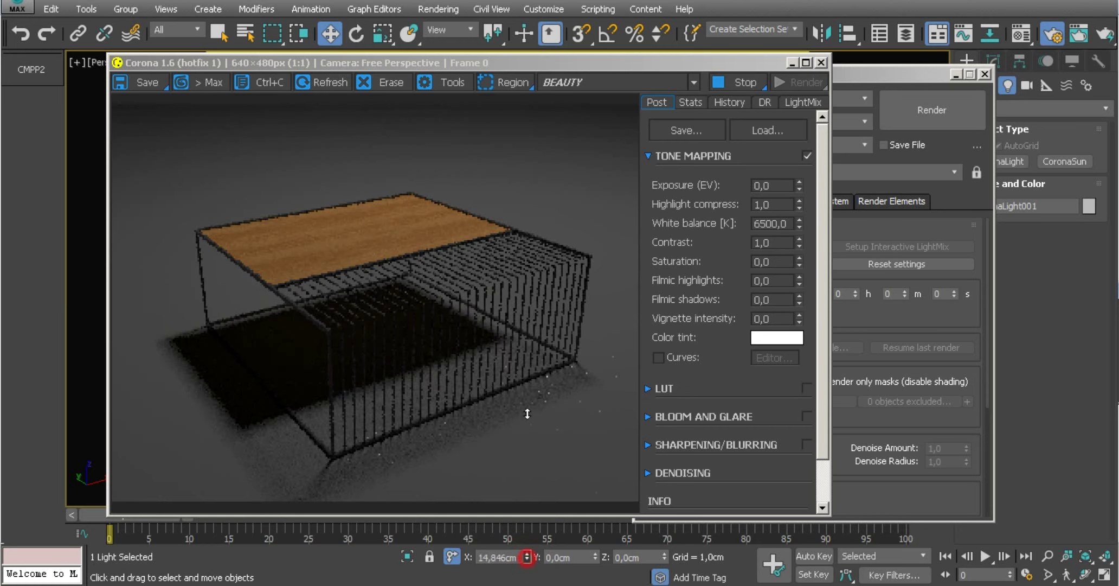
left_click_drag(598, 558, 600, 420)
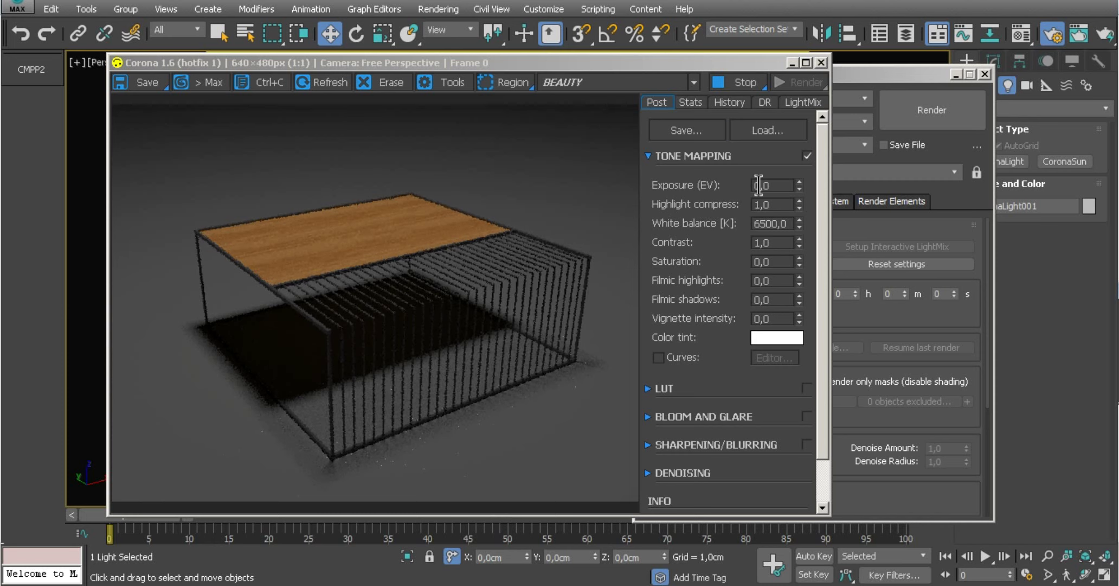
Set CoronaLight001 to 3.0 in the LightMix, then stop the interactive render.
left_click(787, 105)
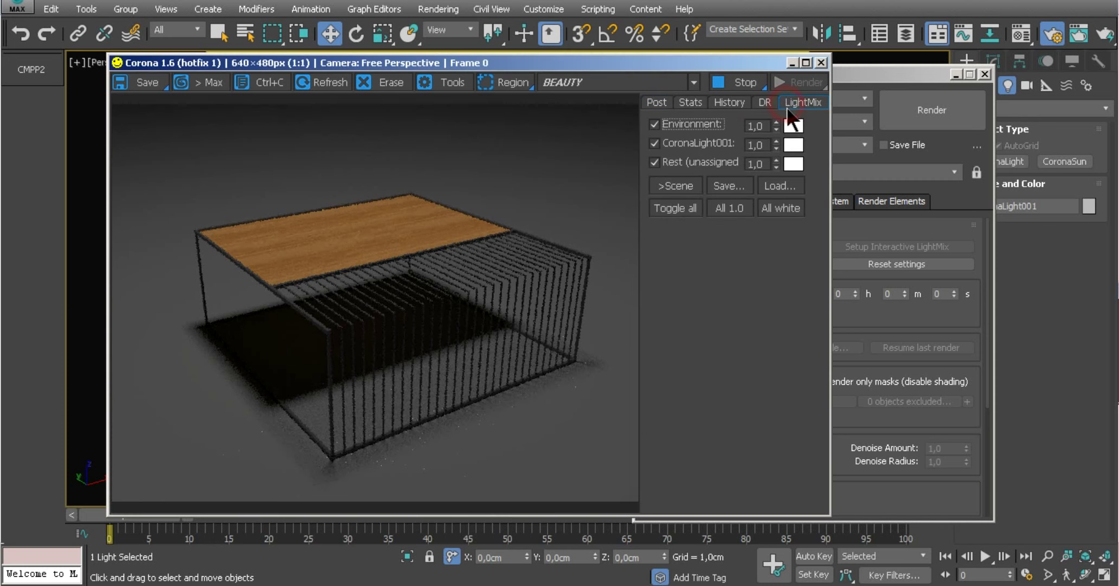
double_click(756, 144)
type("2")
key("Return")
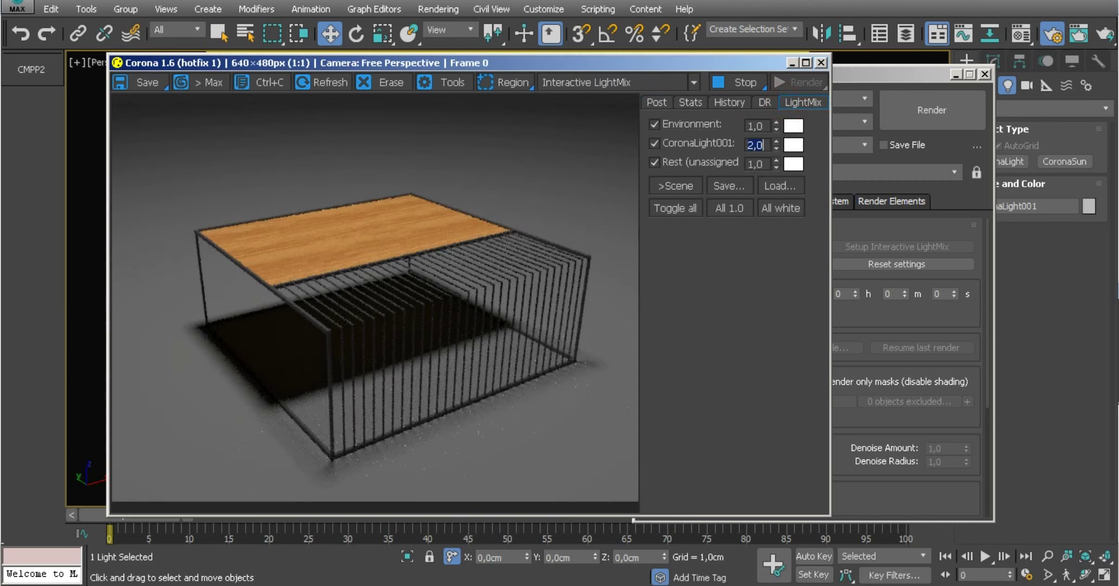
type("3")
key("Return")
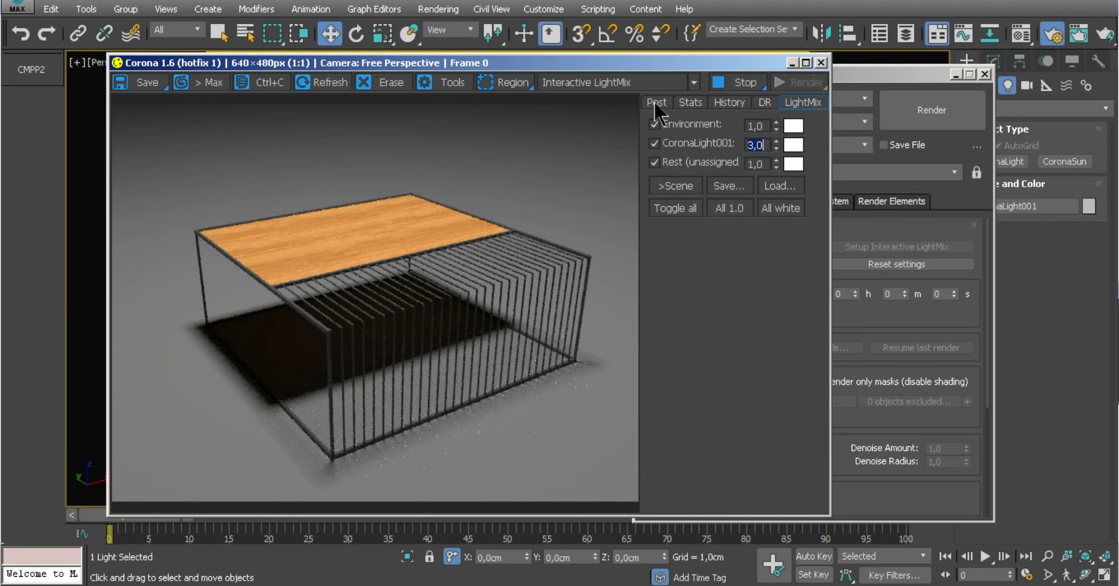
left_click(745, 81)
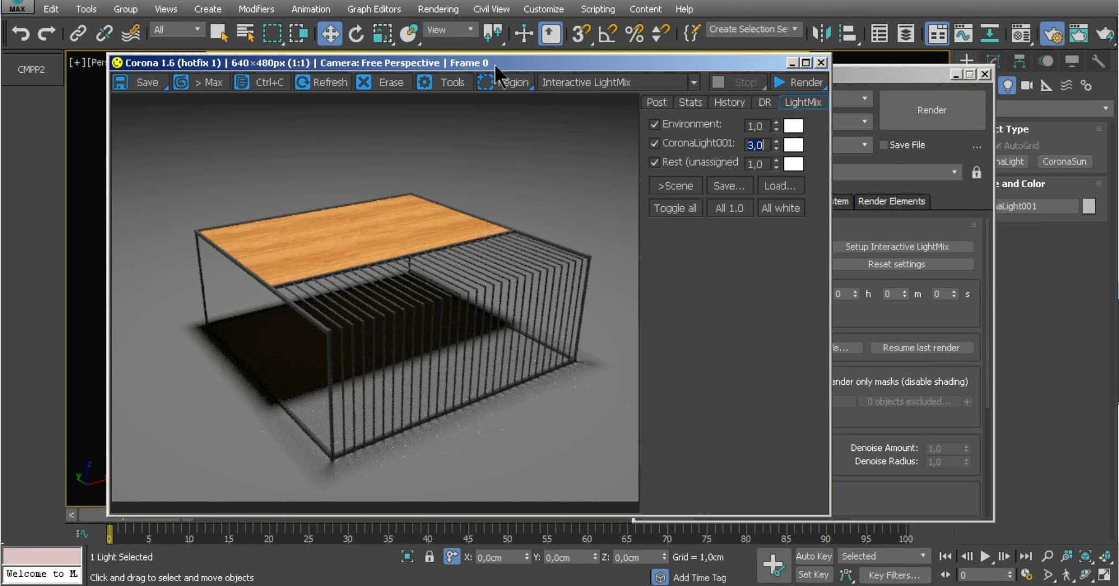
left_click_drag(491, 59, 674, 59)
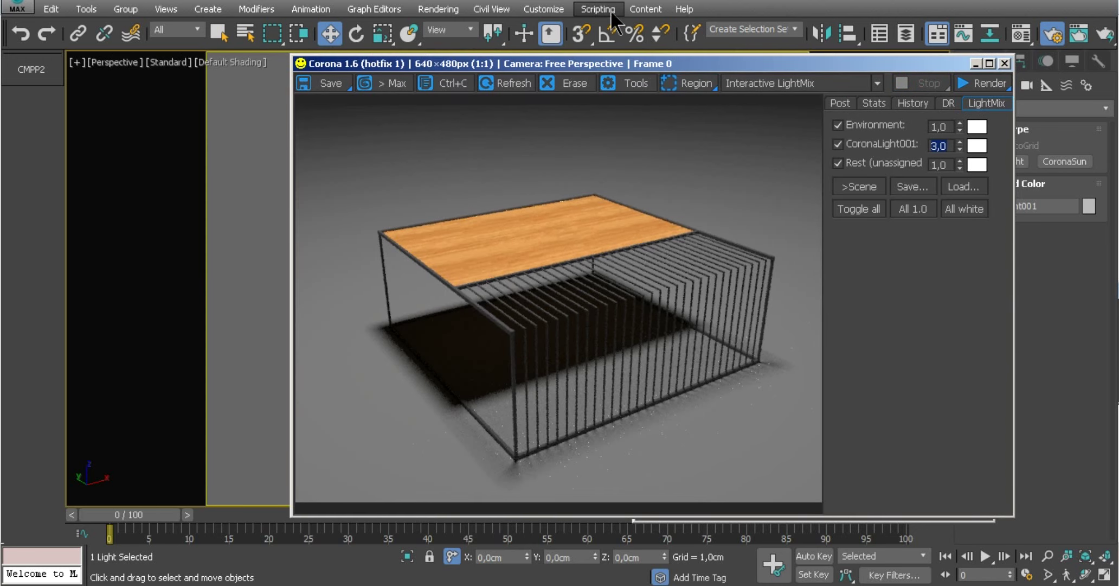
Write "Thats it... Thank you for watch !!!" in a new MAXScript editor tab.
left_click(597, 8)
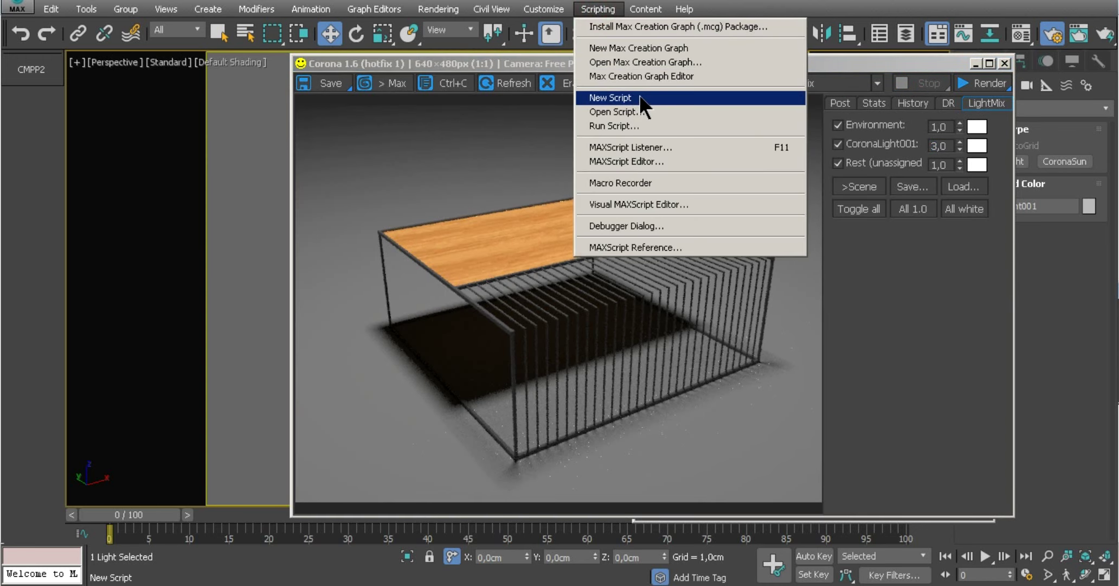
left_click(640, 97)
type("Thats it")
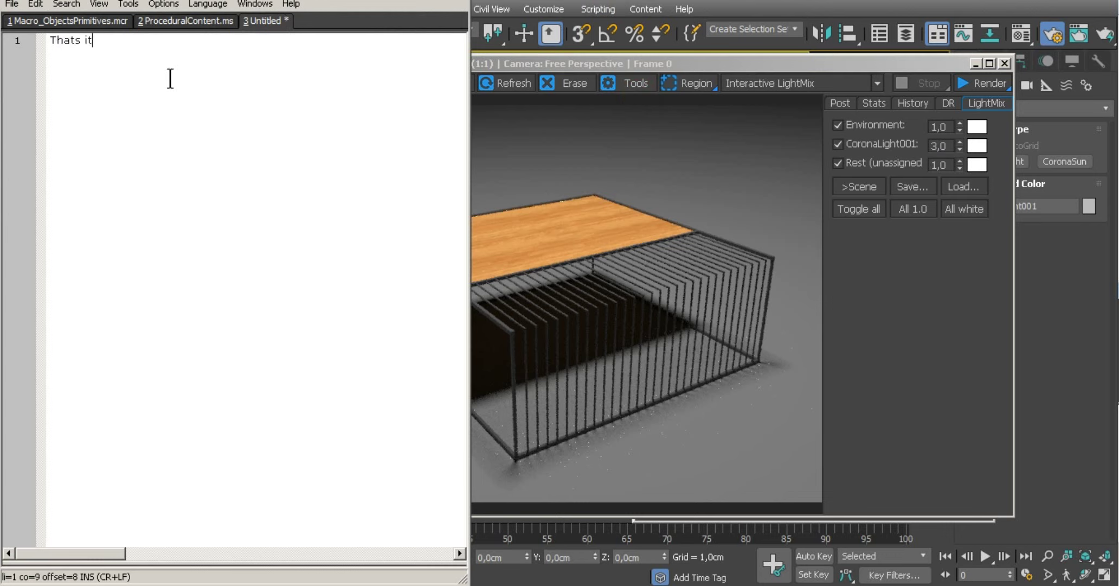
type("...")
key("Return")
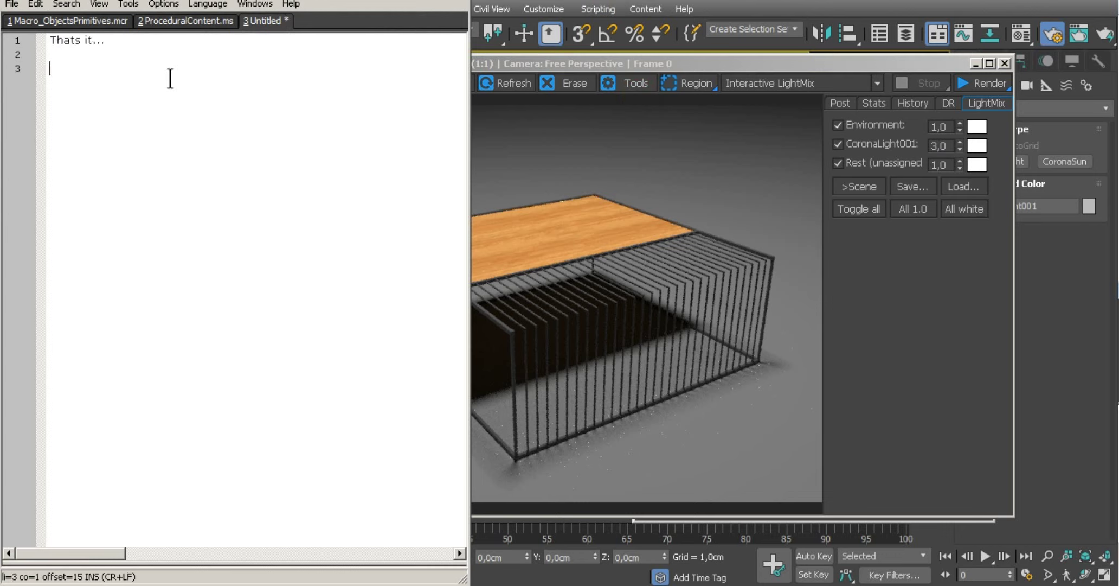
type("Thank you for watch !!!")
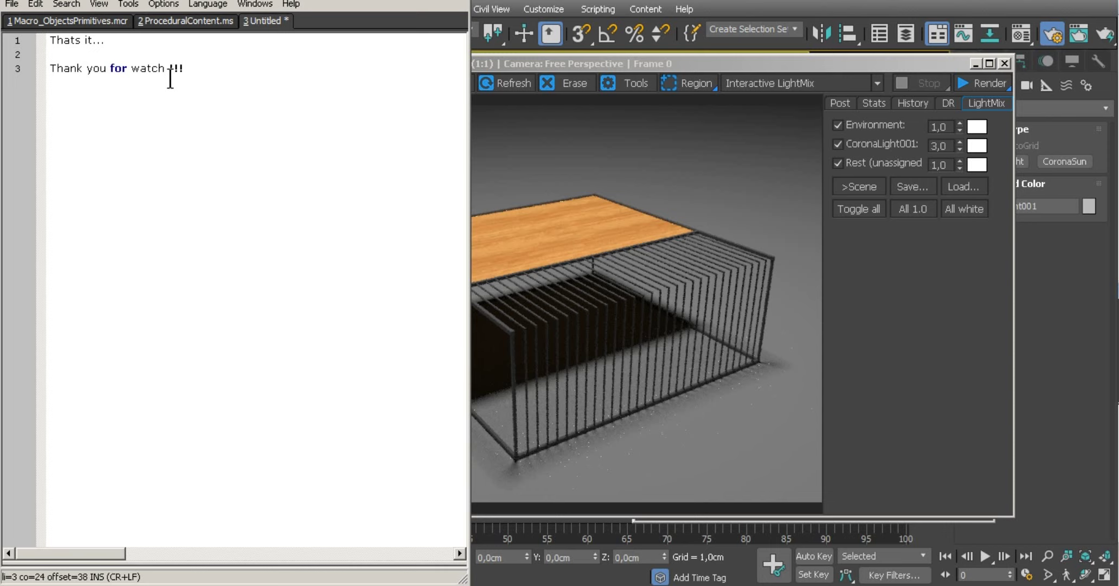
left_click(685, 245)
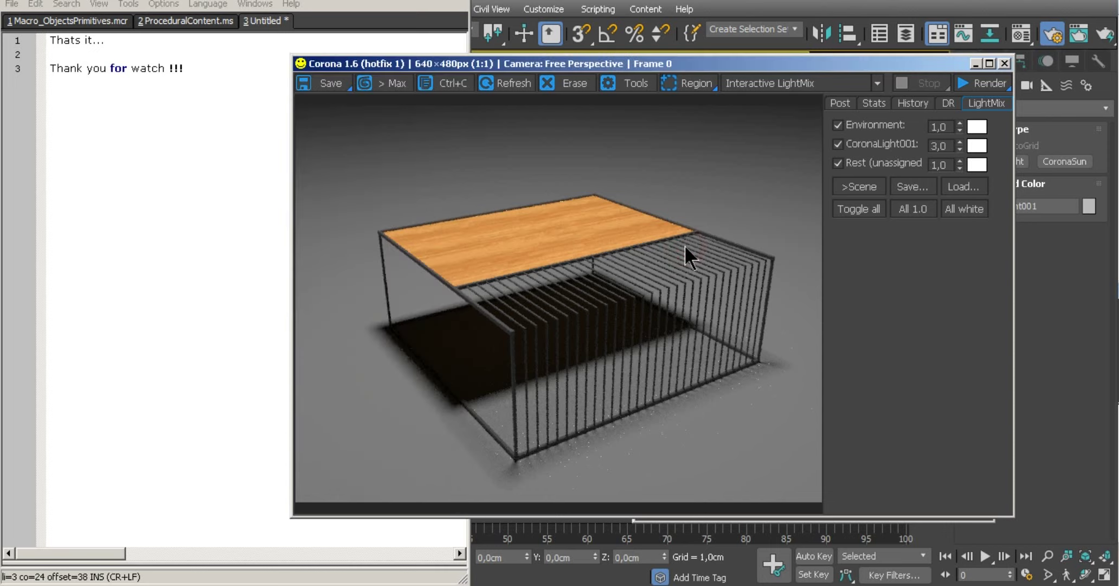